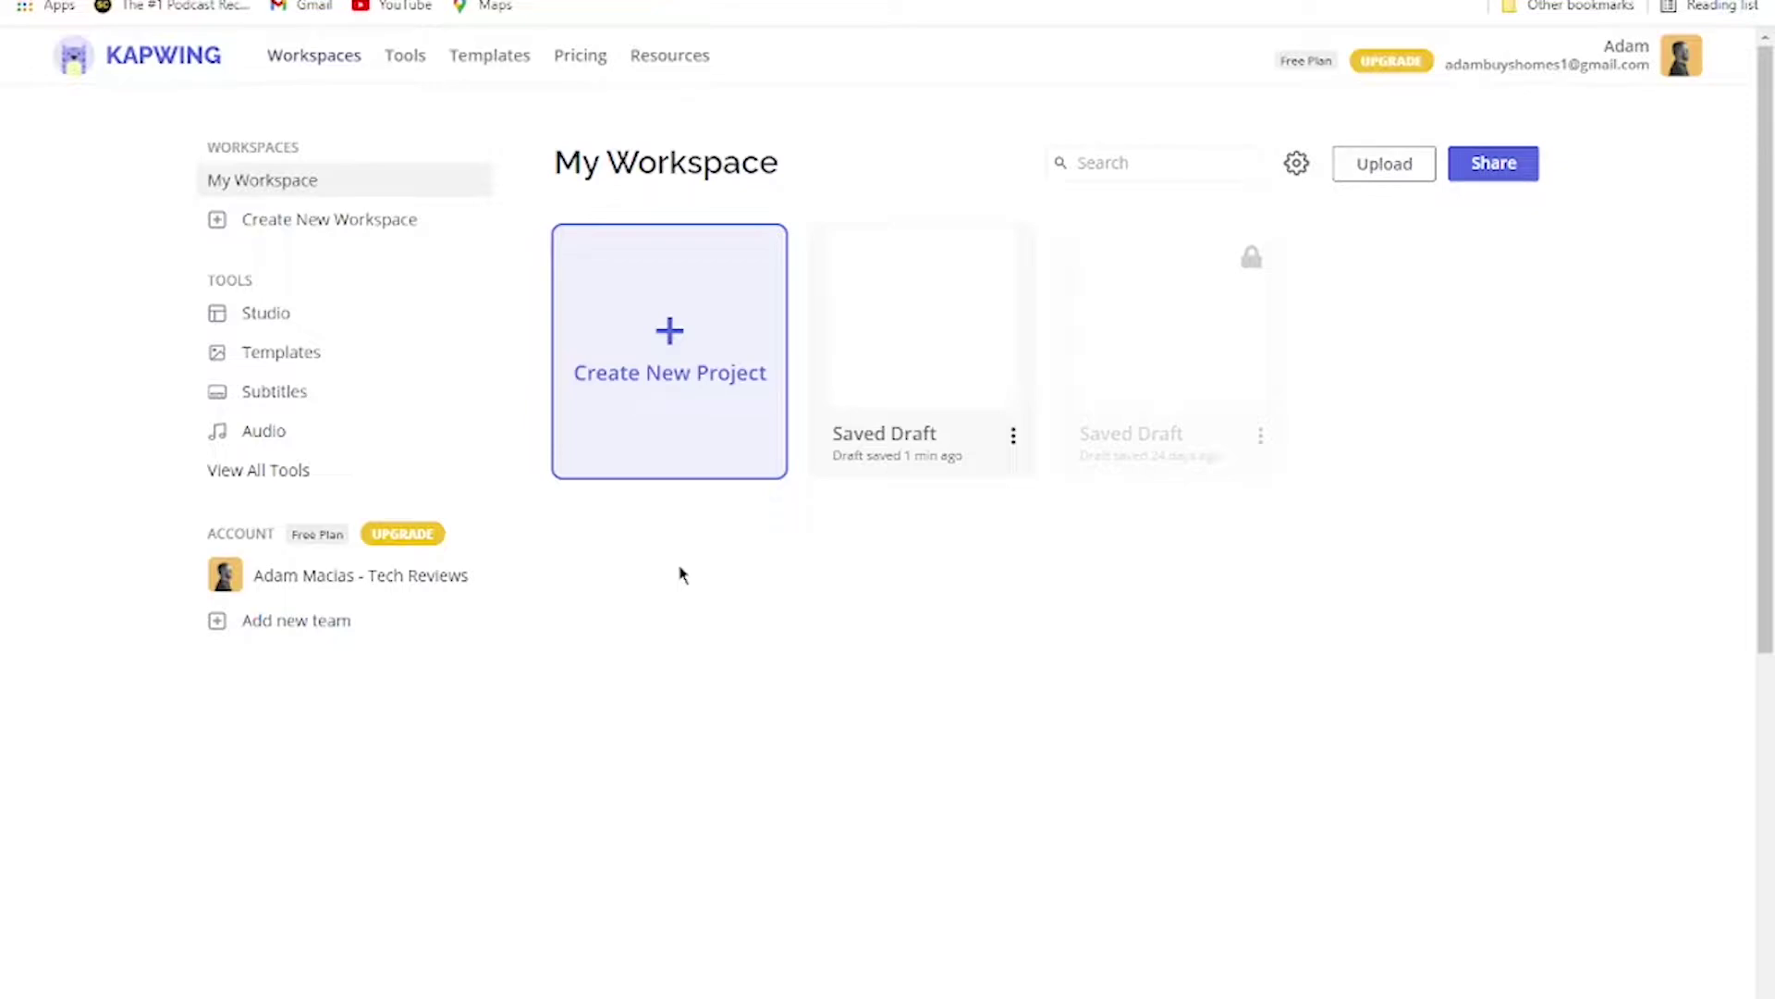
# Create a new project, dismiss the Pro upgrade offer, and upload the 42-second interview recording.
pyautogui.click(720, 328)
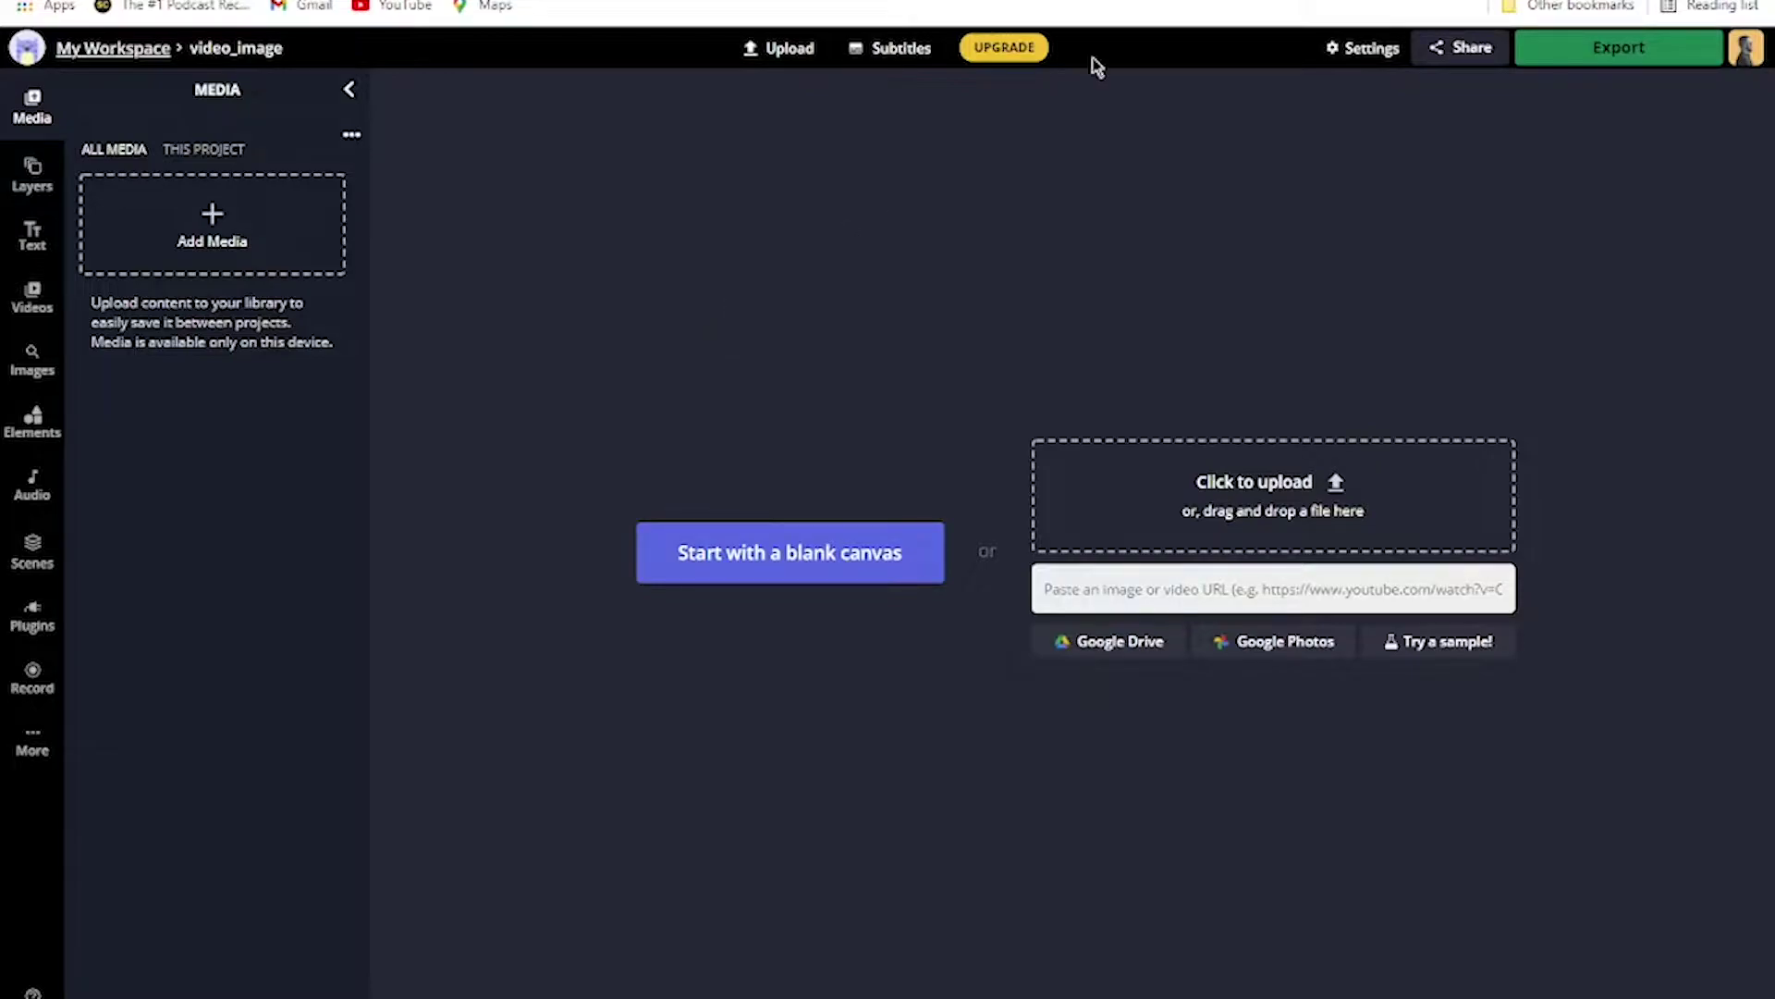
pyautogui.click(1020, 49)
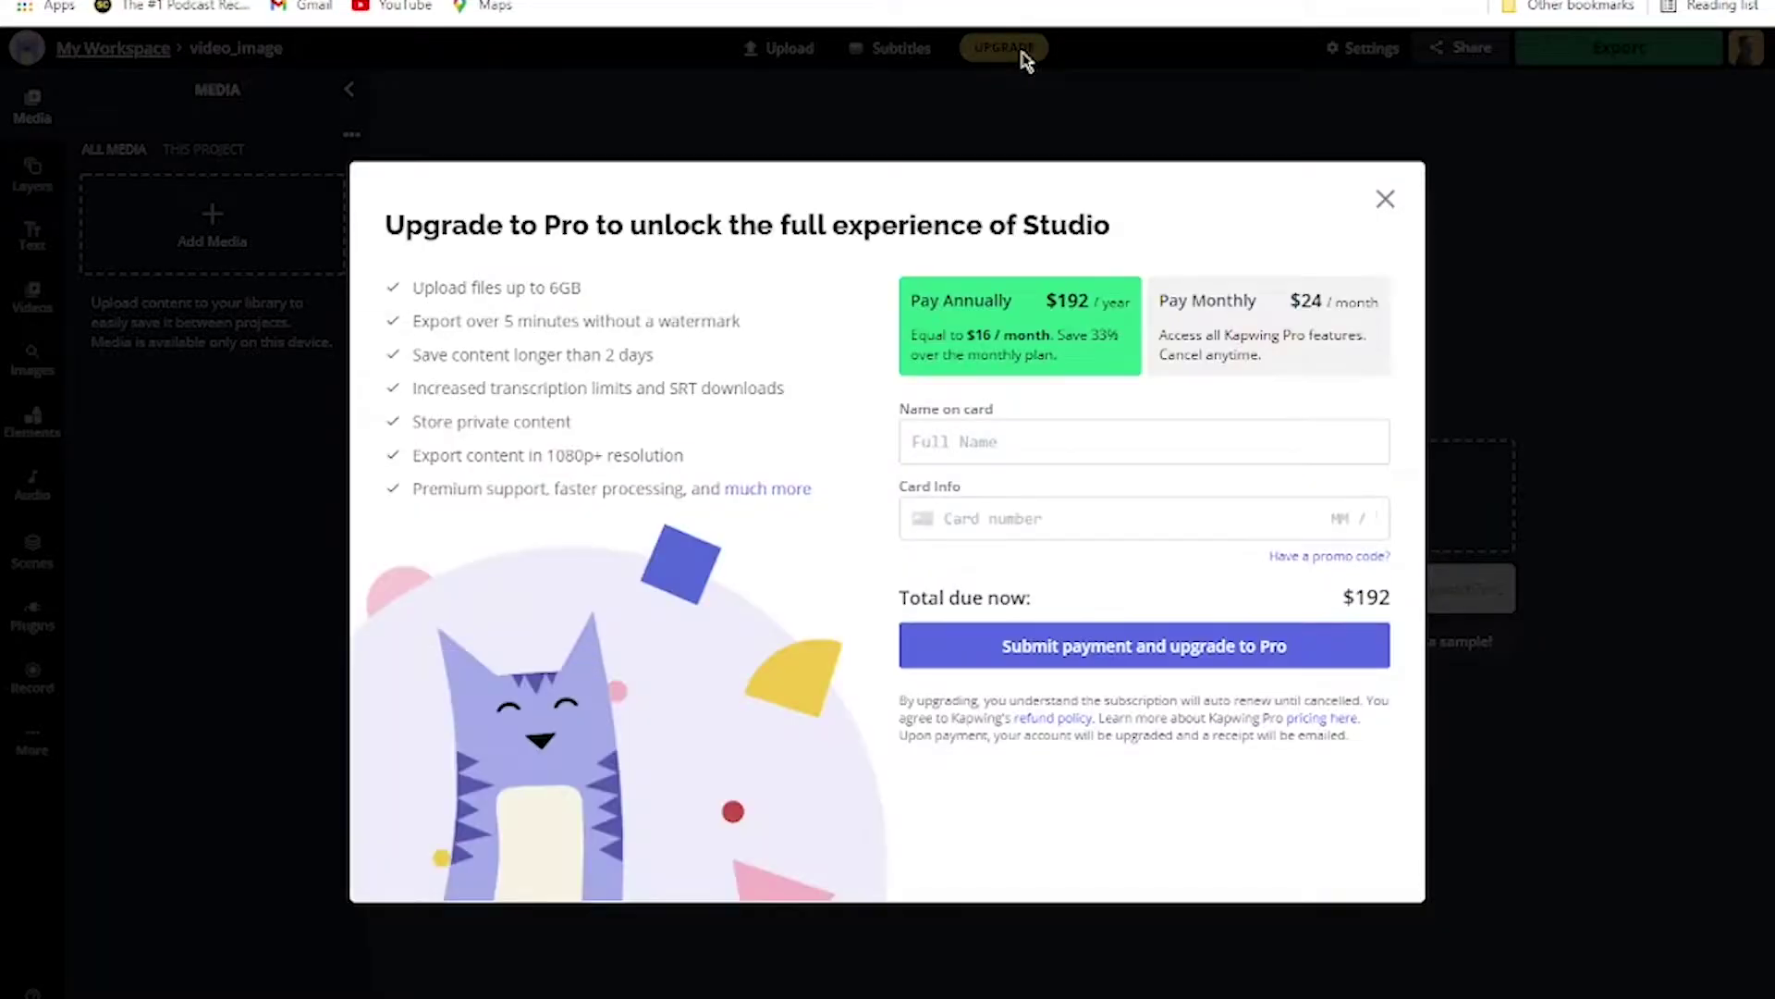
pyautogui.click(1241, 324)
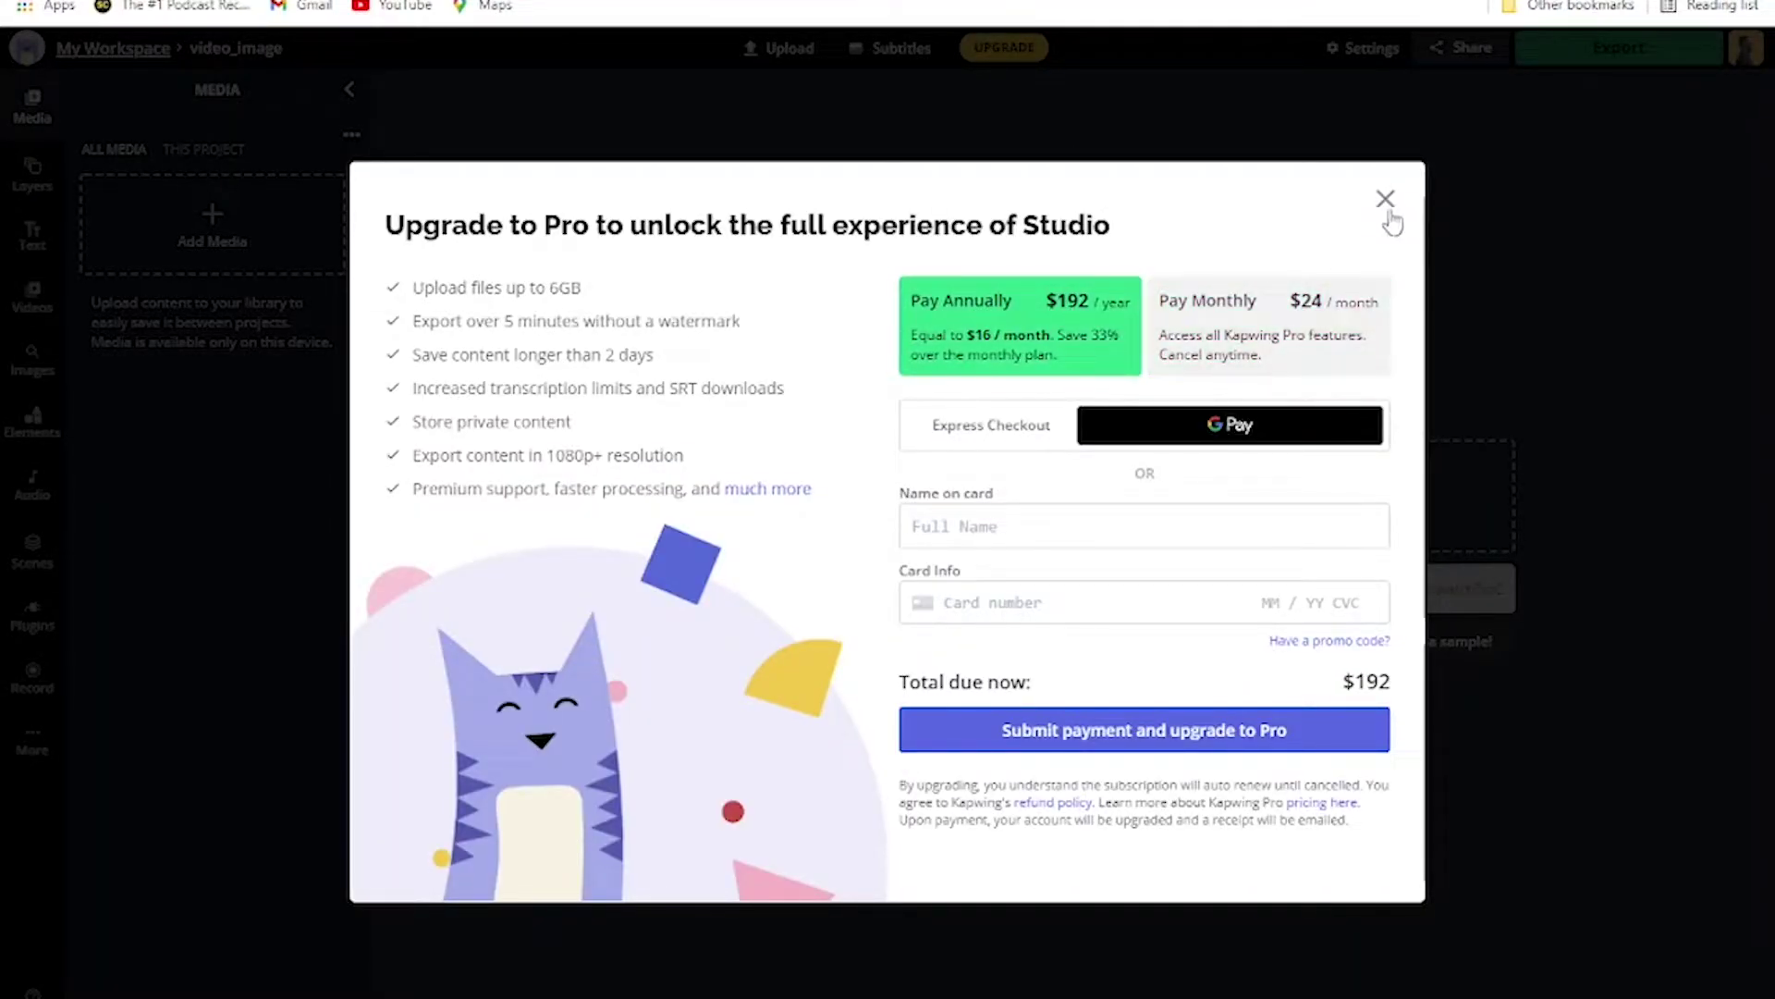
pyautogui.click(1384, 198)
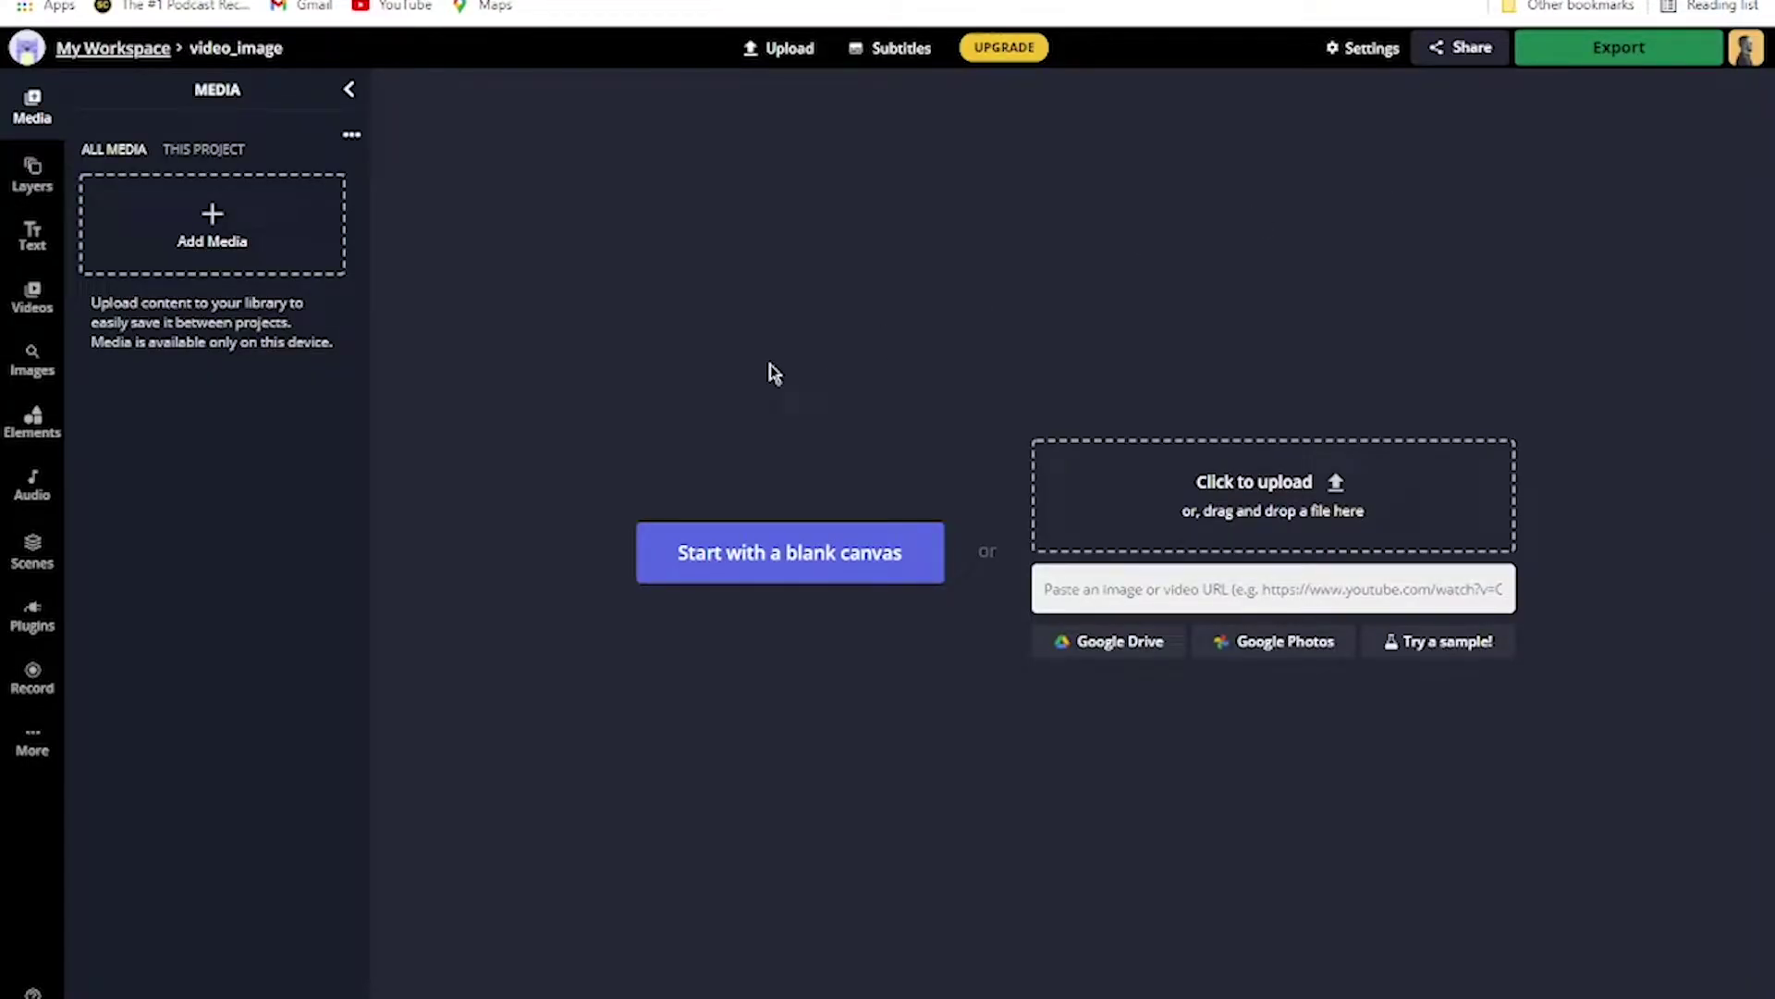
pyautogui.click(1179, 453)
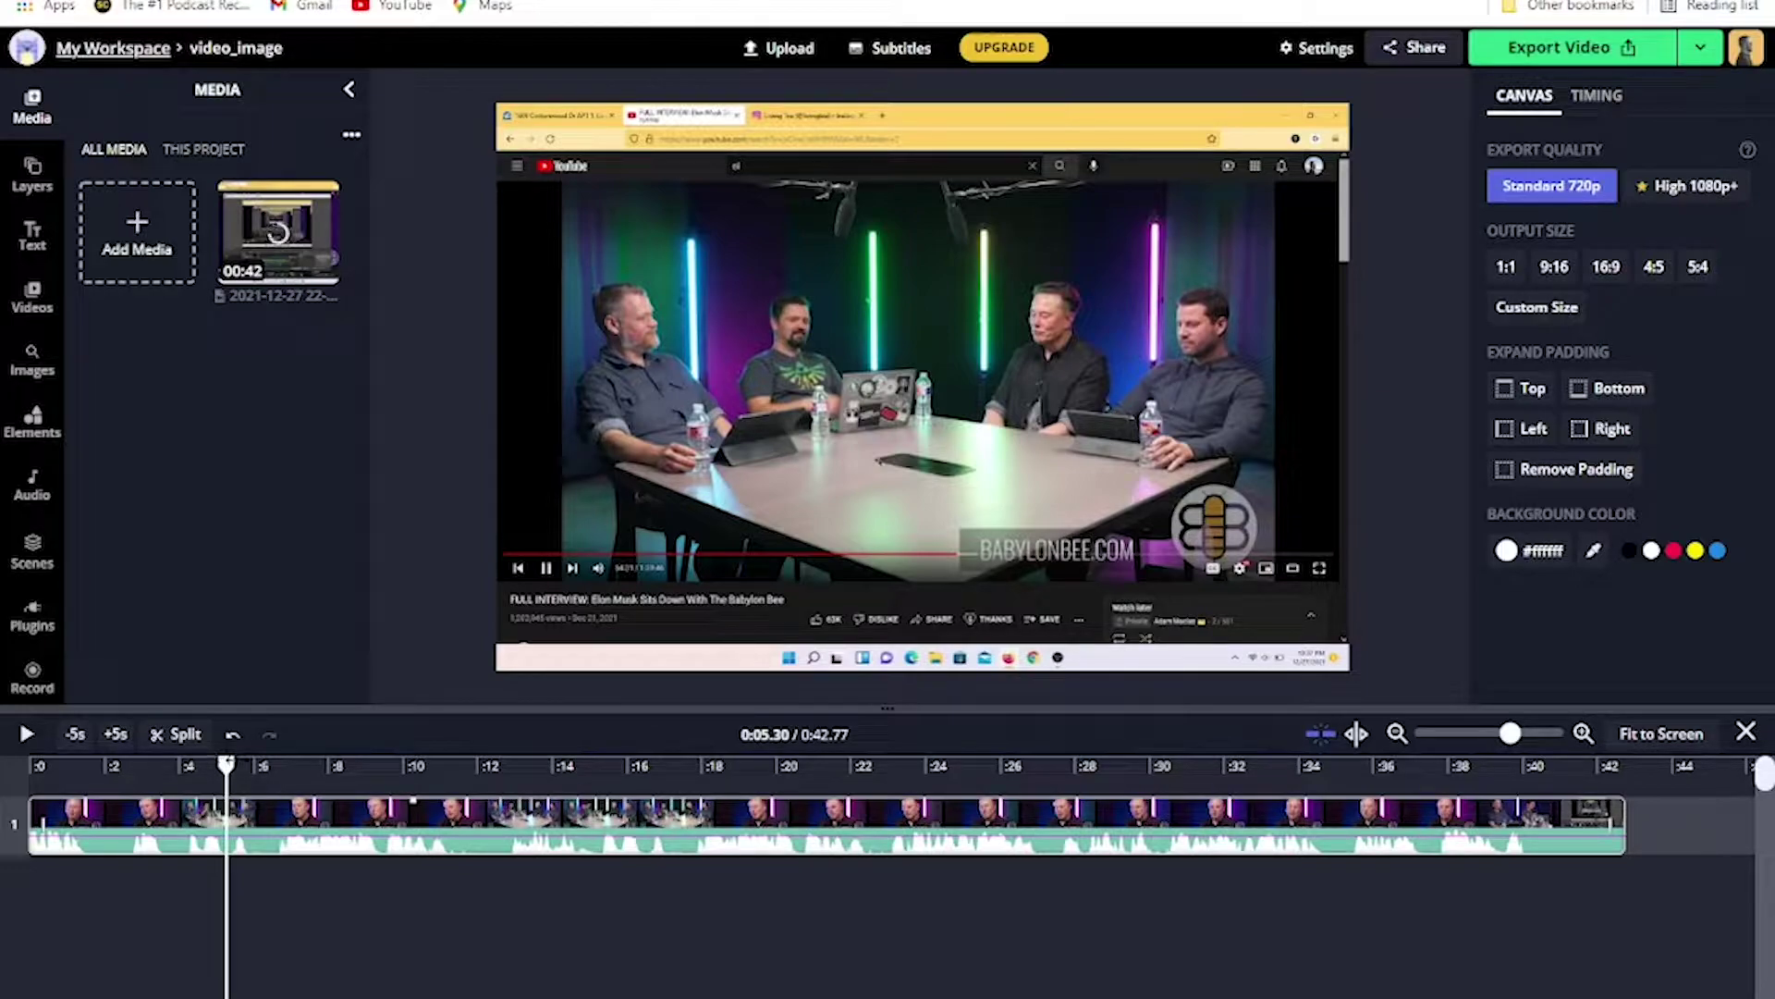
# Detach the clip's audio onto its own timeline track.
pyautogui.click(291, 814)
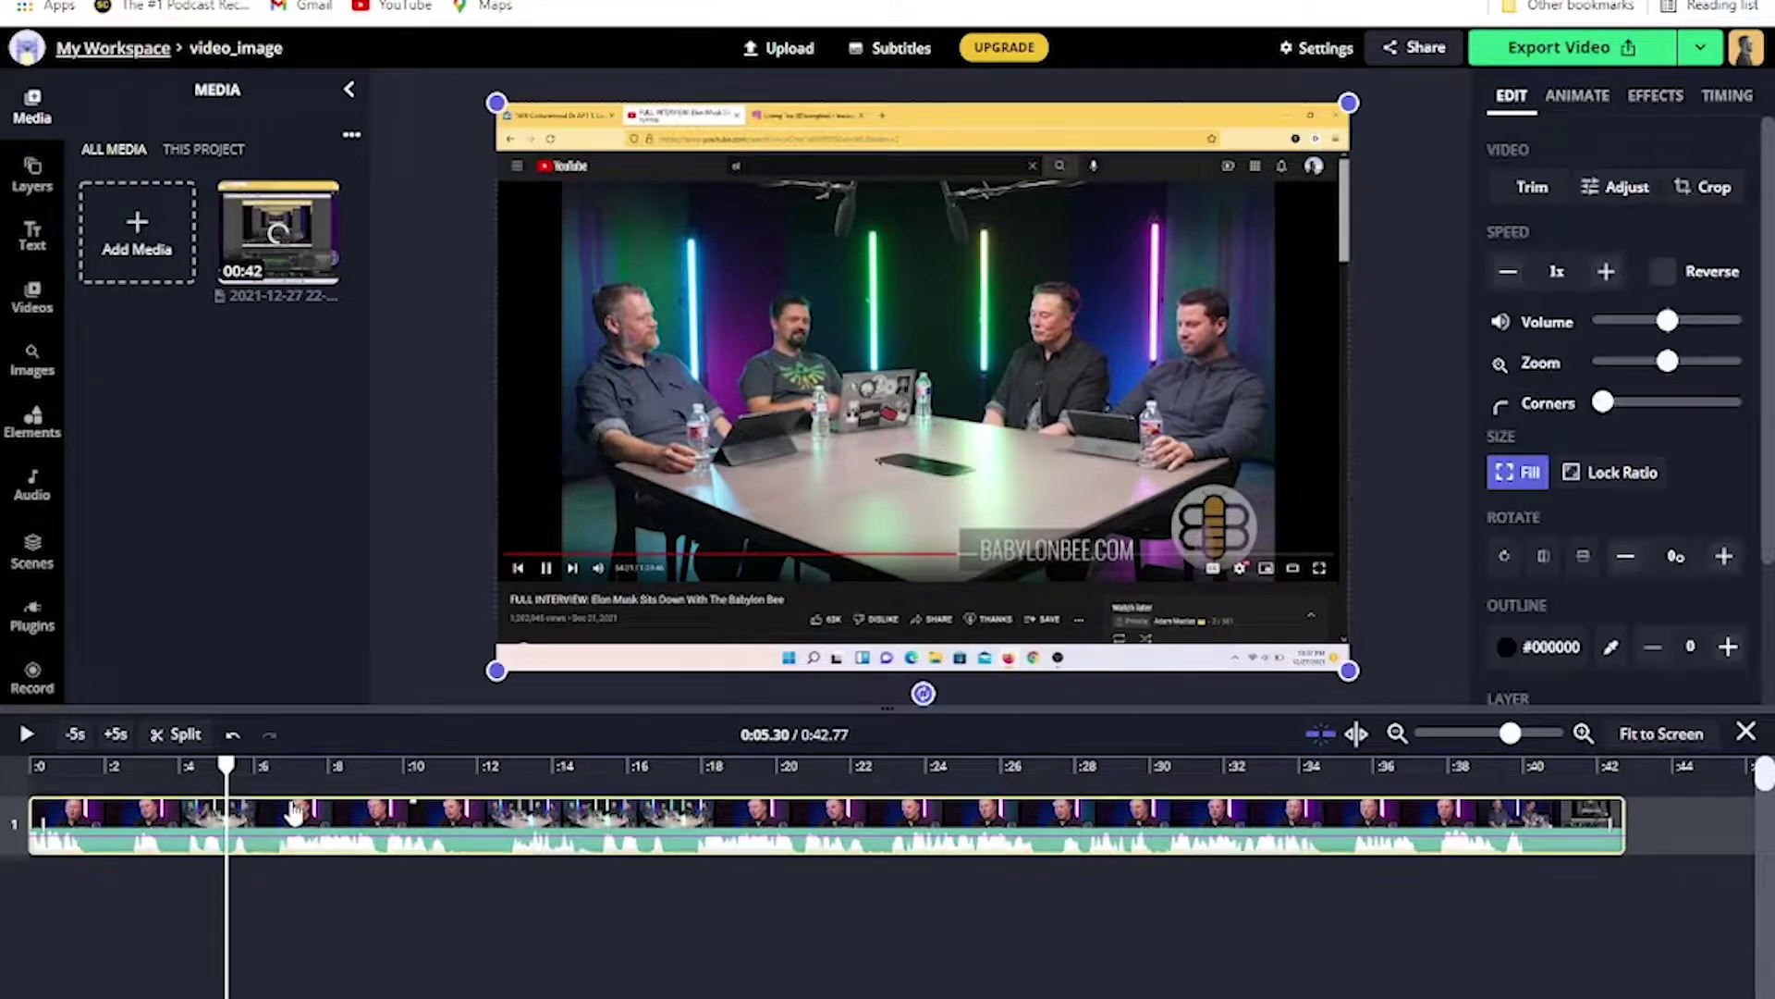
pyautogui.rightClick(289, 812)
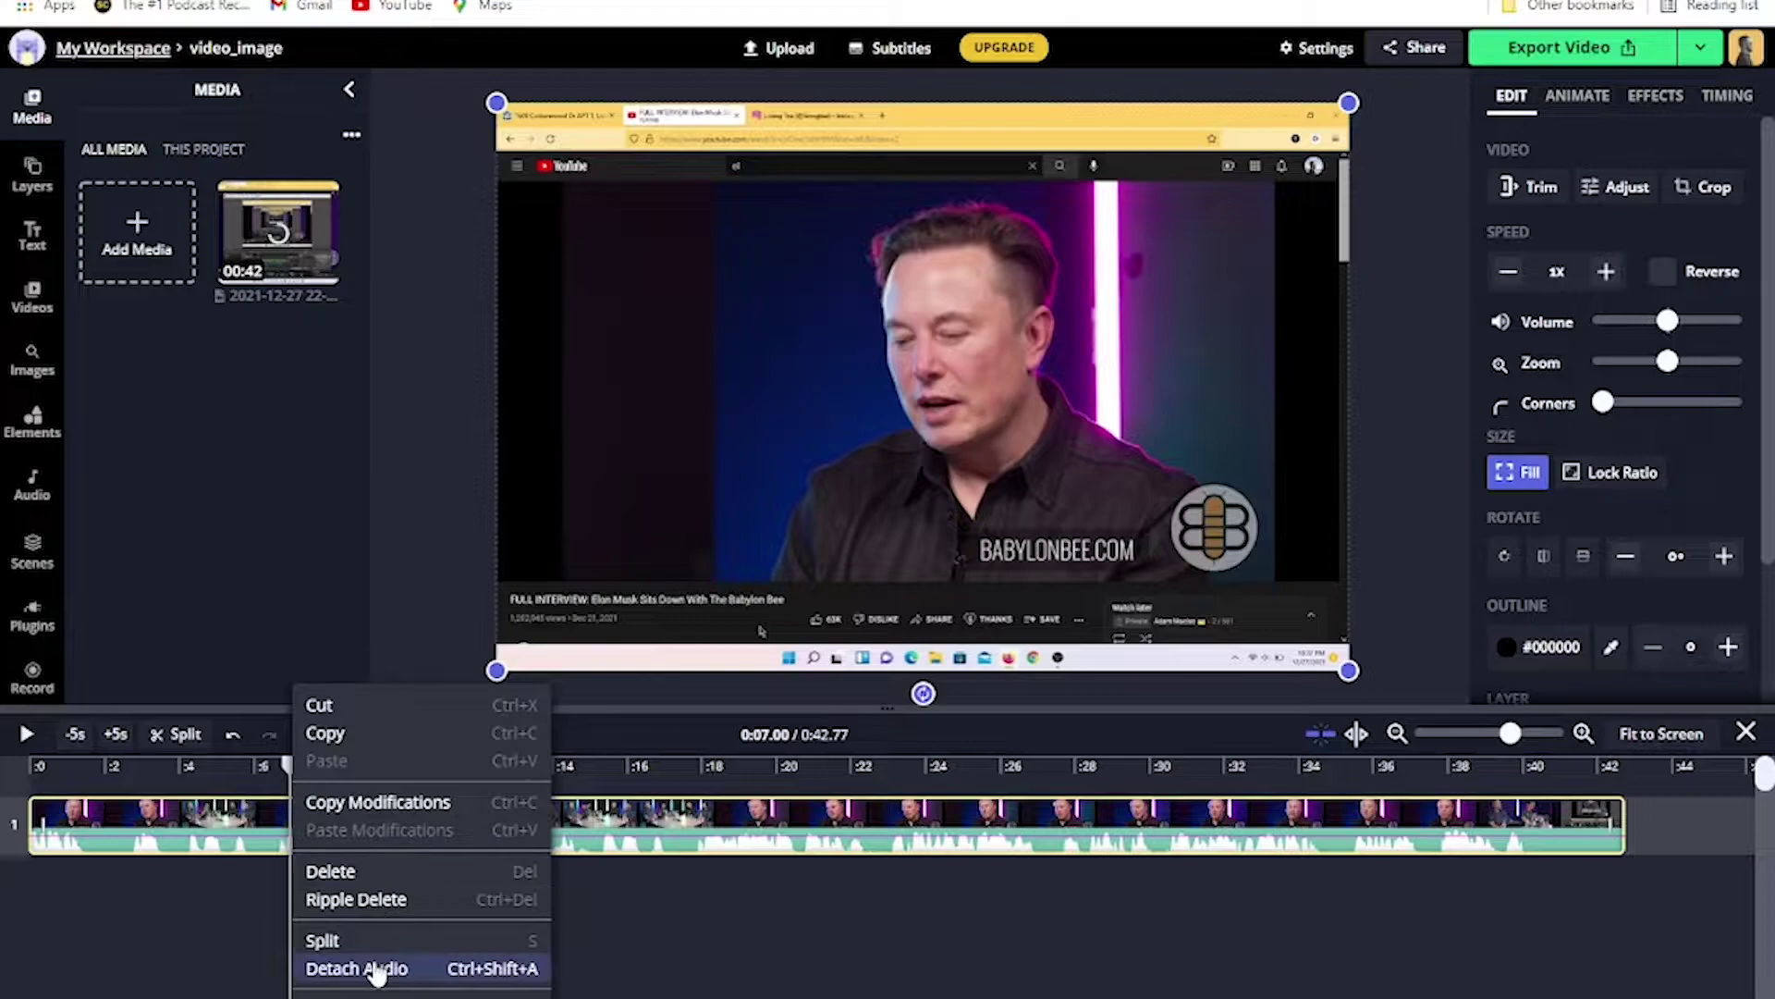
pyautogui.click(376, 967)
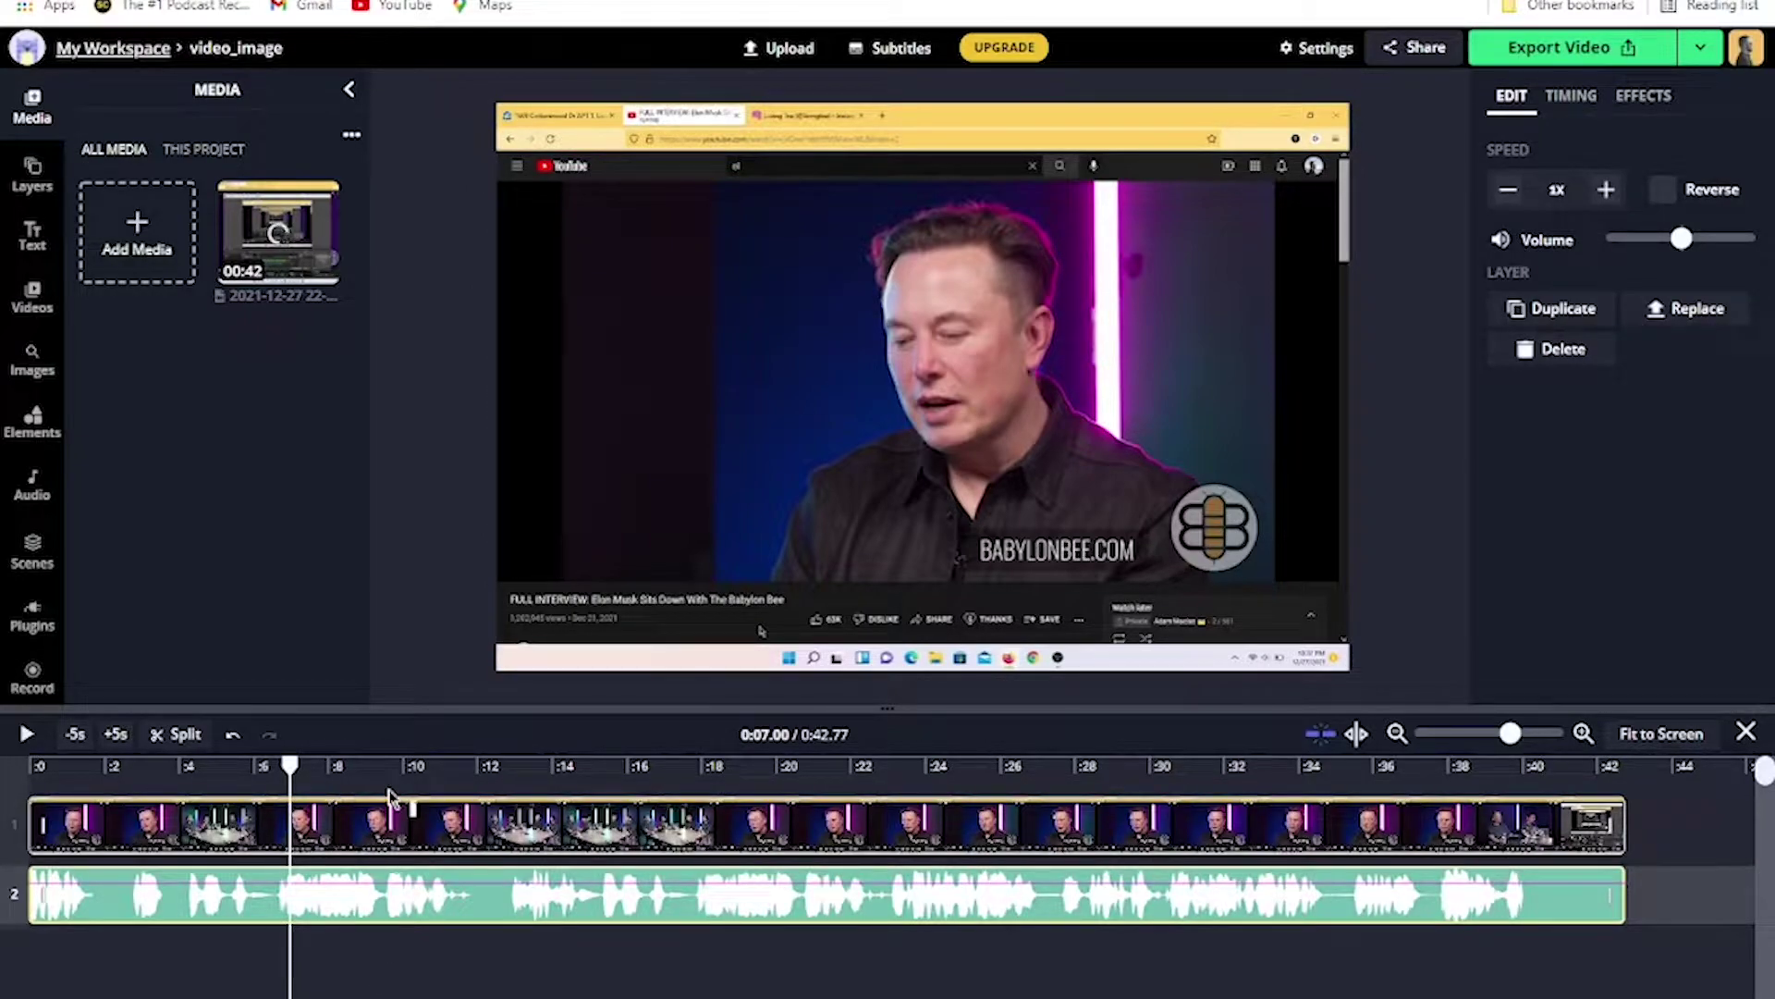
# Trim video and audio starts to 0:06.38 and move both clips to begin at 0:00.
pyautogui.moveTo(35, 823); pyautogui.dragTo(298, 837)
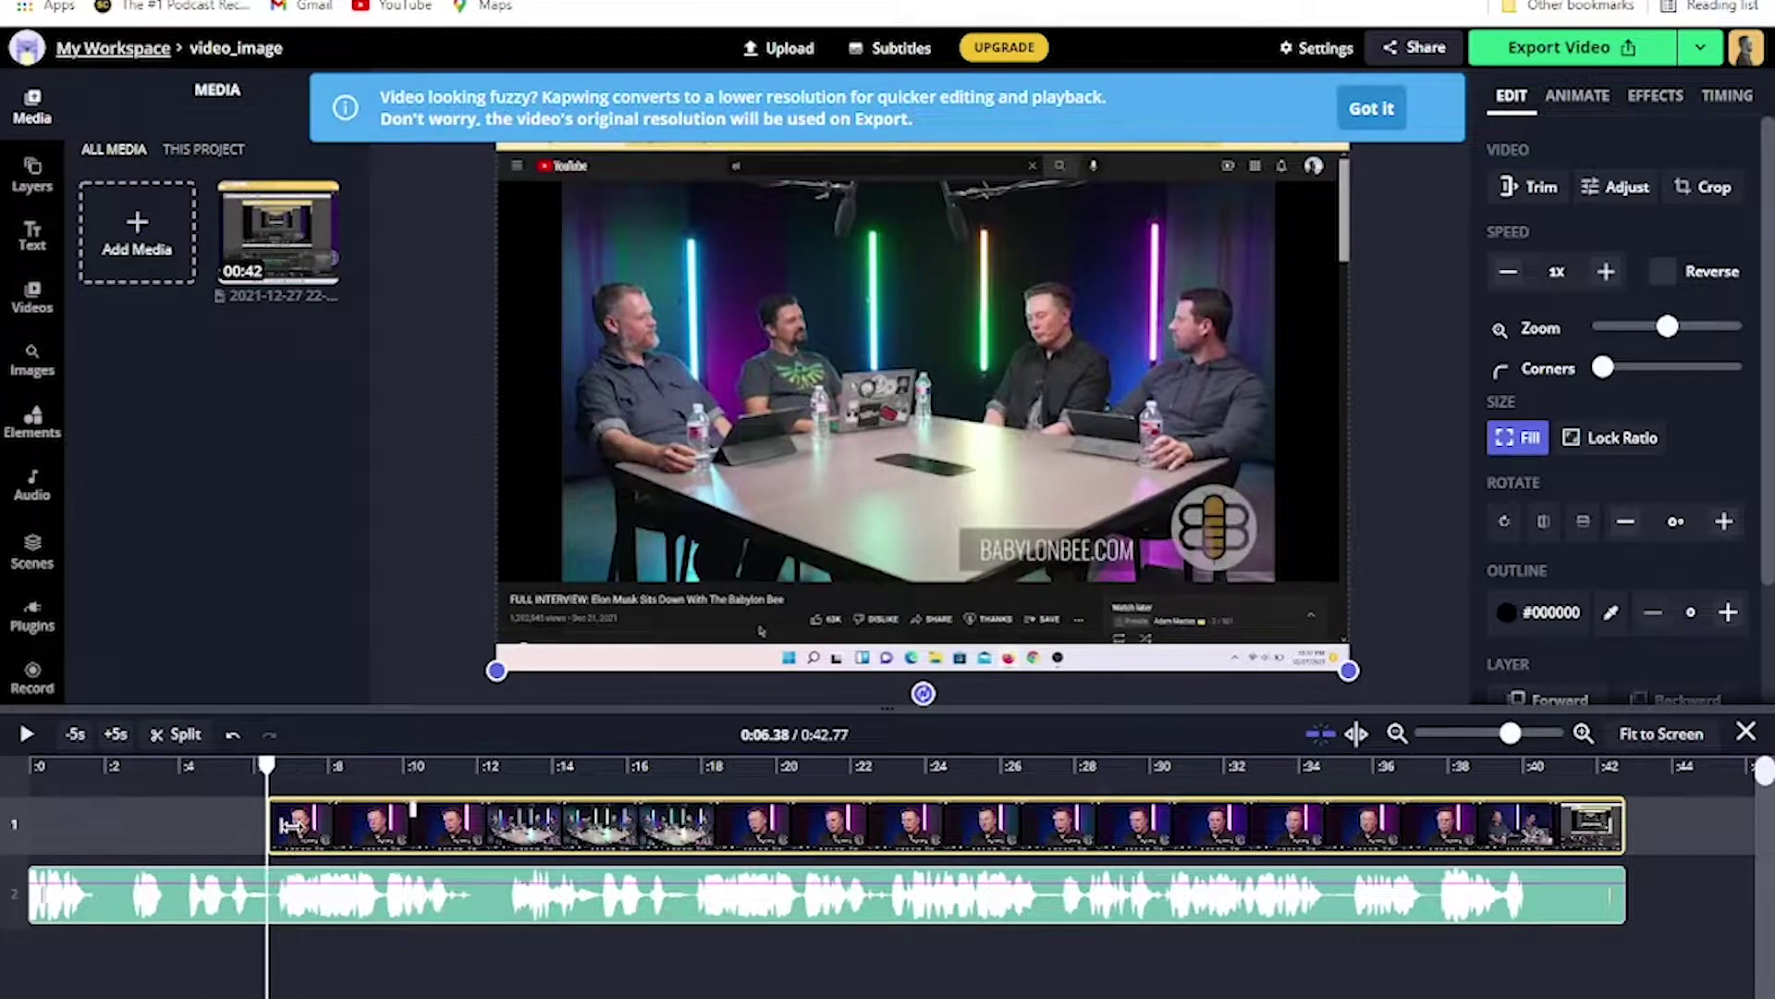
pyautogui.press('space')
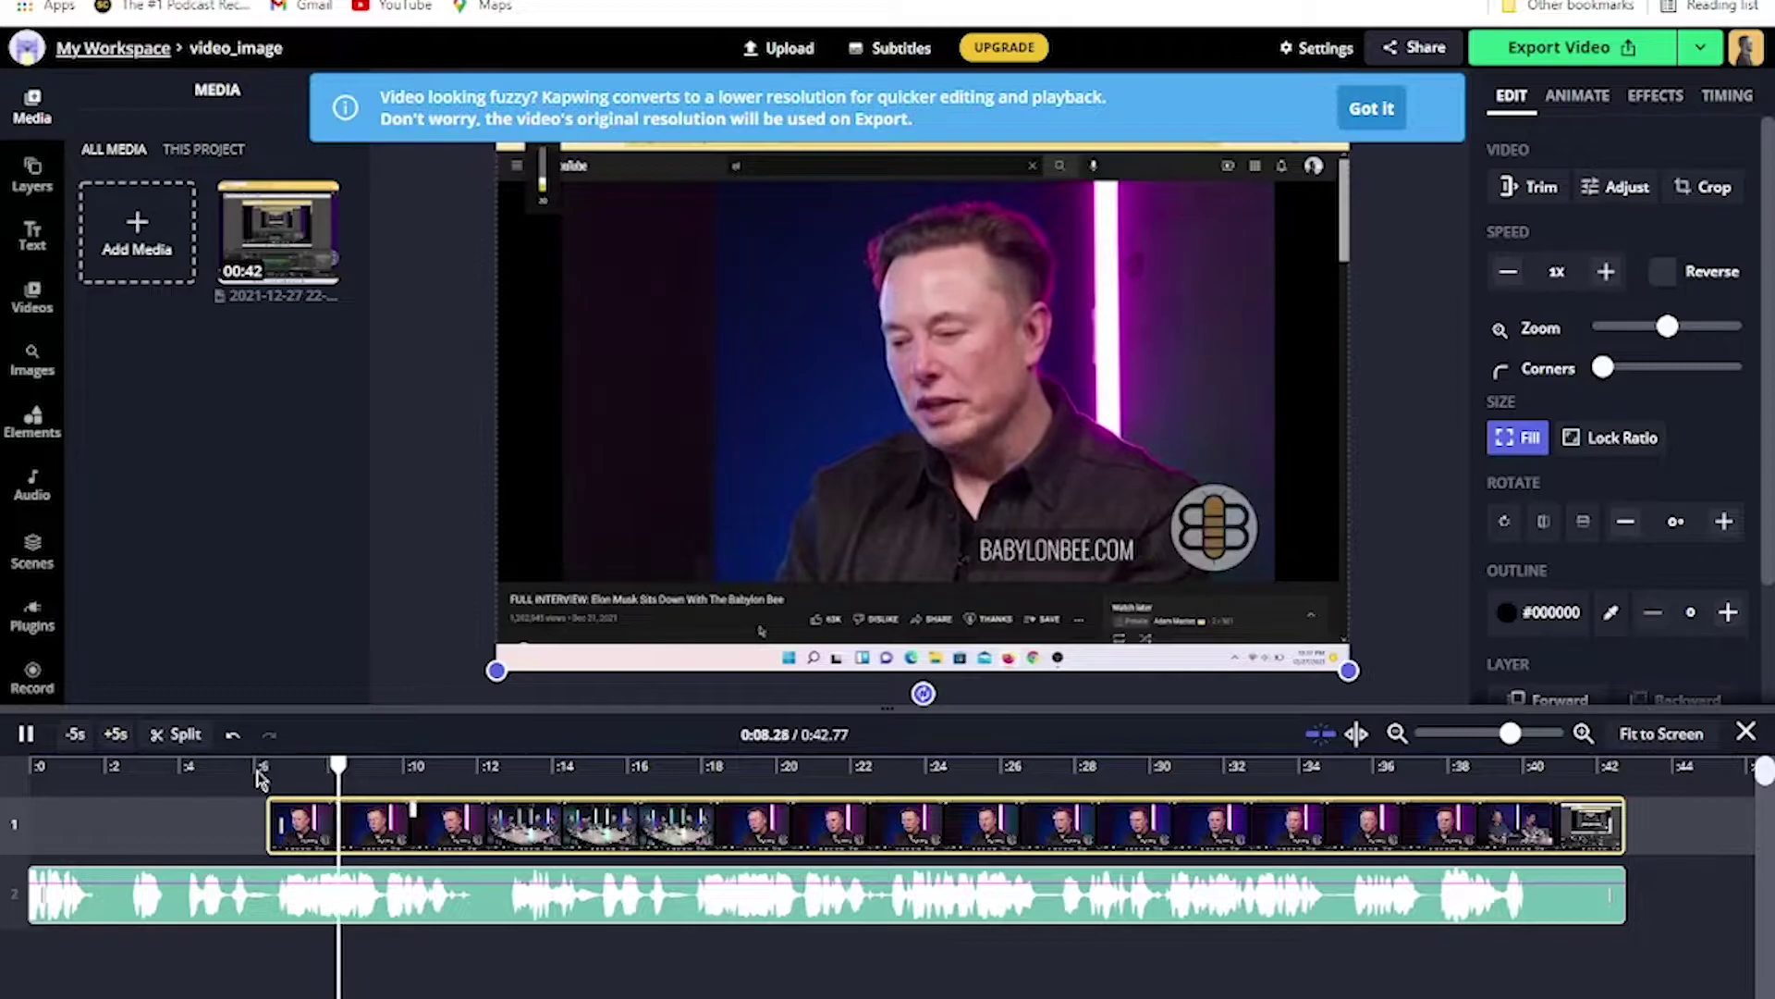
pyautogui.press('space')
pyautogui.moveTo(51, 889); pyautogui.dragTo(282, 896)
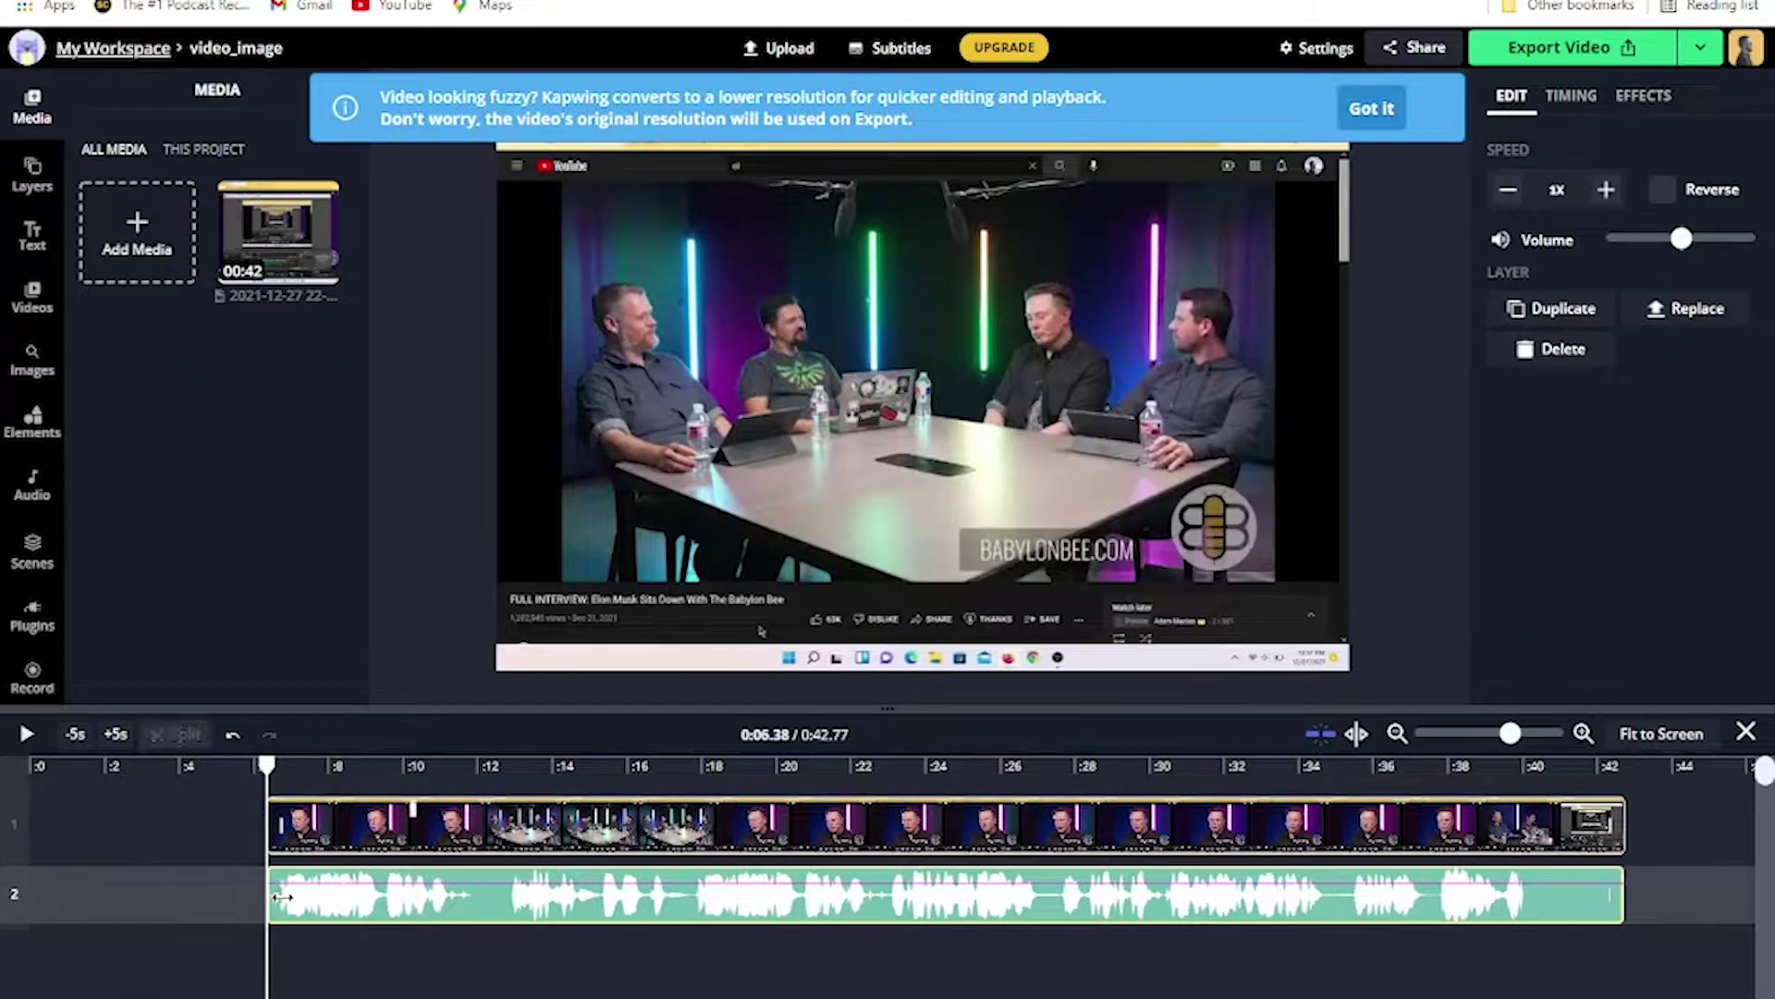
pyautogui.moveTo(215, 809); pyautogui.dragTo(413, 899)
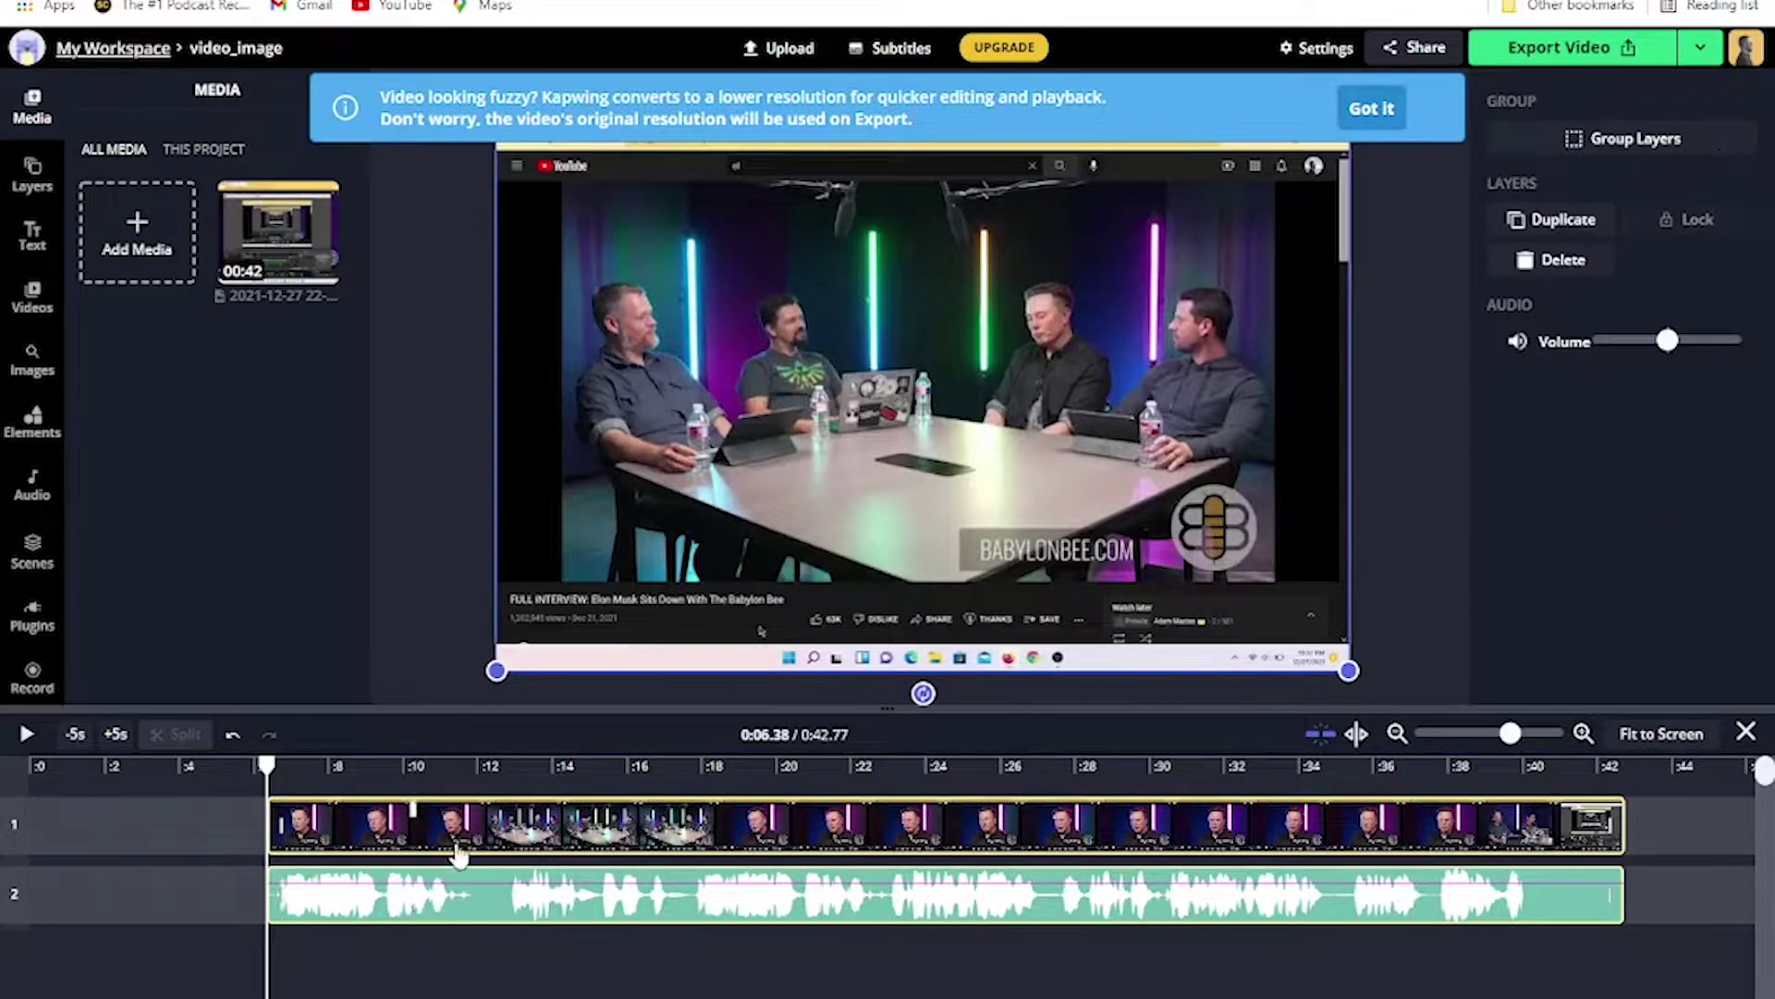
pyautogui.moveTo(467, 842); pyautogui.dragTo(231, 842)
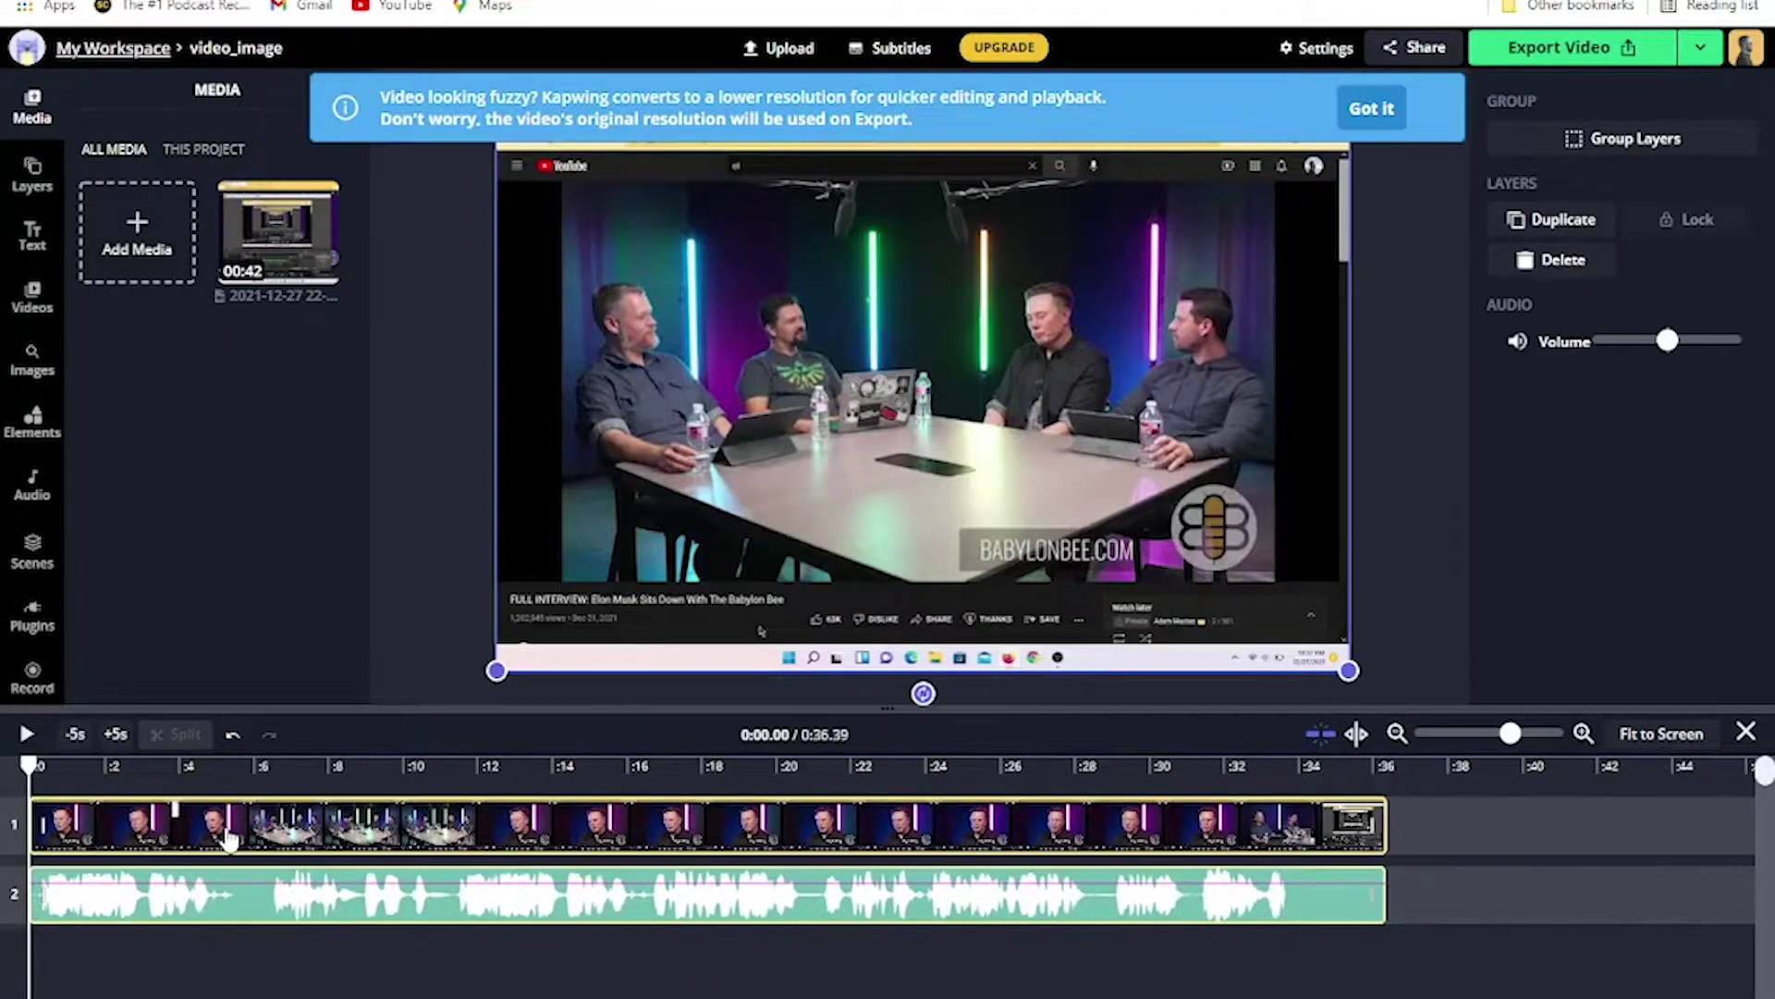
# Set the canvas Output Size to vertical 9:16 and shift the video left in the frame.
pyautogui.click(1475, 841)
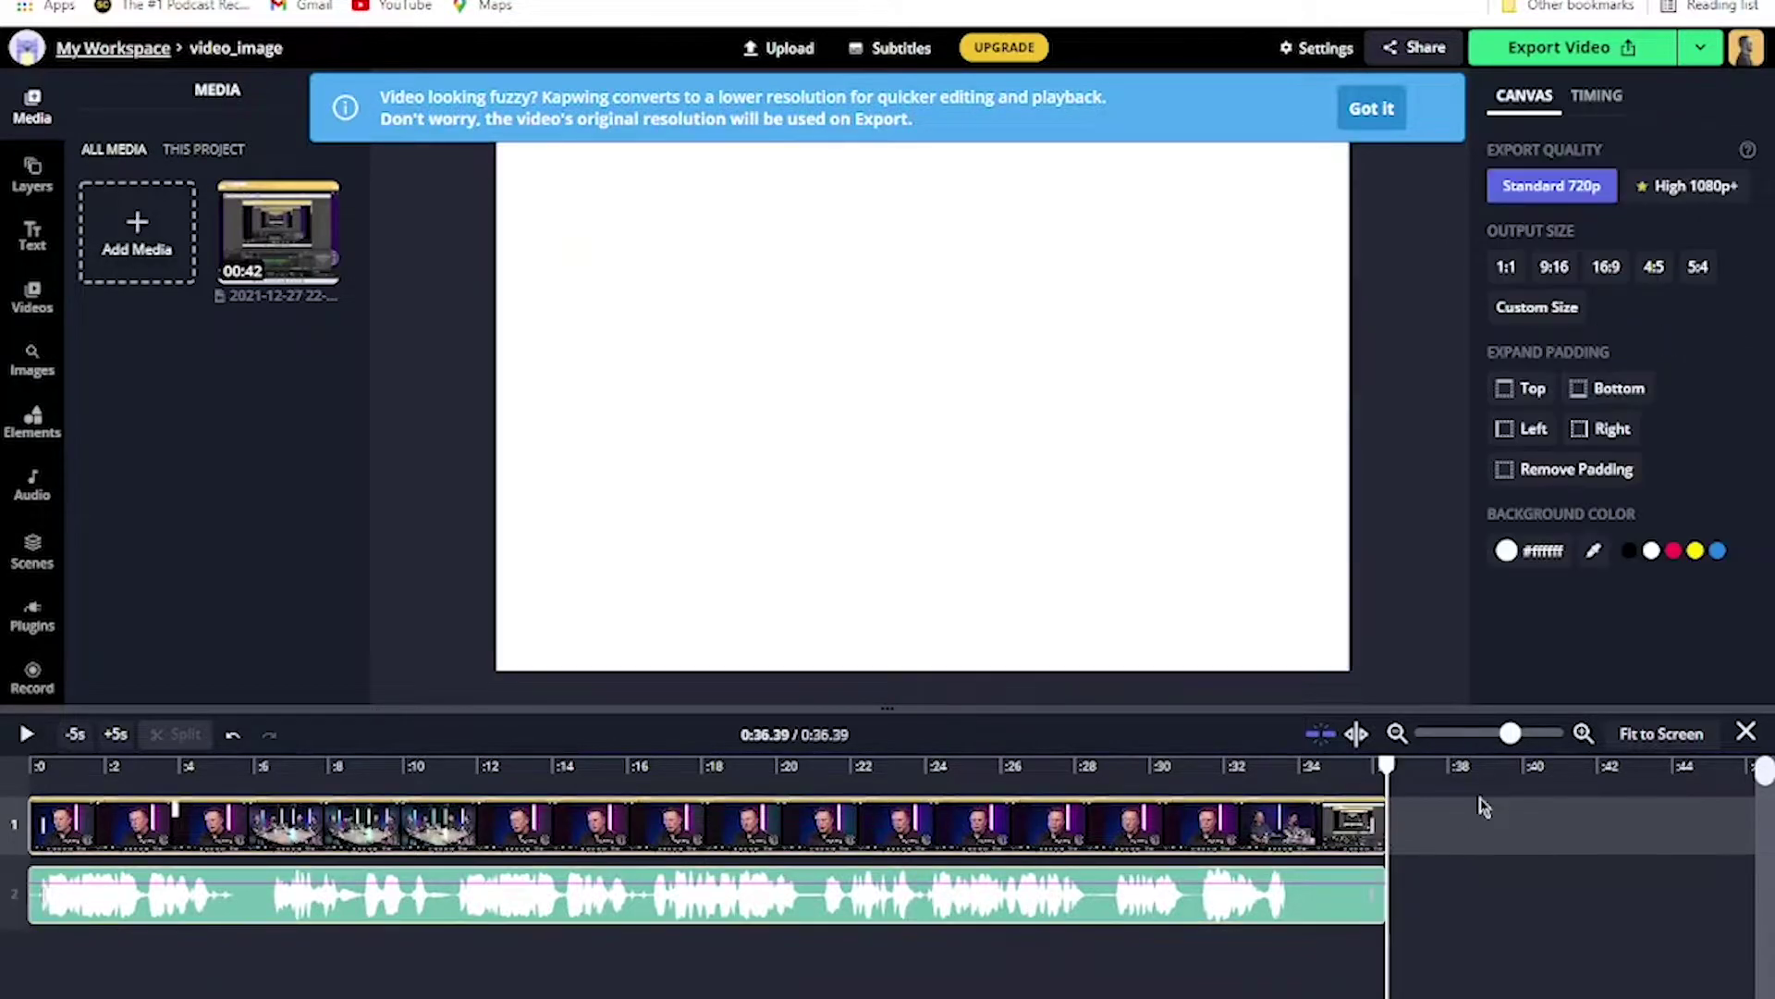
pyautogui.click(1609, 272)
pyautogui.click(1555, 273)
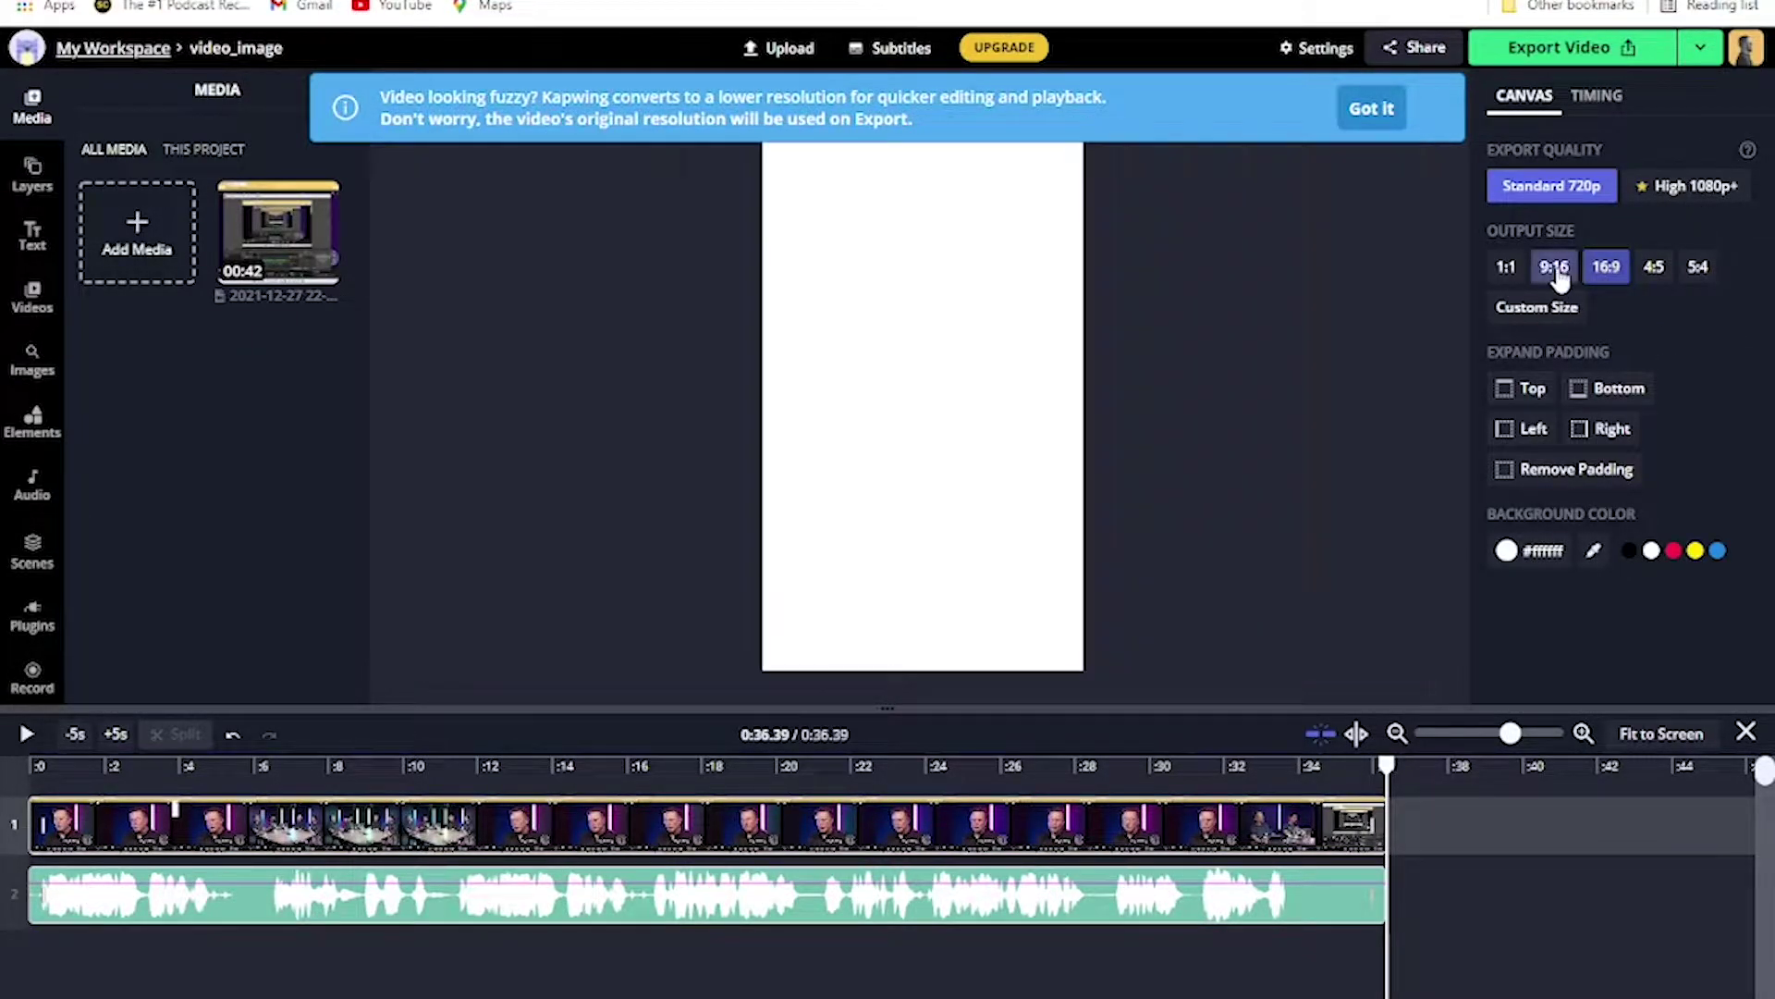
pyautogui.click(1219, 823)
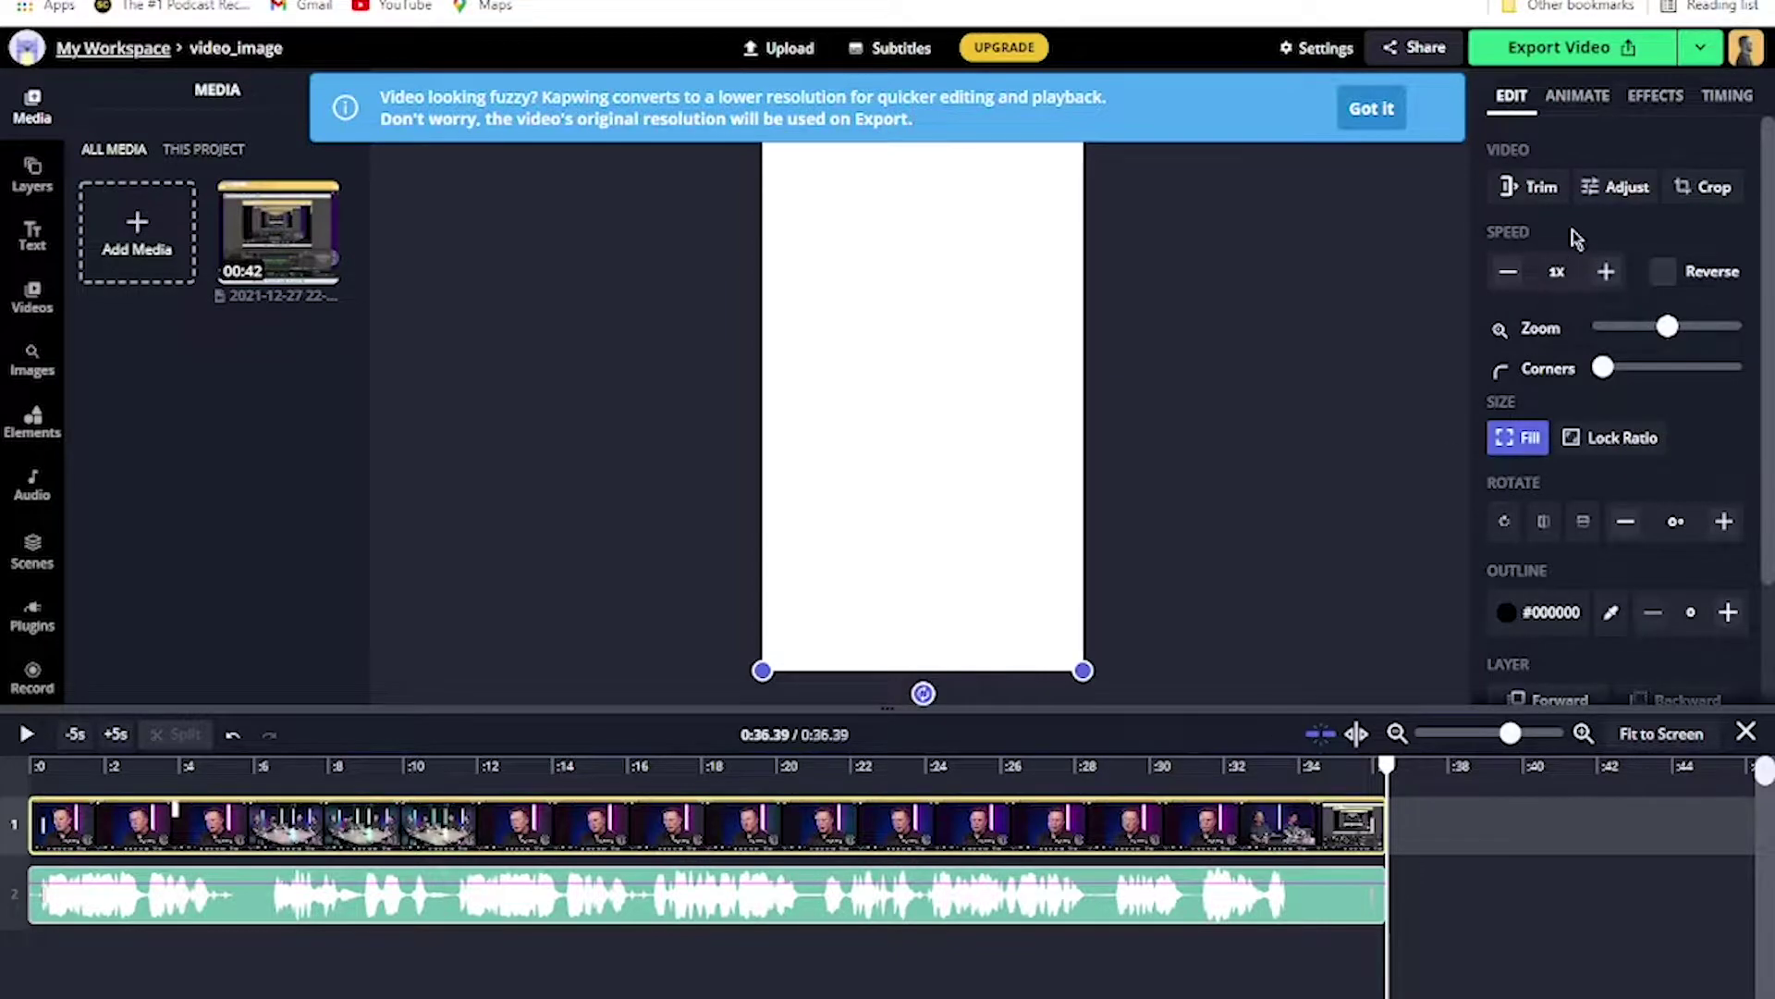
pyautogui.click(1073, 766)
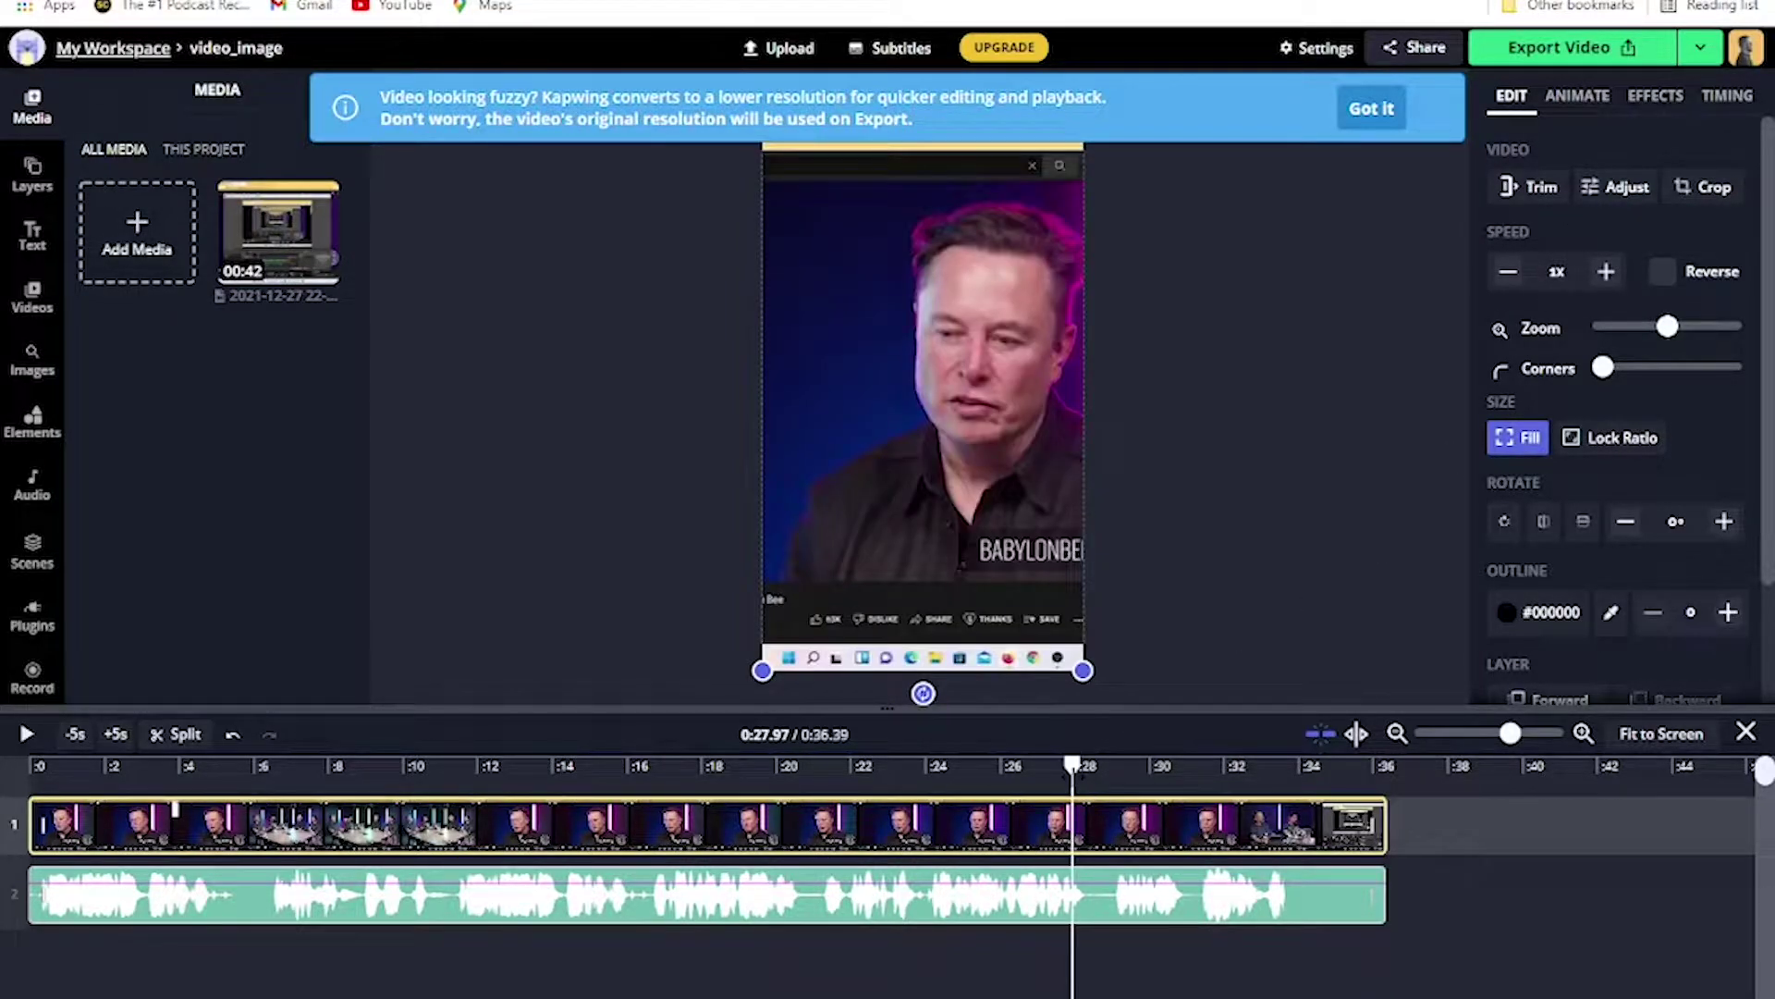
pyautogui.moveTo(893, 500); pyautogui.dragTo(838, 499)
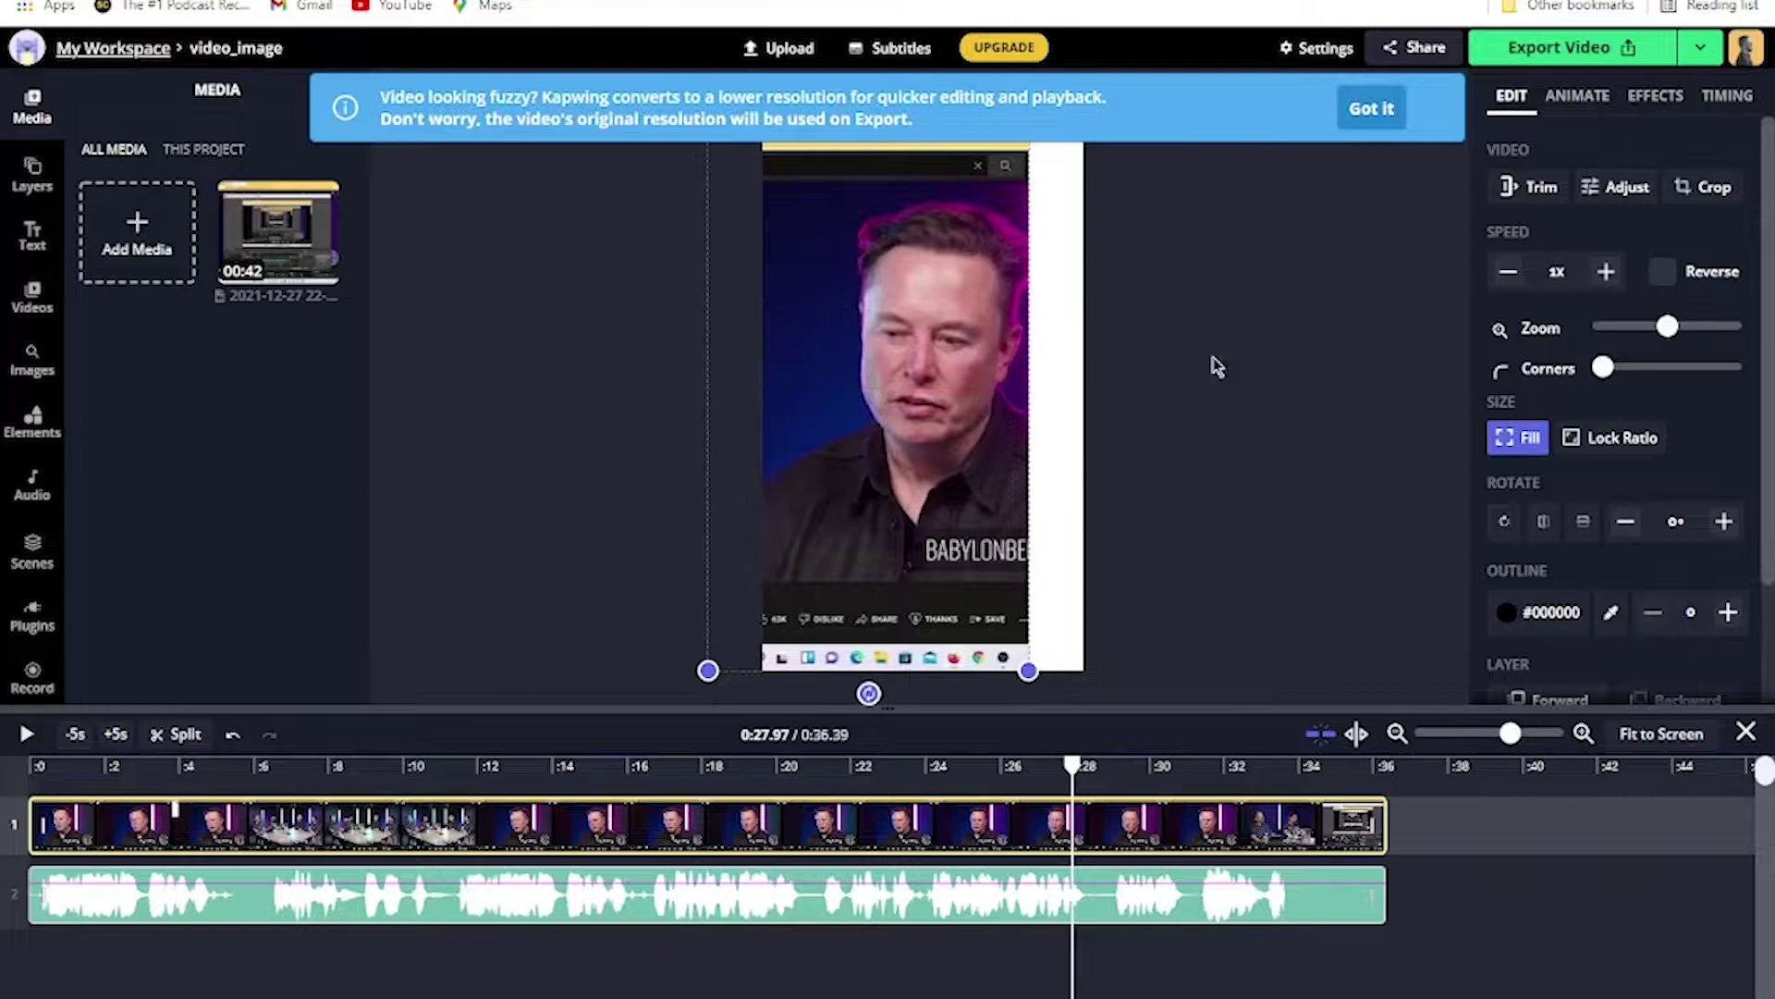
# Crop the video to a 9:16 box.
pyautogui.click(1706, 187)
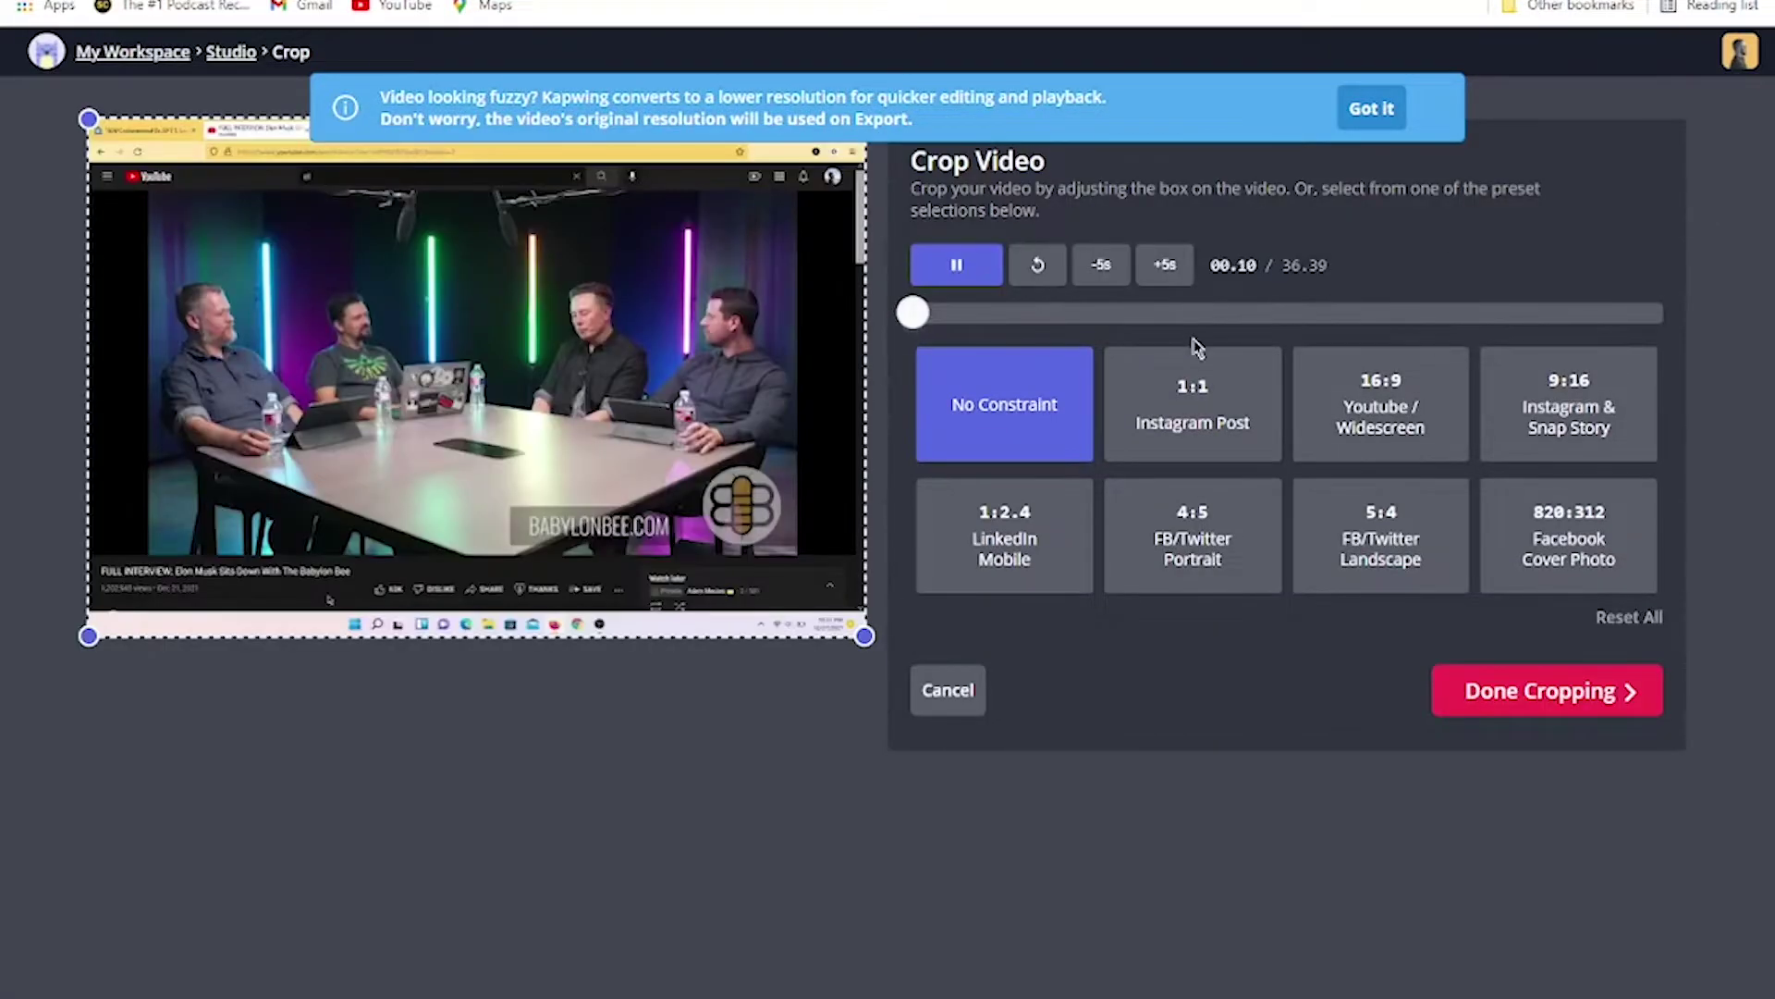
pyautogui.click(1380, 377)
pyautogui.click(1609, 393)
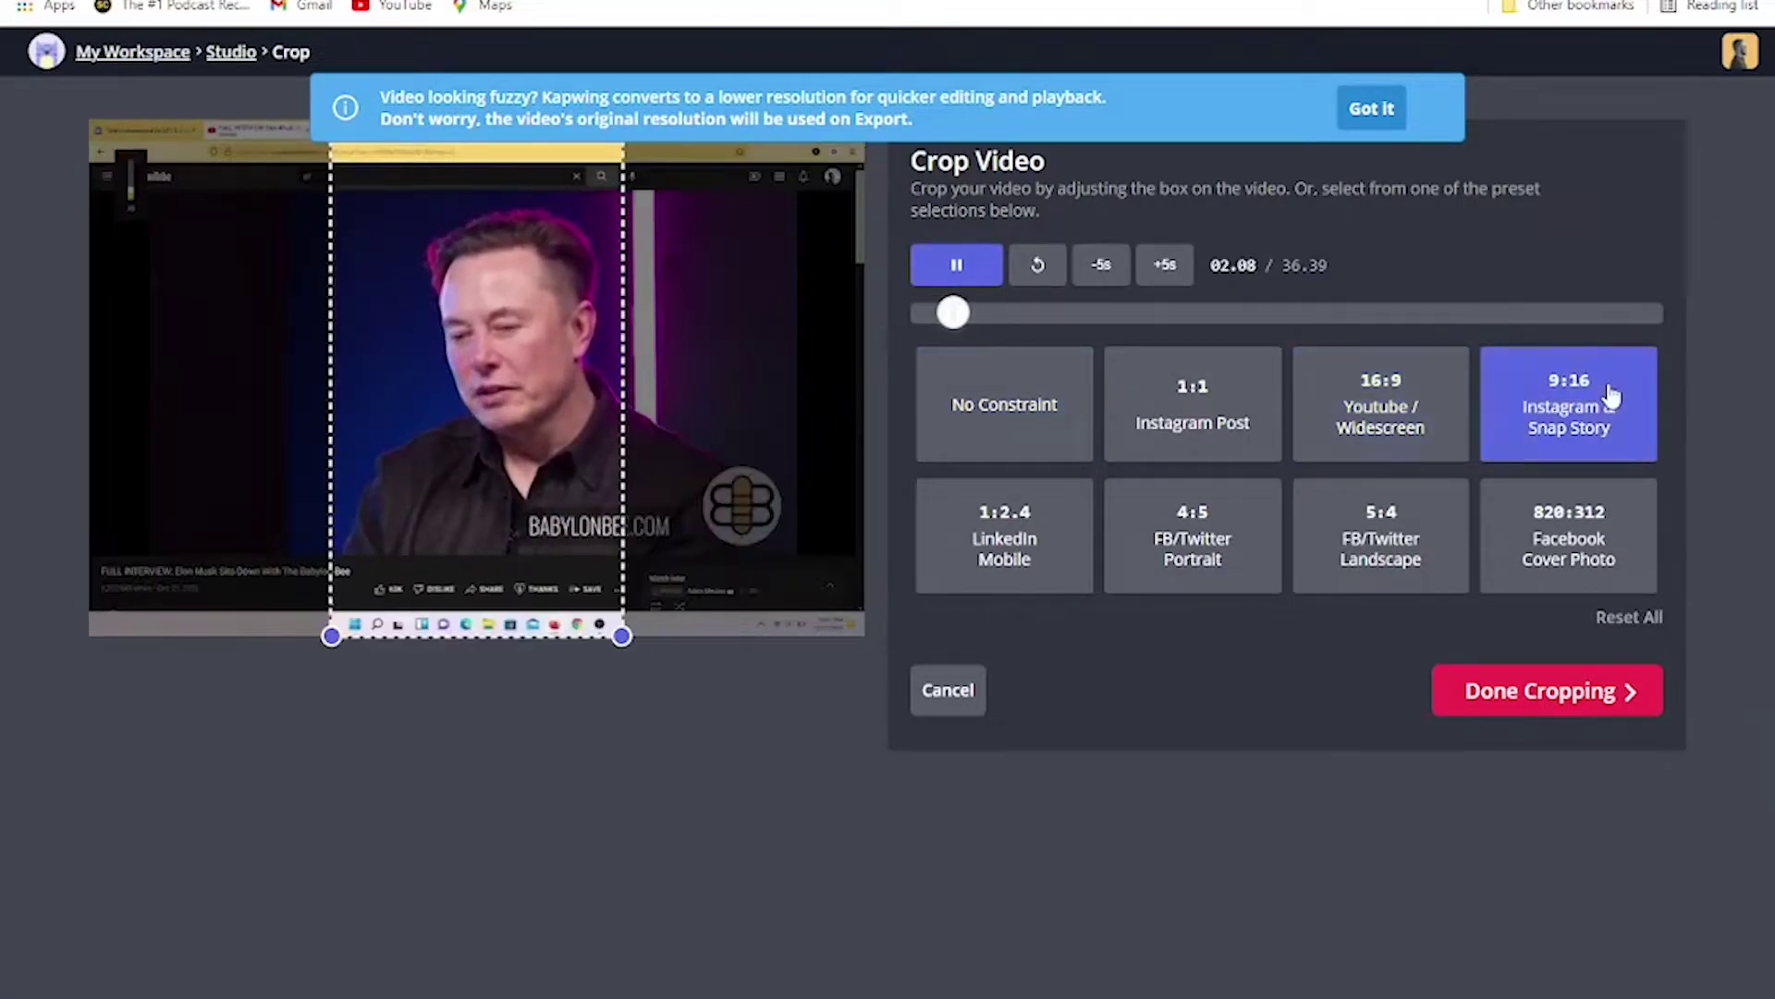
pyautogui.click(1521, 694)
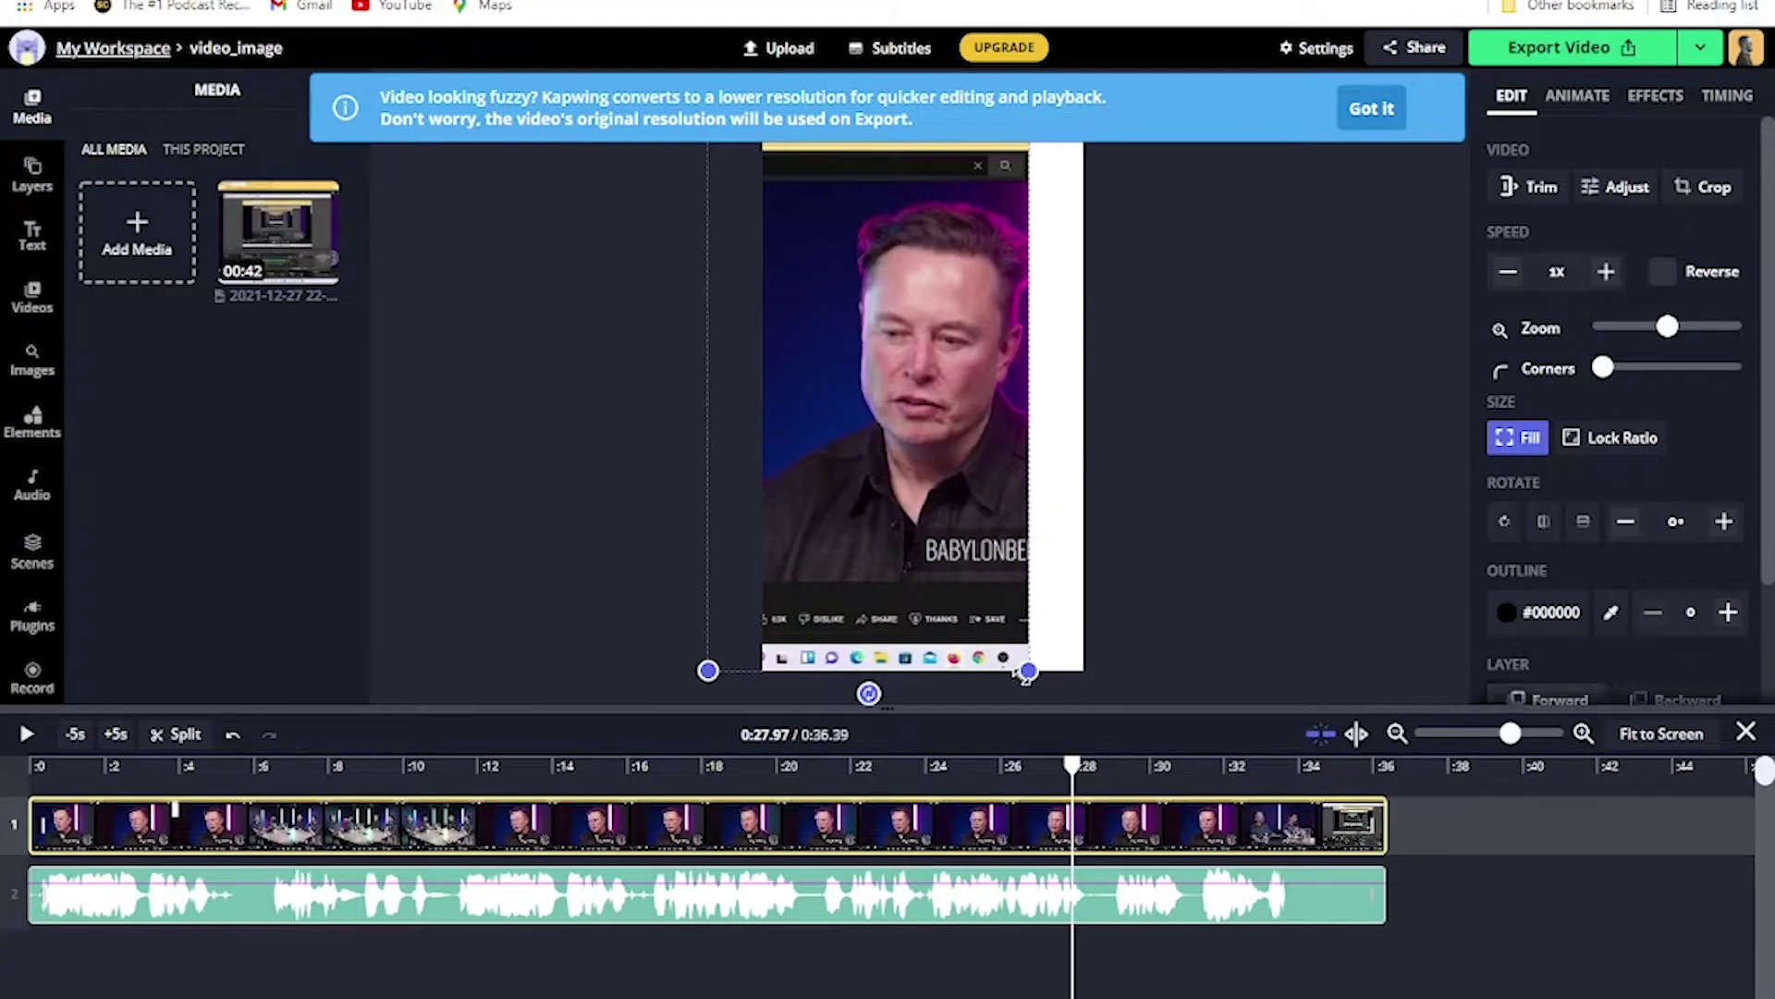
# Enlarge and centre the video so the speaker fills the frame and the browser bar is cut off.
pyautogui.moveTo(971, 614); pyautogui.dragTo(1025, 624)
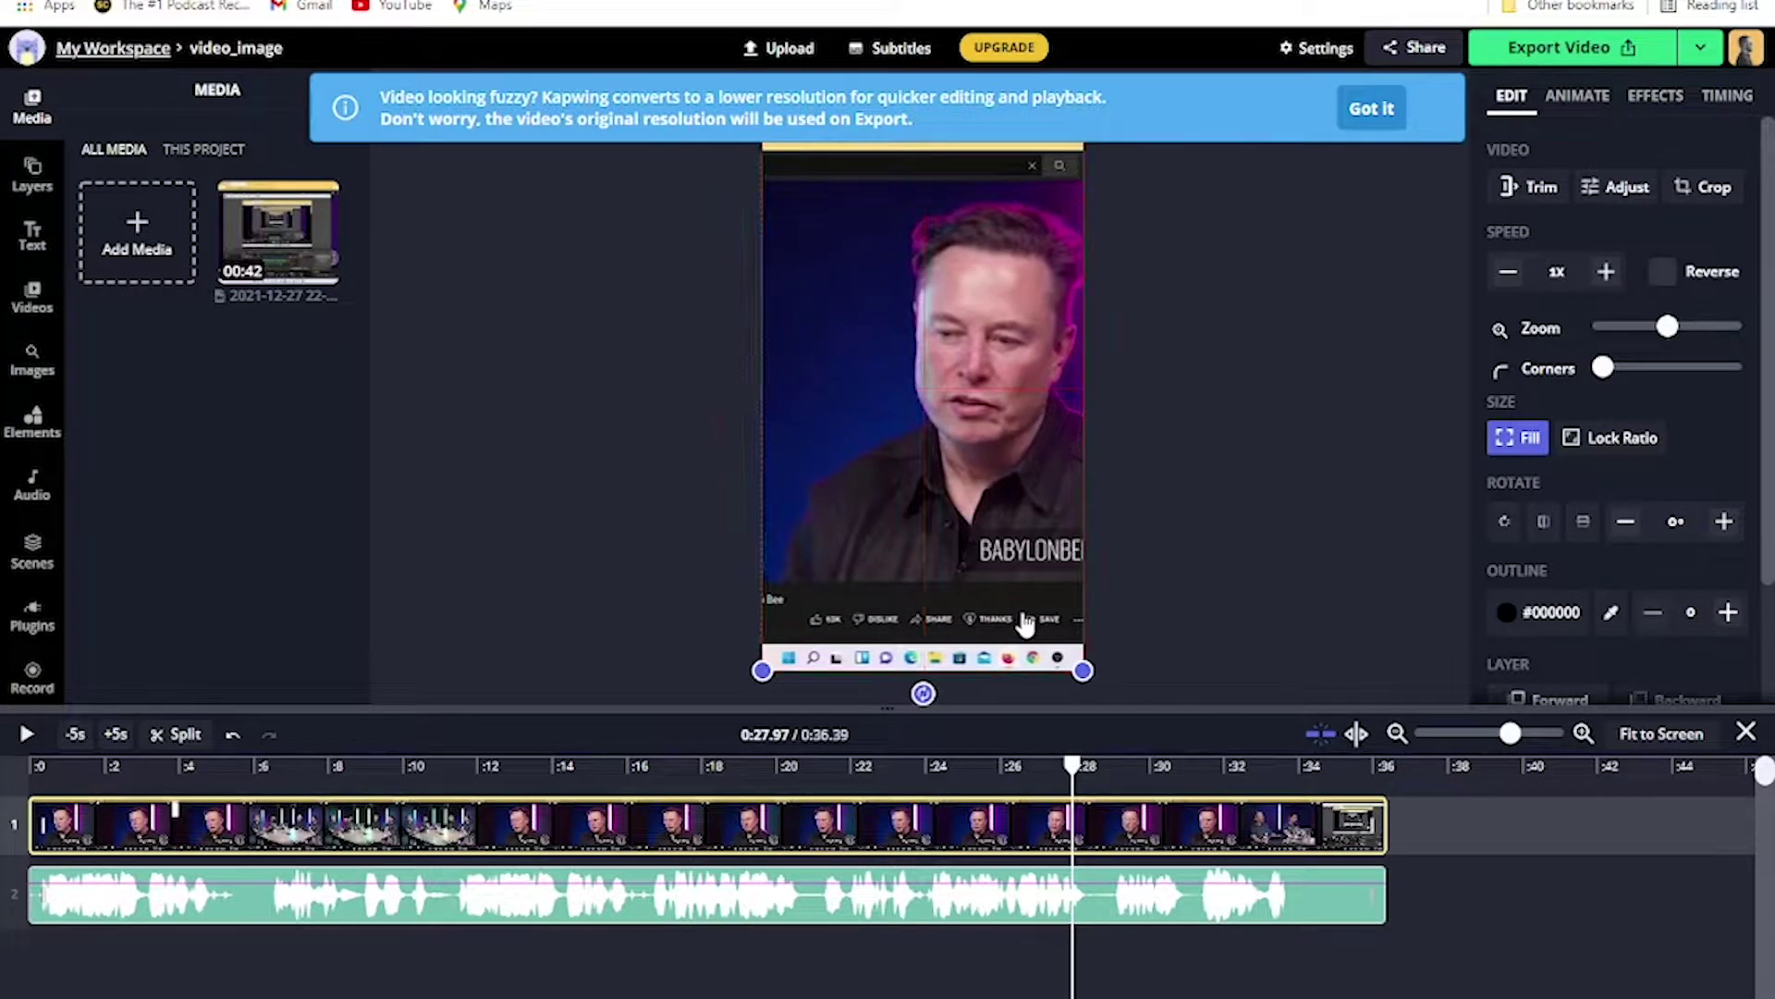
pyautogui.moveTo(758, 678); pyautogui.dragTo(664, 746)
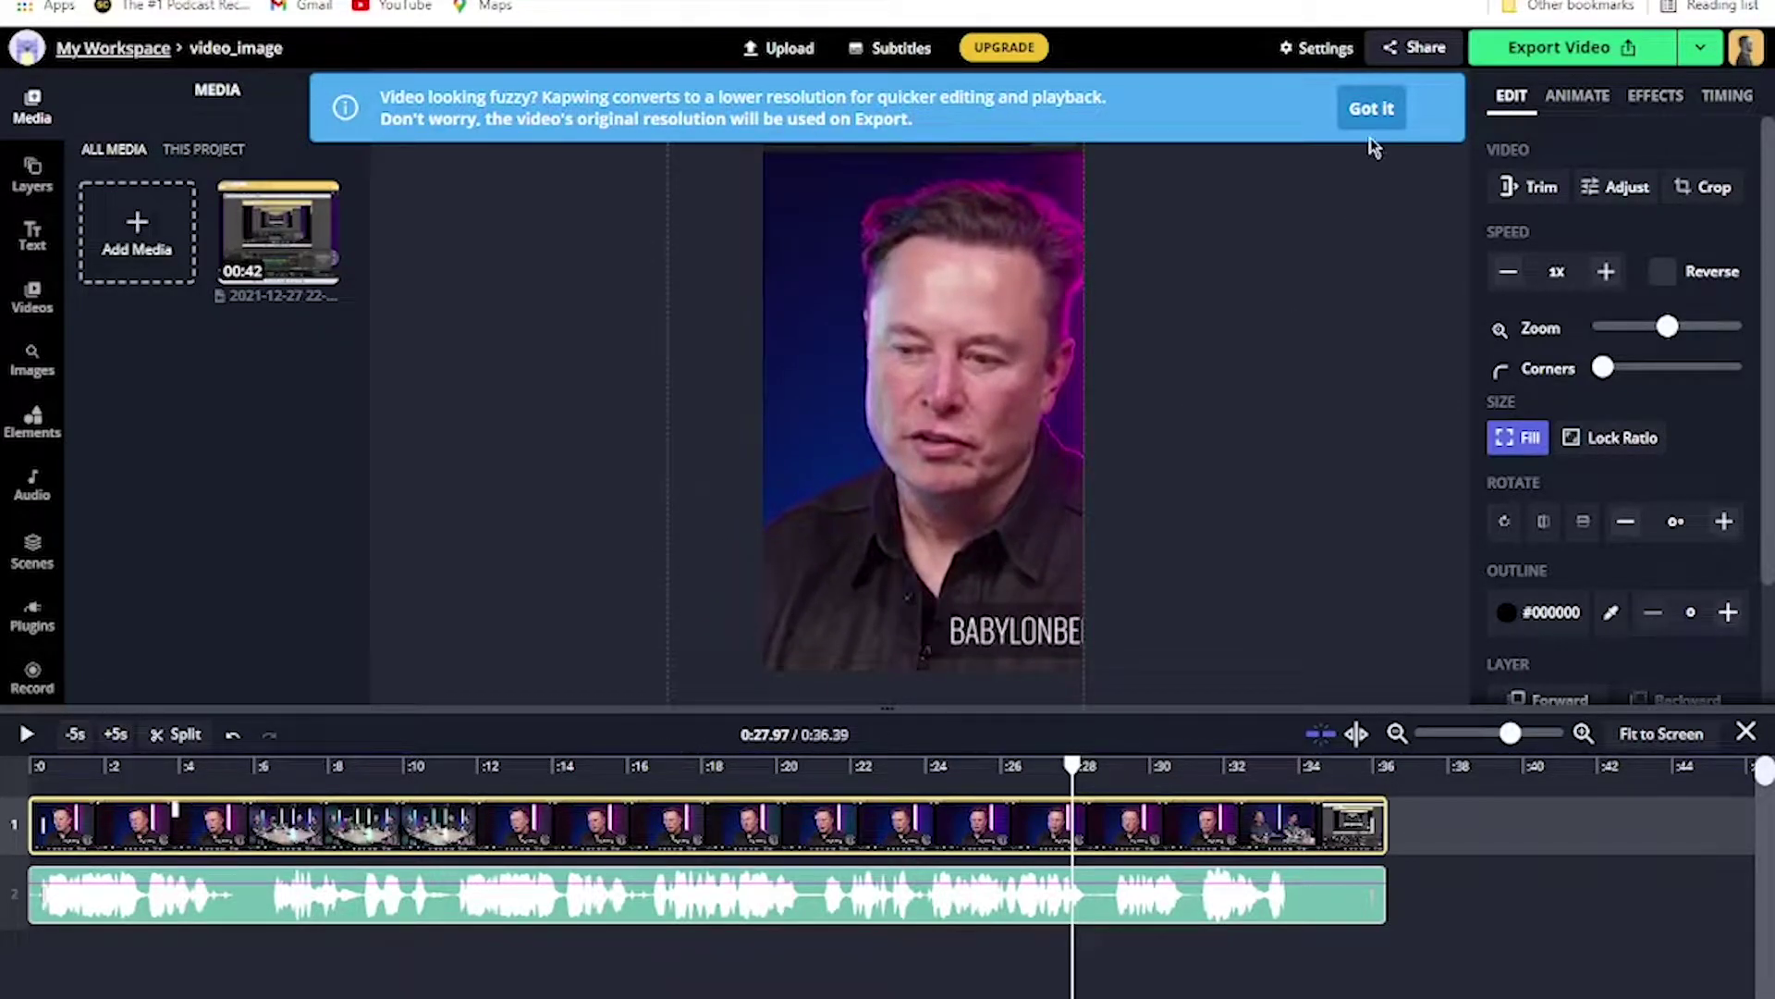
pyautogui.click(1369, 108)
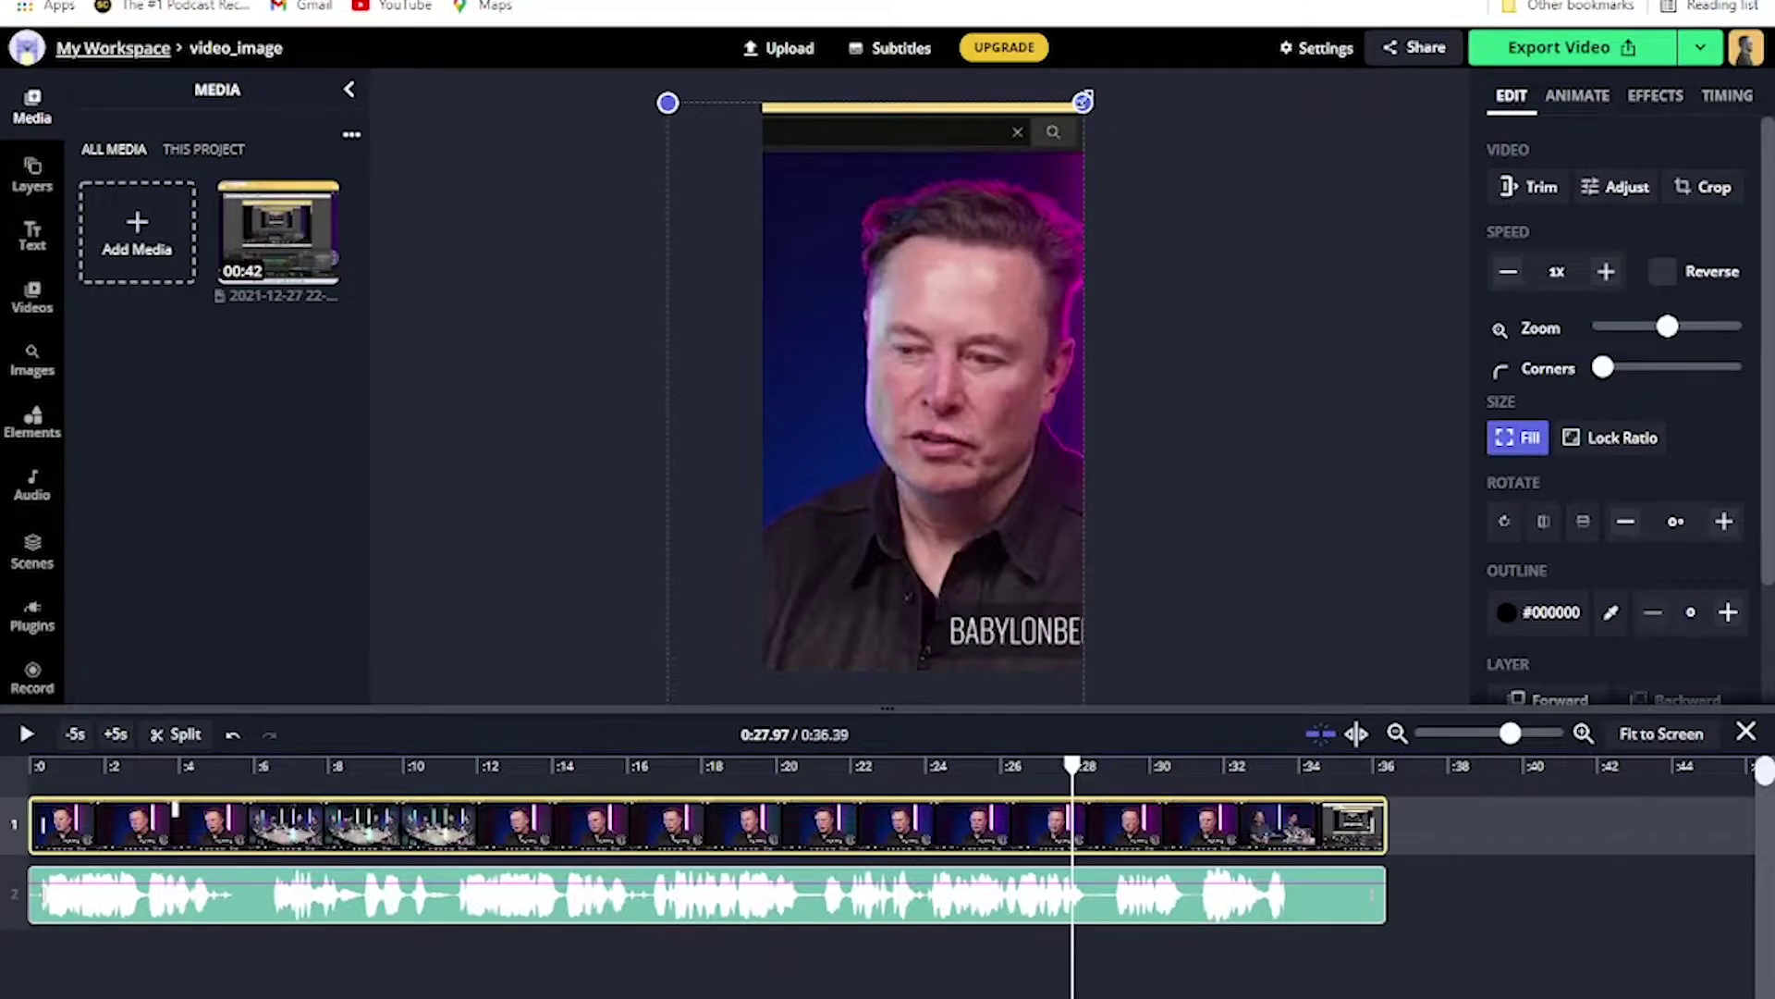
pyautogui.moveTo(1083, 102); pyautogui.dragTo(1133, 69)
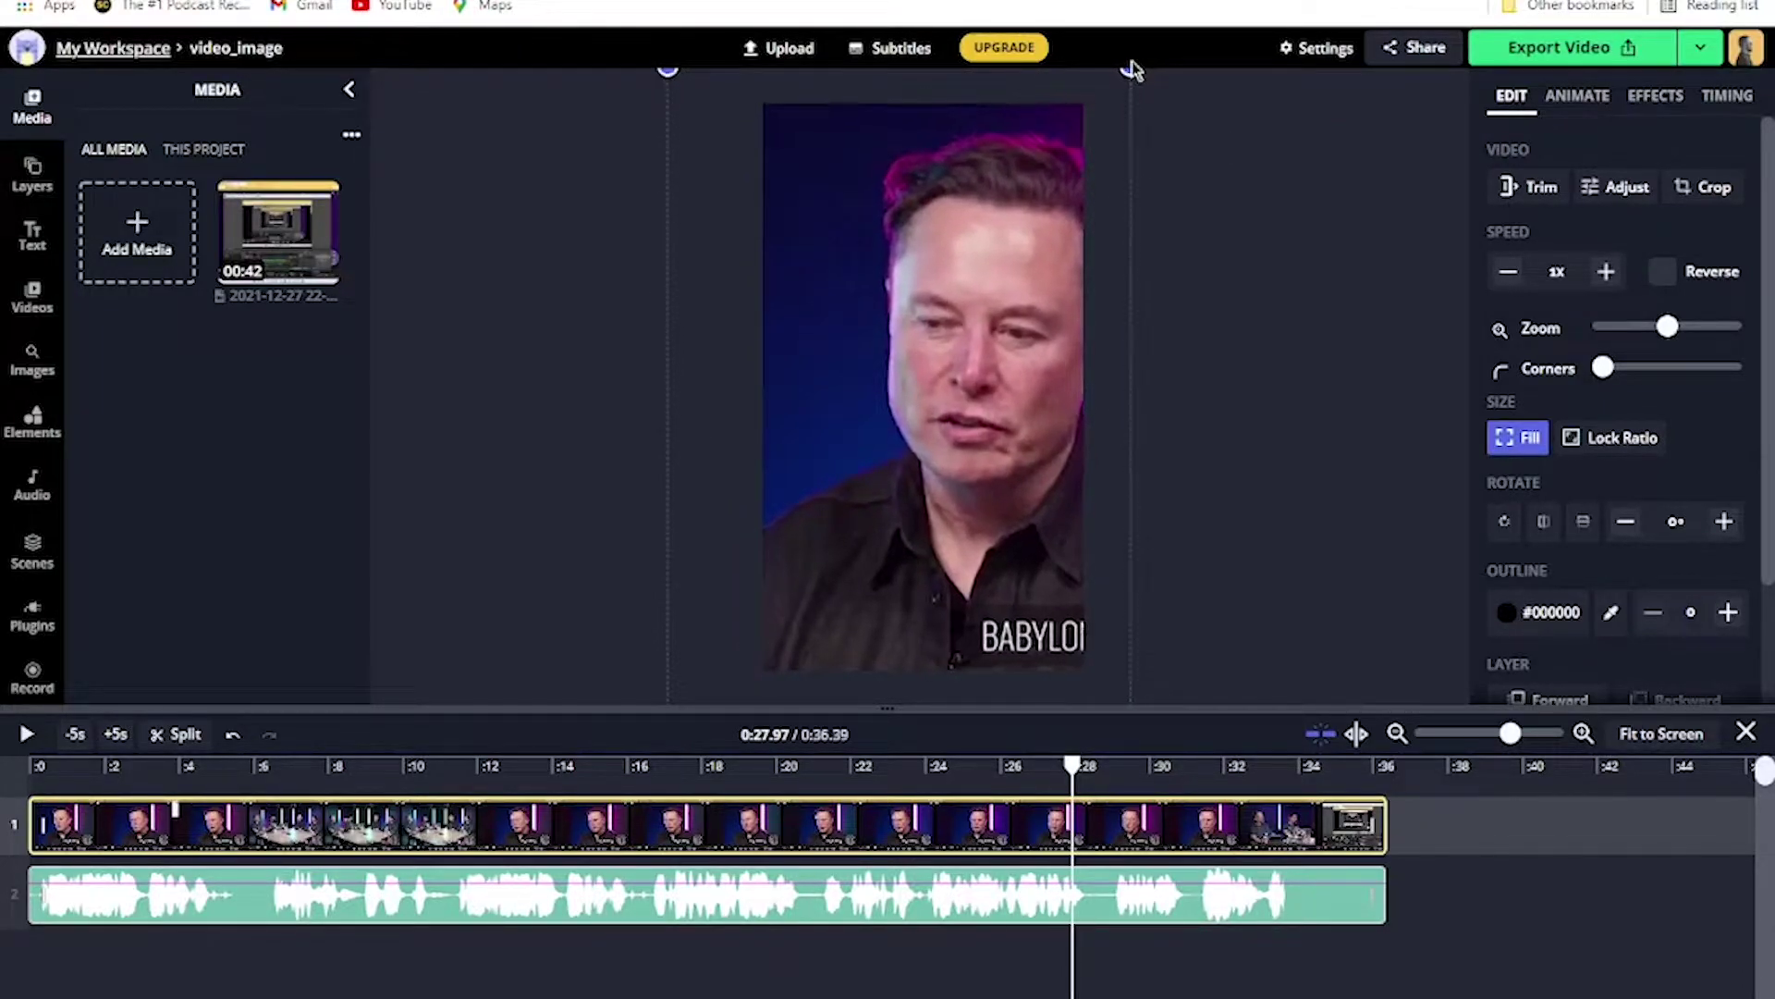
pyautogui.moveTo(963, 267); pyautogui.dragTo(911, 276)
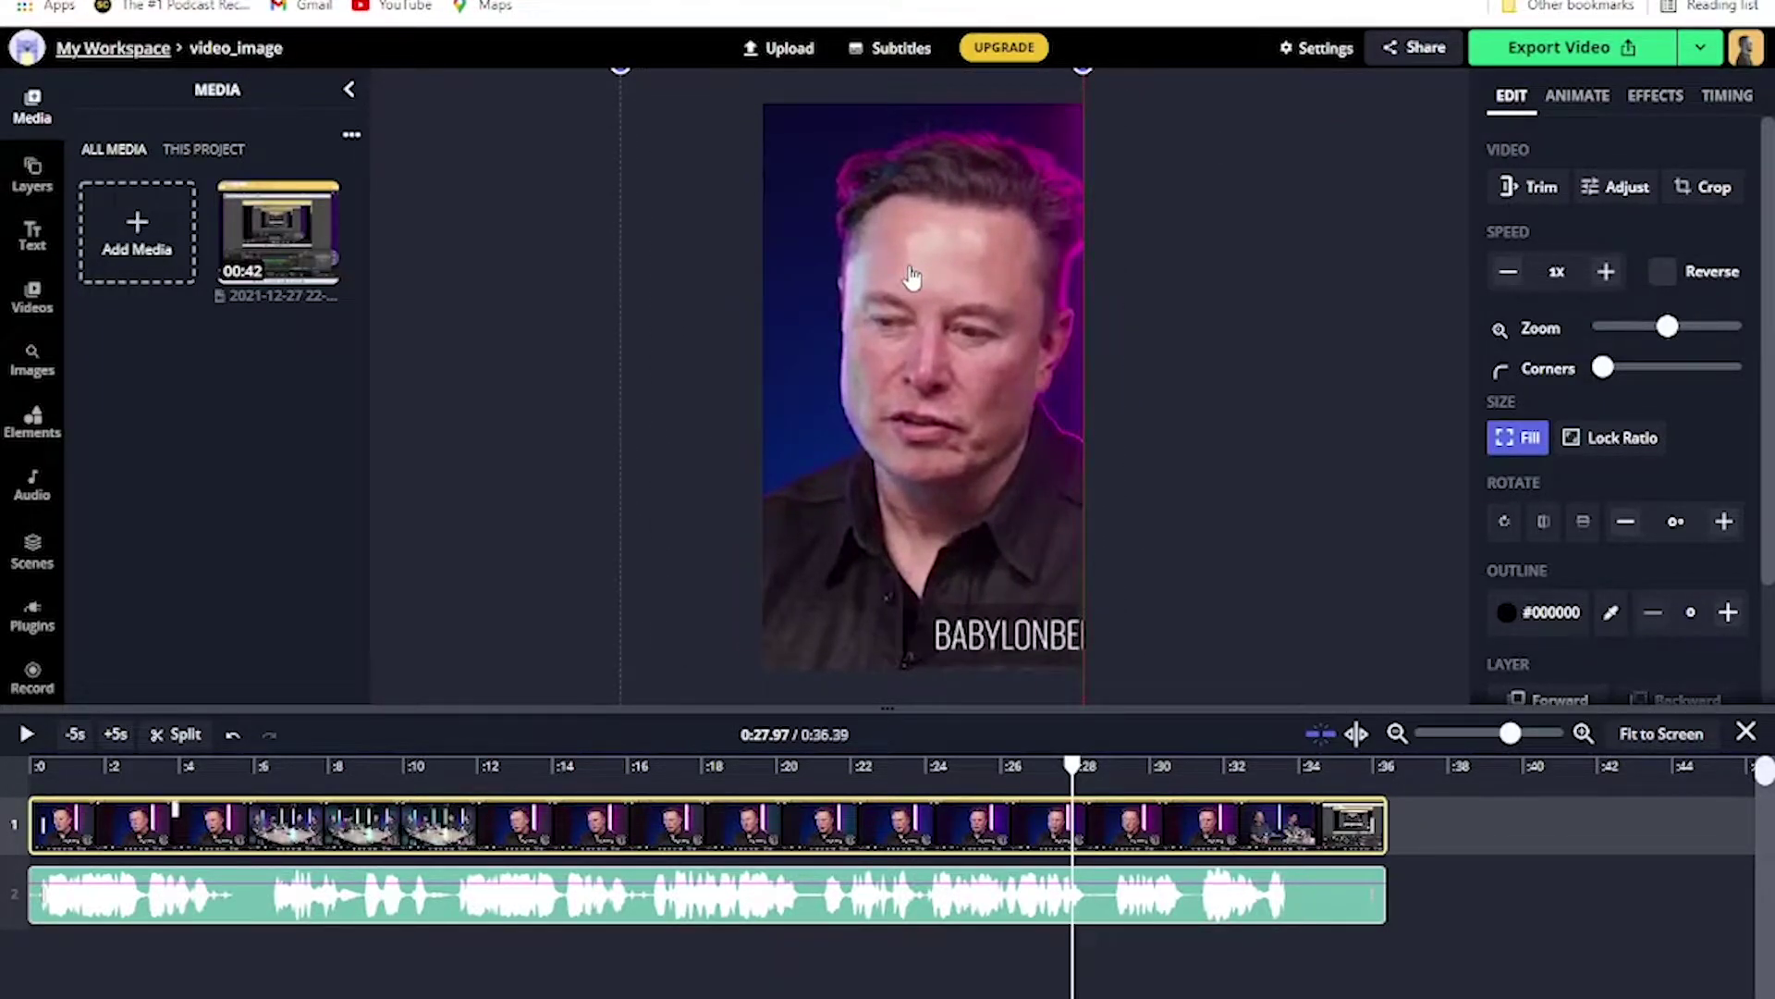
pyautogui.click(1143, 338)
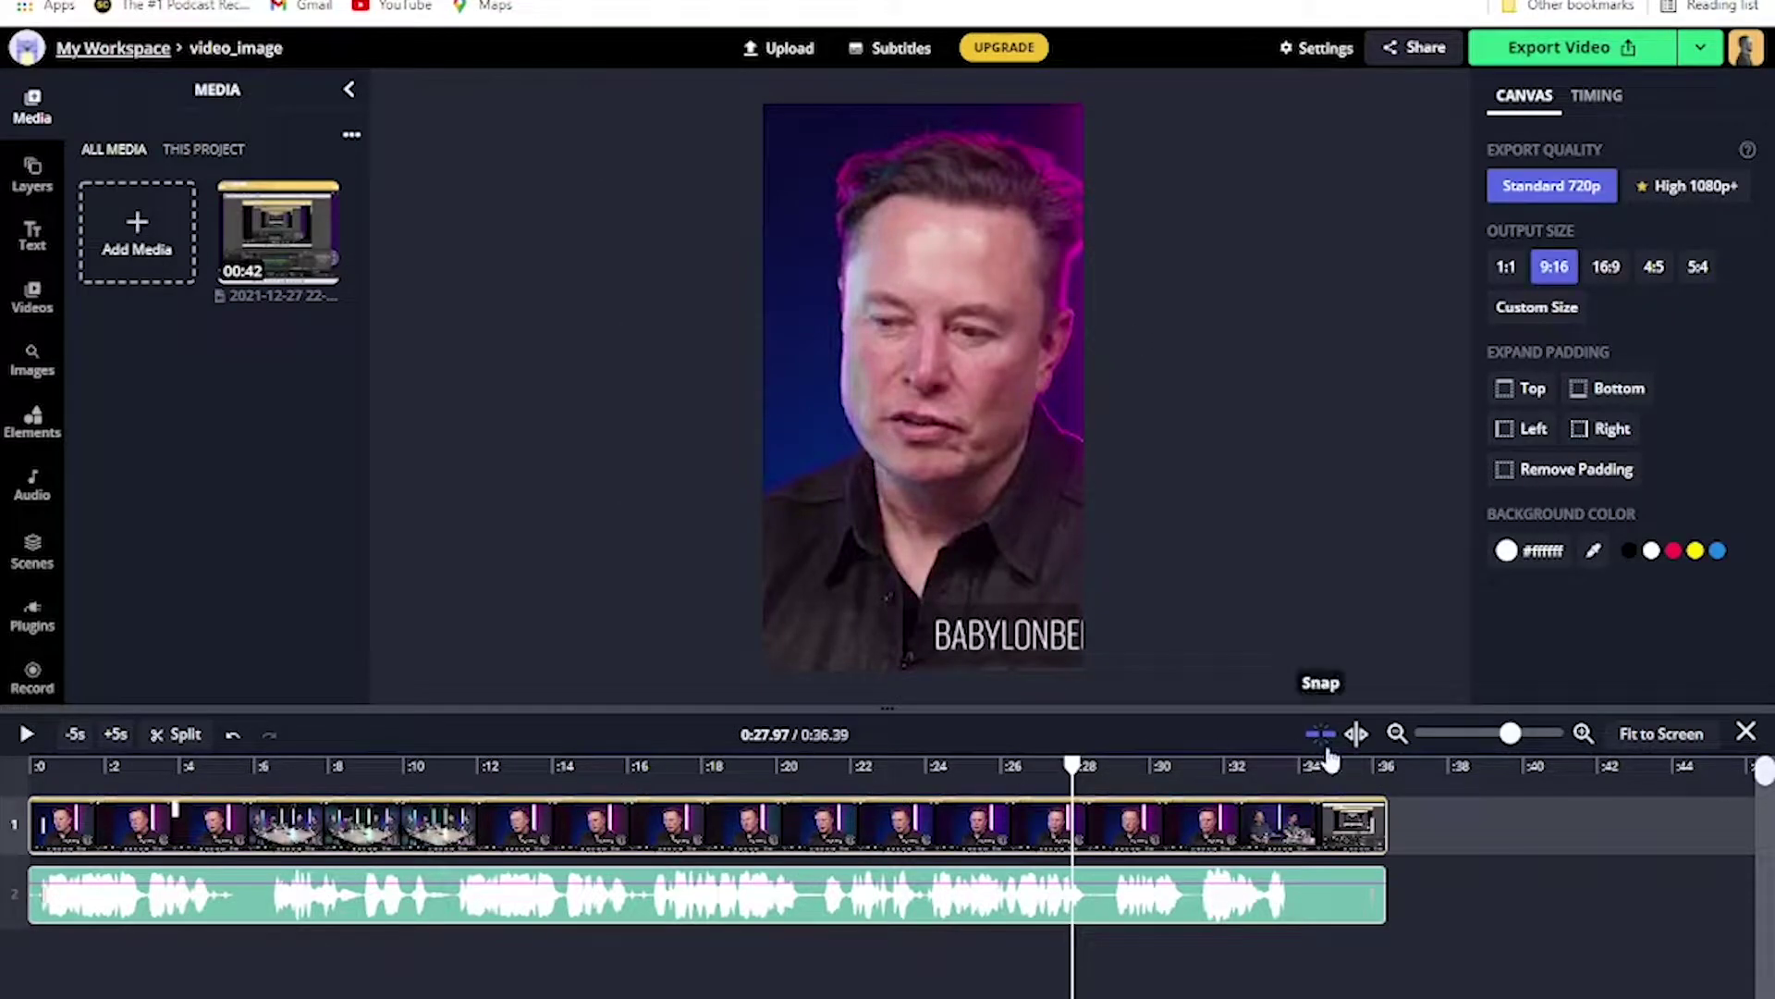
# Trim the ends of the video and audio clips back to 0:31.00.
pyautogui.click(1001, 783)
pyautogui.press('space')
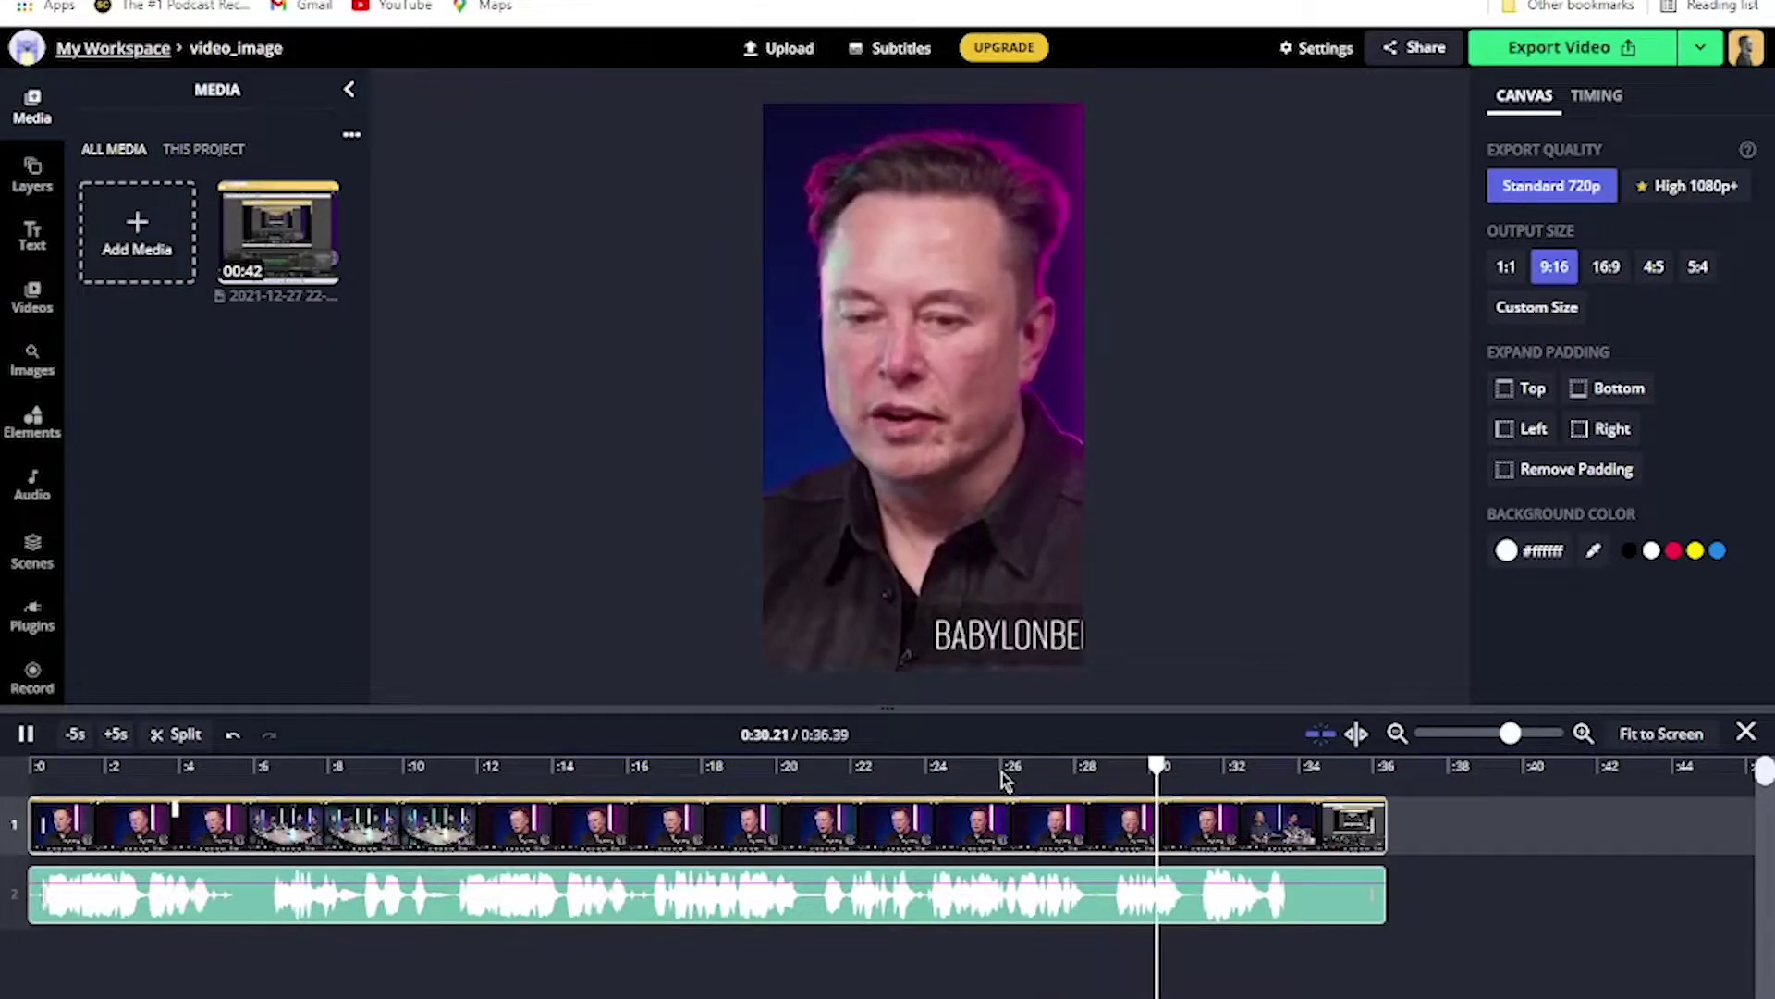
pyautogui.press('space')
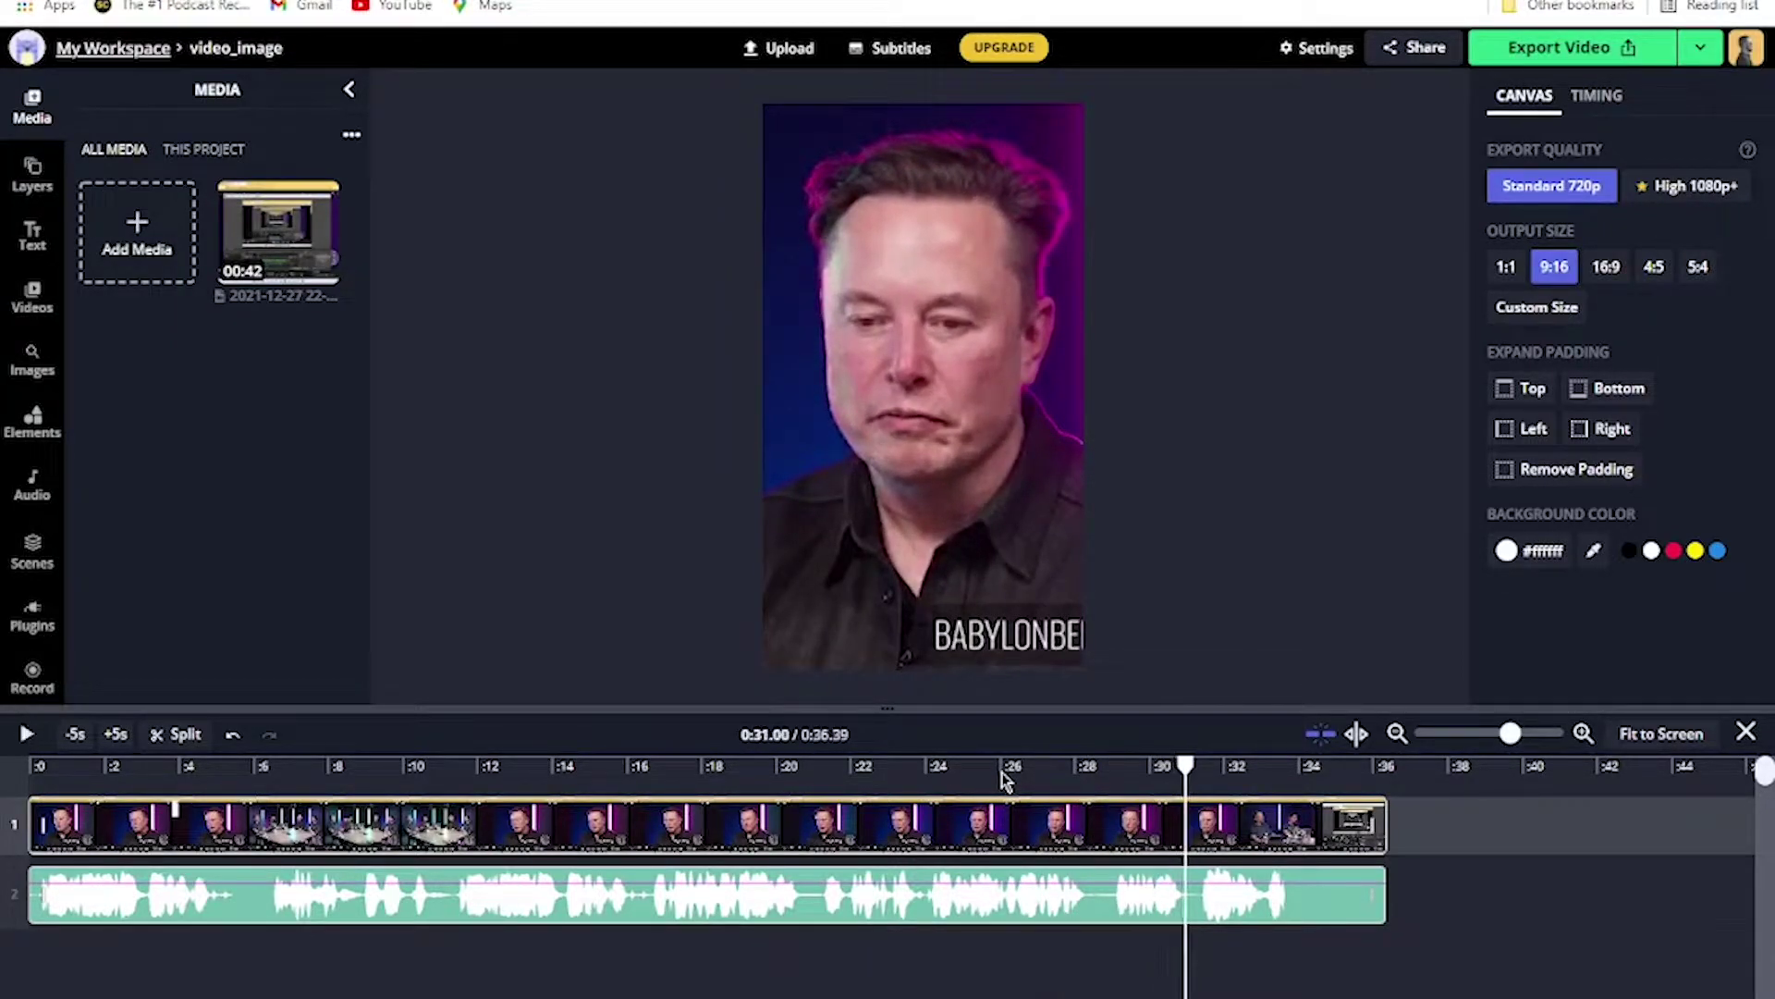
pyautogui.click(1384, 825)
pyautogui.moveTo(1384, 823); pyautogui.dragTo(1183, 820)
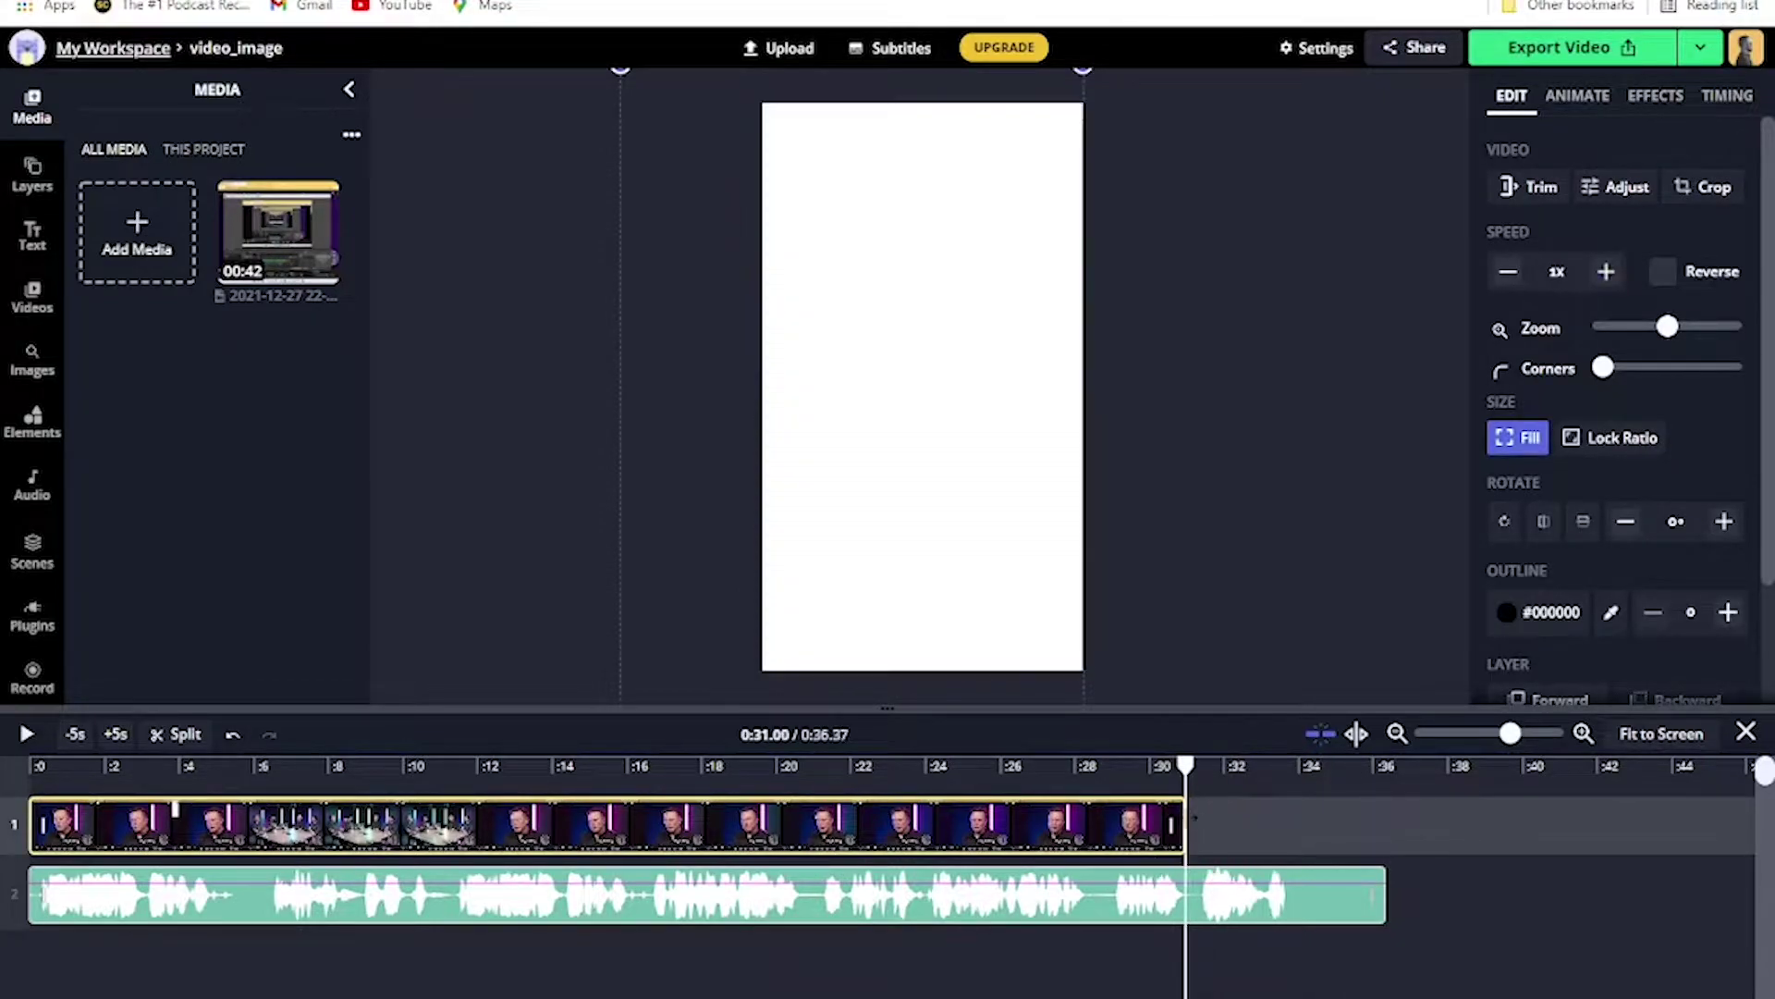
pyautogui.moveTo(1369, 895); pyautogui.dragTo(1183, 895)
# Preview the vertical clip from around 0:10.31.
pyautogui.click(652, 766)
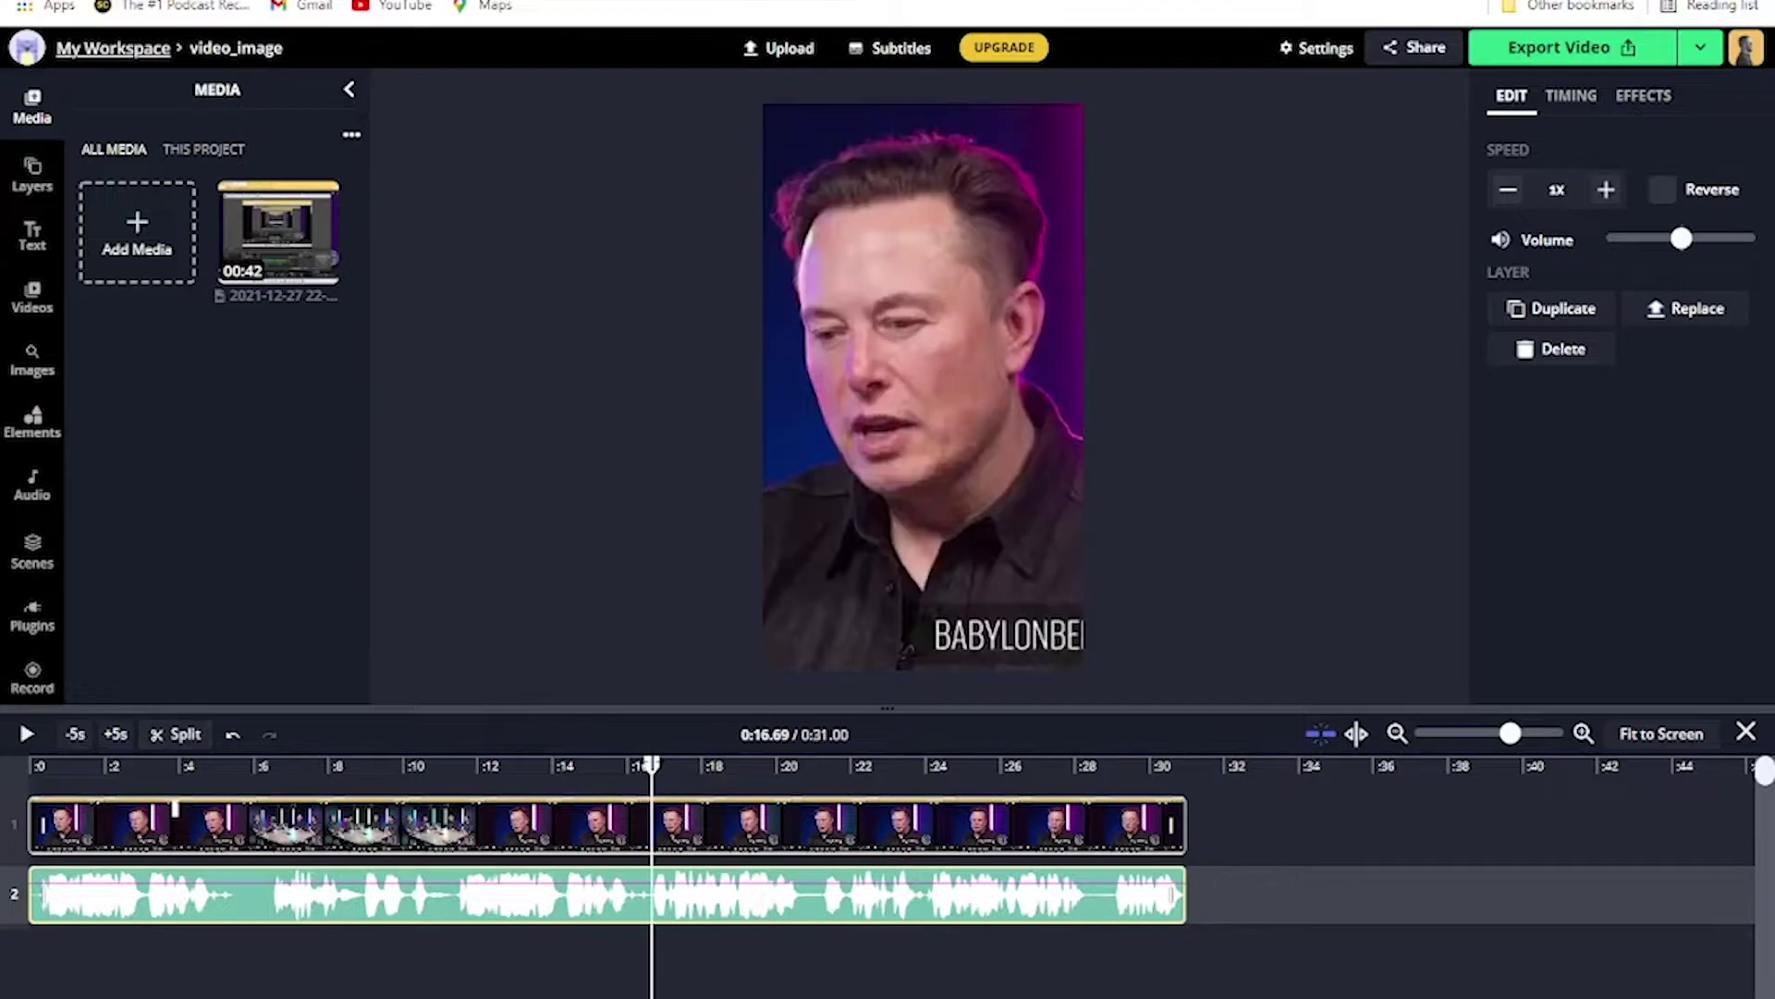
pyautogui.click(415, 766)
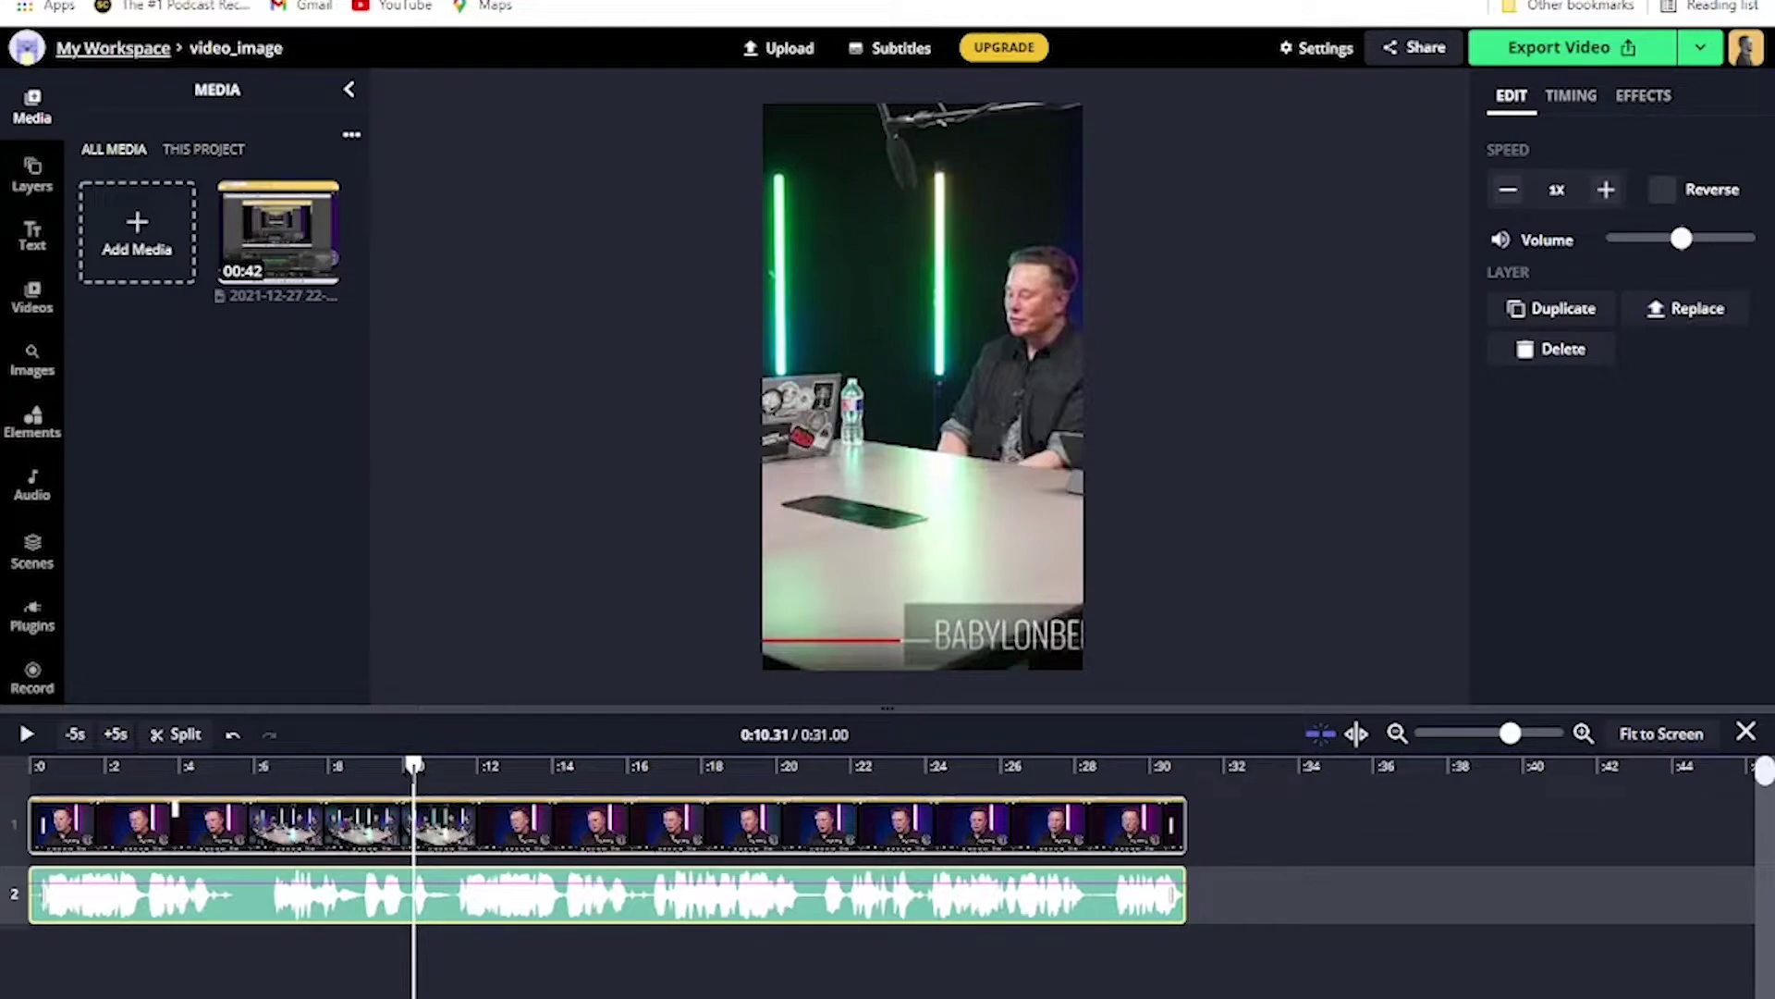
pyautogui.press('space')
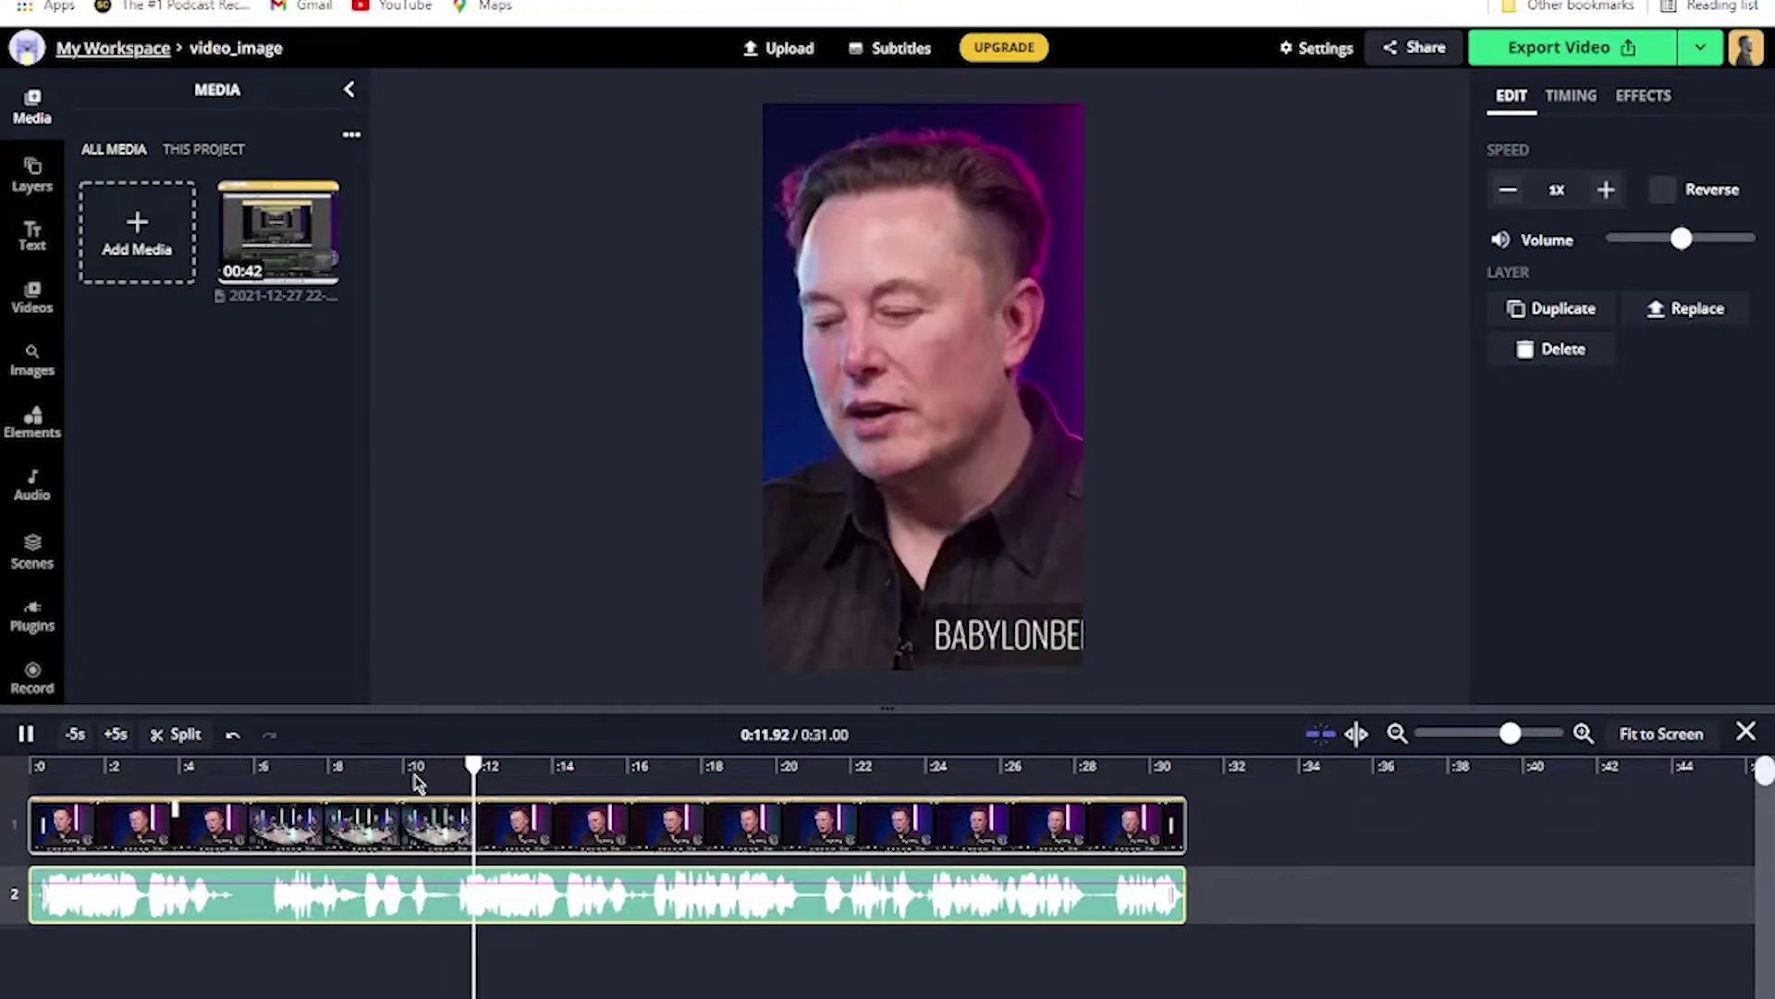
# Split the audio clip at 0:07.49 and 0:11.71.
pyautogui.click(190, 767)
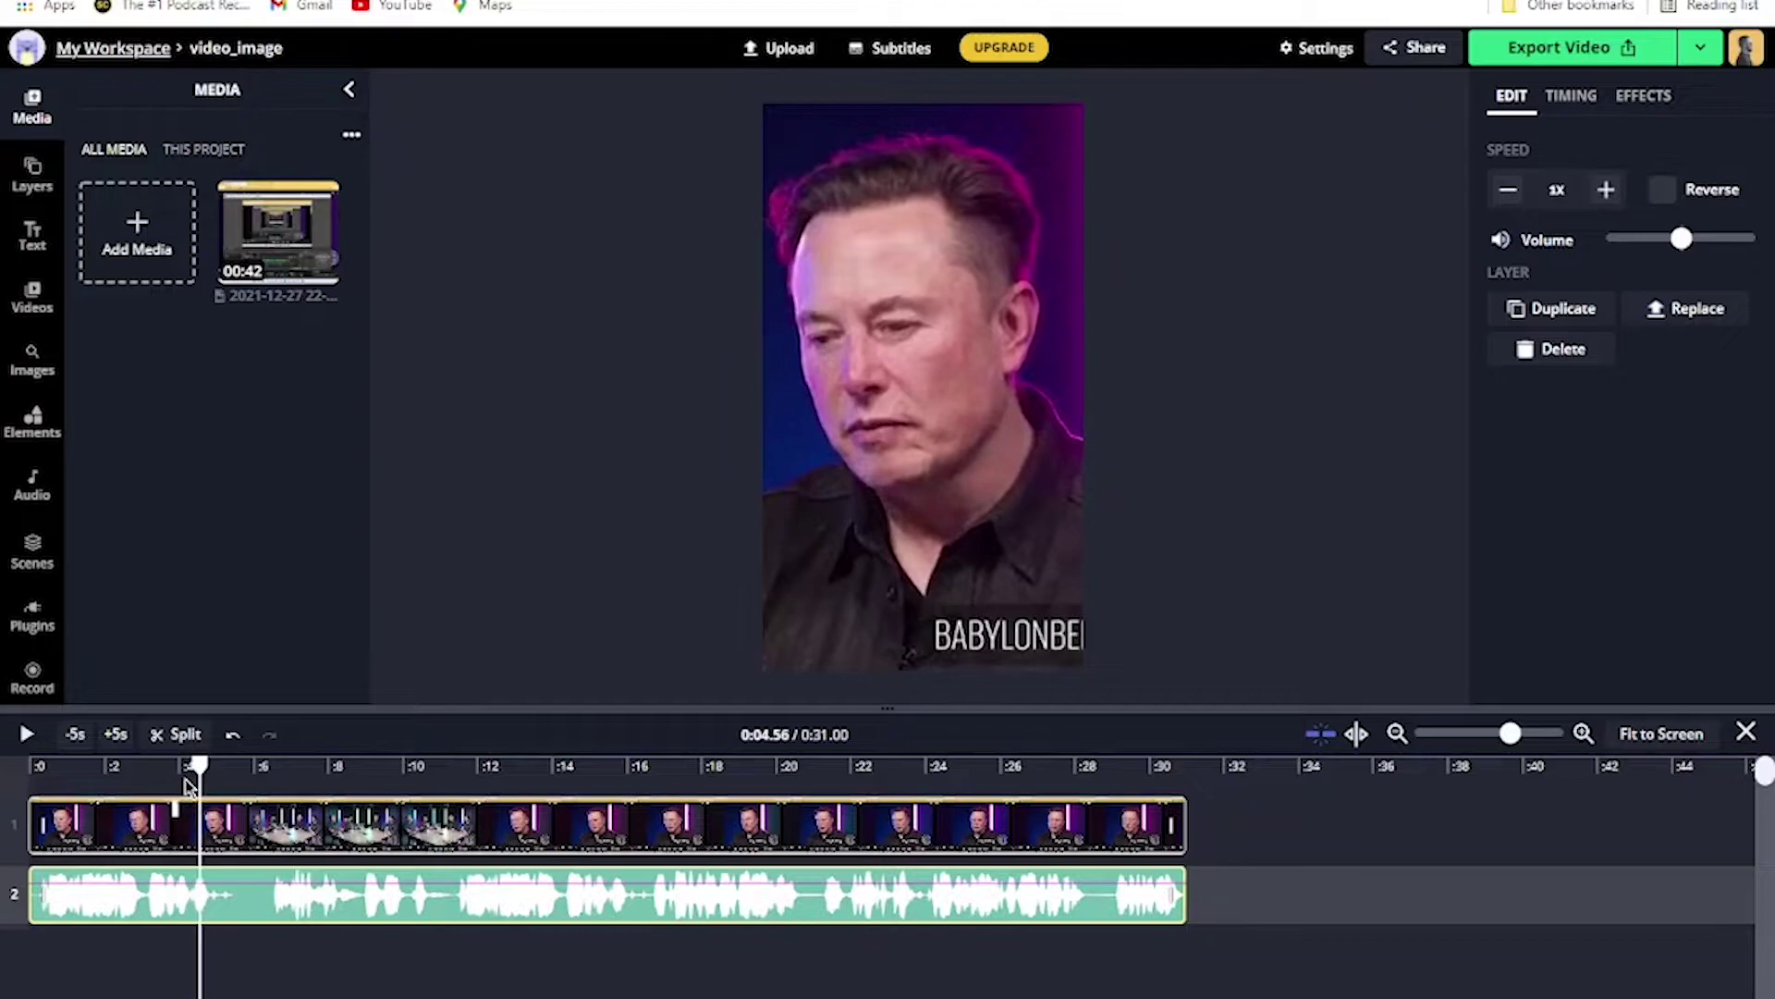
pyautogui.click(257, 770)
pyautogui.click(310, 769)
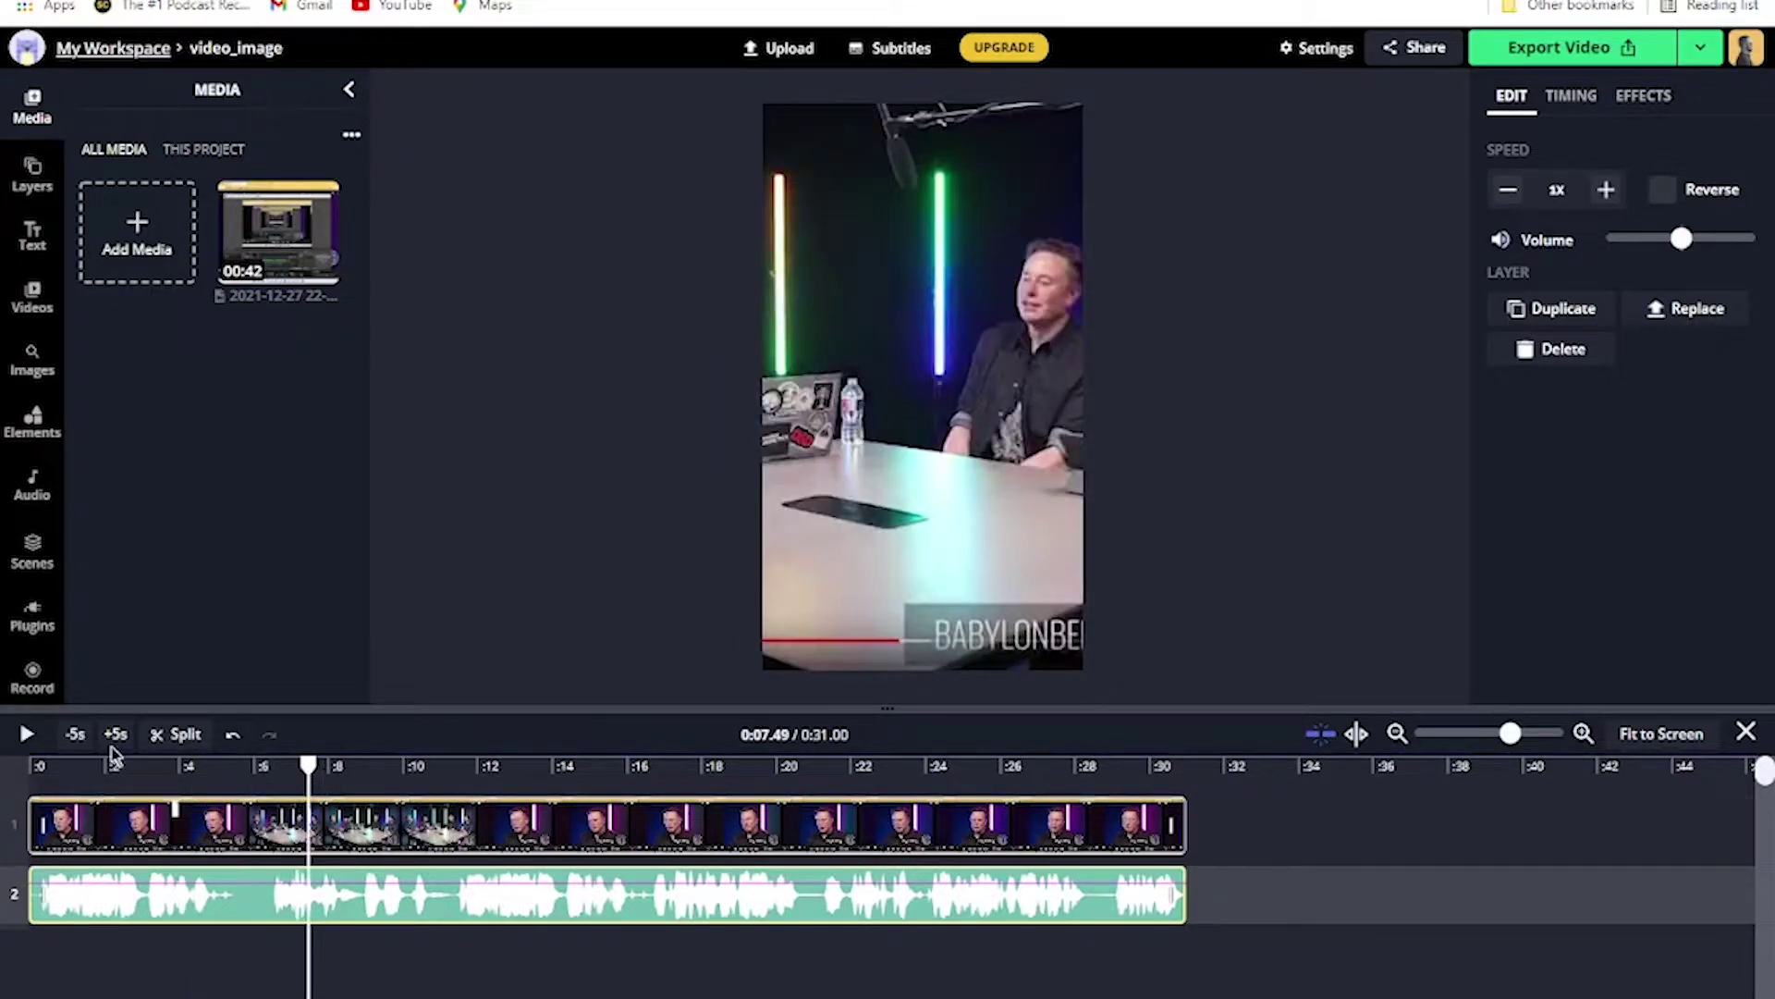
pyautogui.click(177, 735)
pyautogui.click(451, 769)
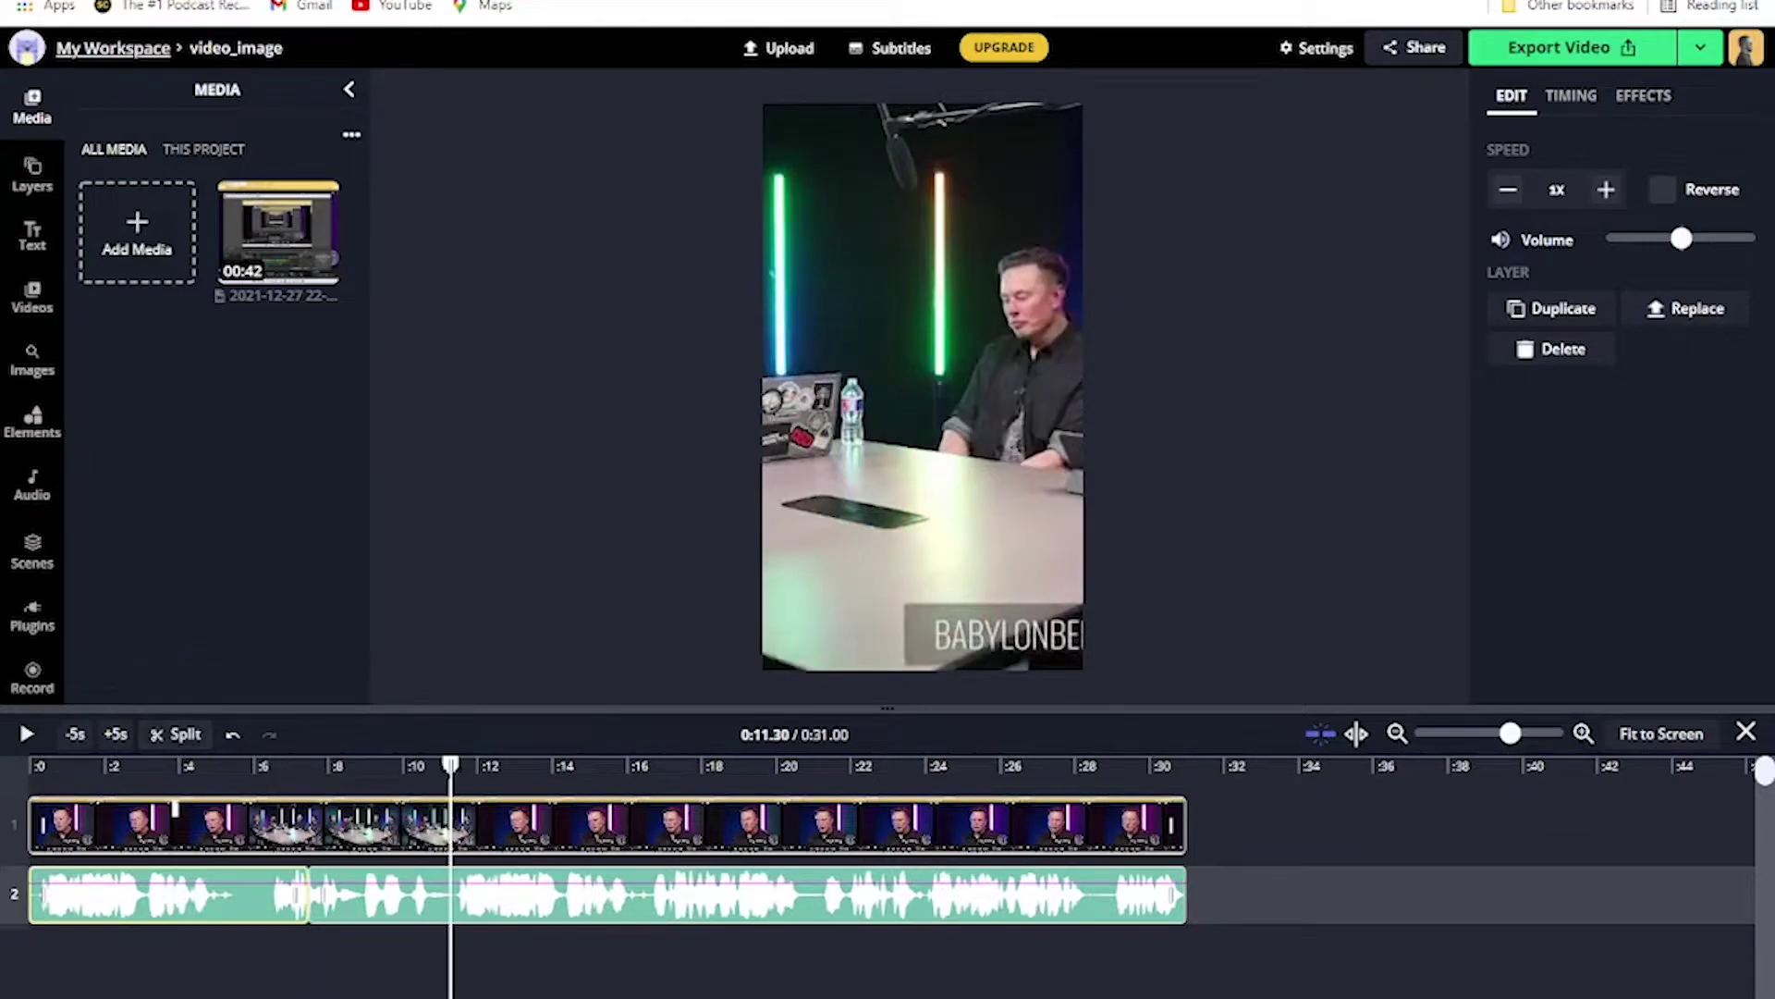
pyautogui.click(465, 768)
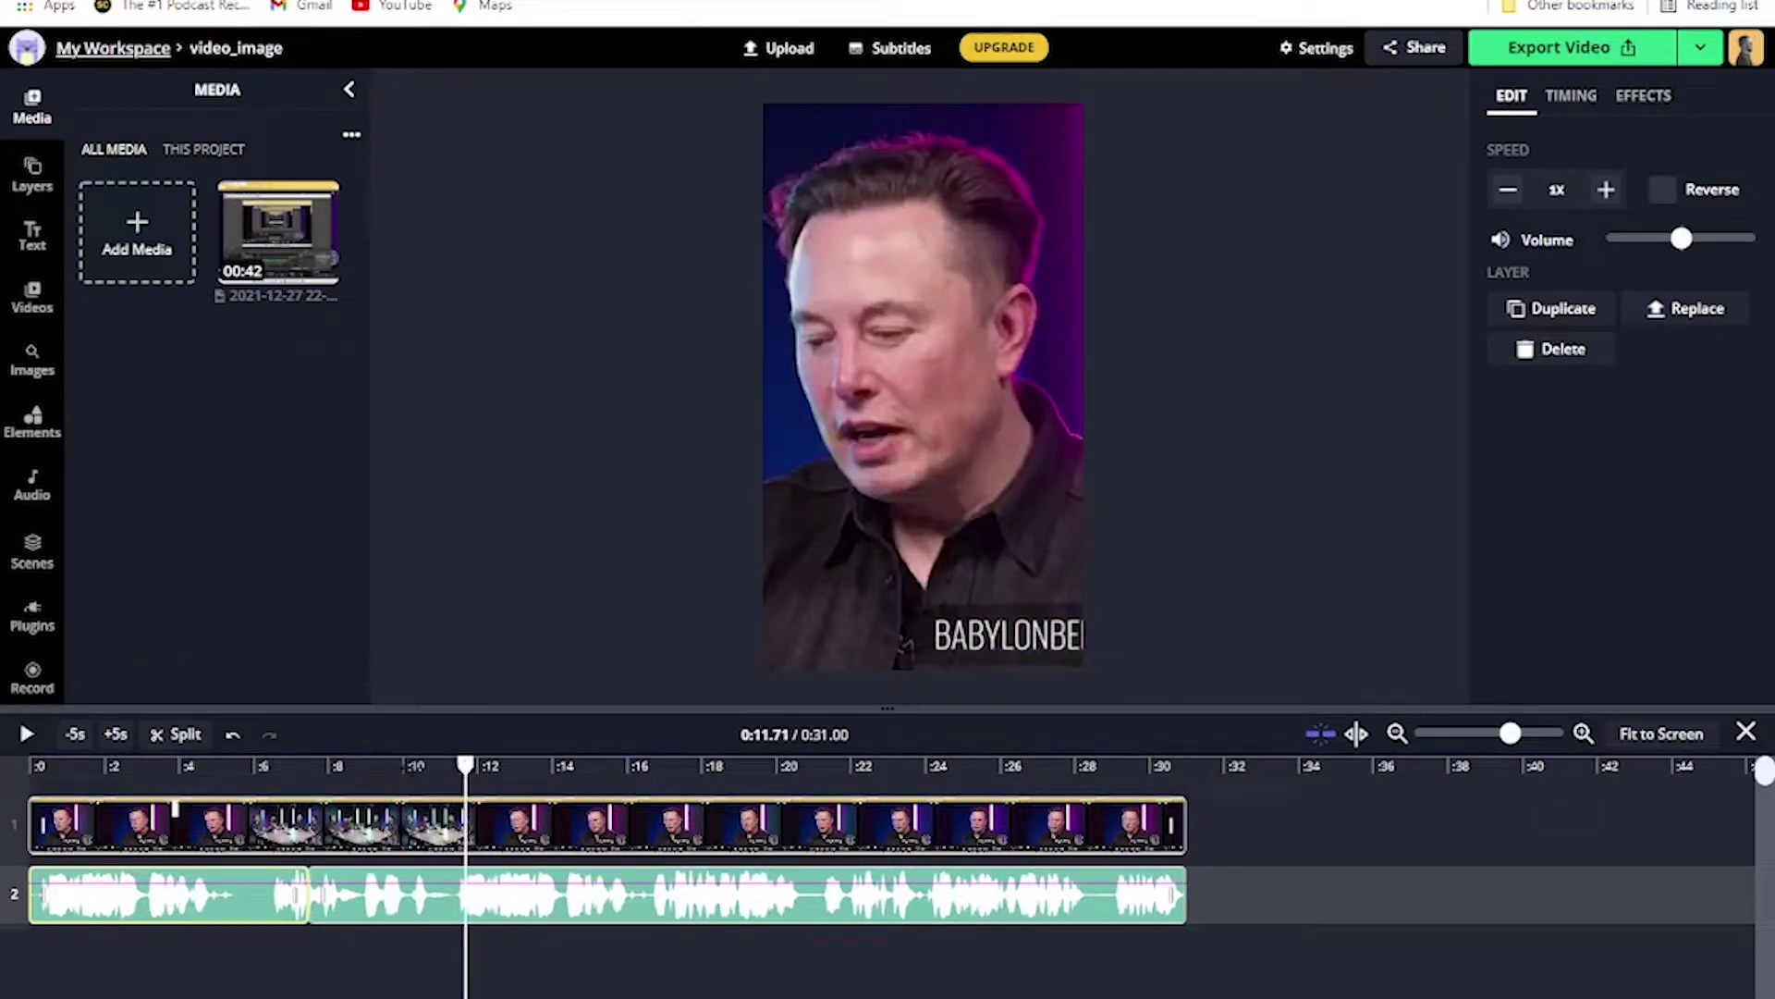
pyautogui.click(160, 735)
# Split the video clip at 0:12.08 and 0:06.16.
pyautogui.click(344, 768)
pyautogui.click(416, 826)
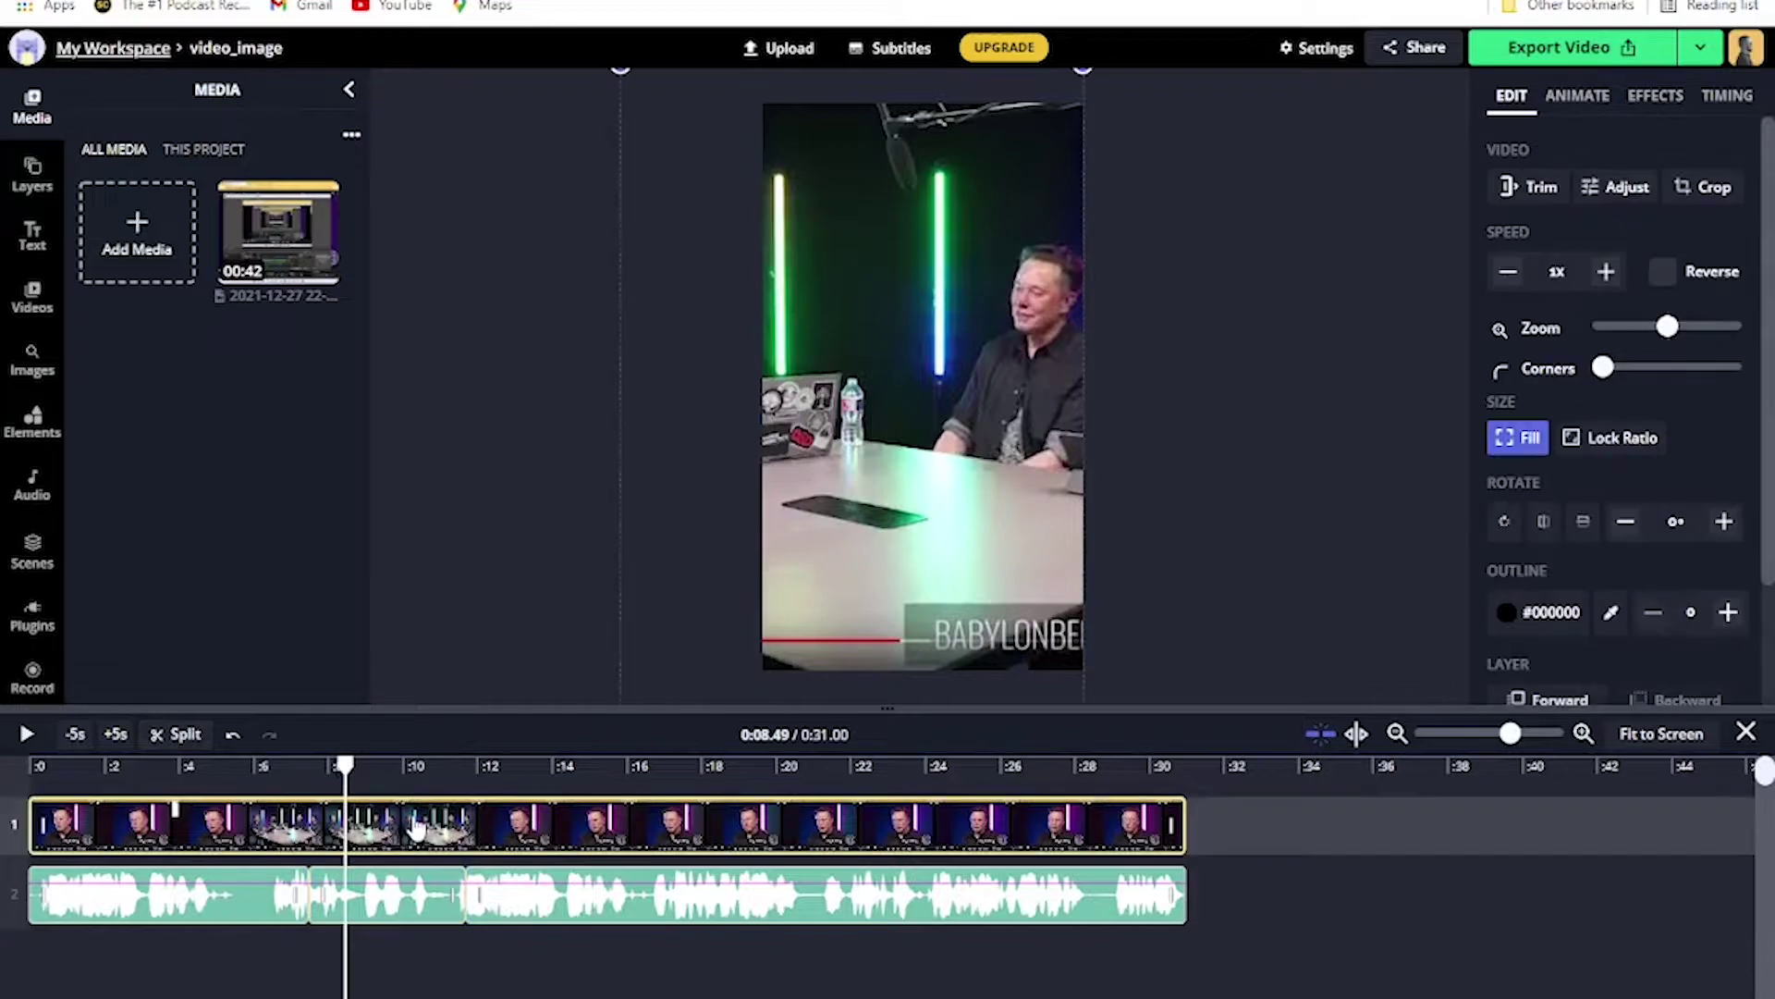
pyautogui.click(480, 767)
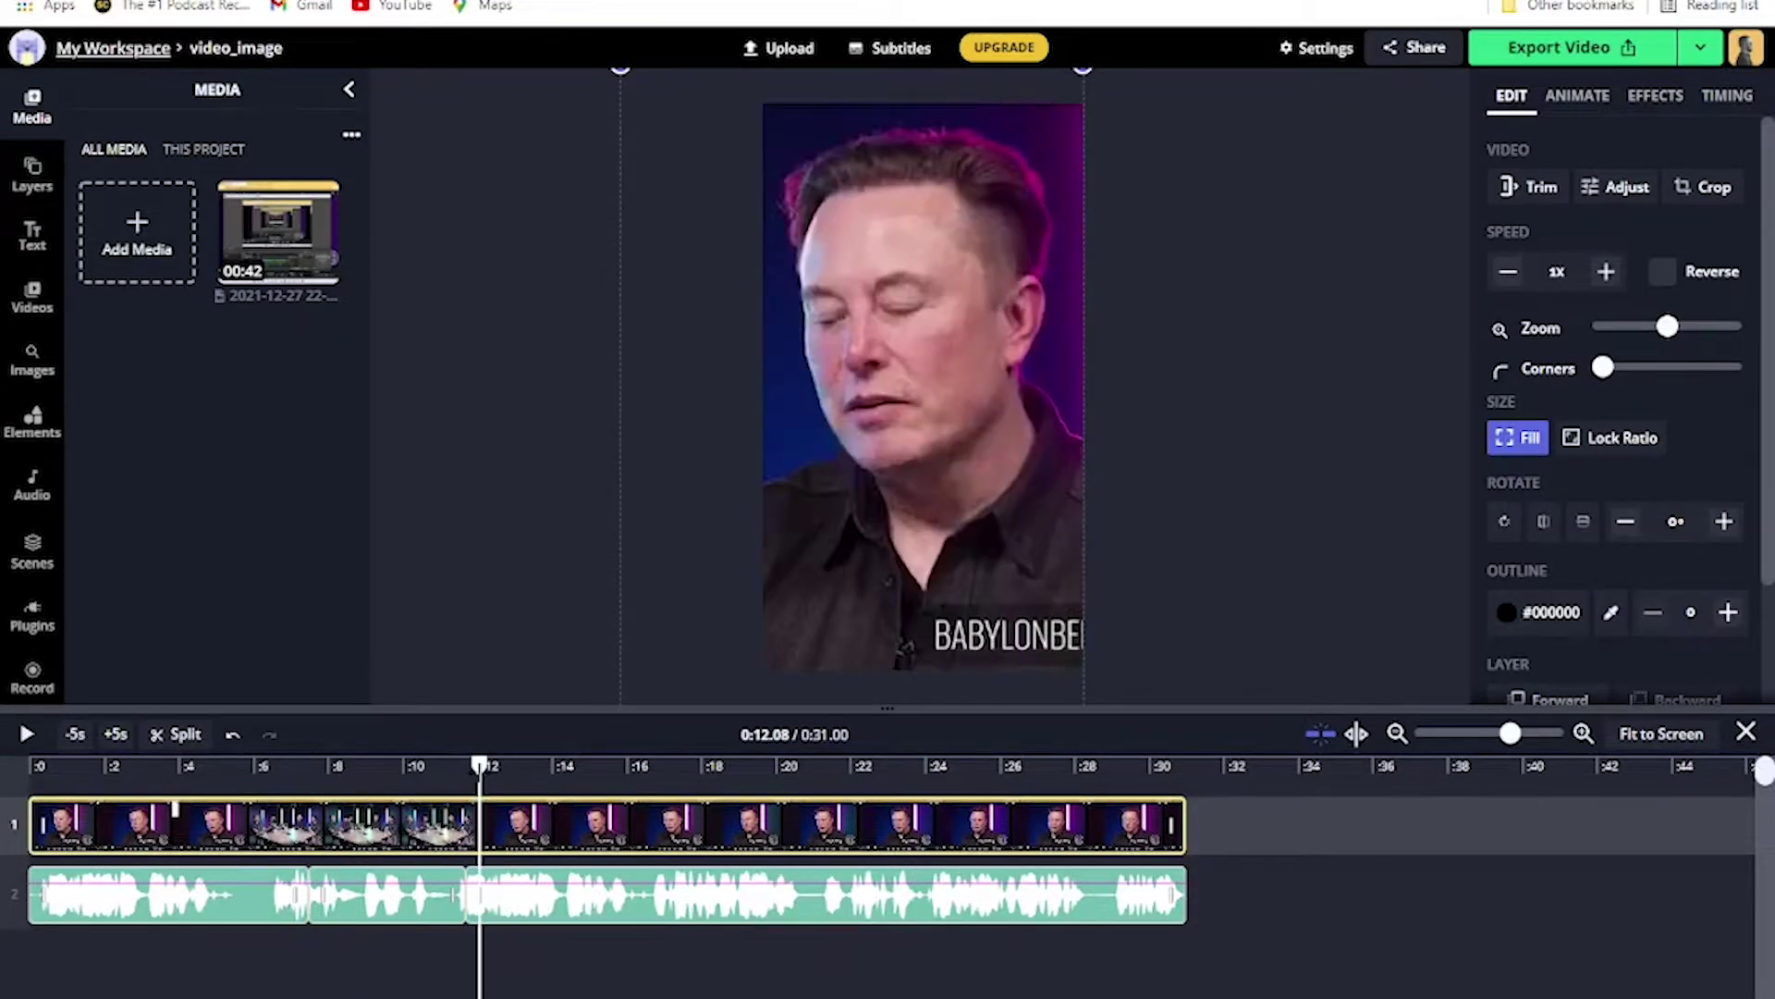
pyautogui.click(178, 734)
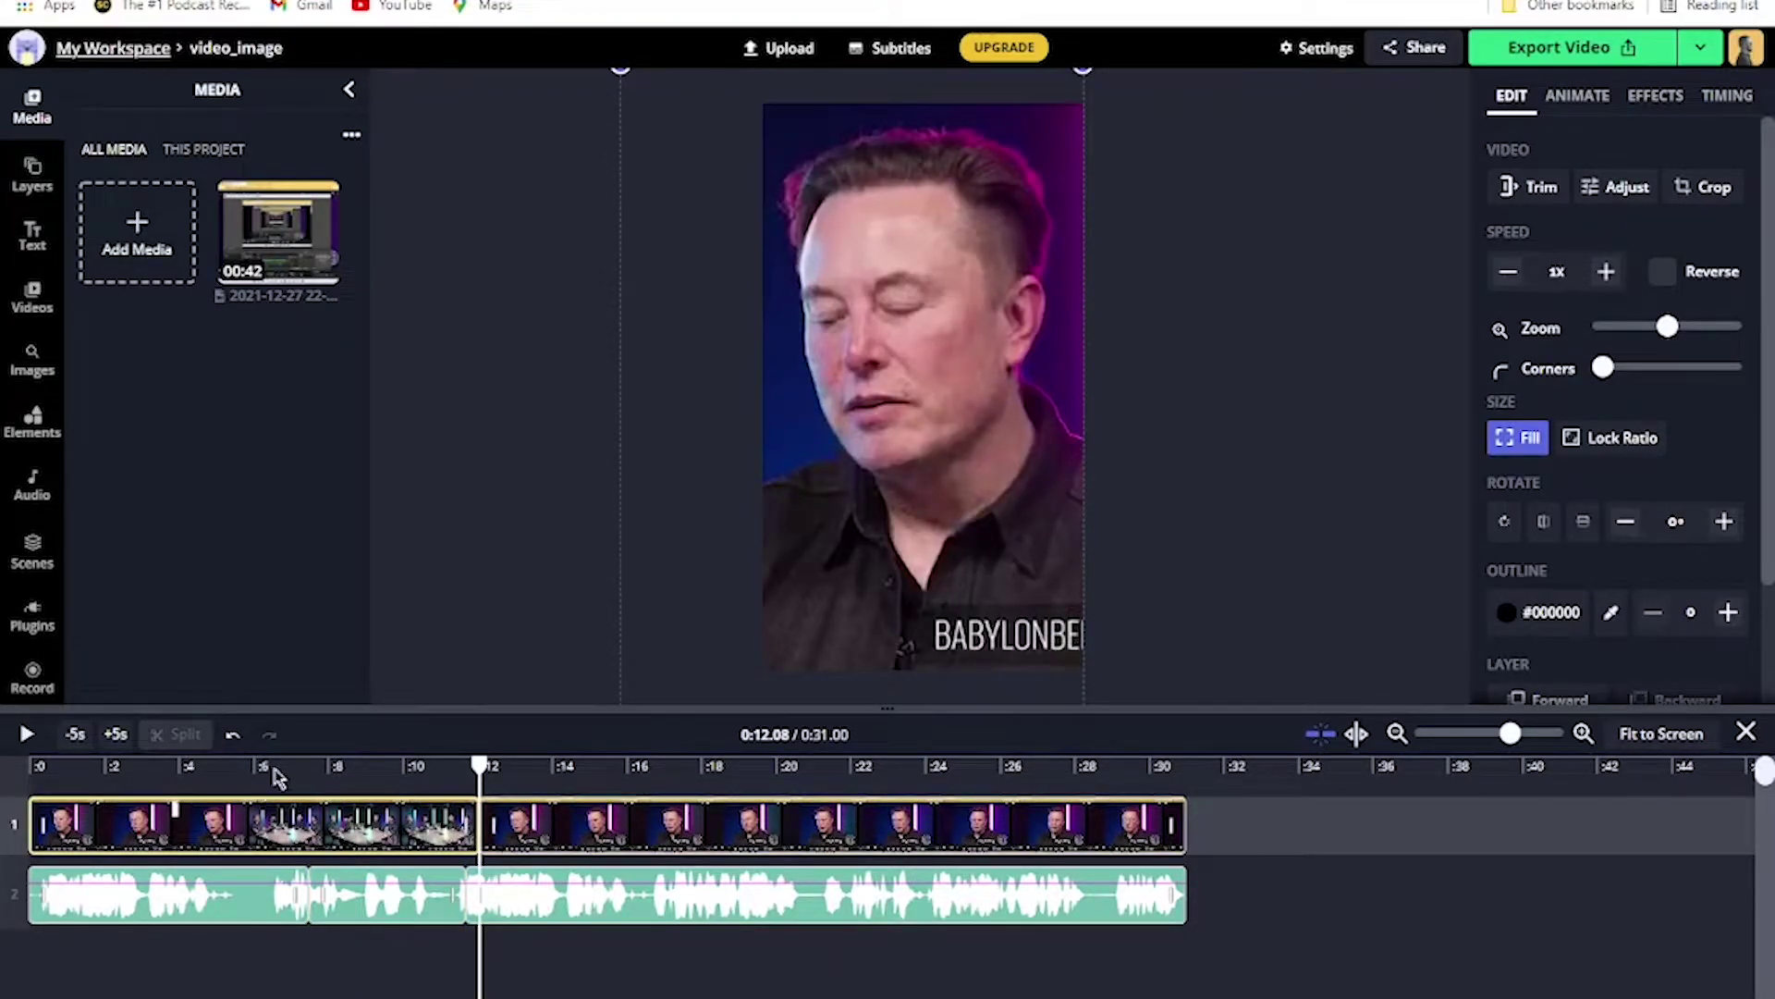
pyautogui.click(259, 768)
pyautogui.click(180, 734)
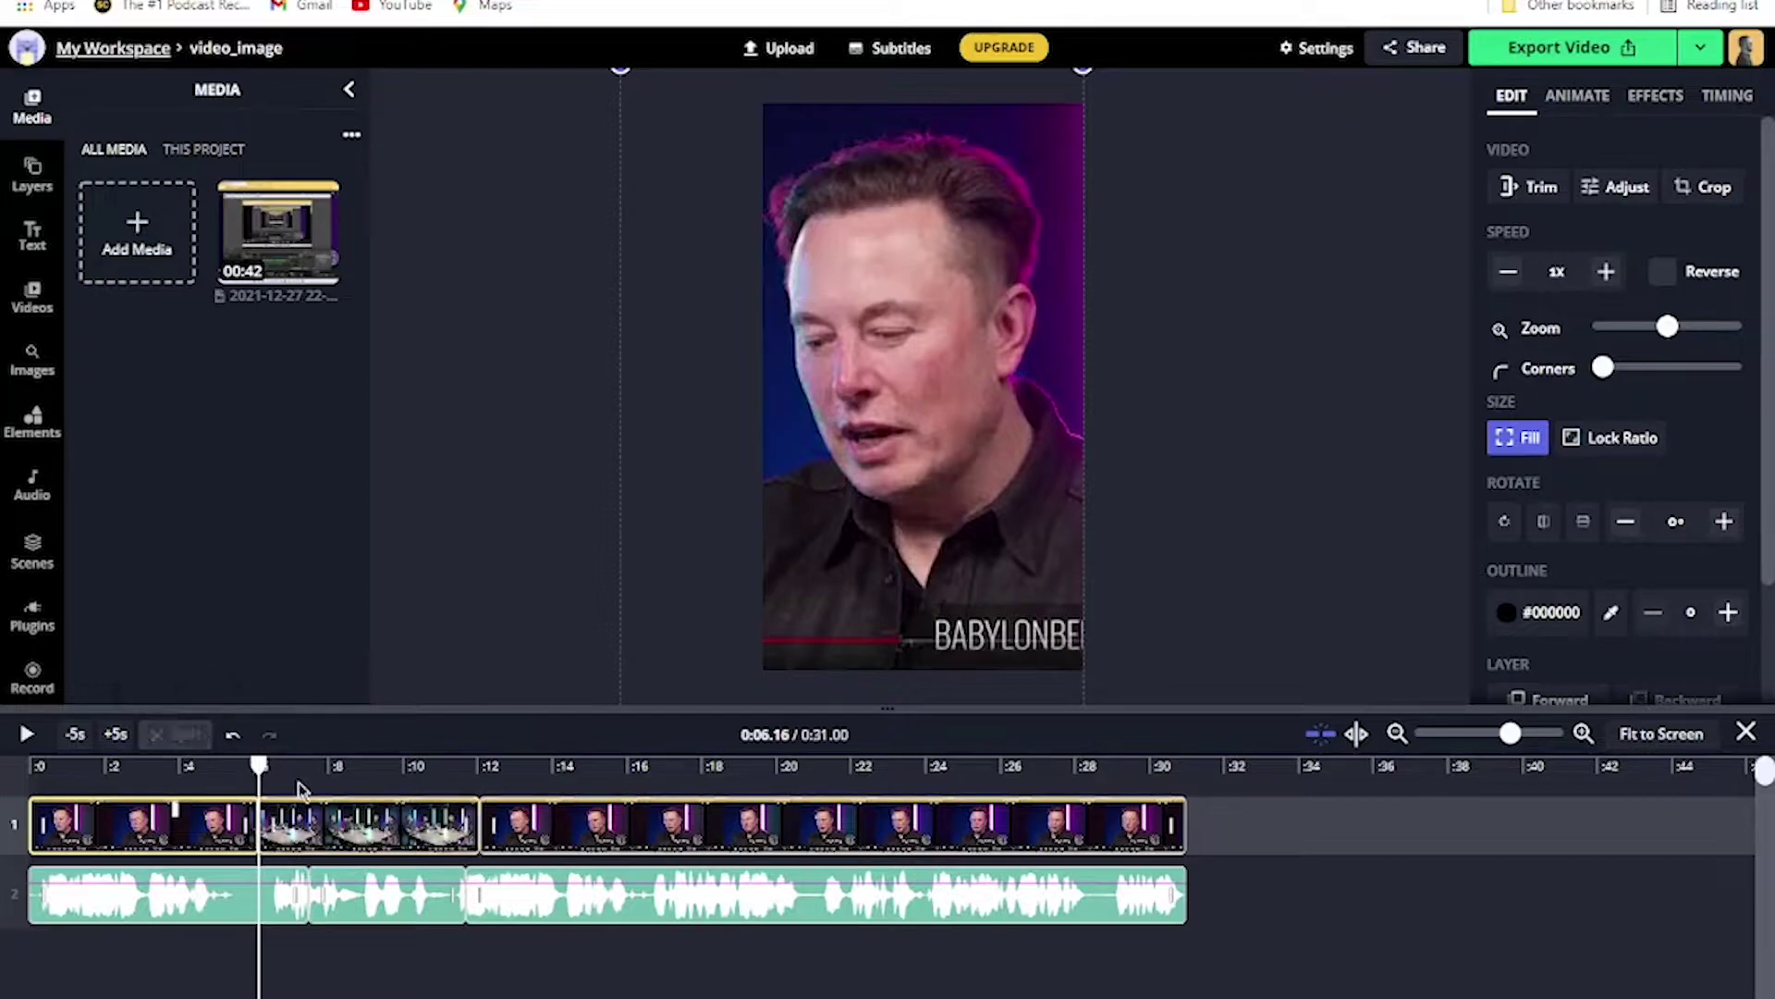
# Re-crop the middle clip to 9:16 over the wide table shot, fill the canvas, and preview it.
pyautogui.click(309, 829)
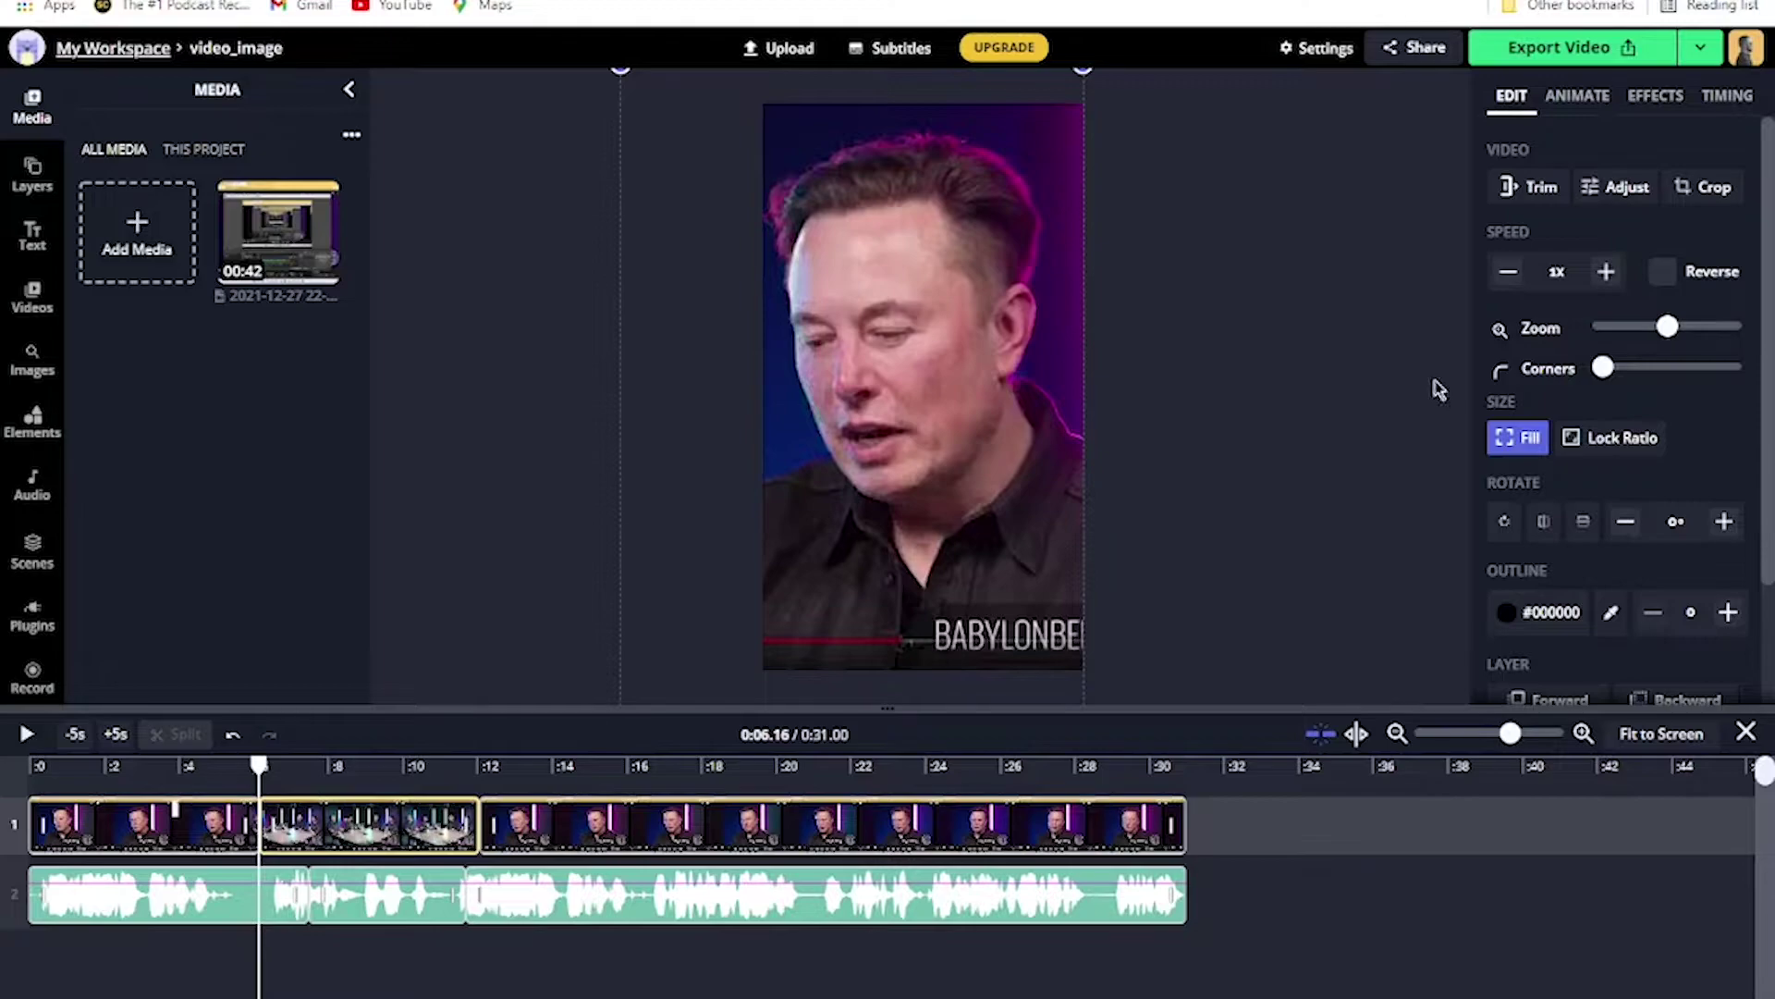
pyautogui.click(1713, 189)
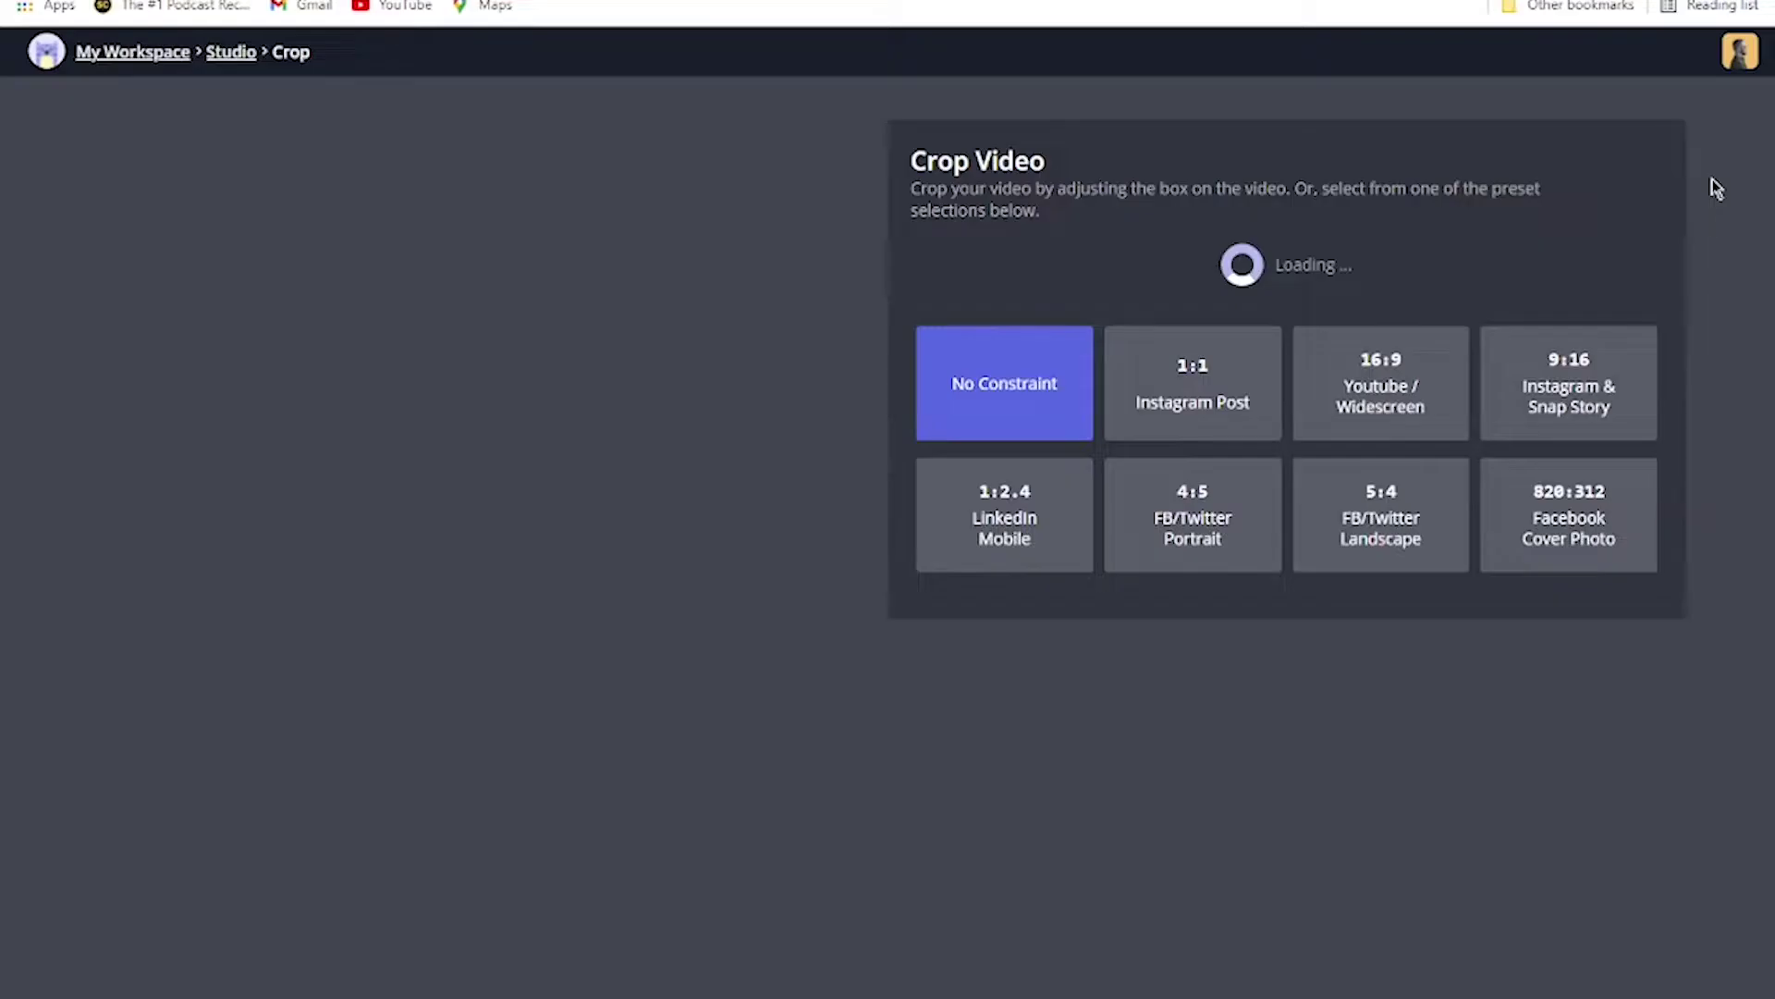
pyautogui.moveTo(588, 485); pyautogui.dragTo(706, 485)
pyautogui.click(1540, 700)
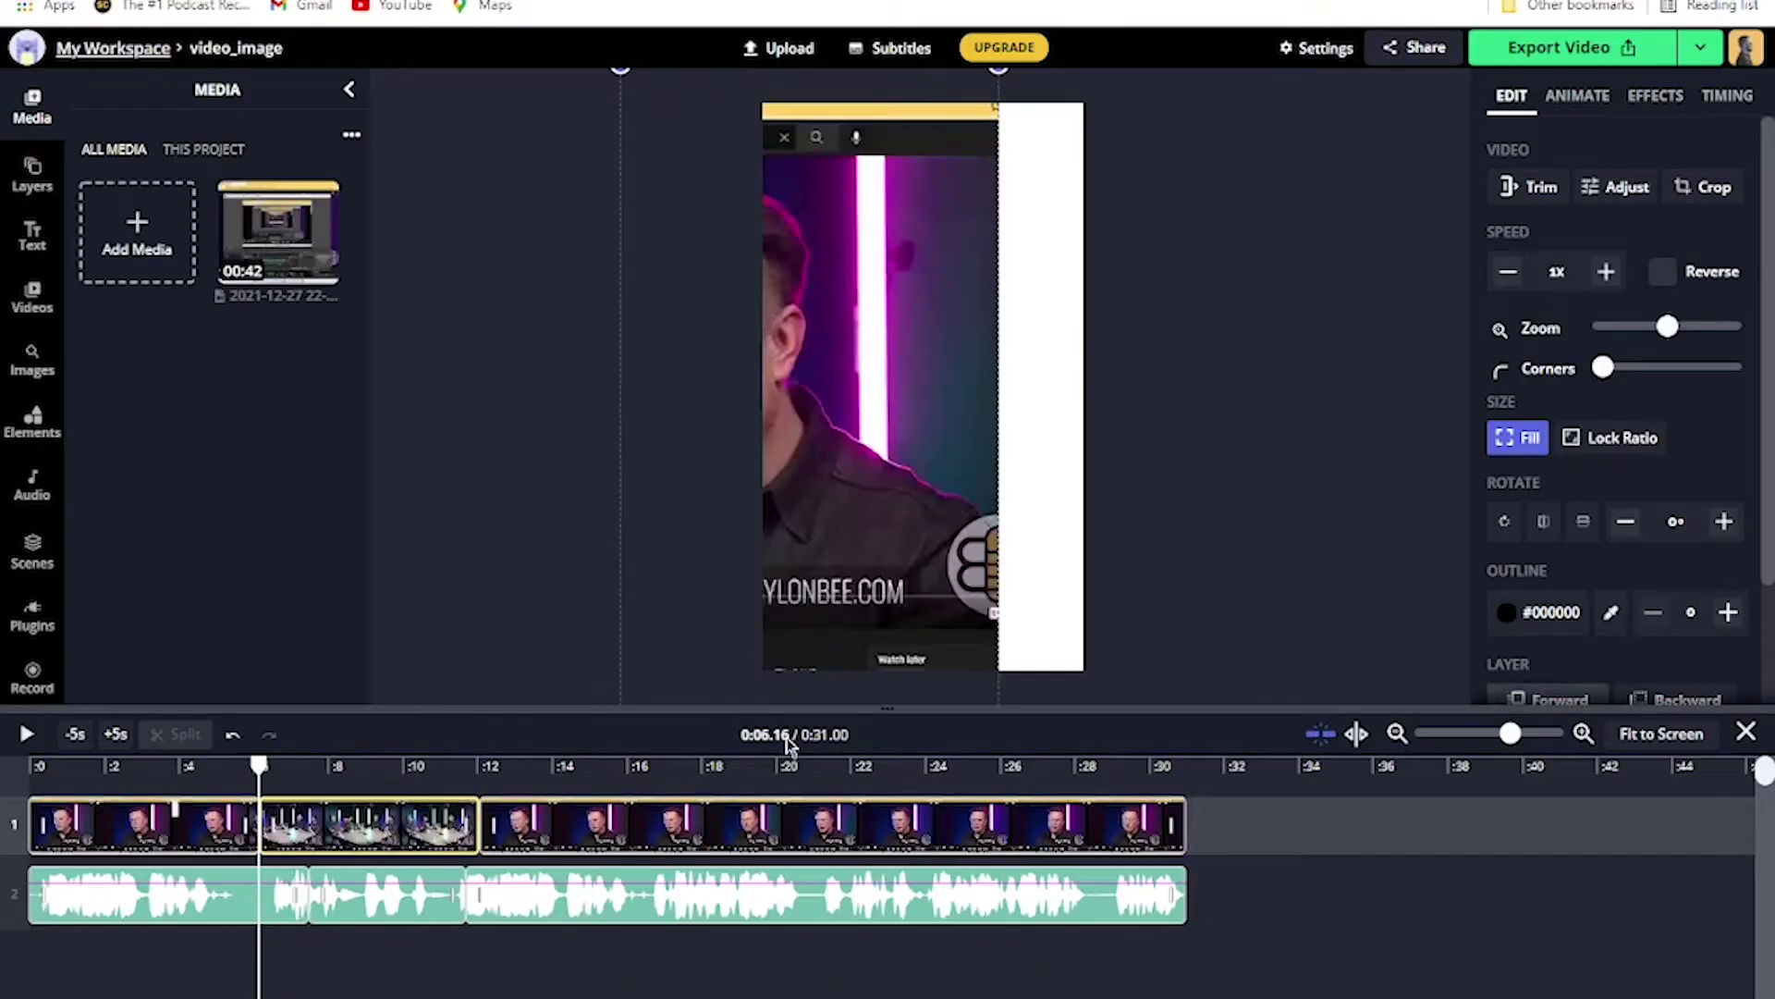
pyautogui.moveTo(905, 502); pyautogui.dragTo(987, 504)
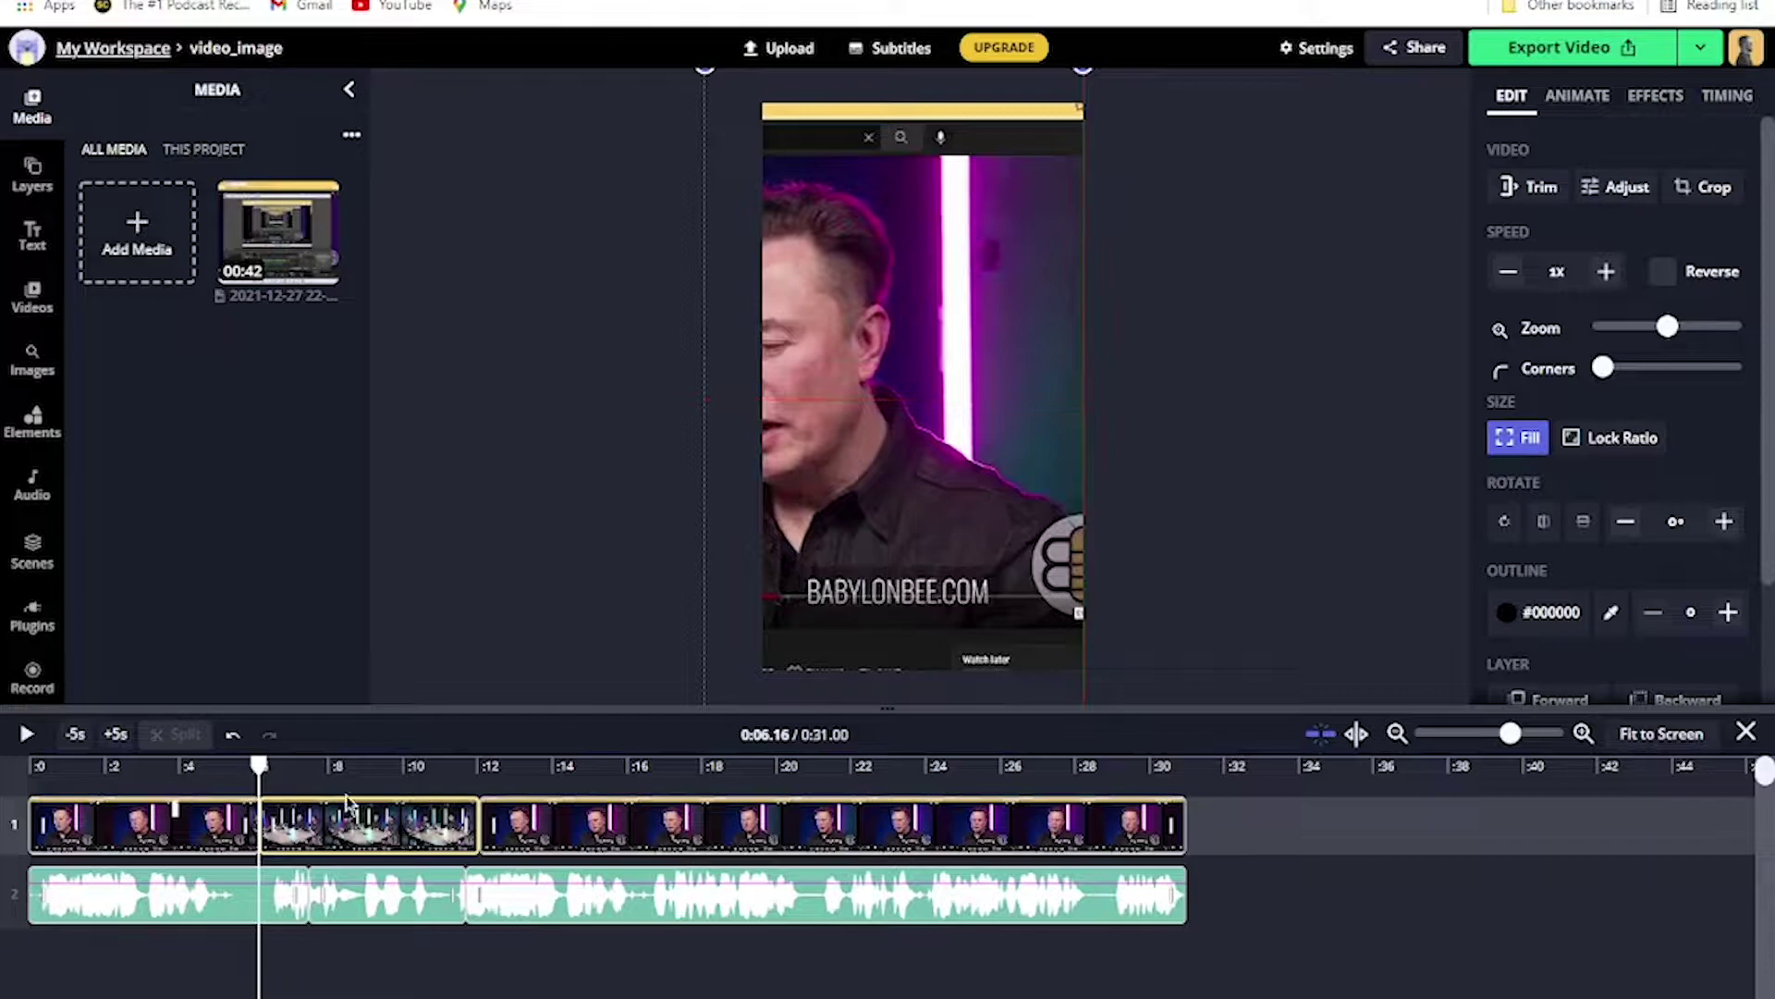
pyautogui.click(227, 778)
pyautogui.press('space')
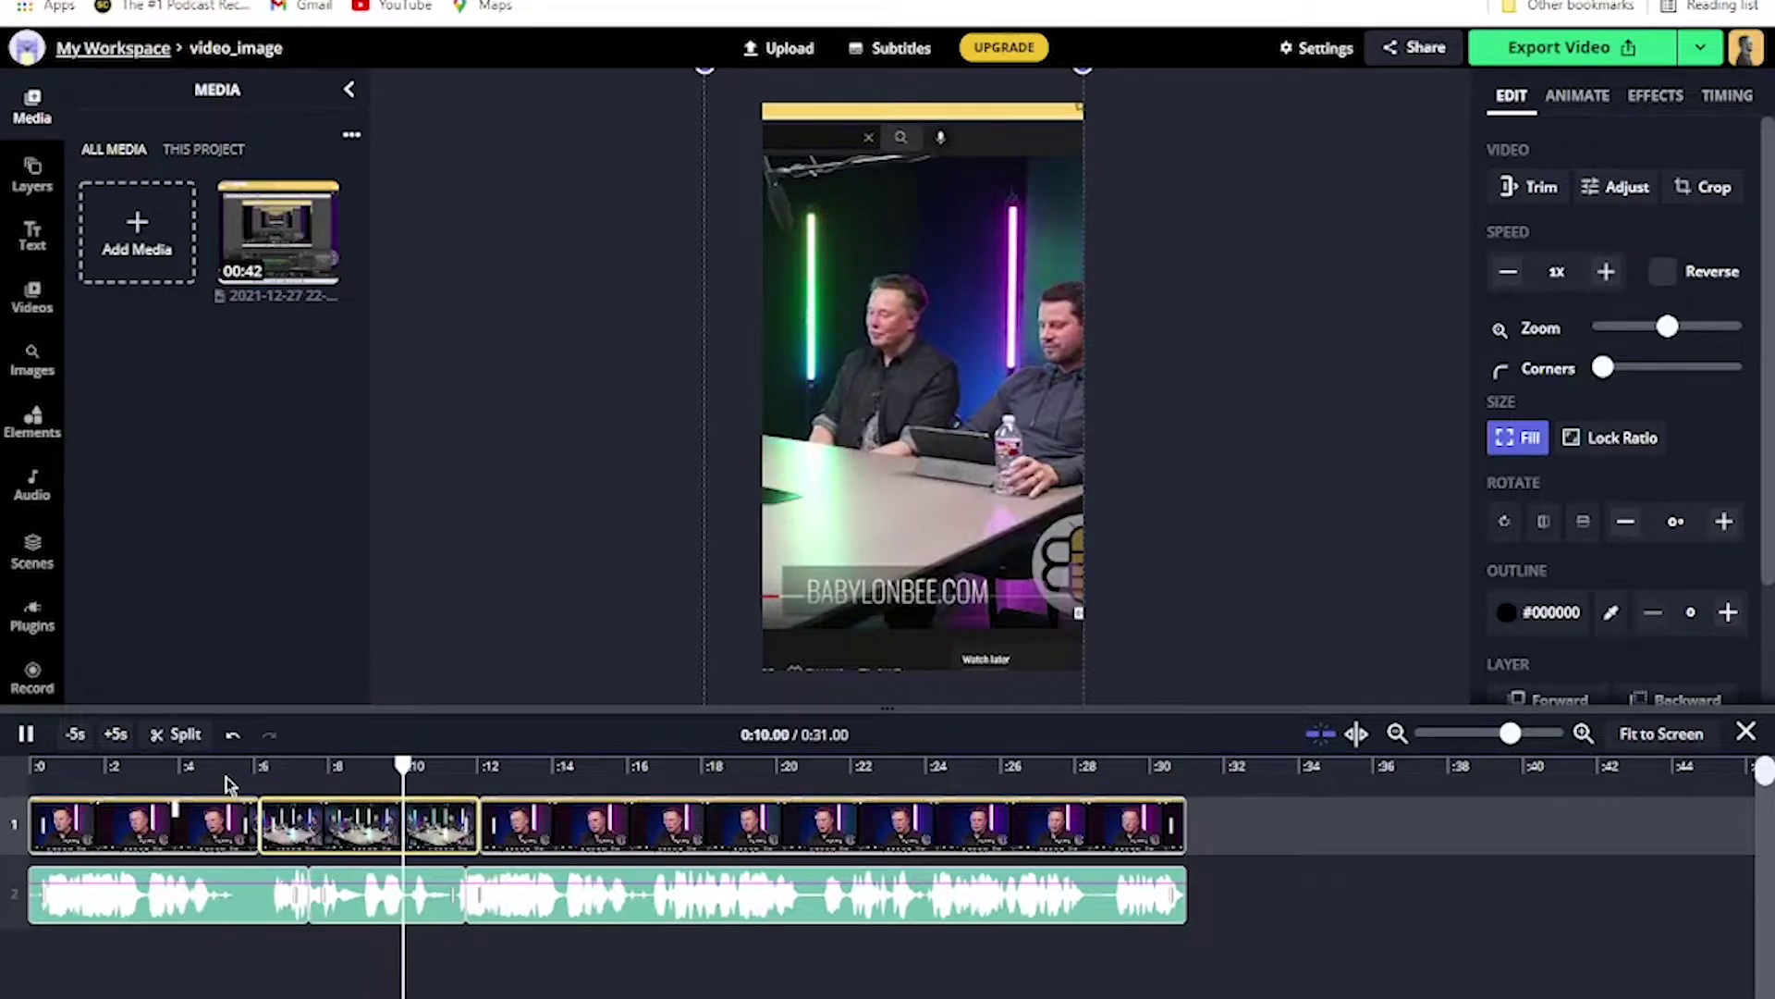
pyautogui.press('space')
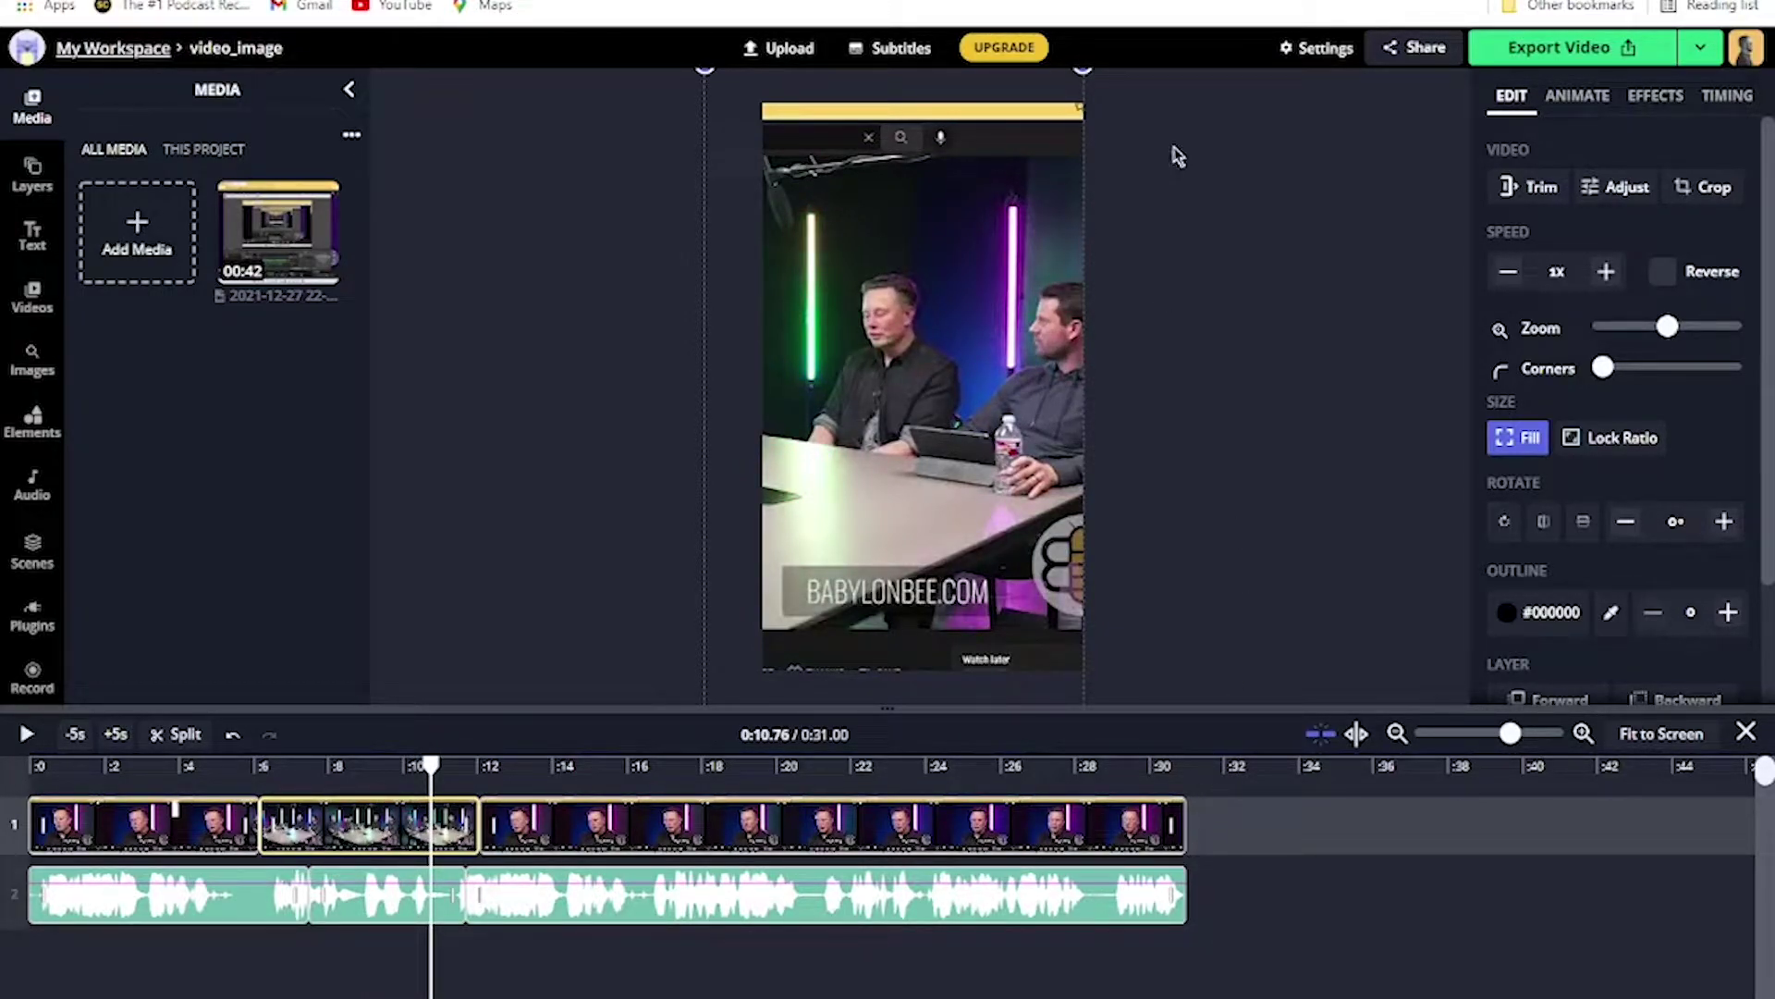
# Open the subtitle editor with bold off, size 18 and centre alignment.
pyautogui.click(875, 56)
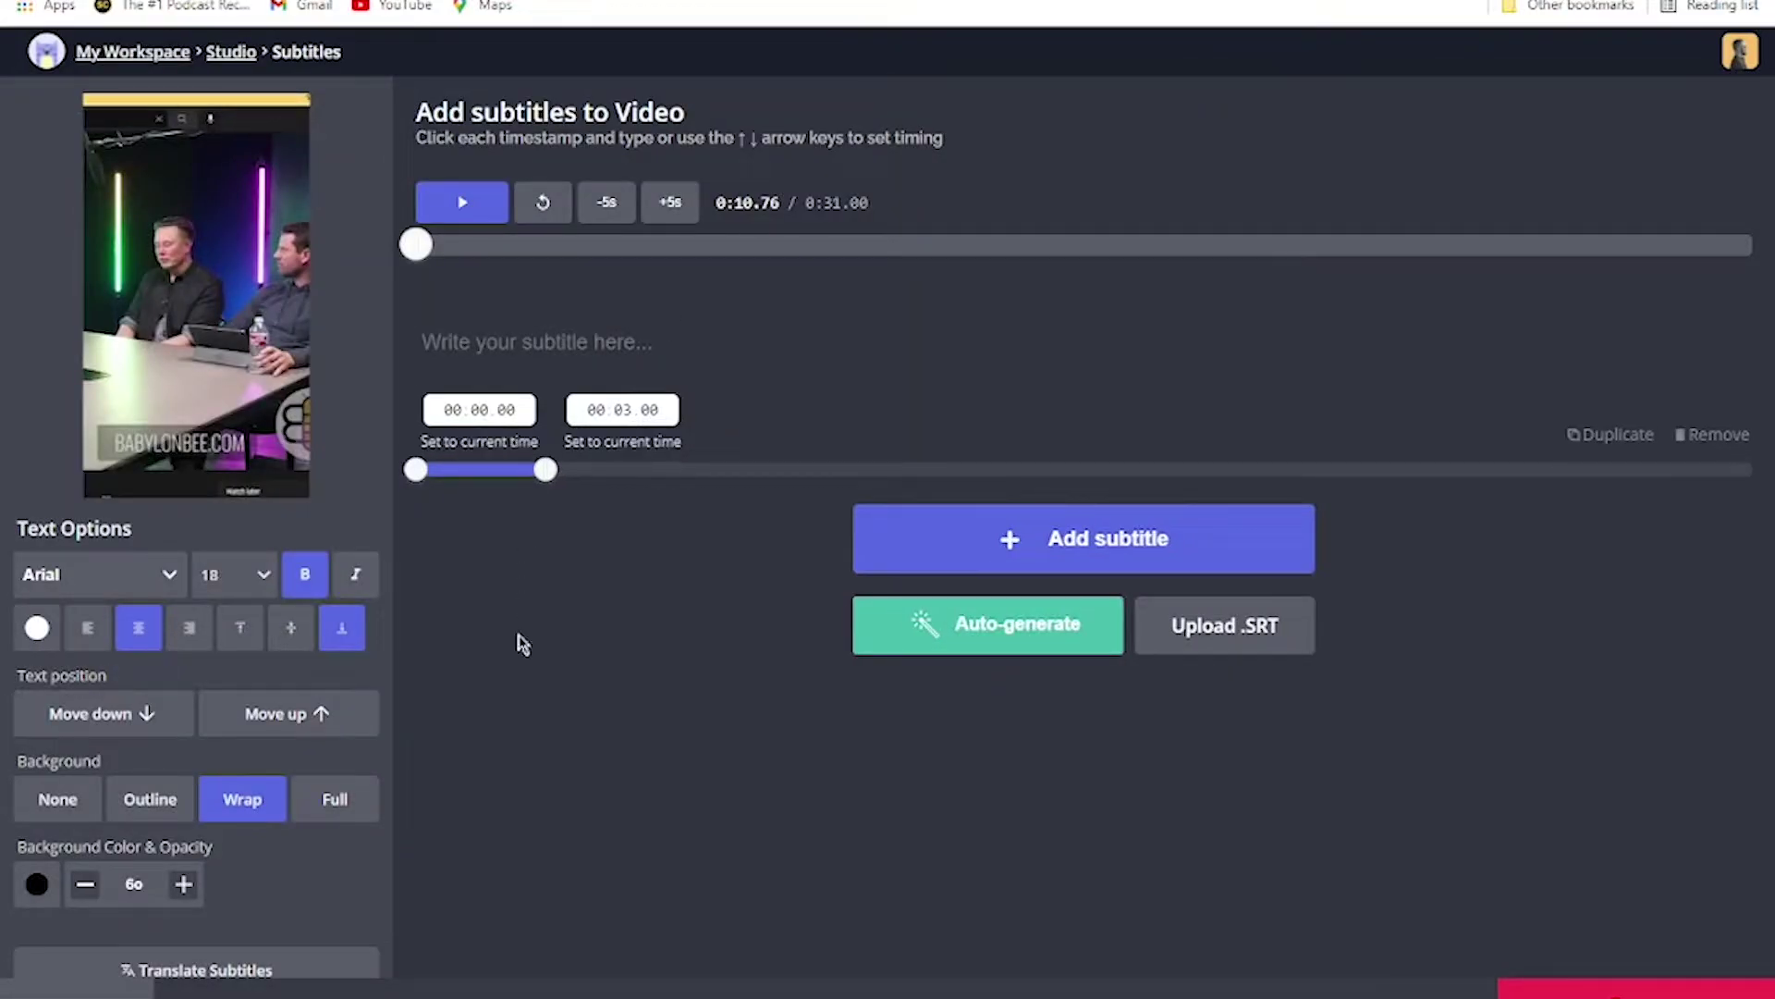
pyautogui.click(298, 581)
pyautogui.click(250, 588)
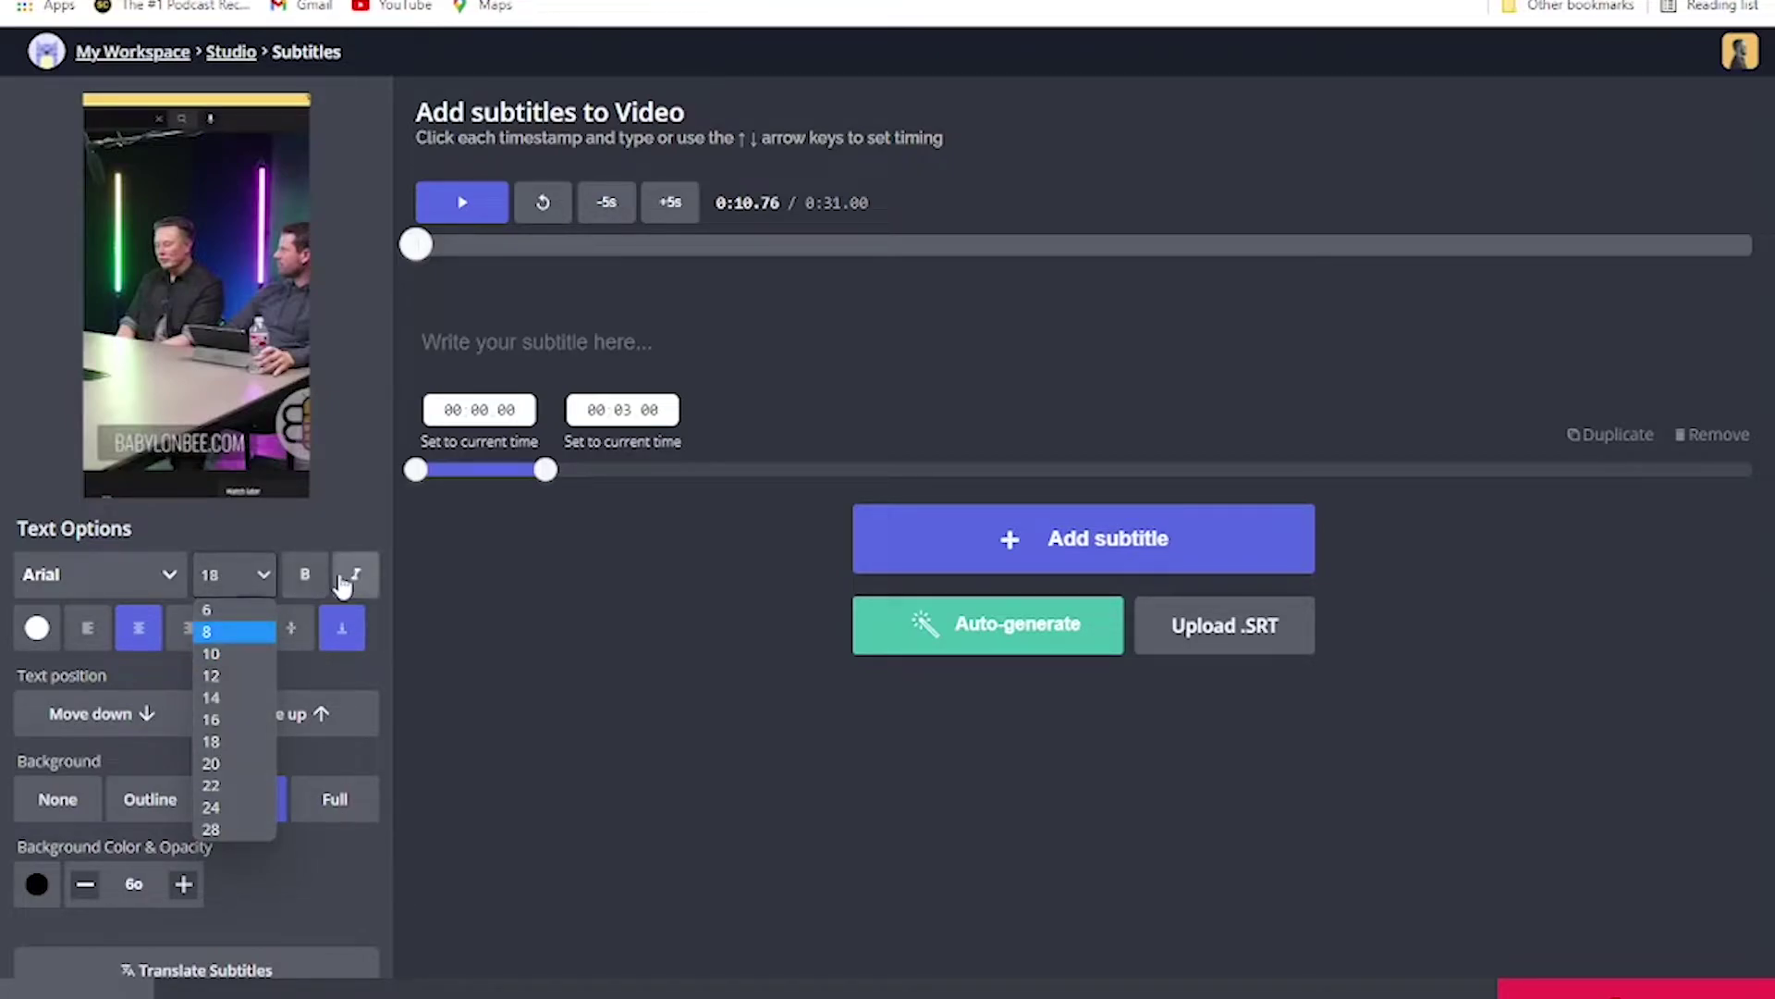
pyautogui.click(352, 532)
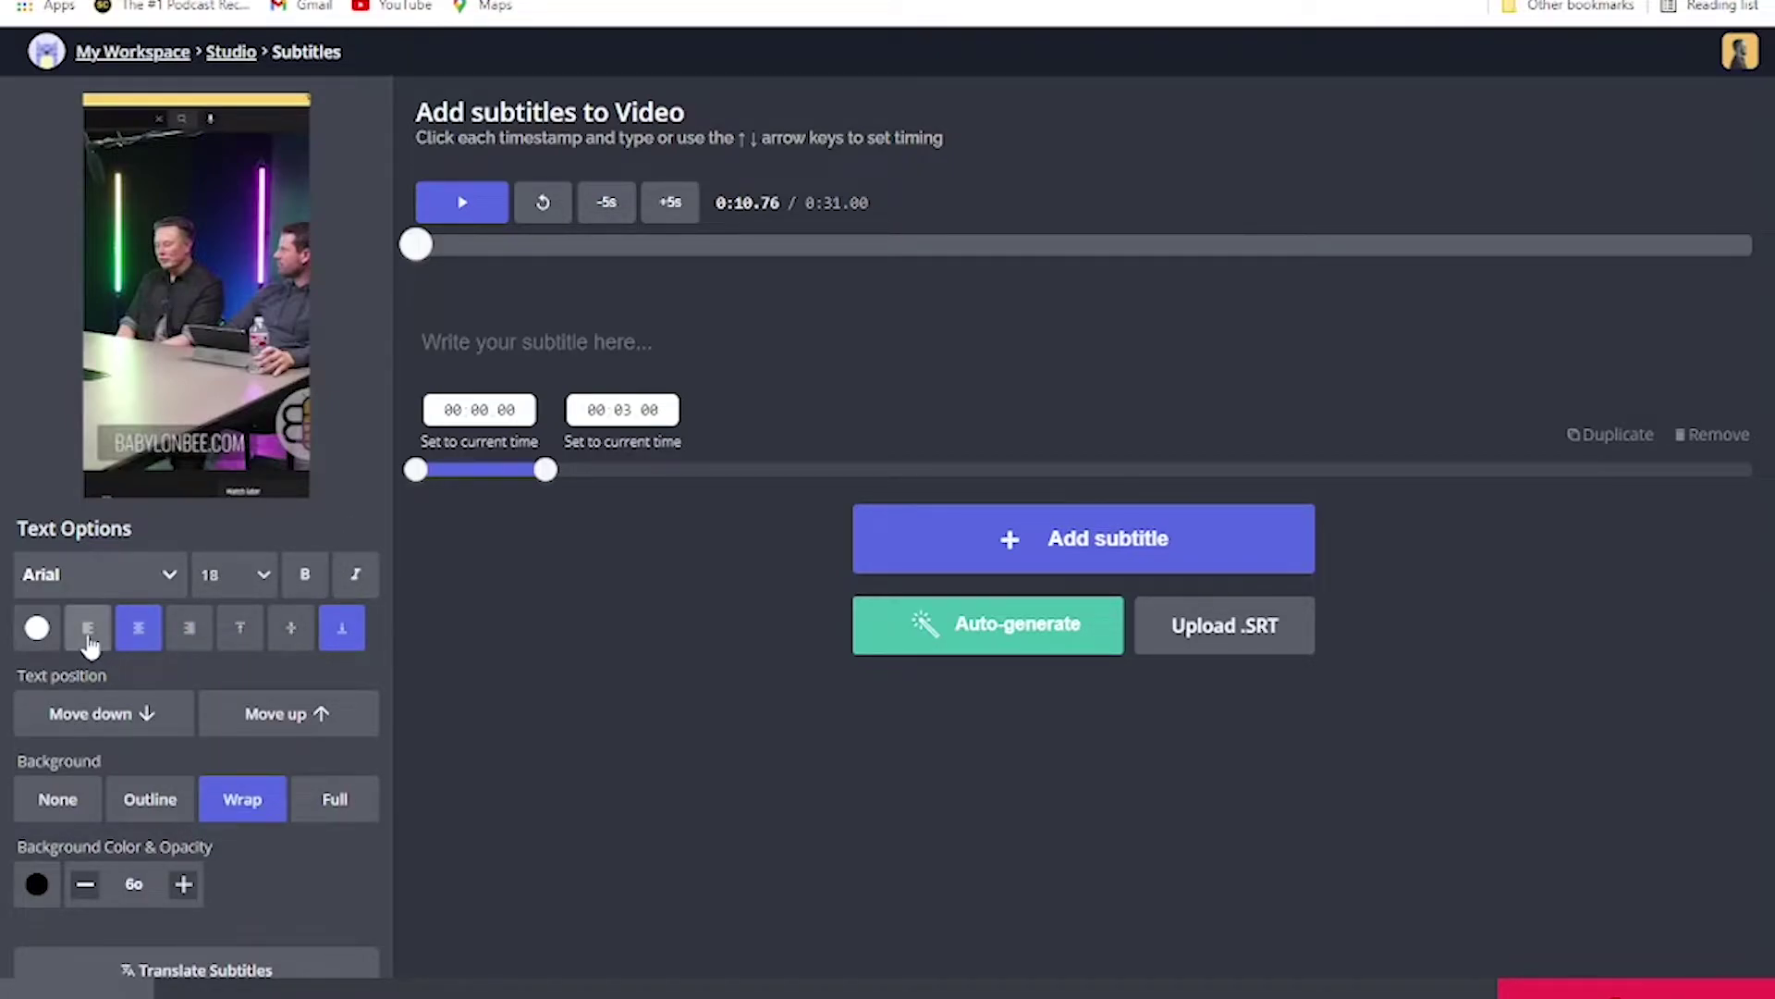
pyautogui.click(190, 629)
pyautogui.click(139, 629)
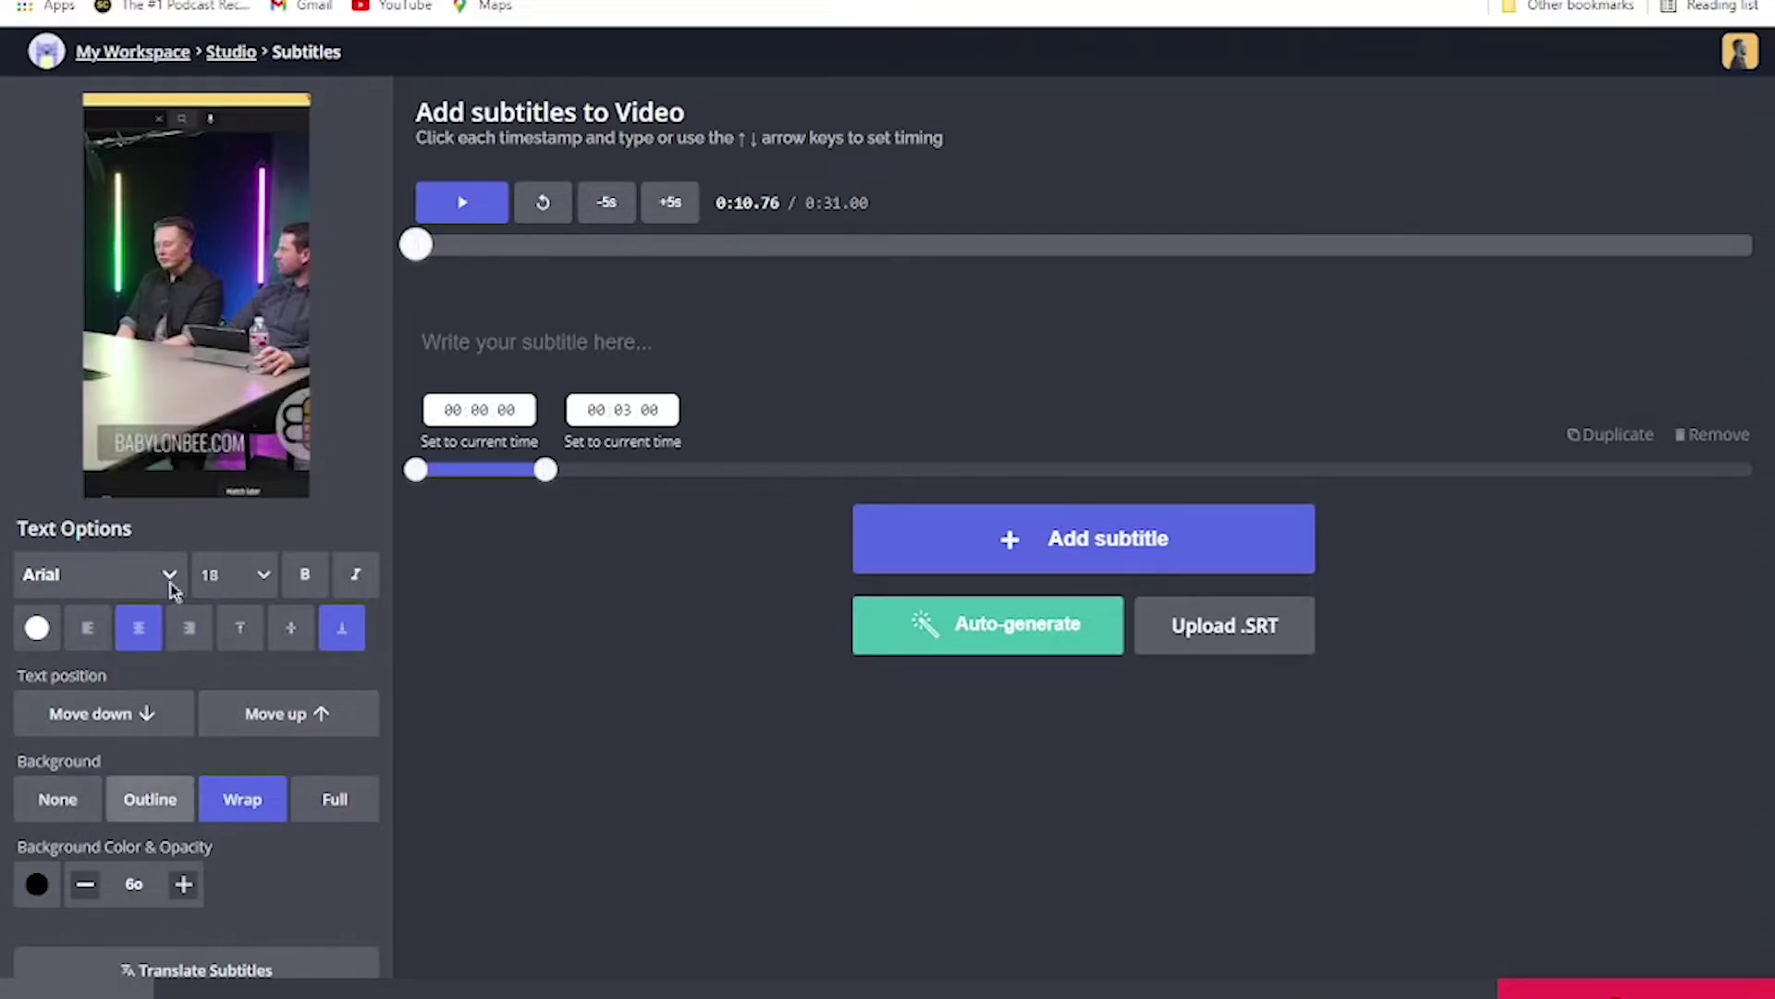
# Set the subtitle font to Bebas Neue.
pyautogui.click(121, 578)
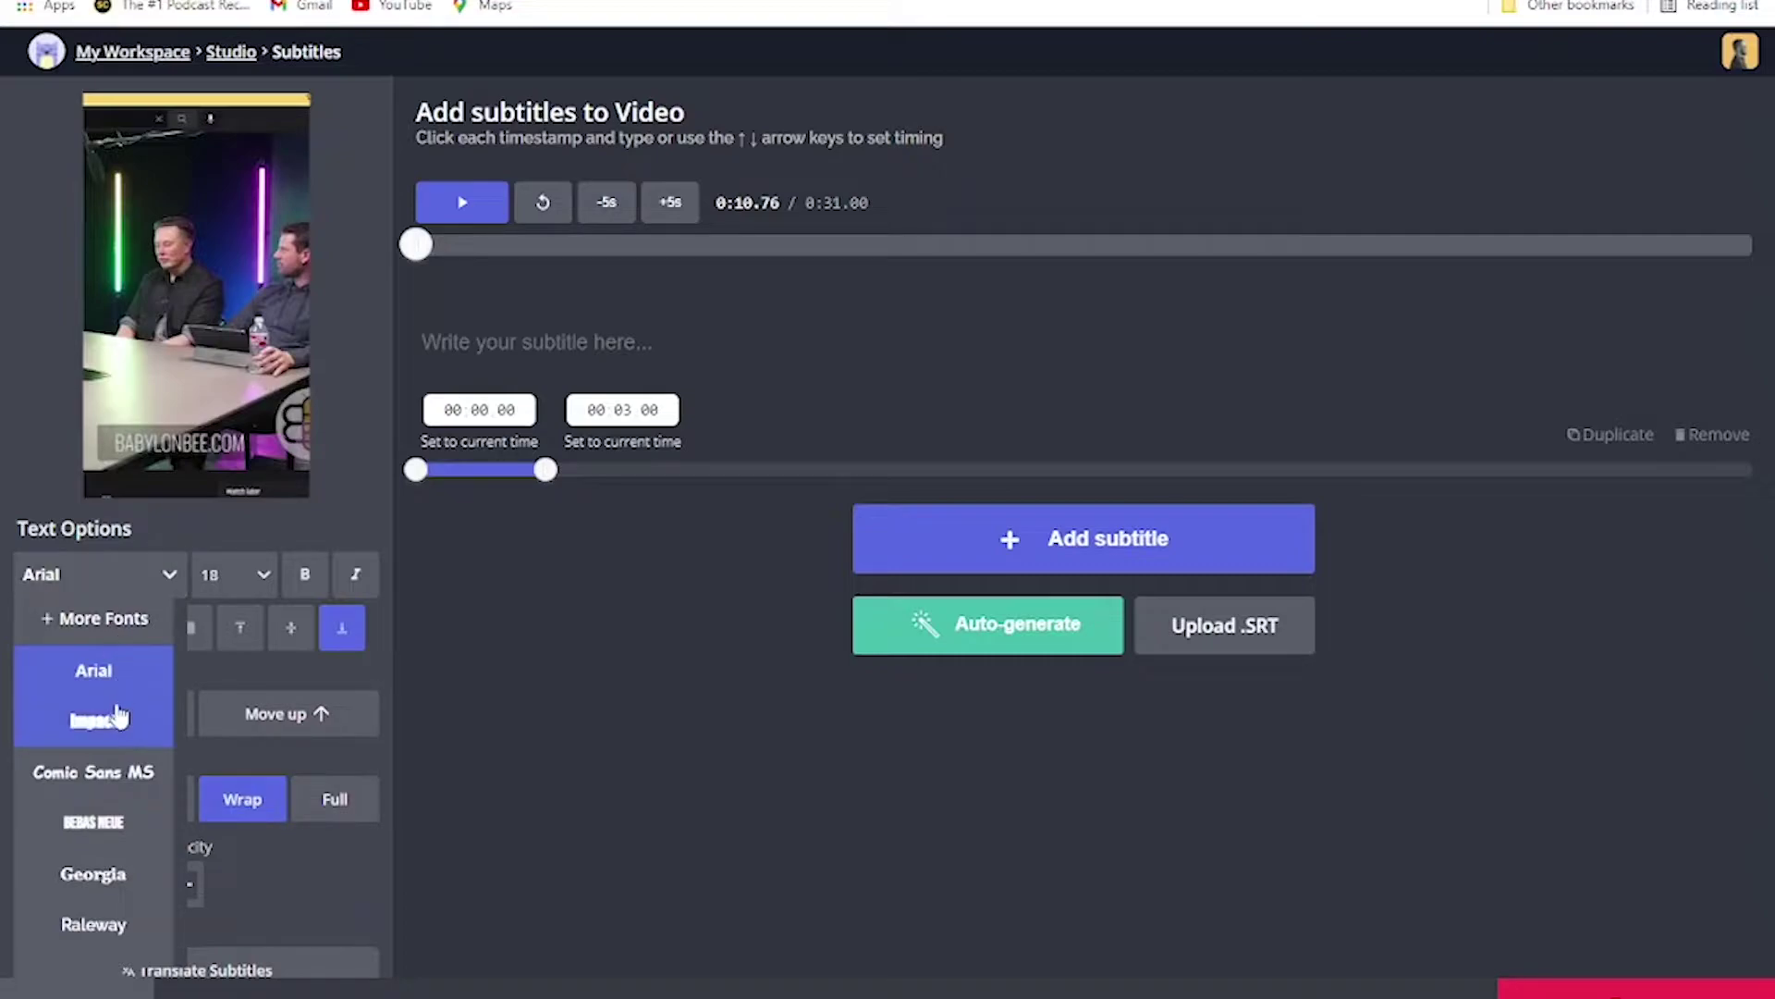
pyautogui.scroll(-3, 116, 708)
pyautogui.scroll(1, 118, 658)
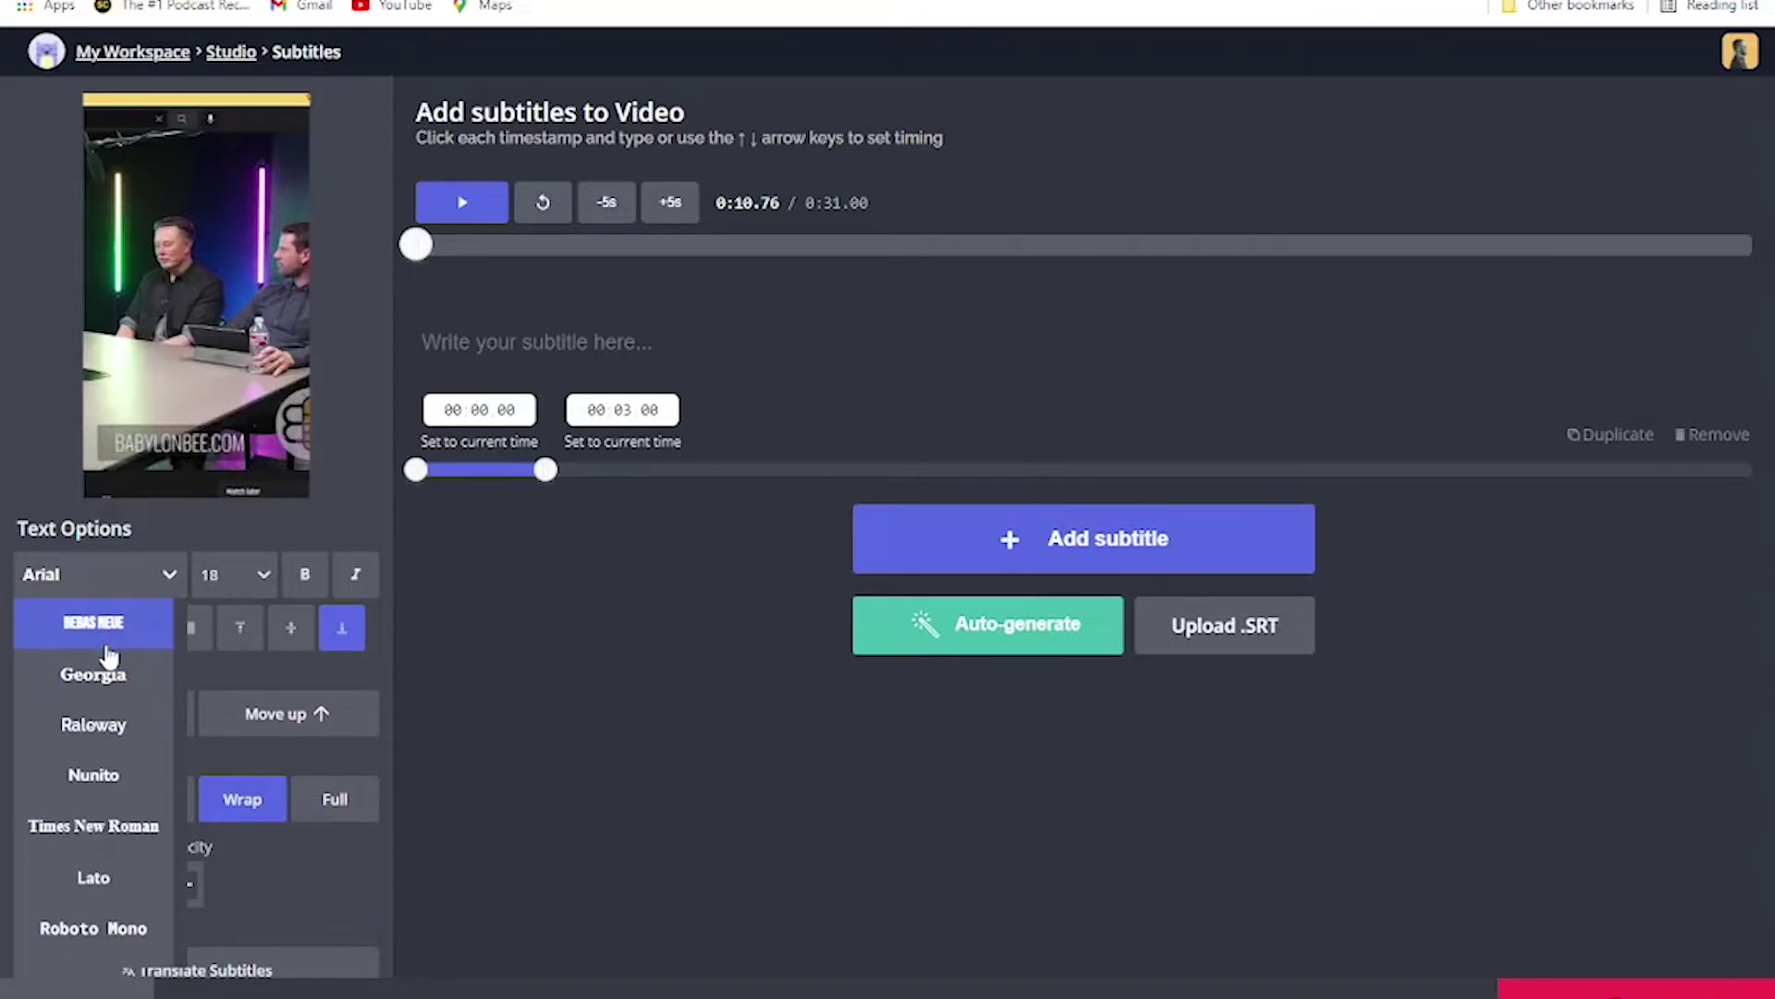
pyautogui.click(108, 651)
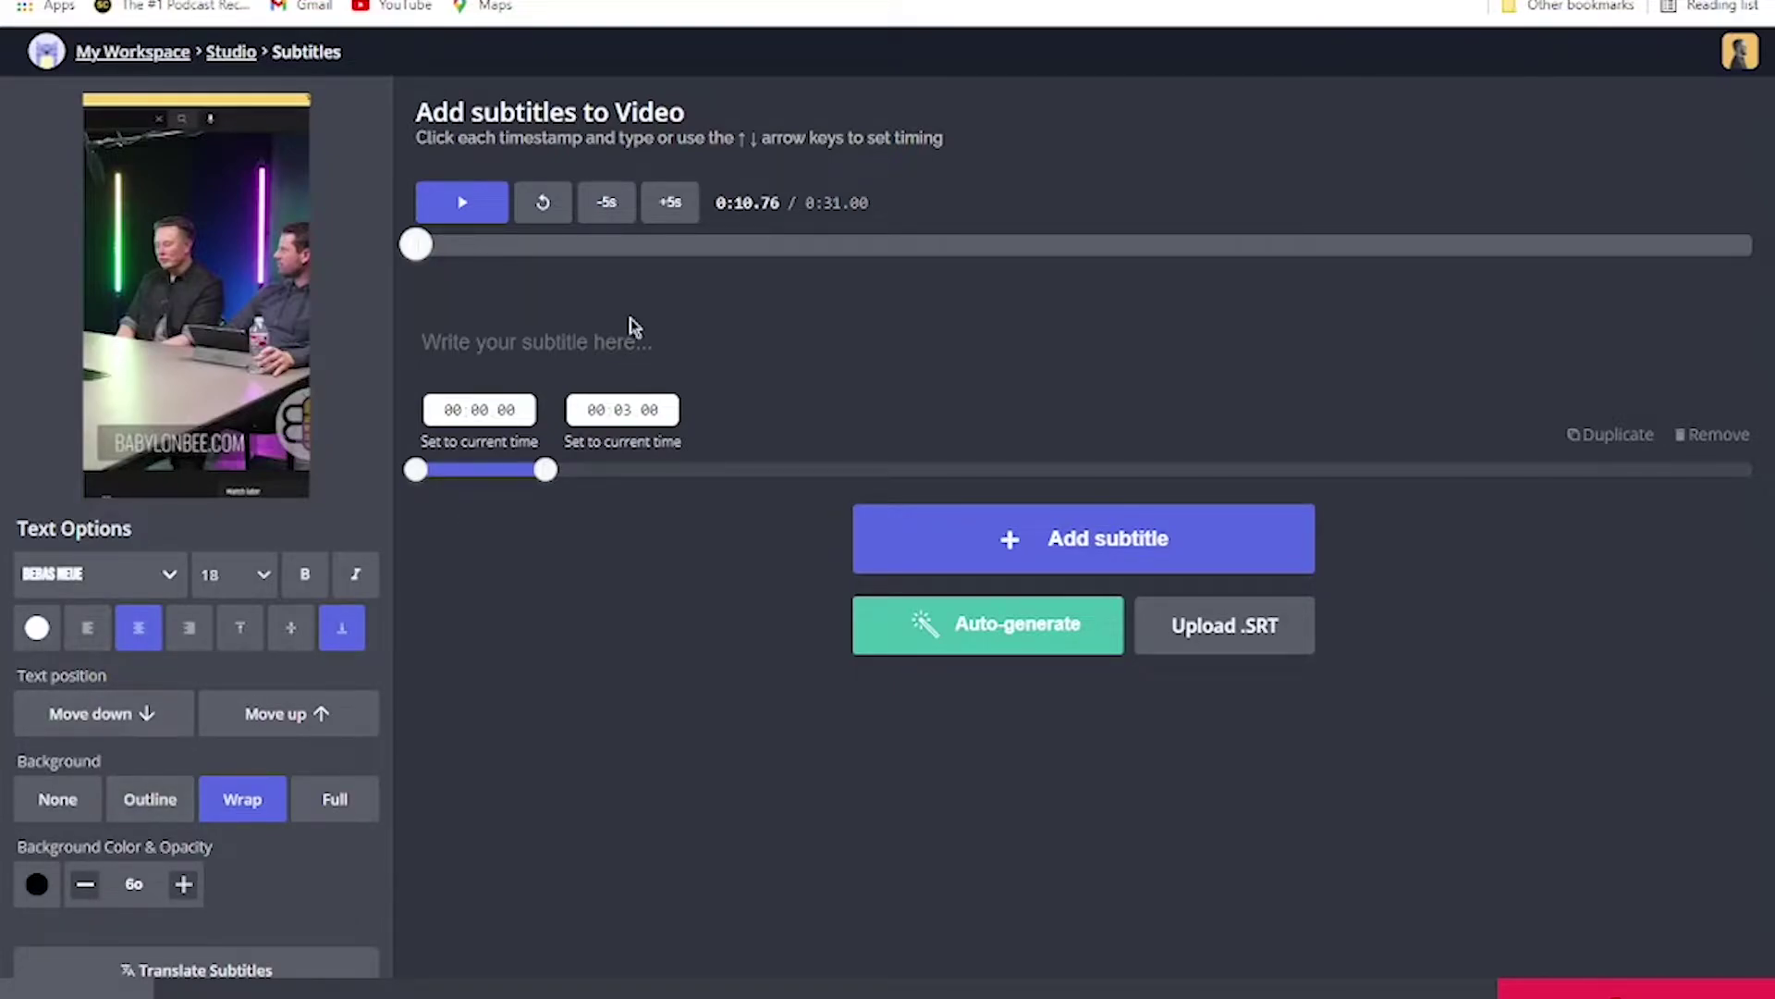
# Type the subtitle "This is hust an example." and raise it five steps toward mid-frame.
pyautogui.click(598, 335)
pyautogui.write('T')
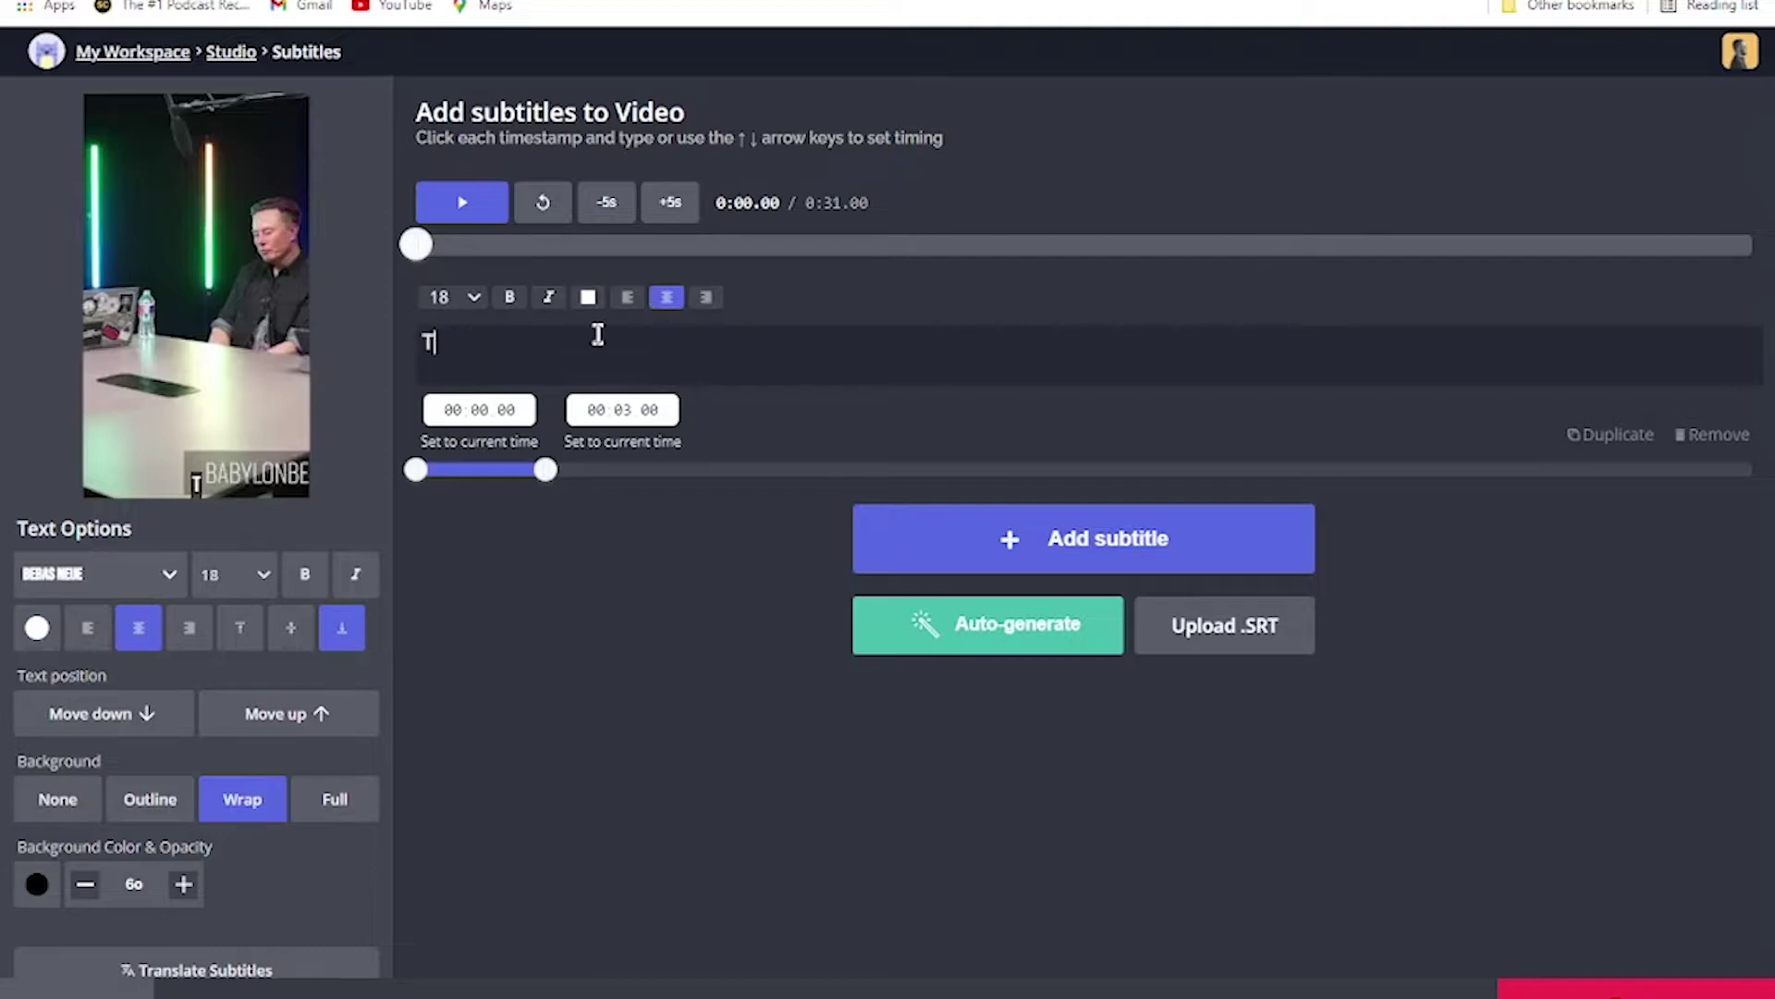
pyautogui.write('his is hu')
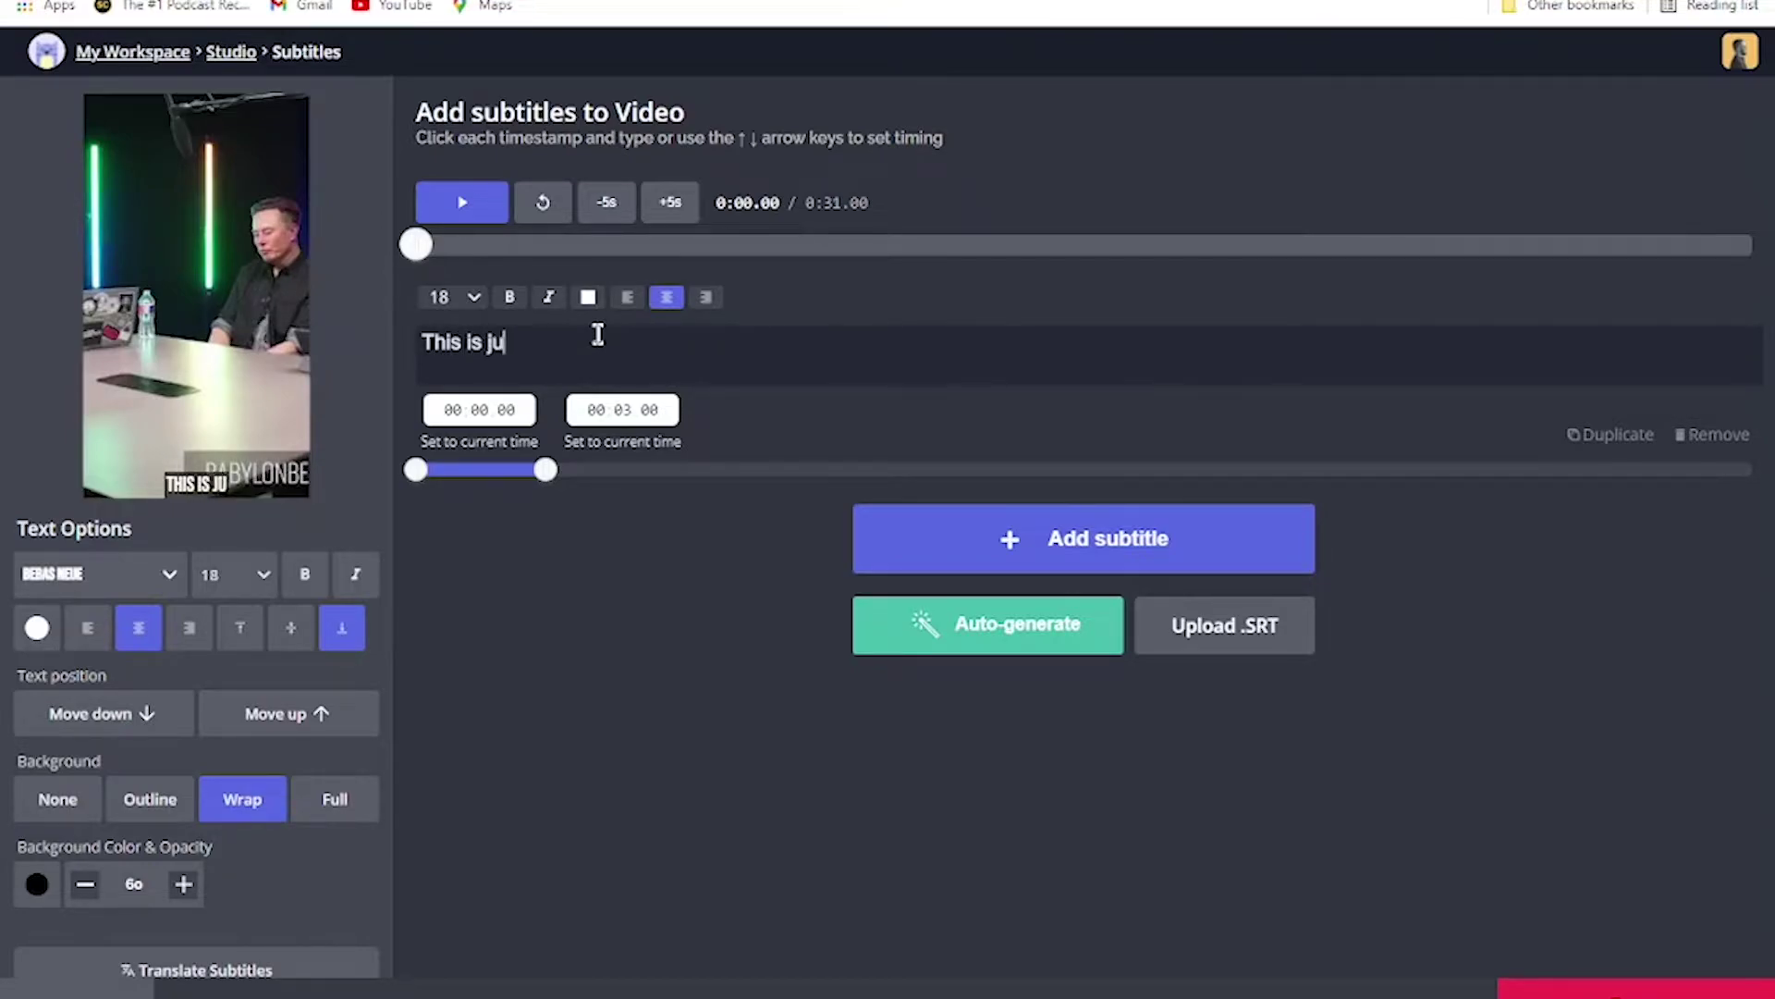
pyautogui.write('st an example.')
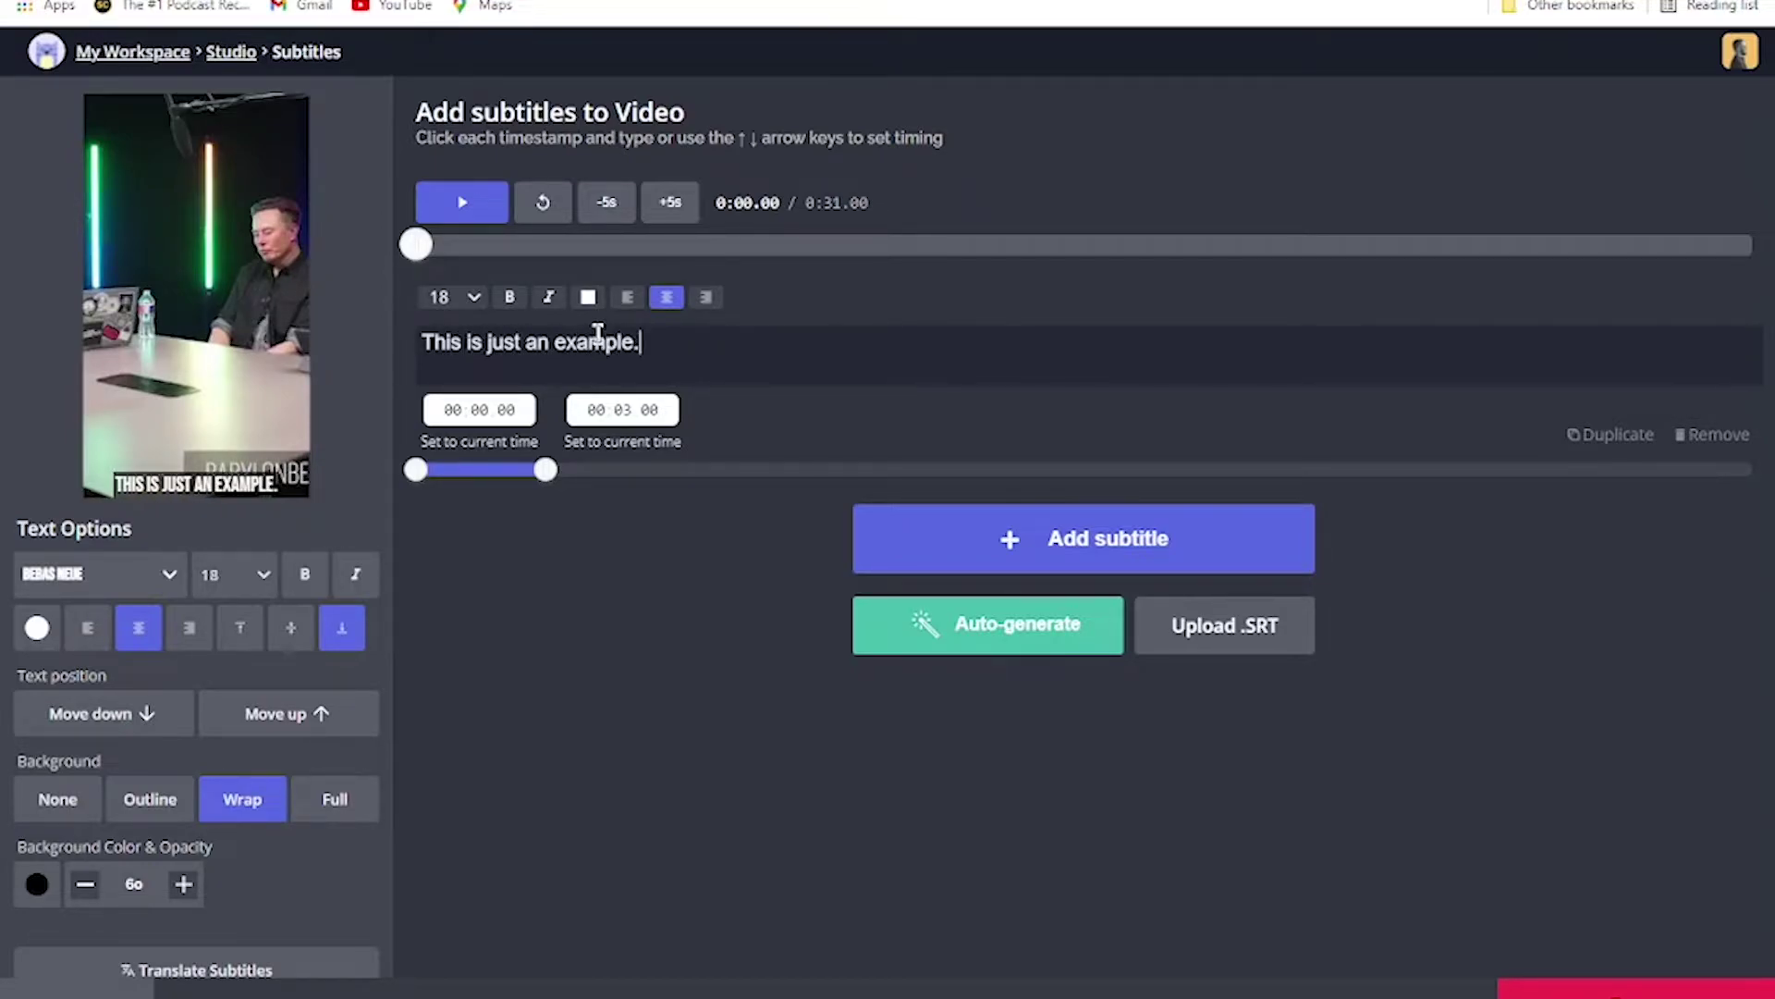
pyautogui.click(301, 714)
pyautogui.click(301, 714)
pyautogui.click(301, 714)
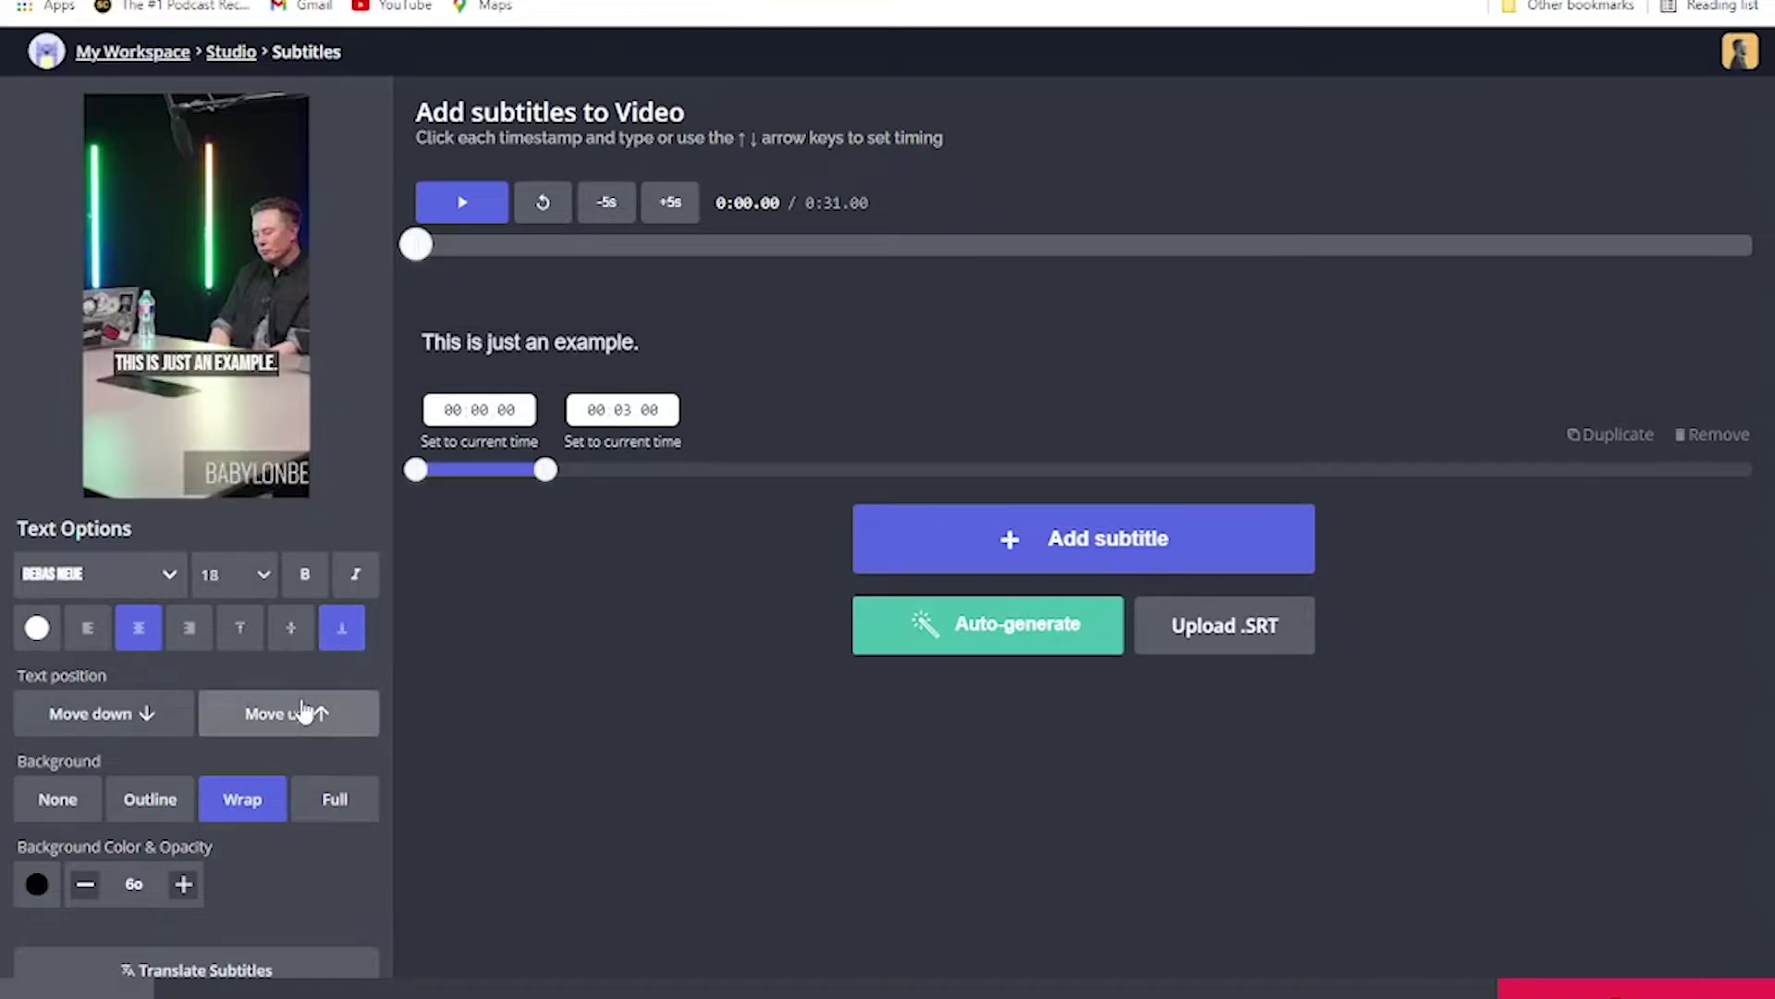
pyautogui.click(301, 714)
pyautogui.click(302, 714)
pyautogui.click(302, 713)
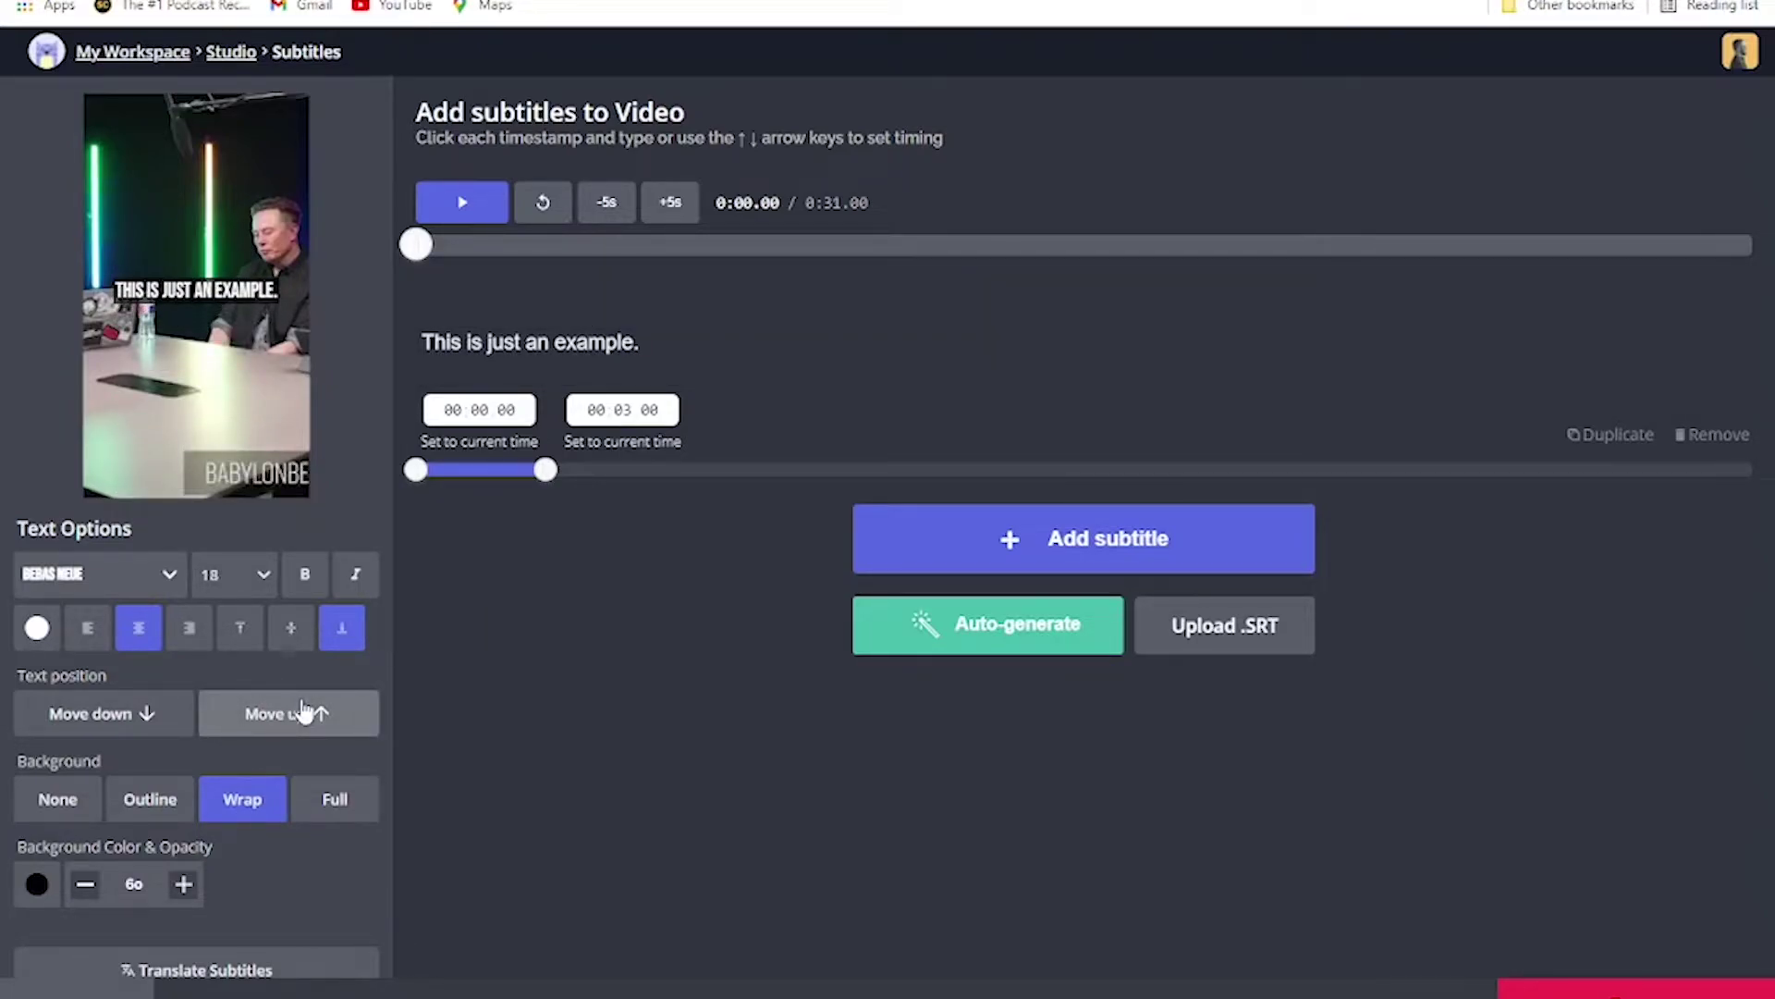
# Give the caption a red Wrap background and play the preview to check it.
pyautogui.click(361, 810)
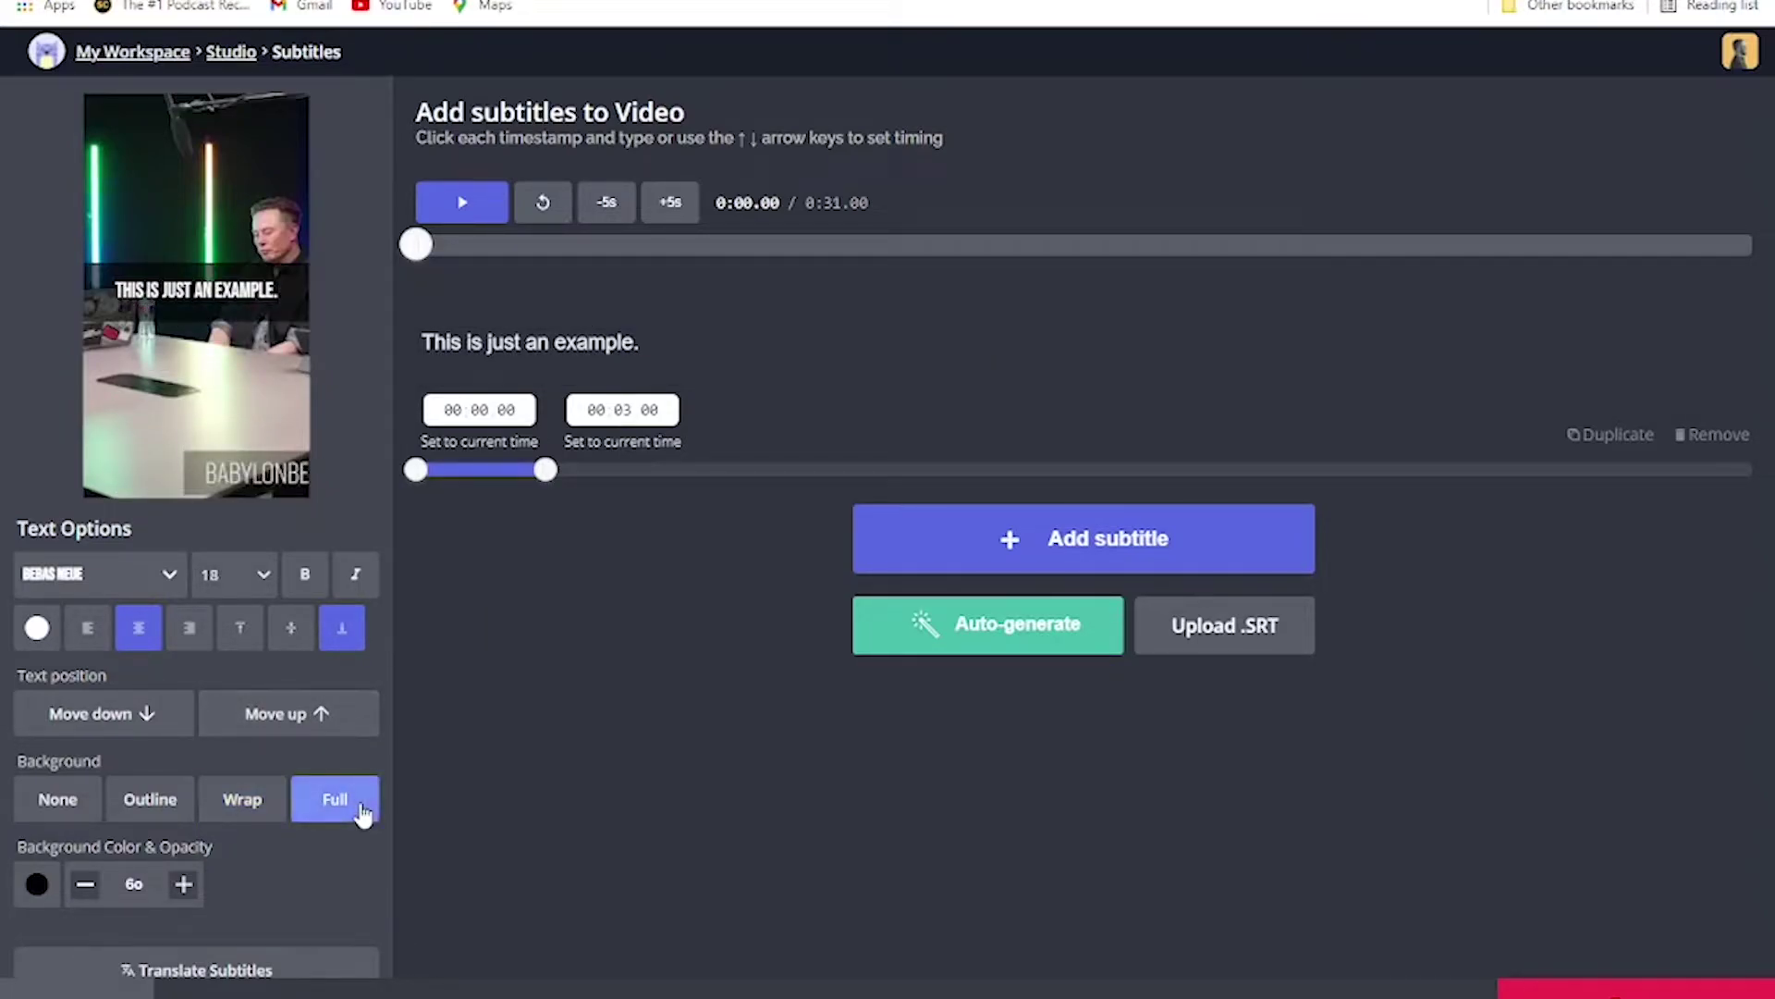
pyautogui.click(242, 806)
pyautogui.click(133, 810)
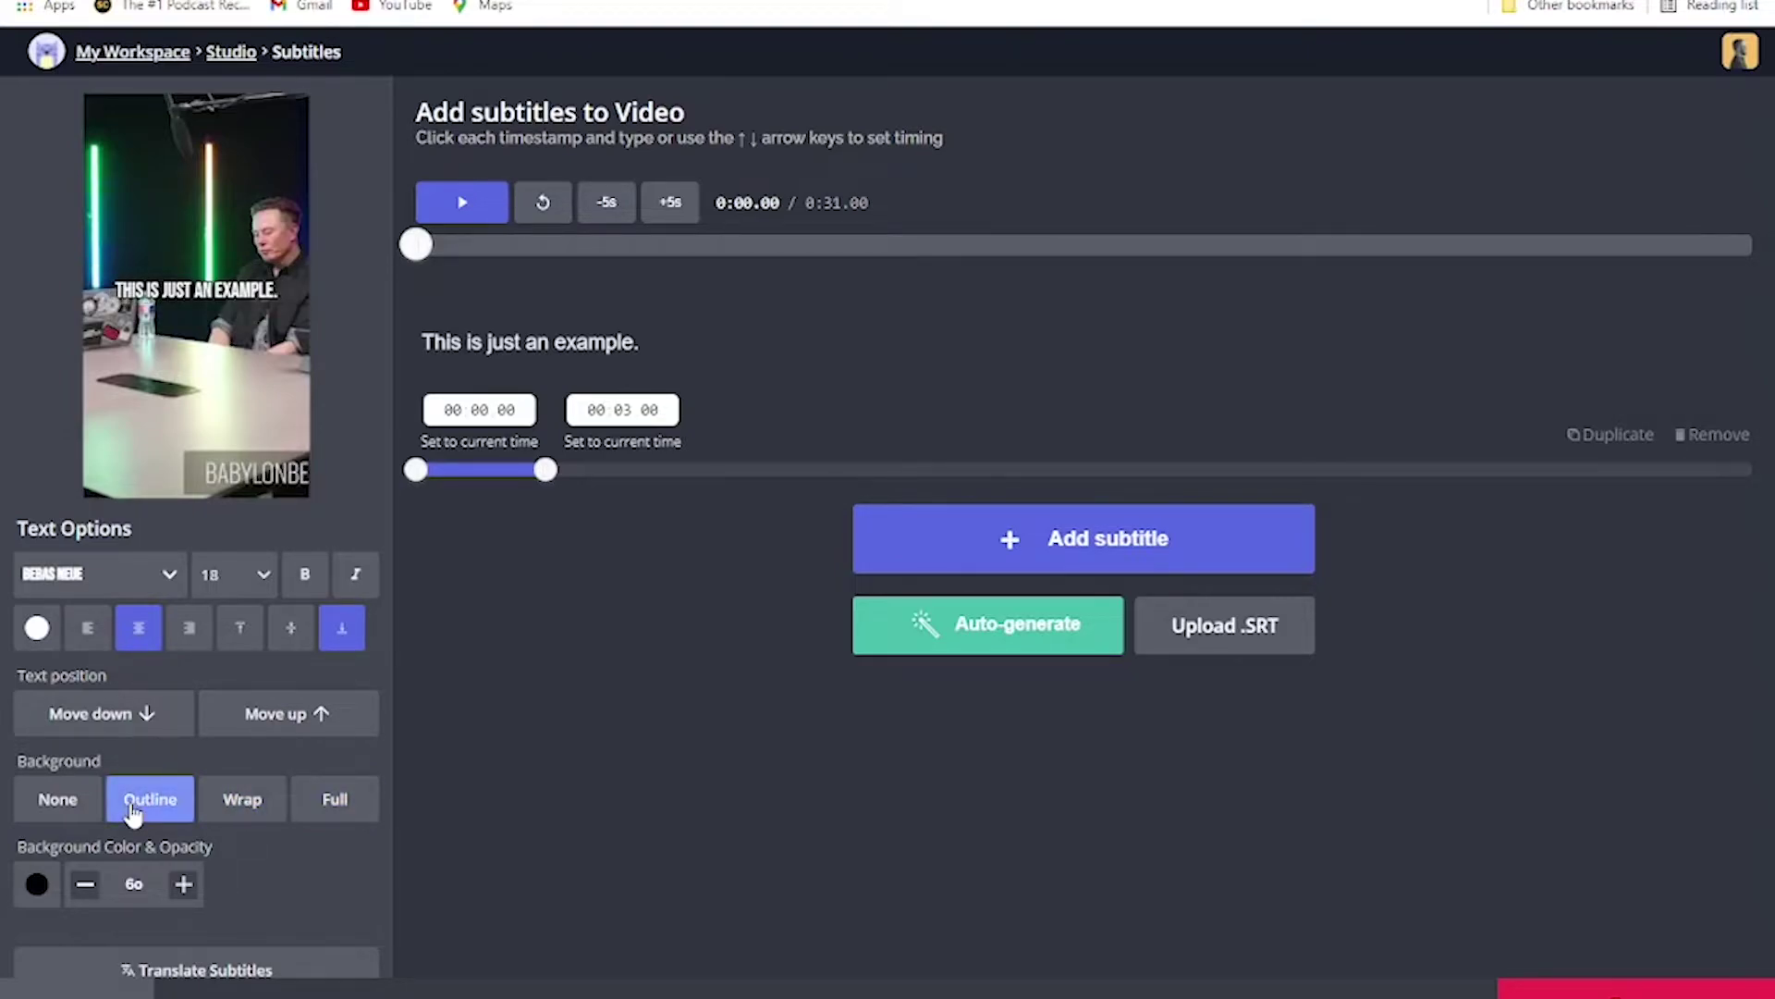
pyautogui.click(79, 808)
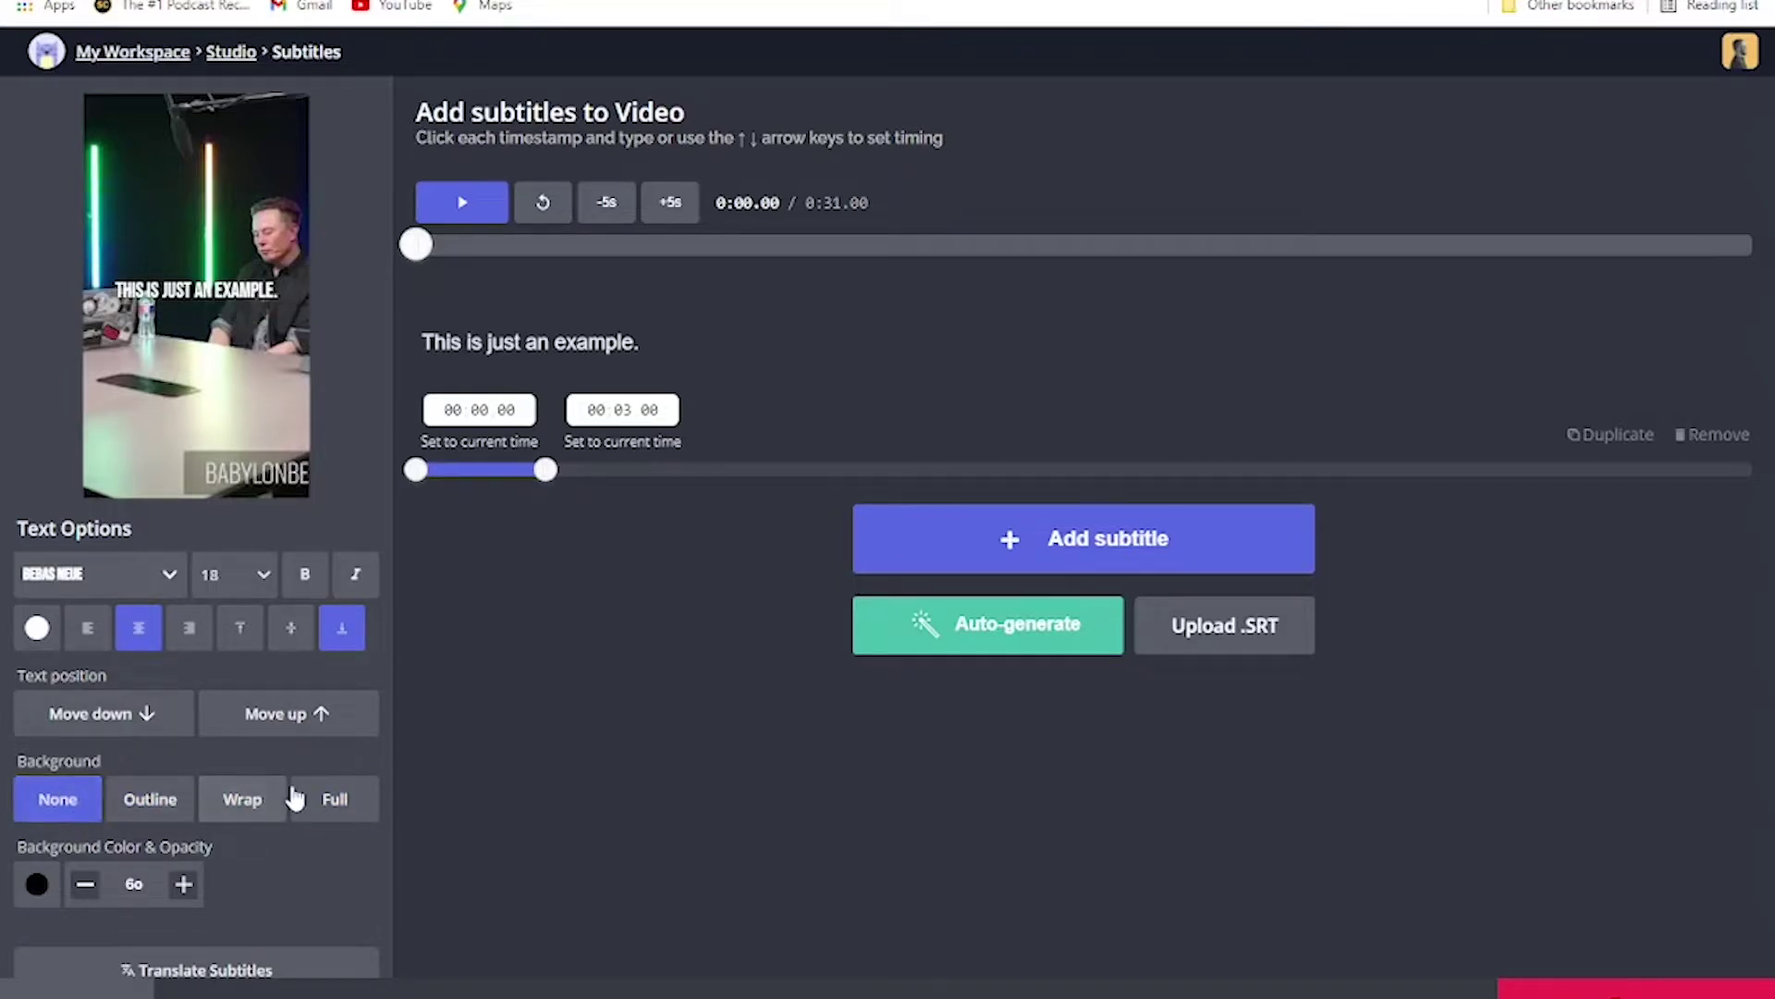
pyautogui.click(252, 801)
pyautogui.click(36, 888)
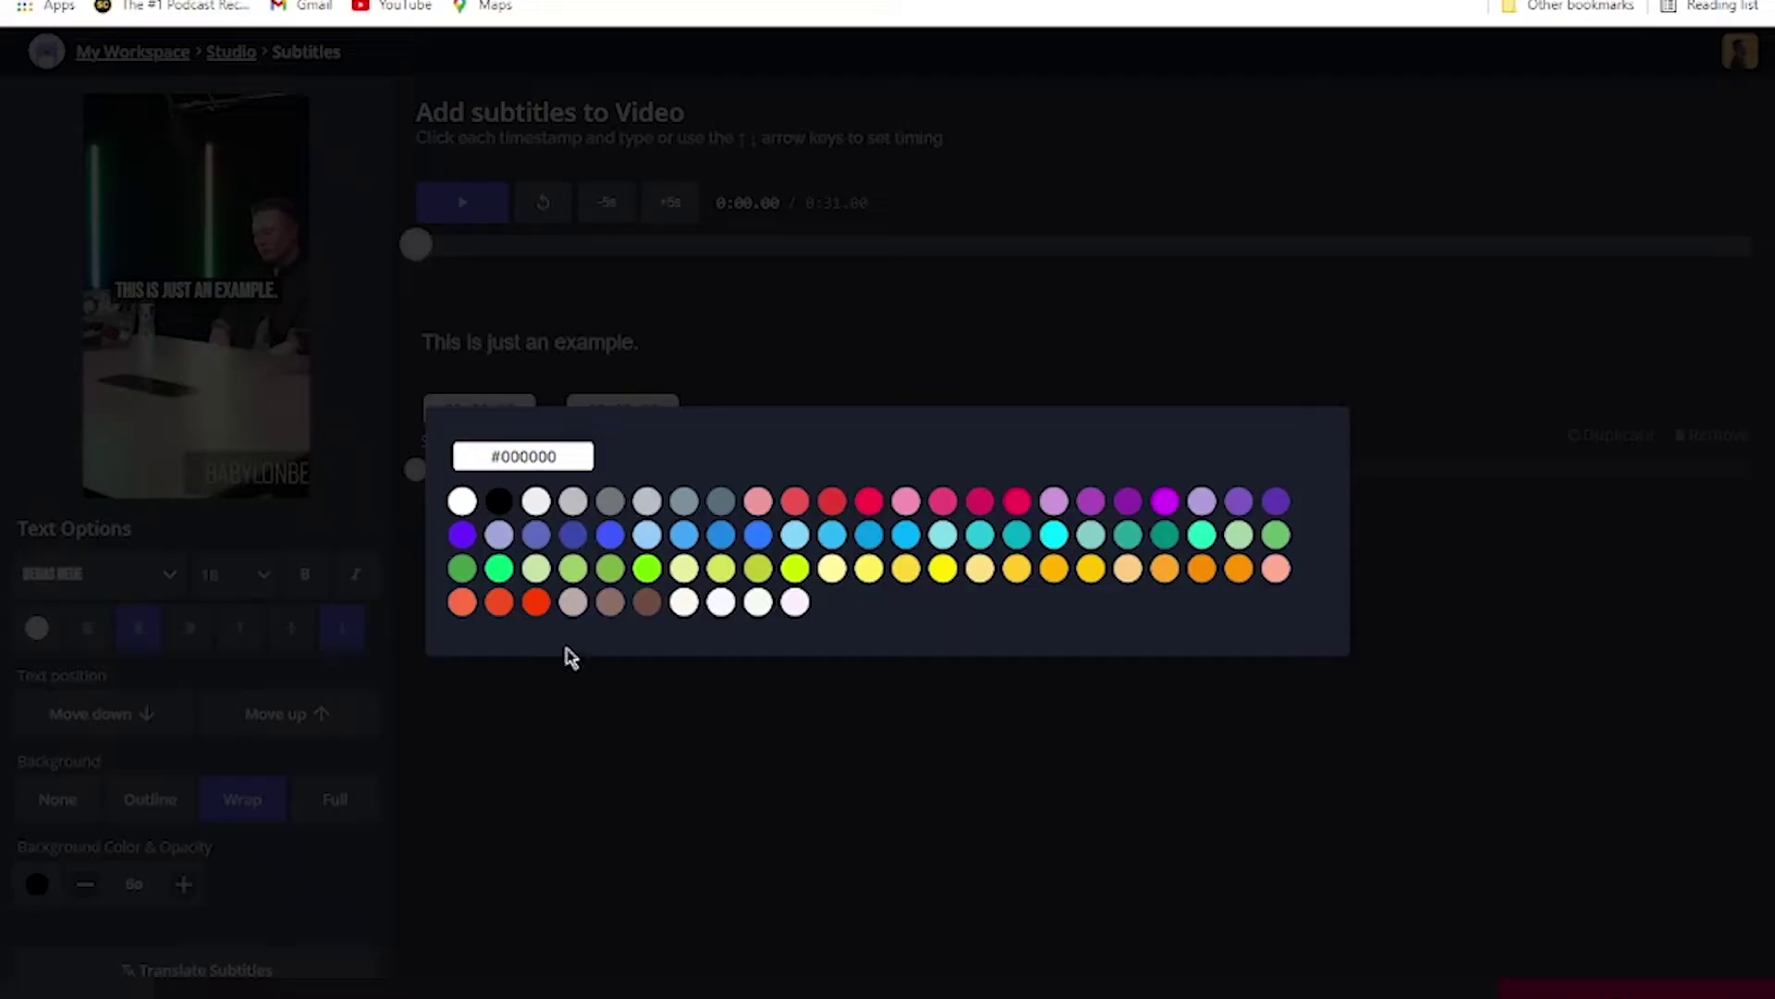
pyautogui.click(529, 606)
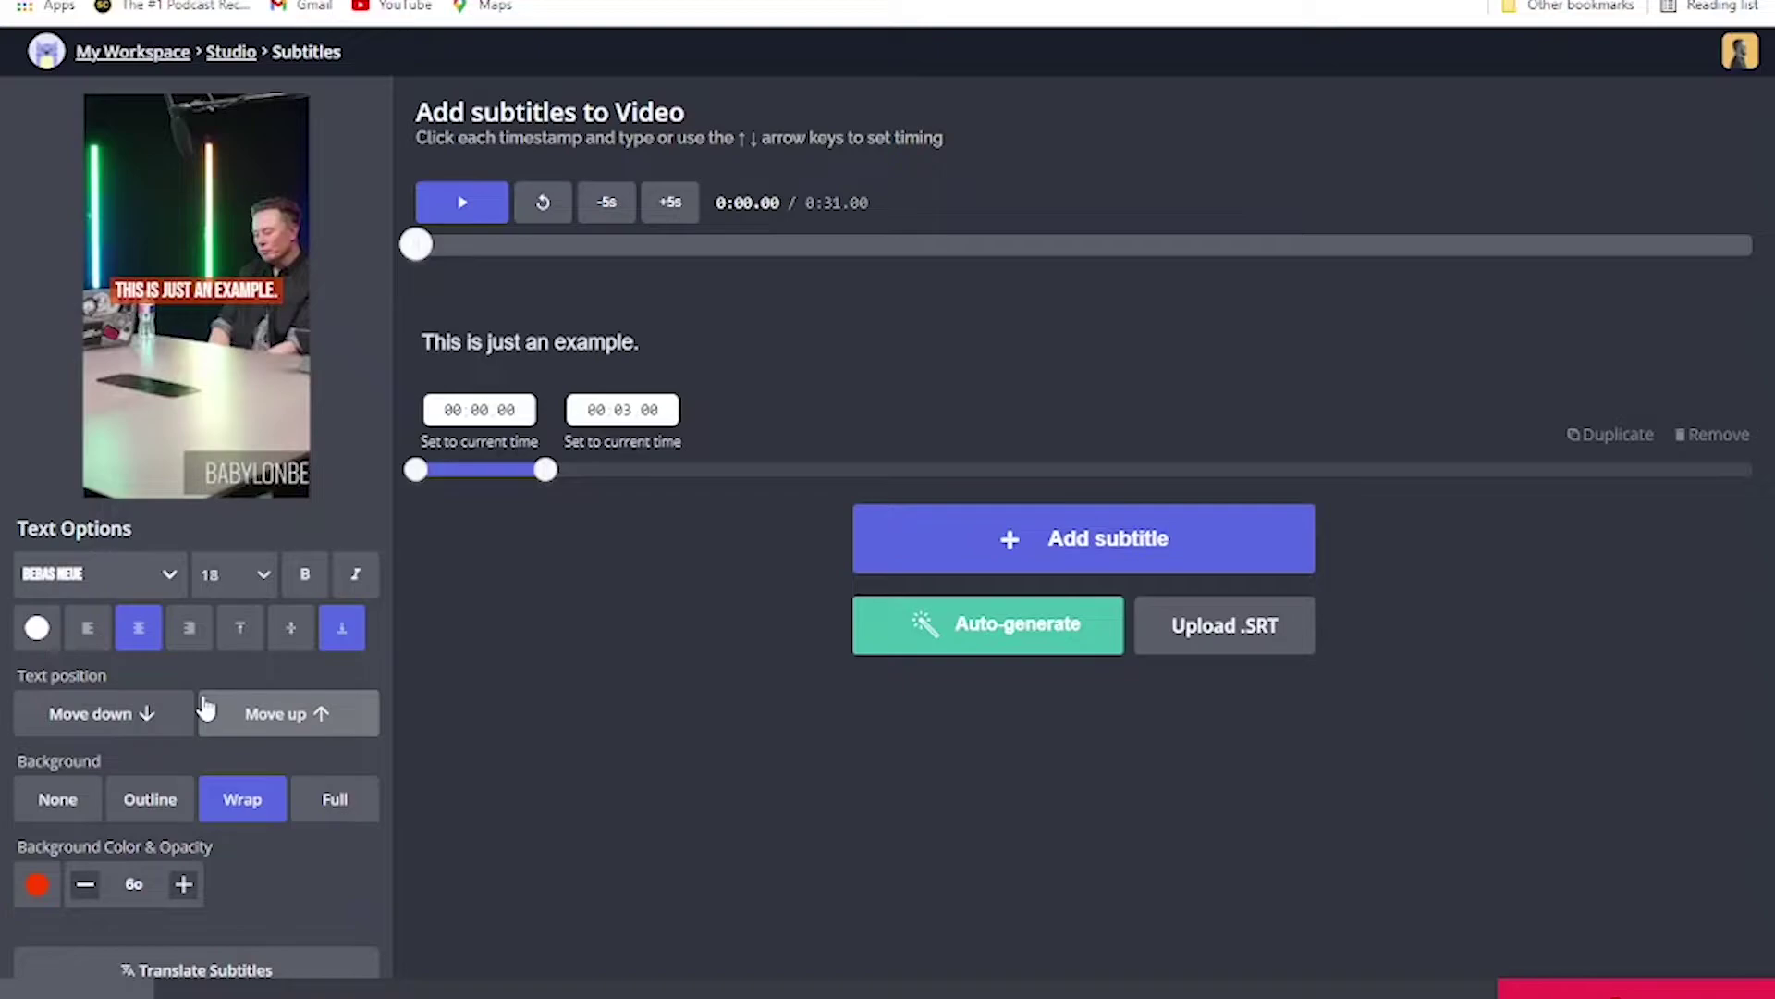
pyautogui.click(465, 204)
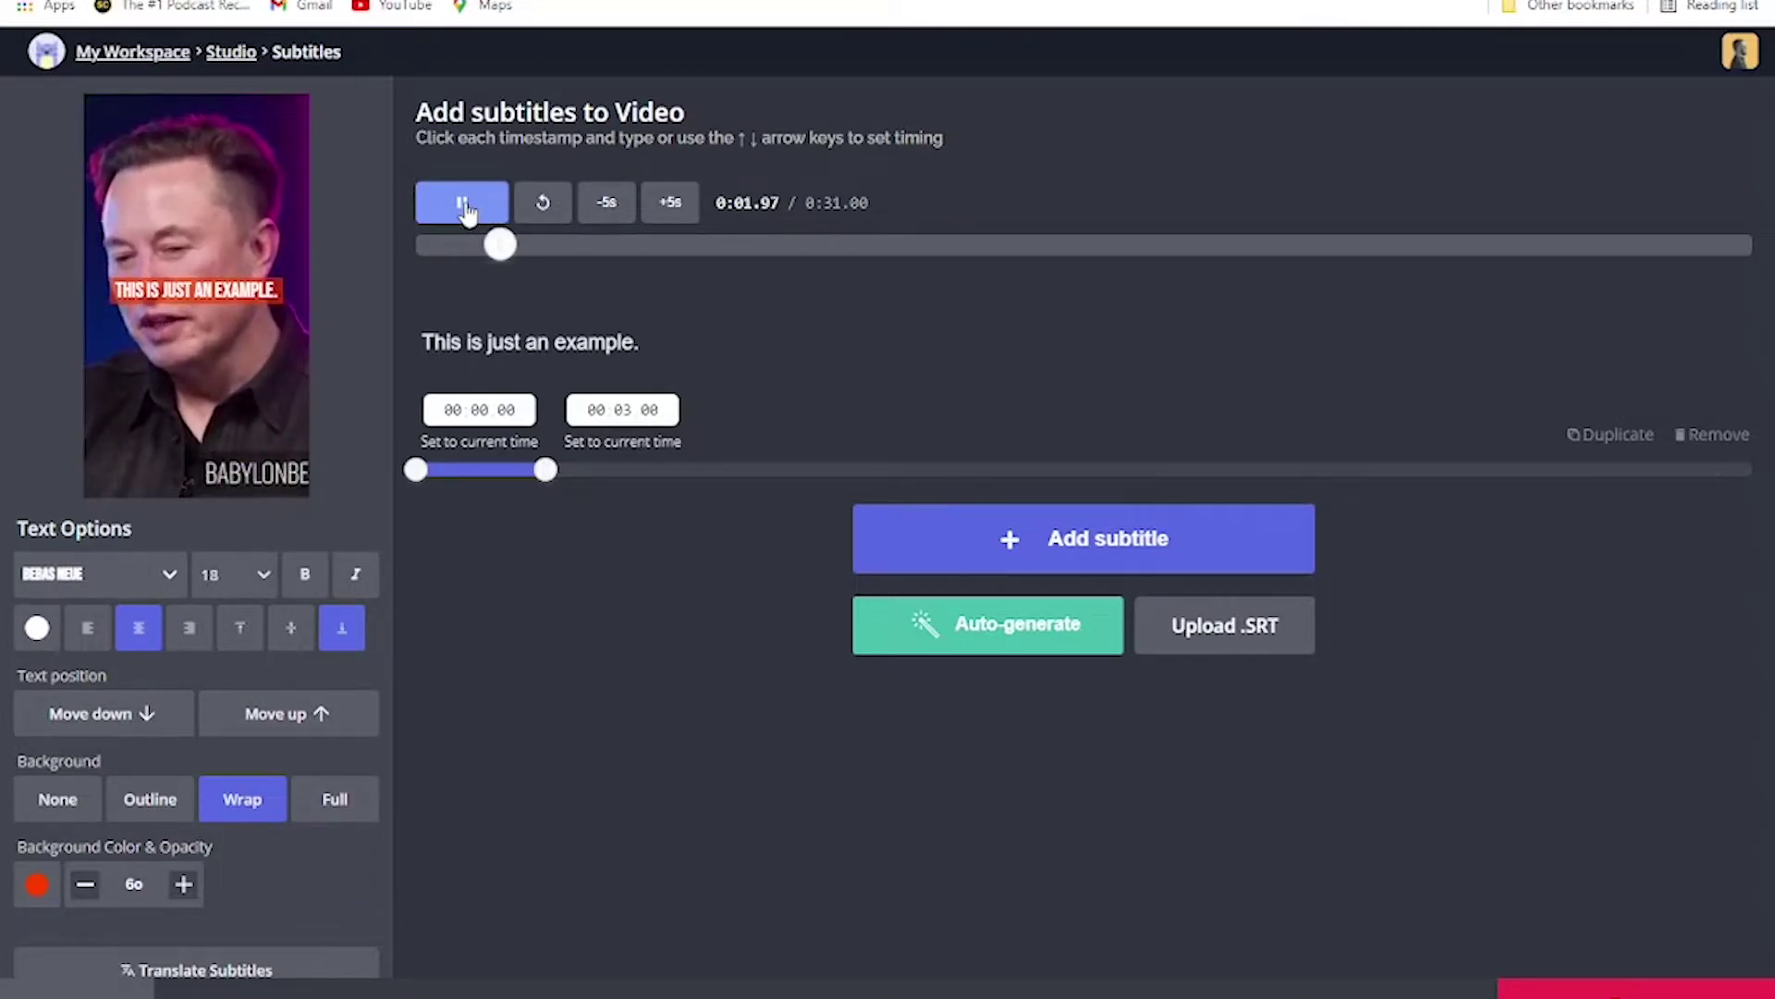
pyautogui.click(465, 203)
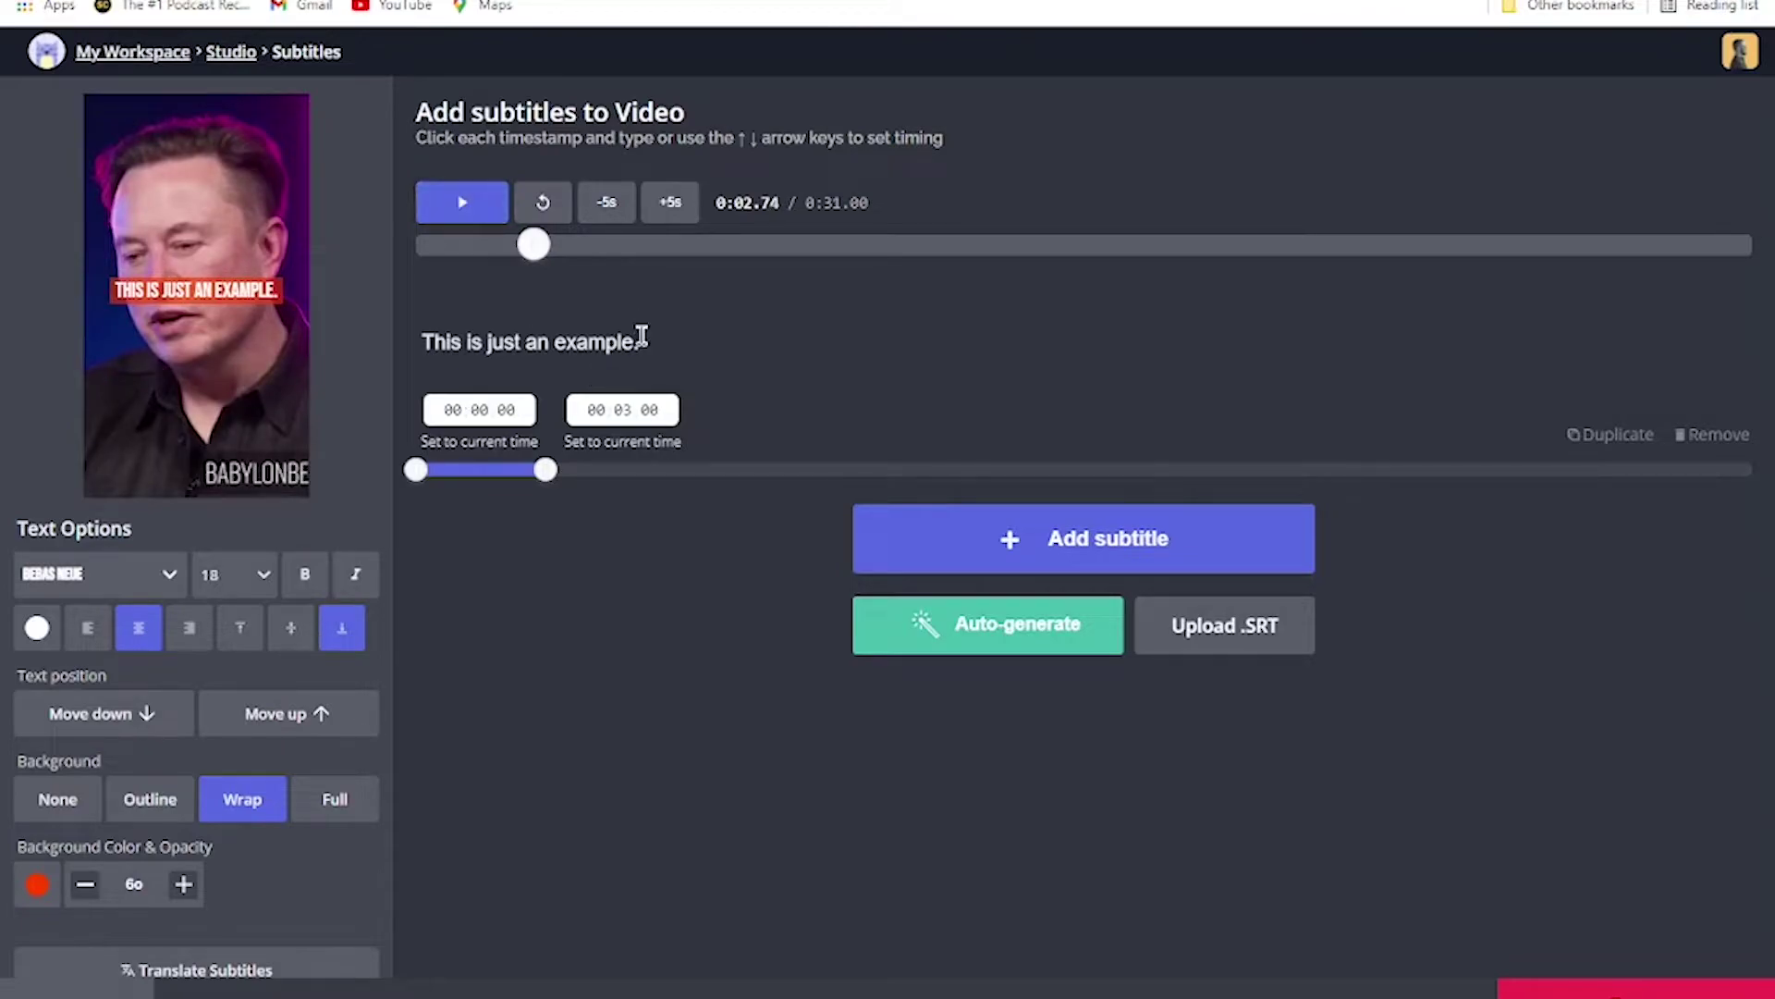
# Change the first subtitle to "Idk where are the aliens" ending at 00:02.64.
pyautogui.click(633, 344)
pyautogui.write('Idk w')
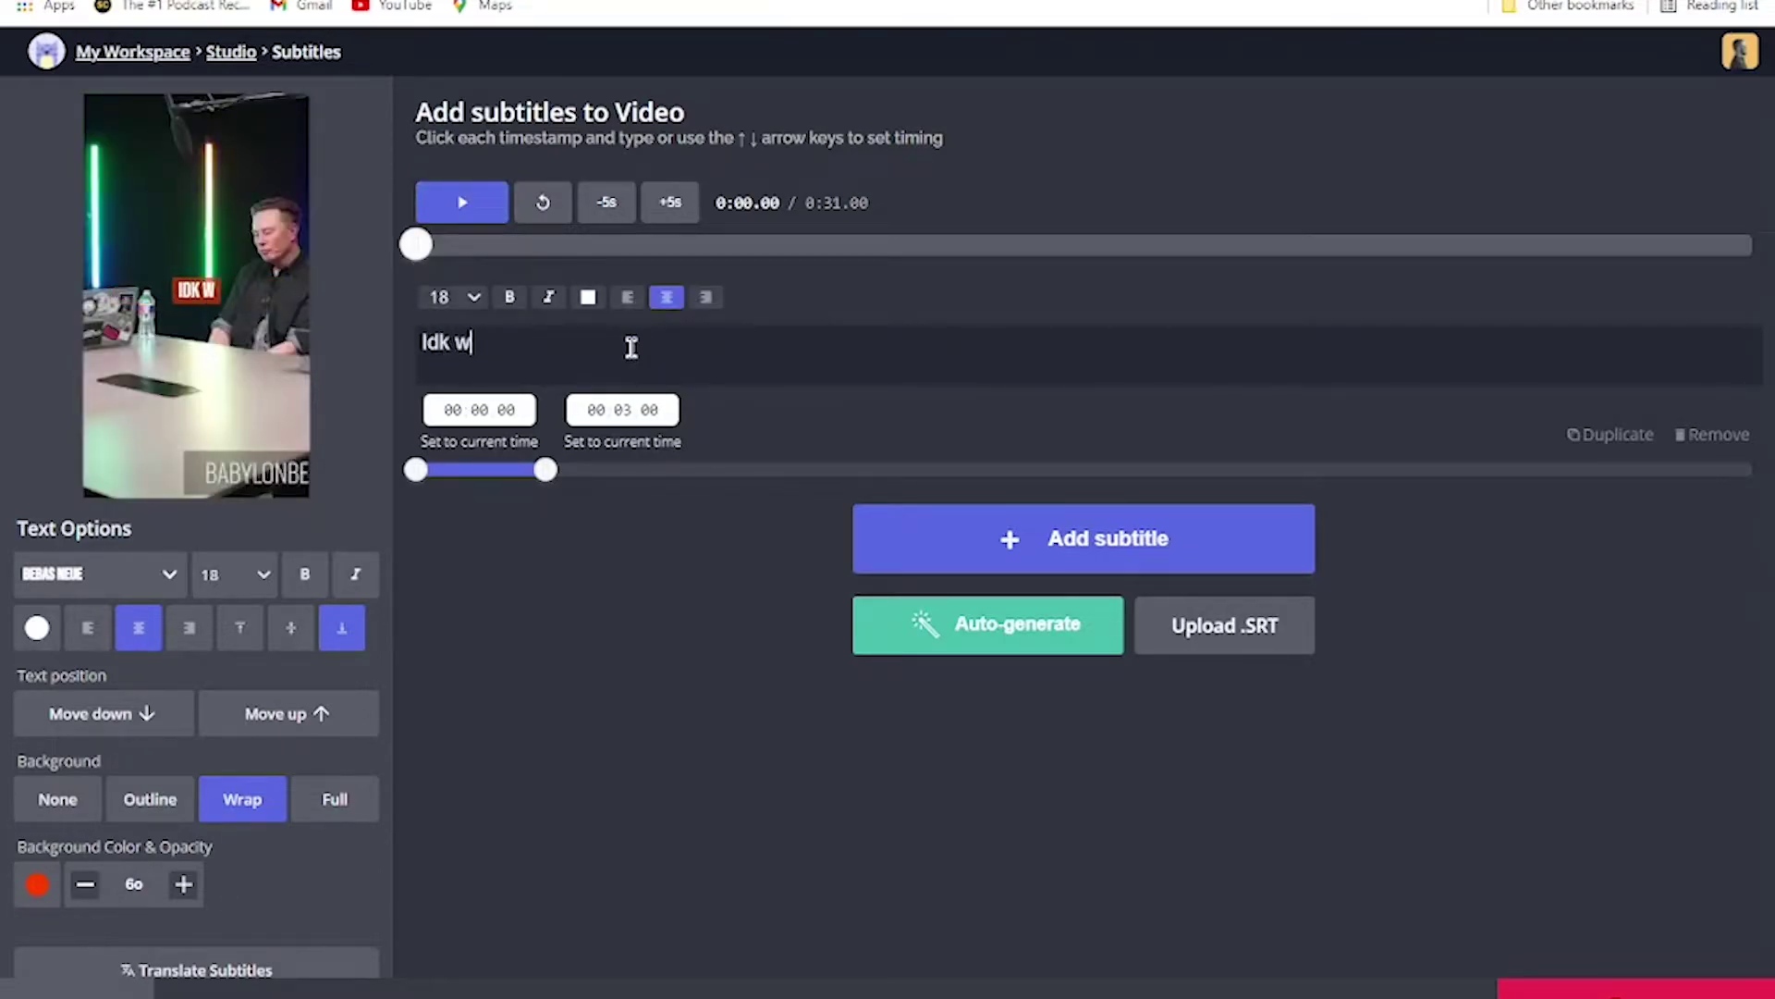
pyautogui.write('here are the aliens')
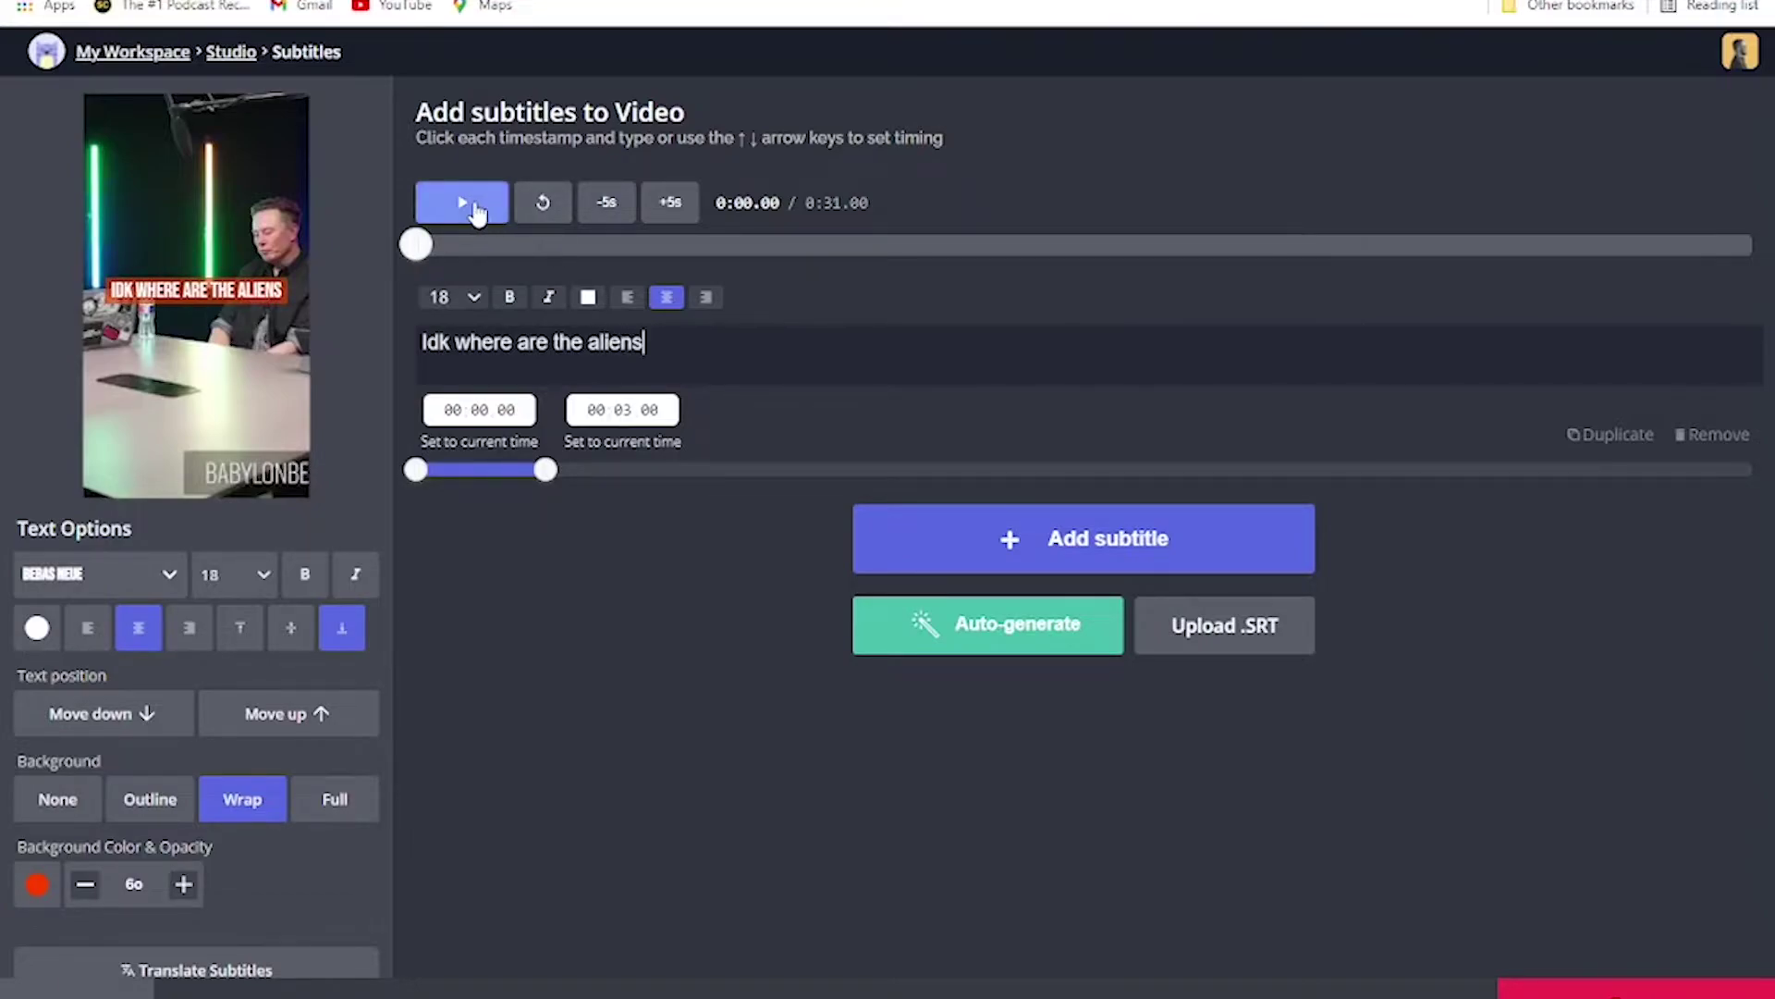
pyautogui.click(477, 213)
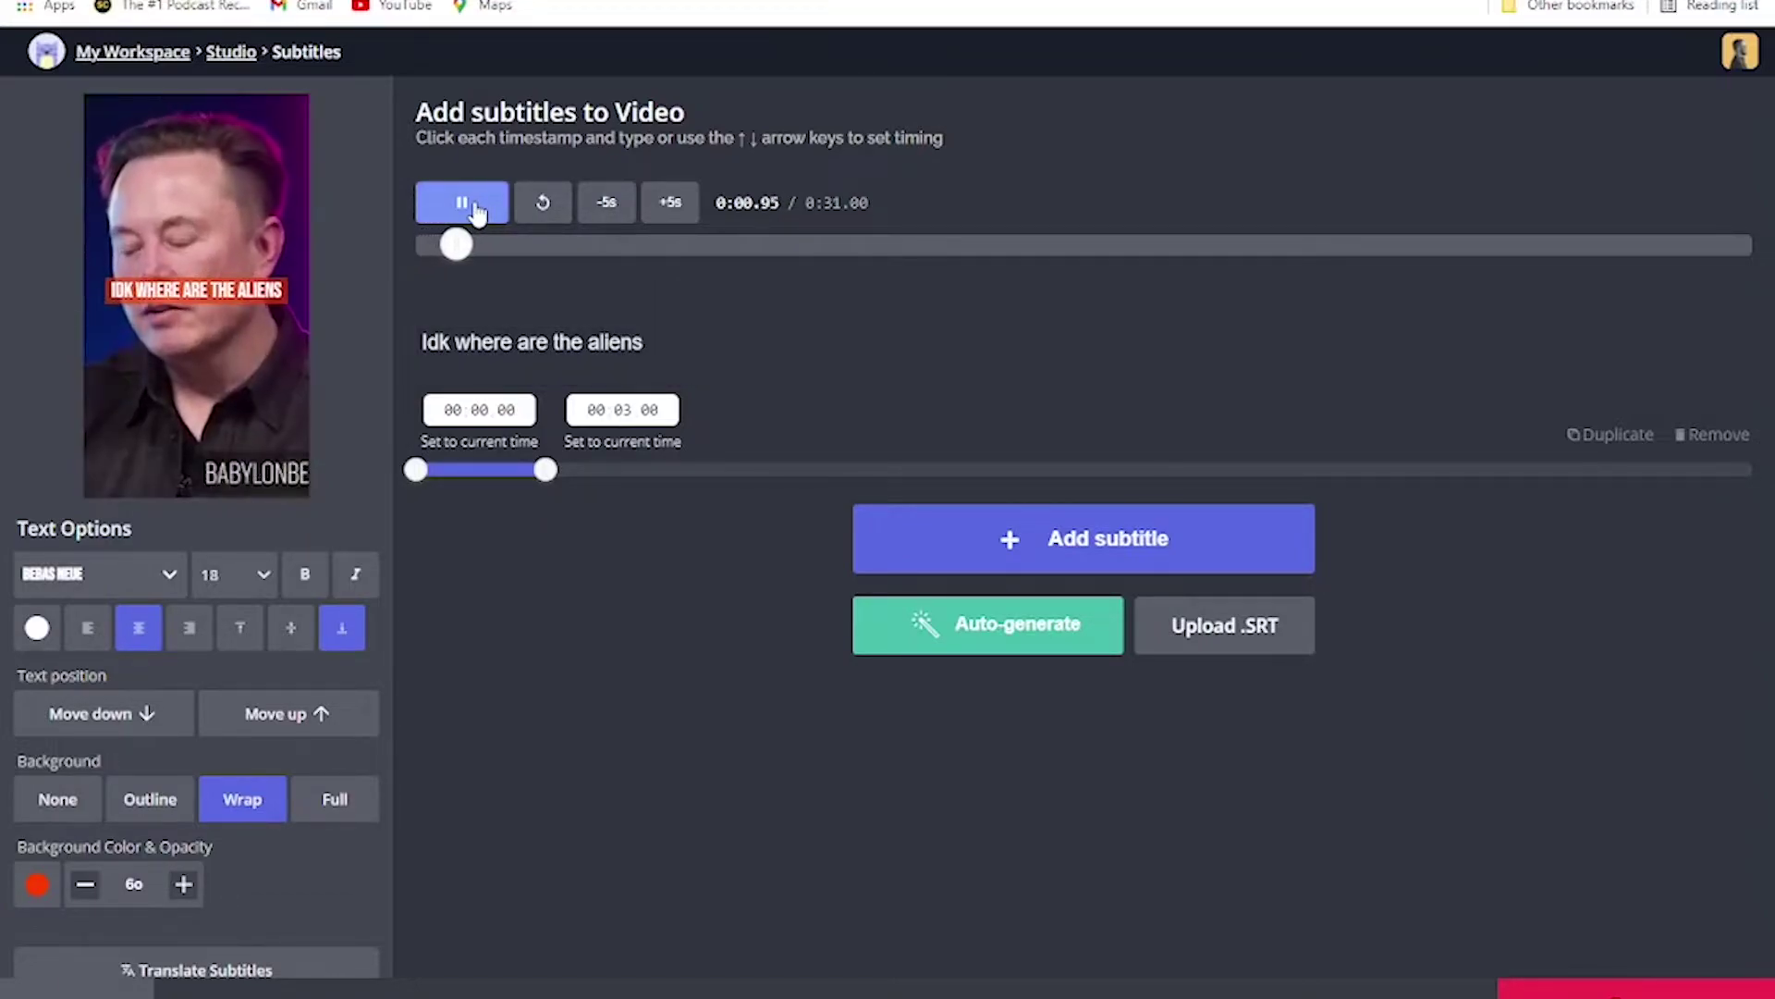
pyautogui.click(477, 210)
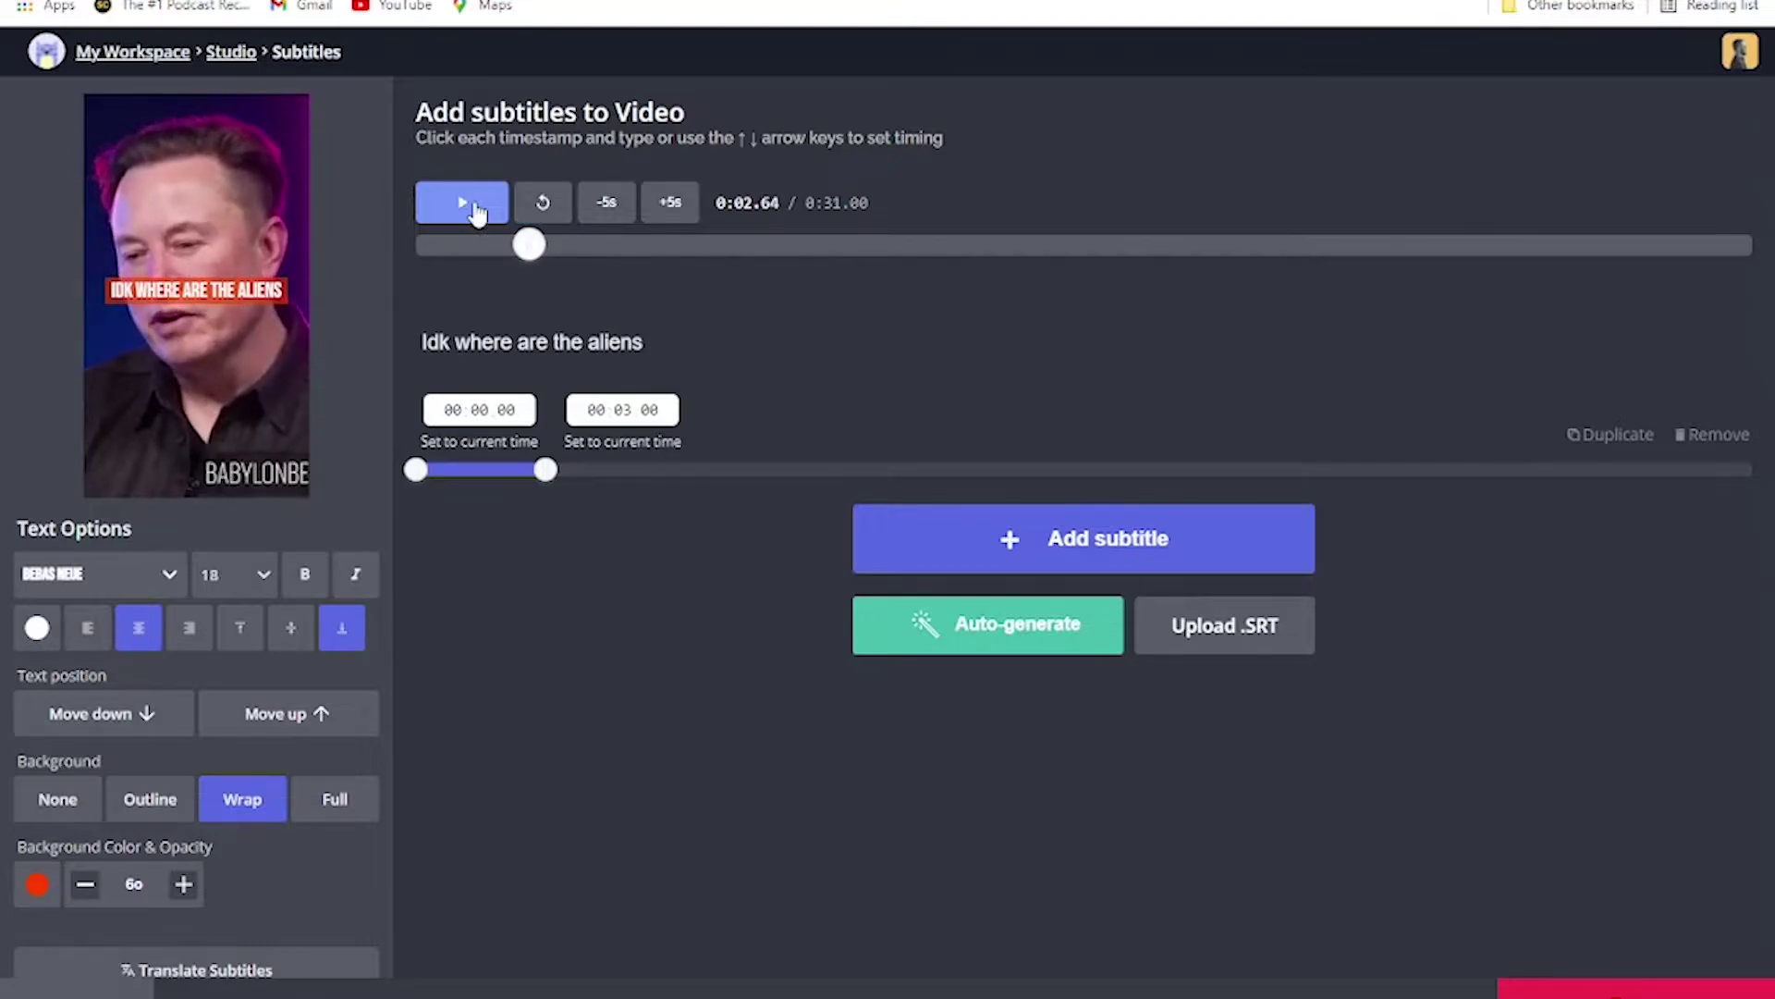
pyautogui.click(615, 444)
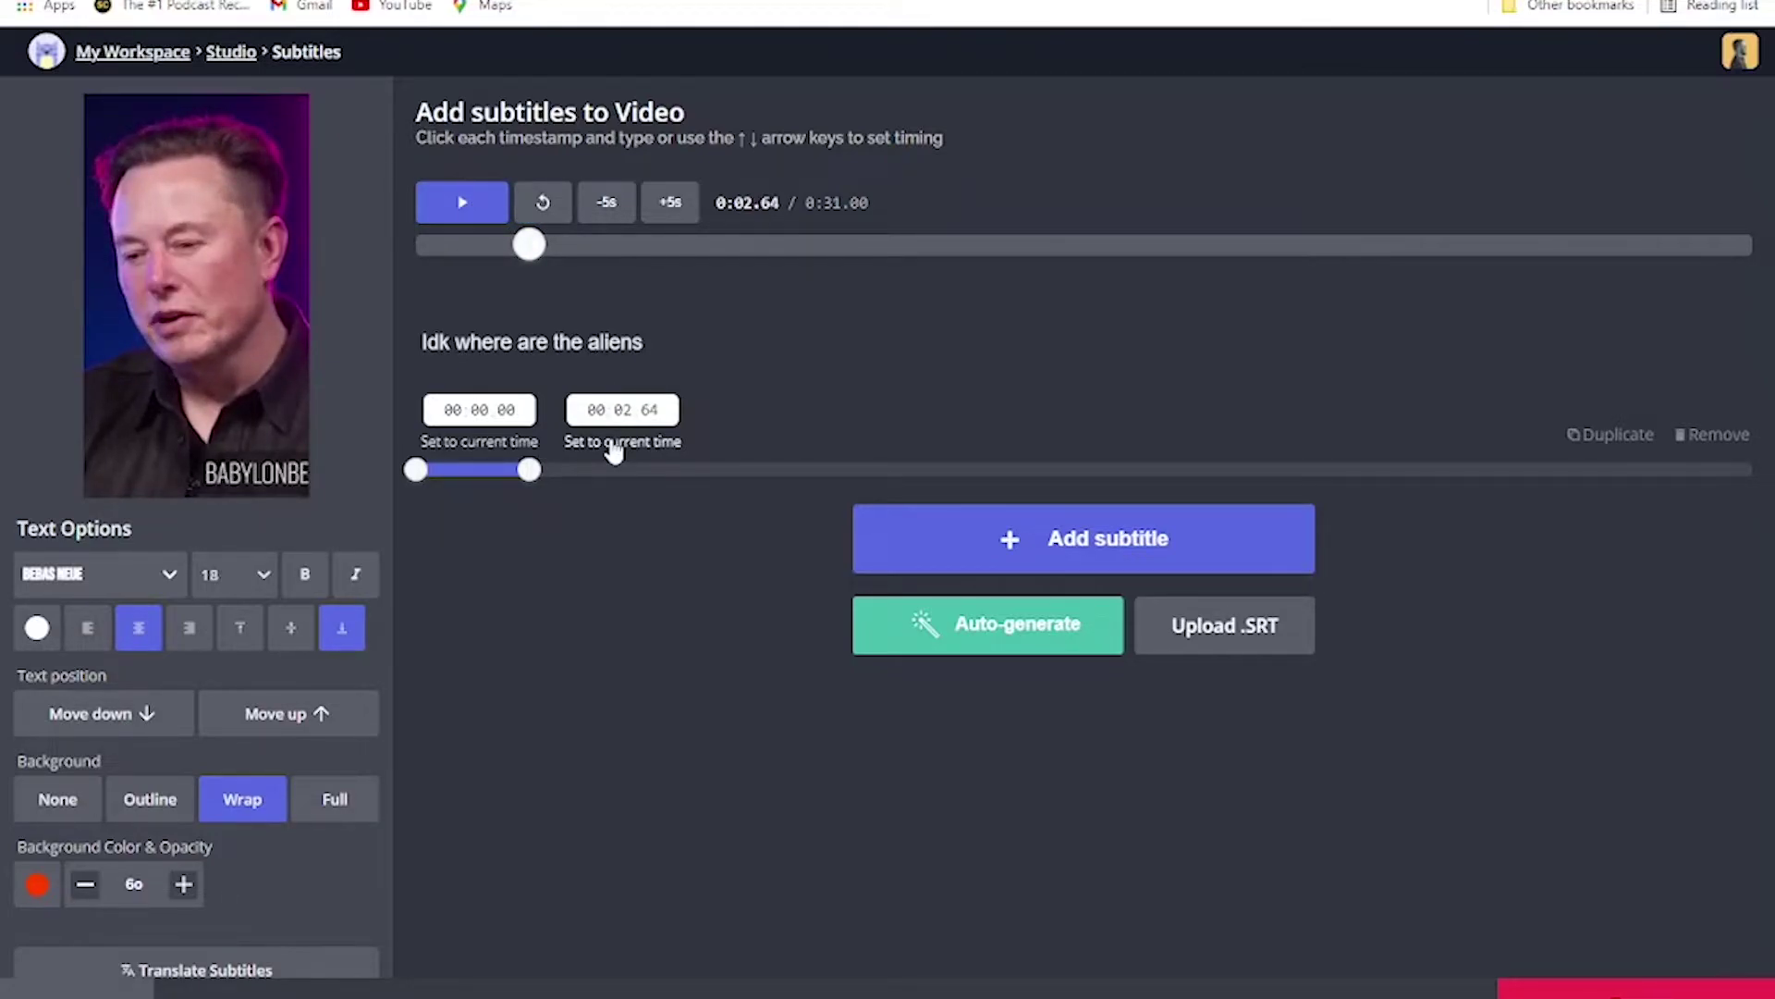
# Add a second two-line subtitle "maybe they're aren't / any in this galaxy." ending at 00:04.53.
pyautogui.click(945, 536)
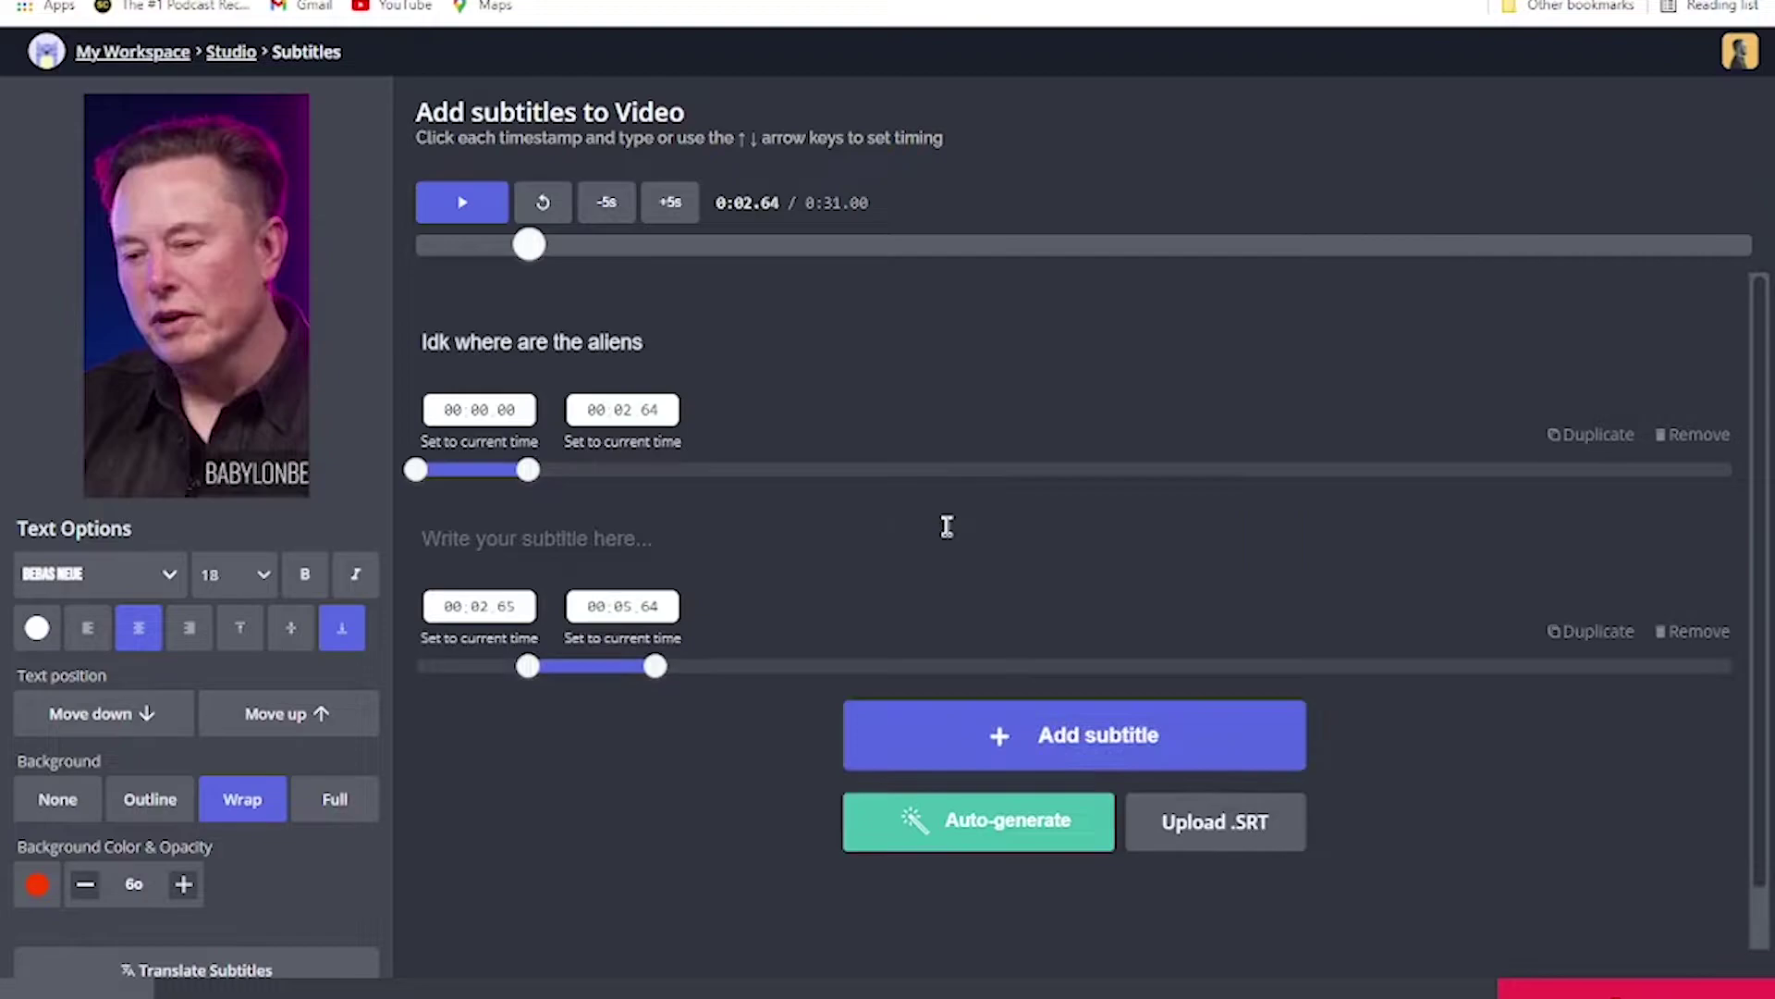
pyautogui.click(460, 226)
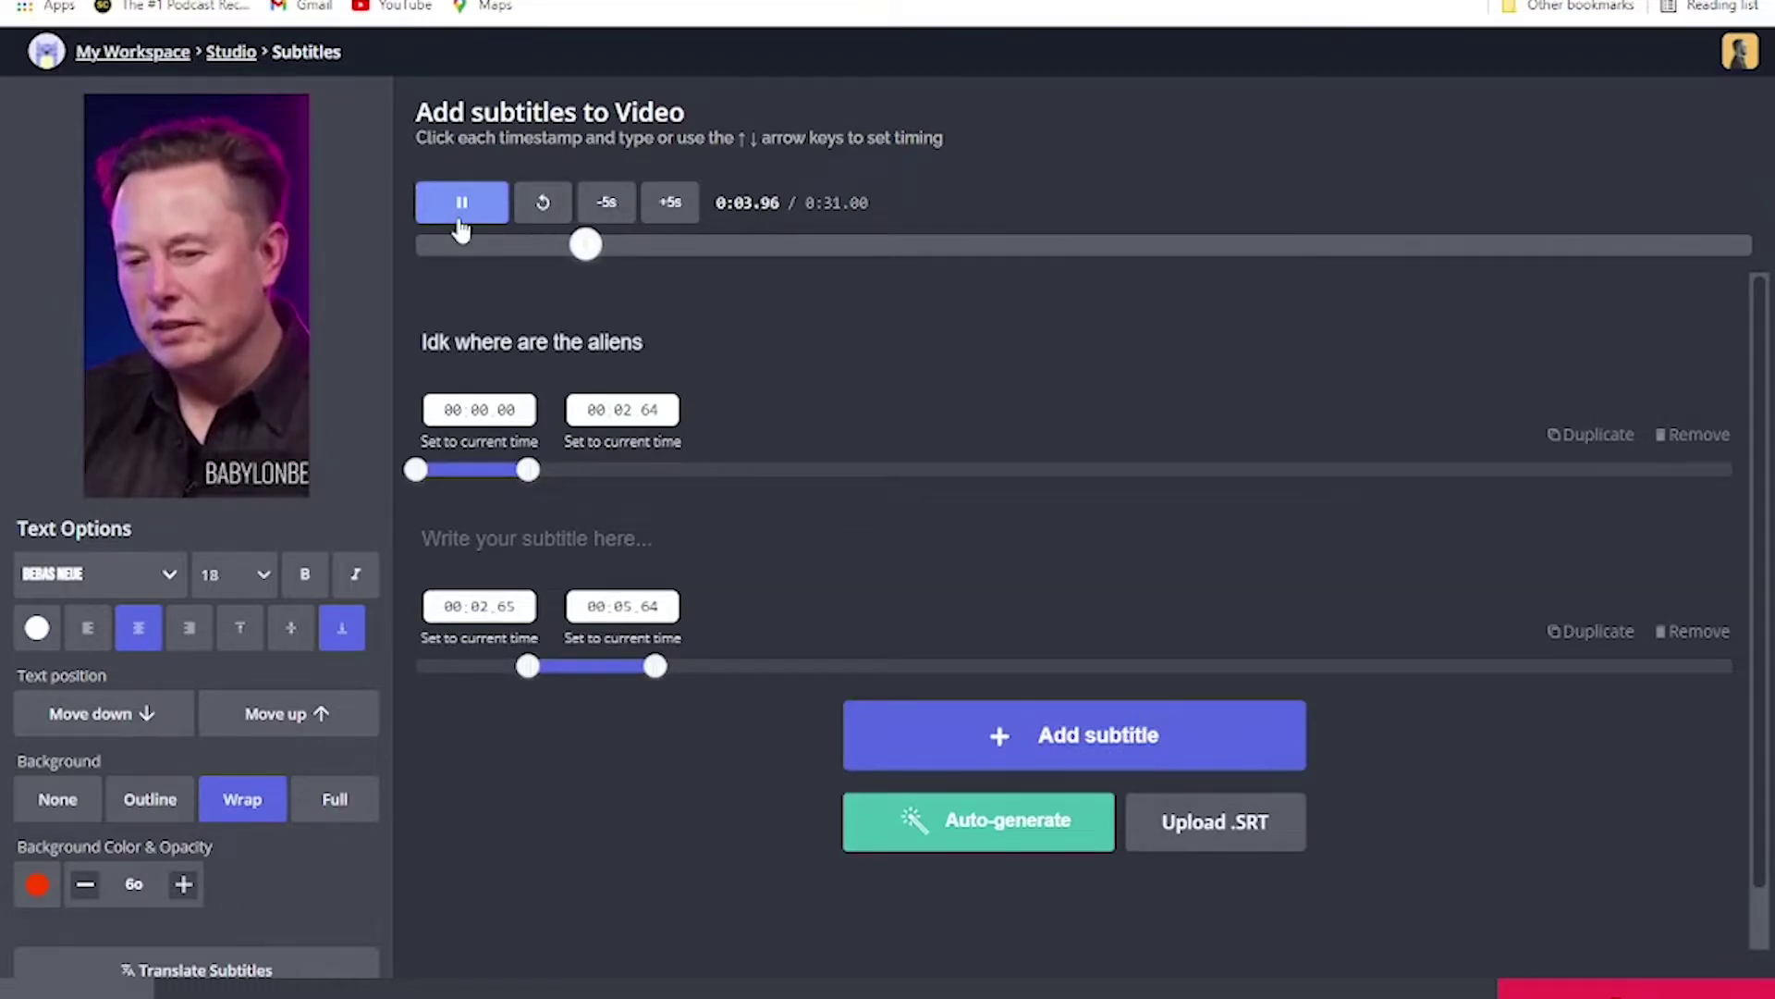
pyautogui.click(460, 227)
pyautogui.click(638, 642)
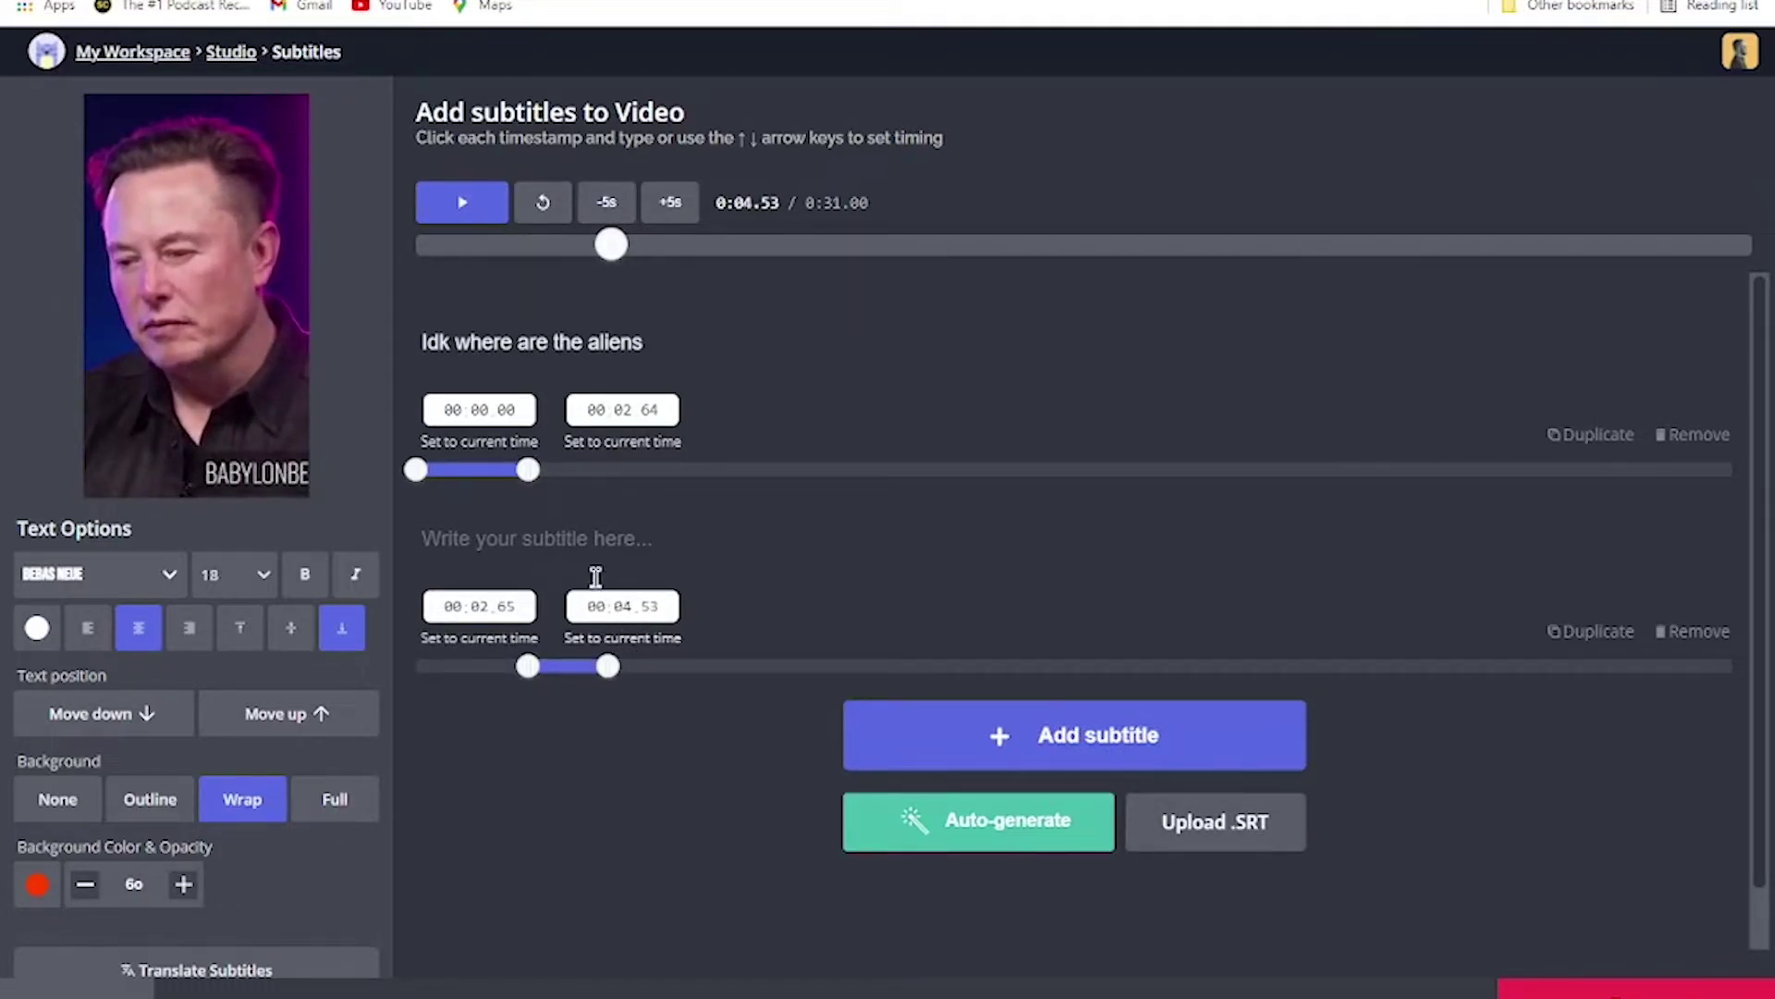
pyautogui.click(572, 549)
pyautogui.write('maybe th')
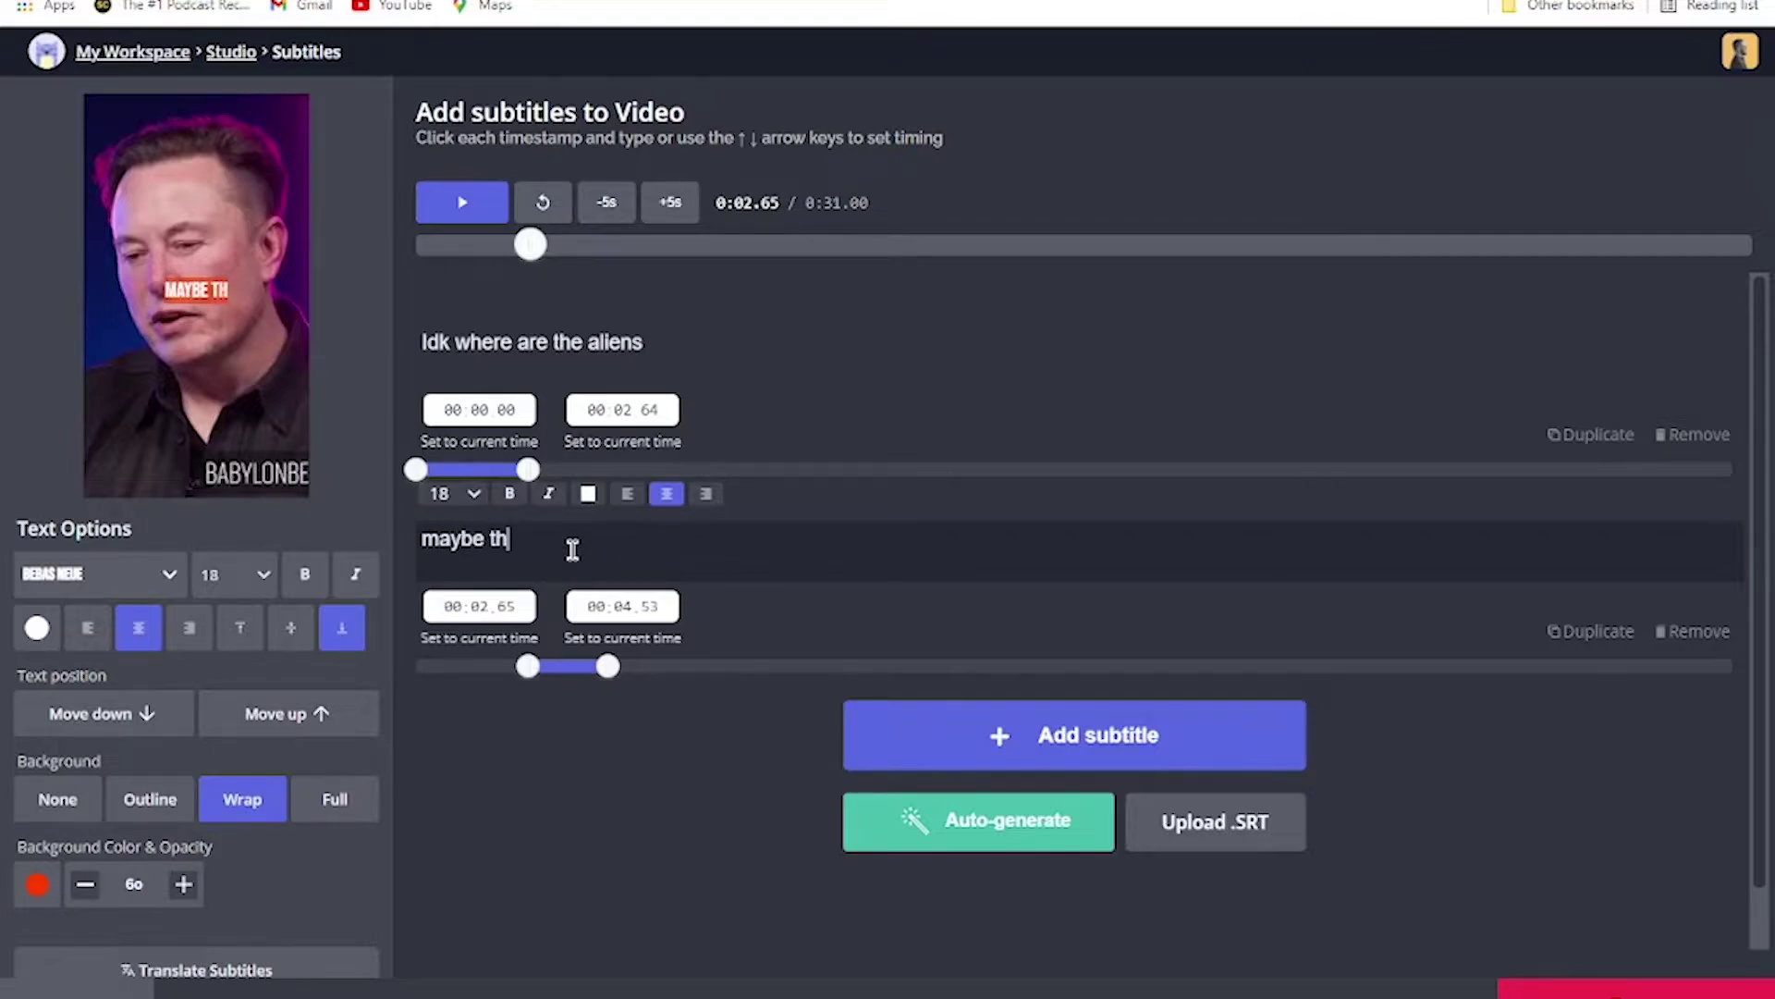
pyautogui.write("ey're aren't")
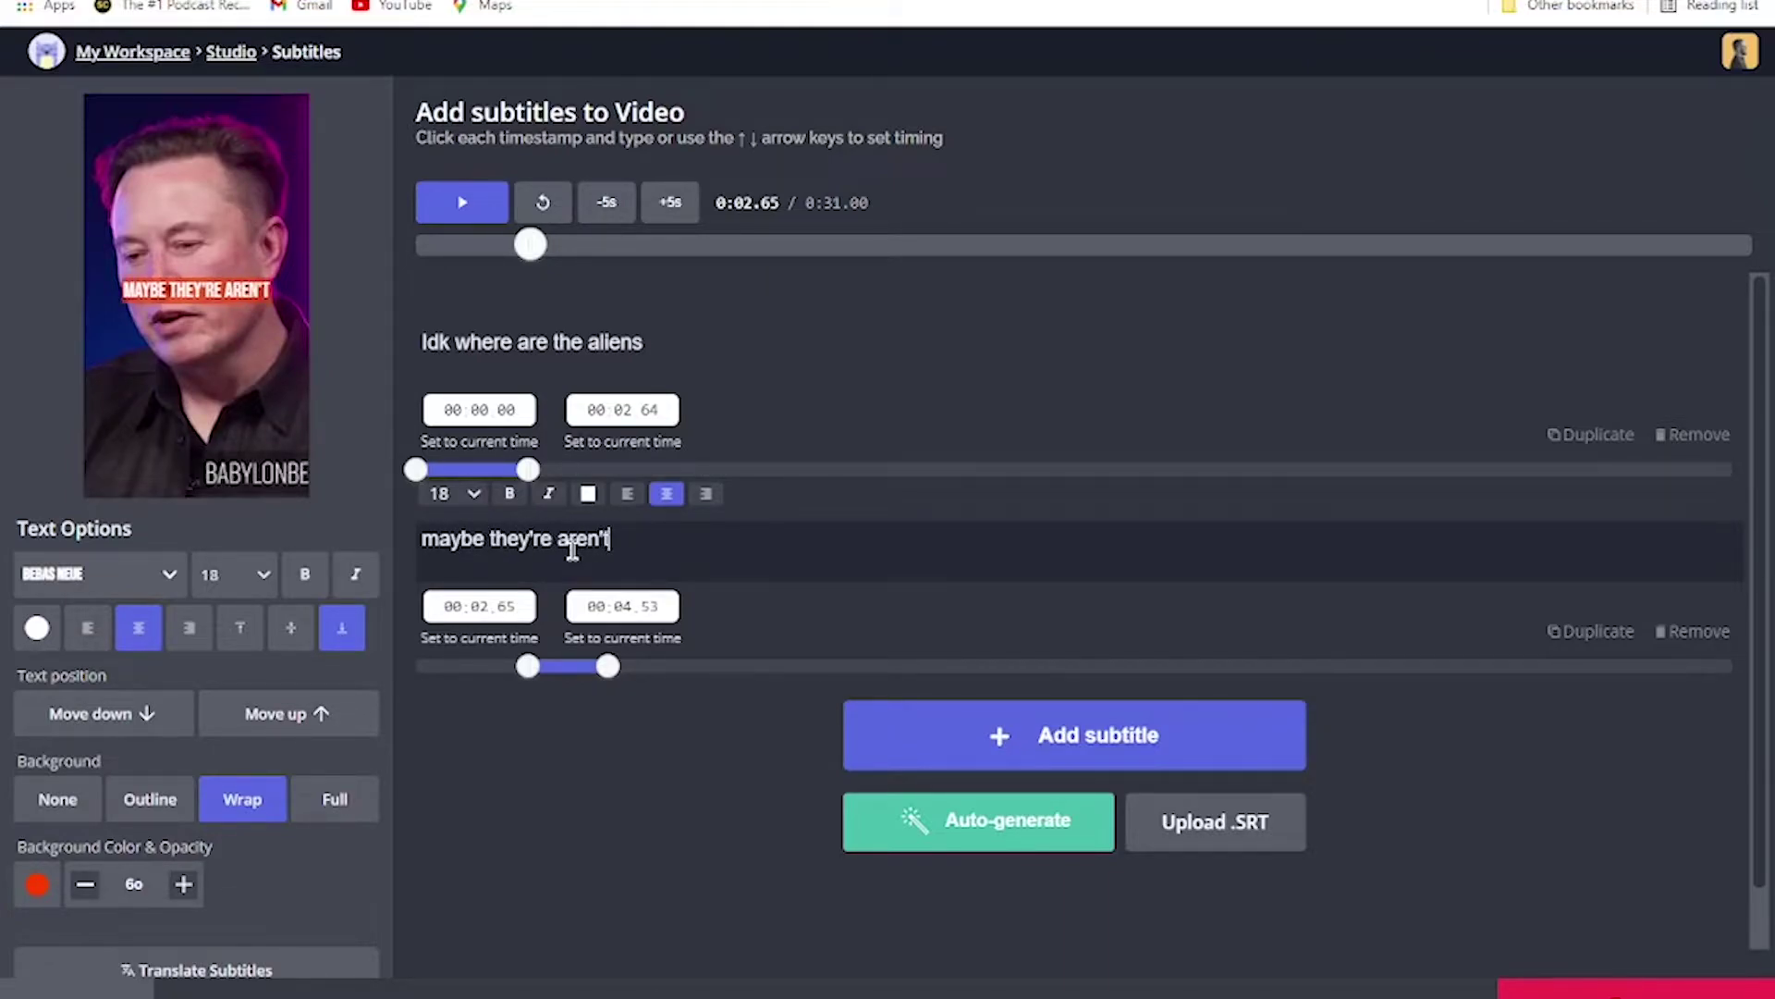
pyautogui.press('Return')
pyautogui.write('any in this')
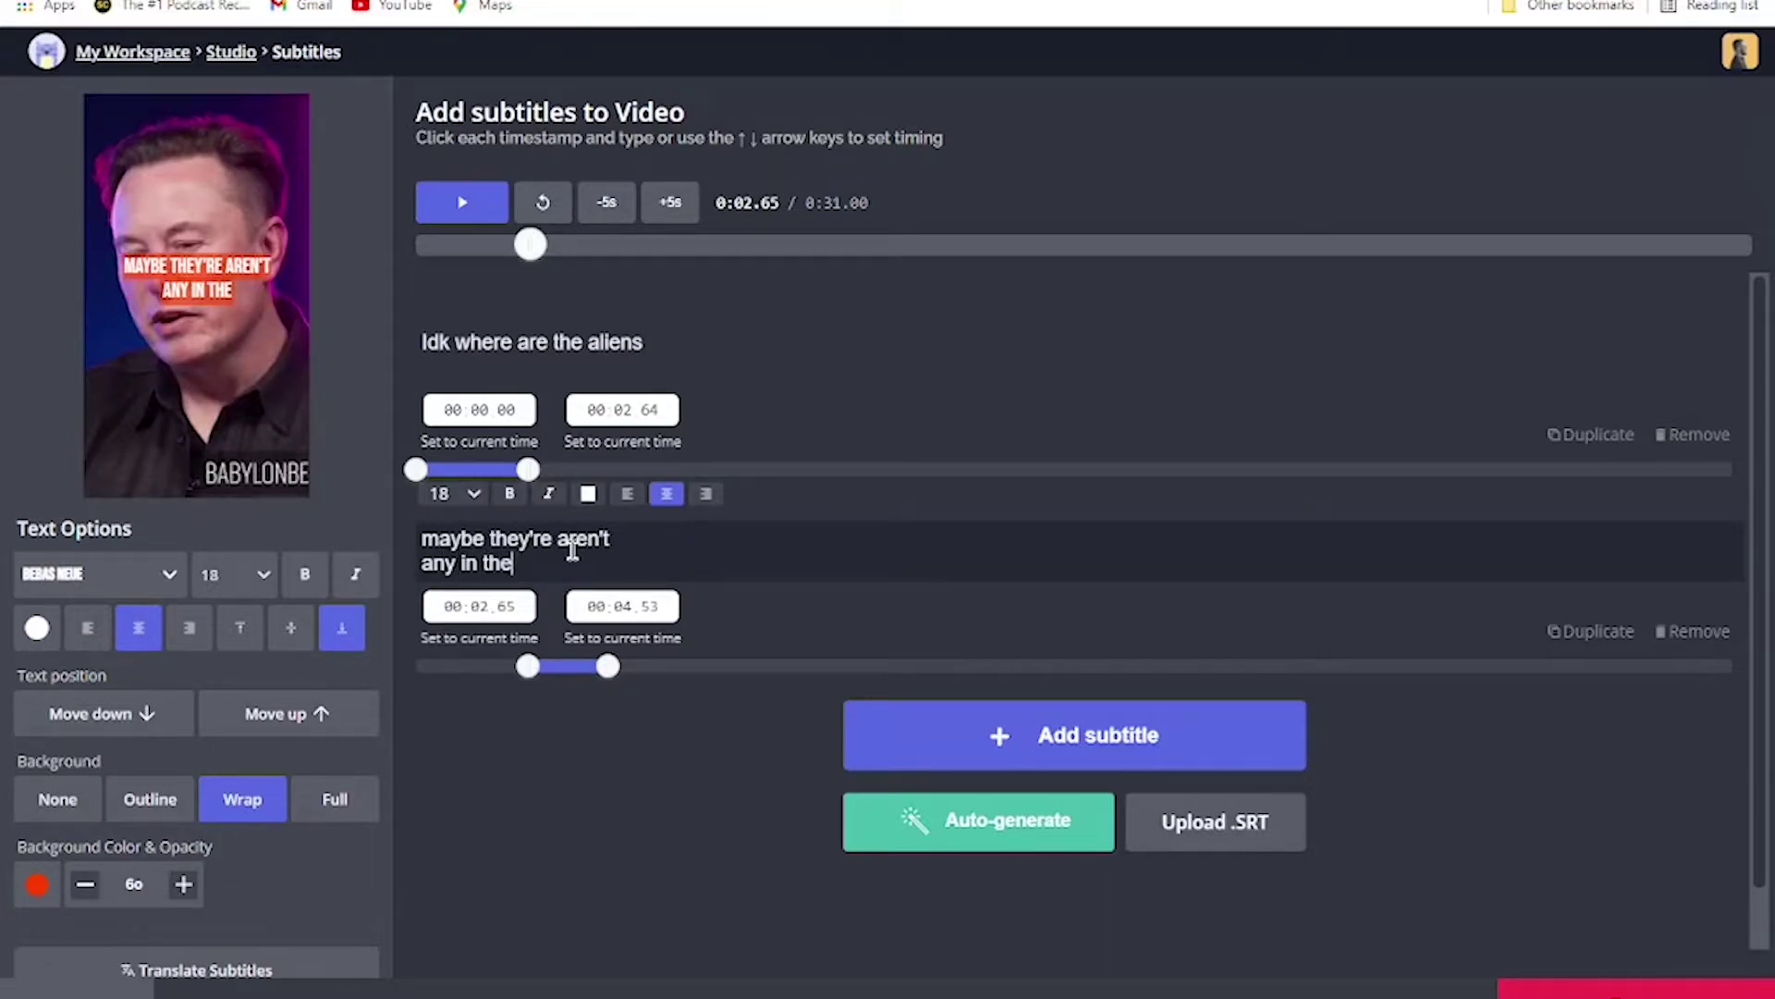
pyautogui.write(' galaxy.')
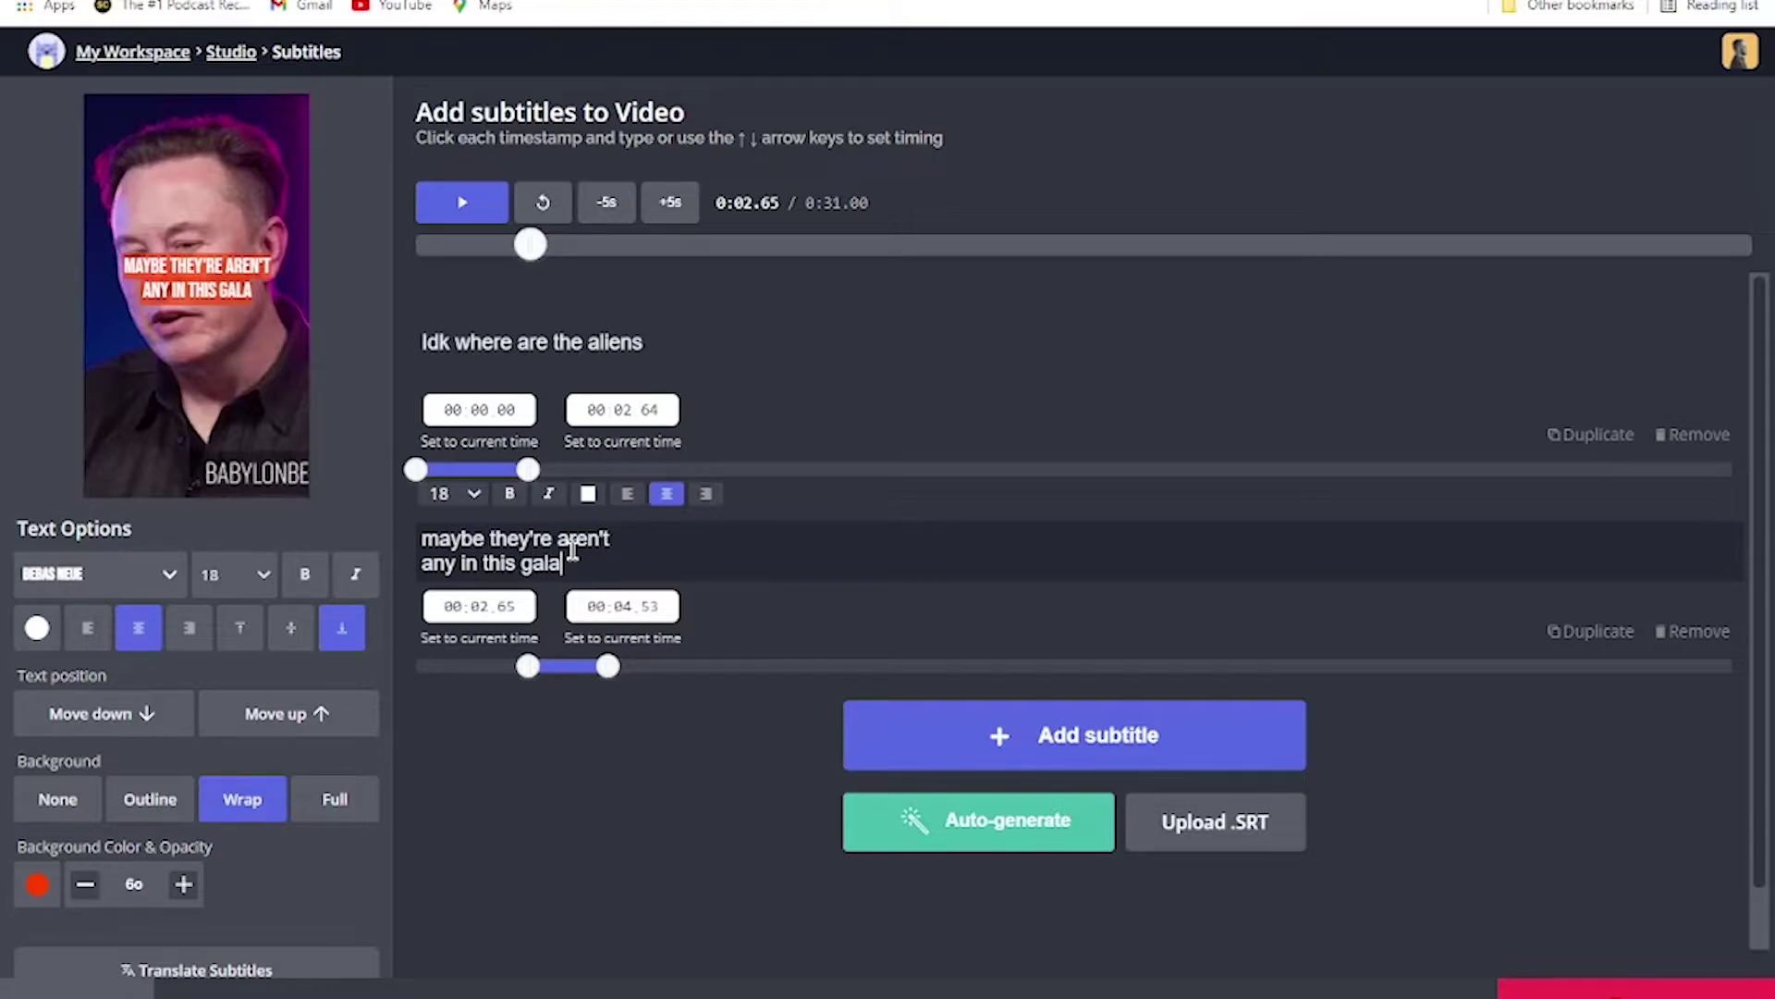
pyautogui.click(430, 264)
# Rewind and play both subtitles from the start to check their timing.
pyautogui.click(418, 246)
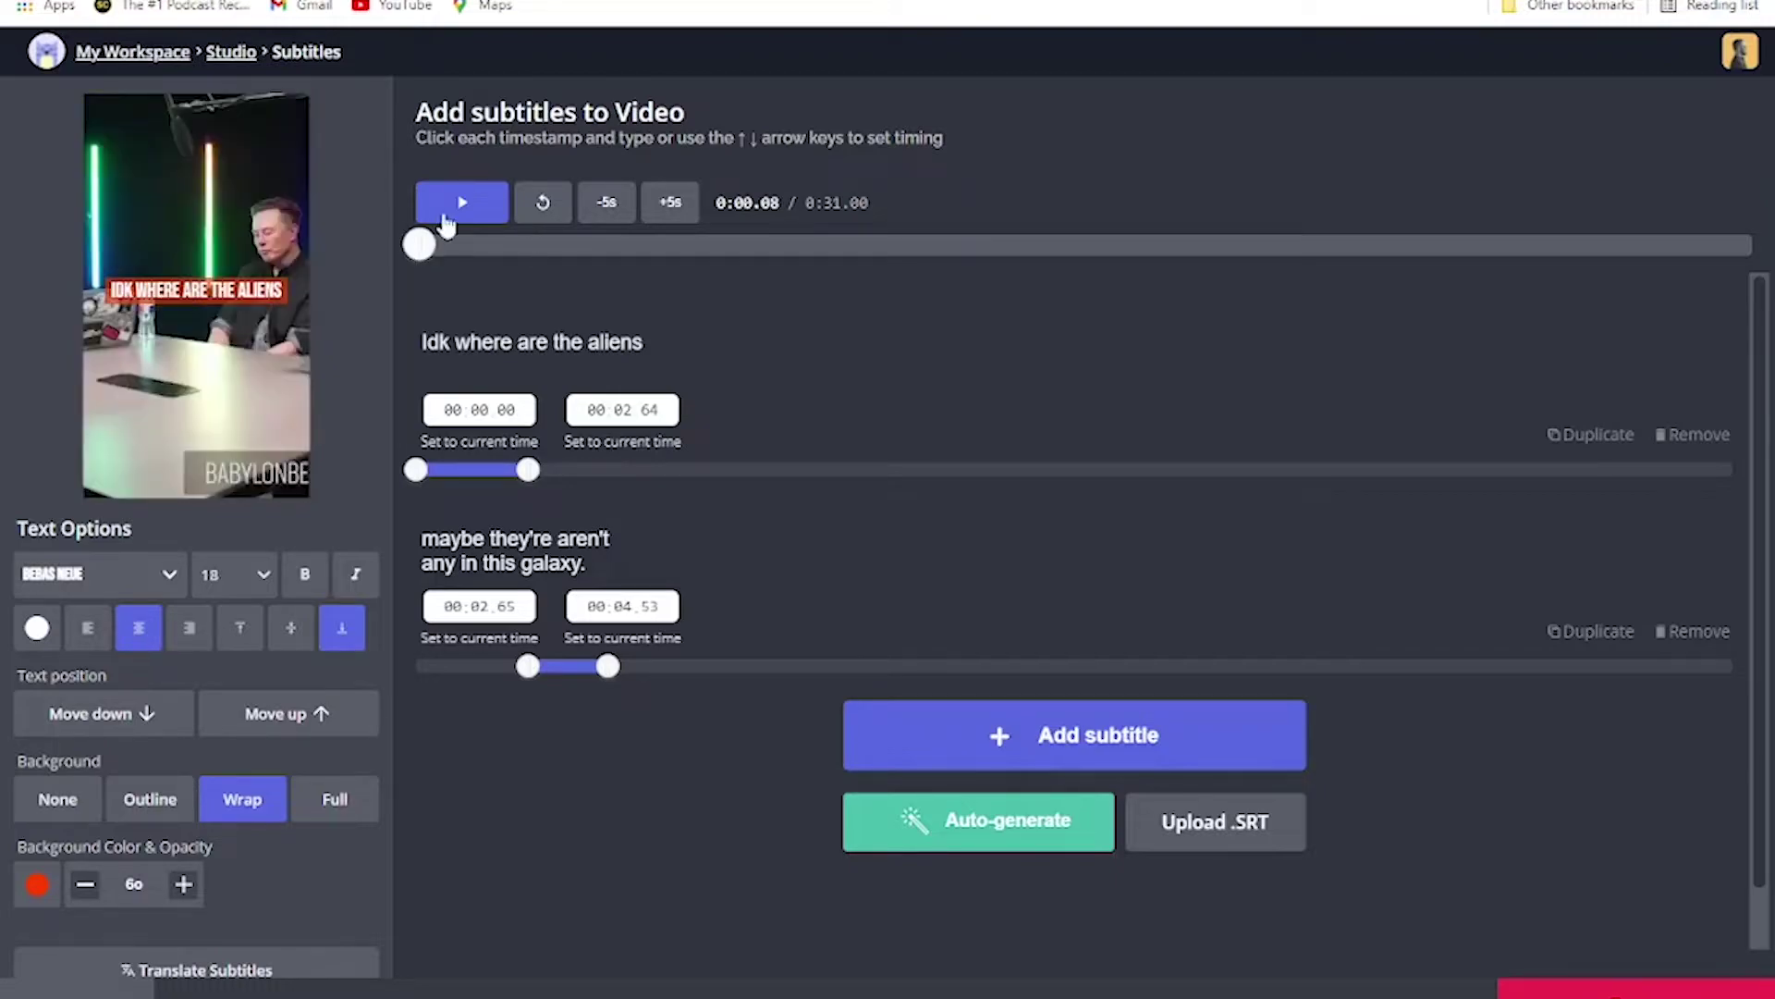
pyautogui.click(462, 206)
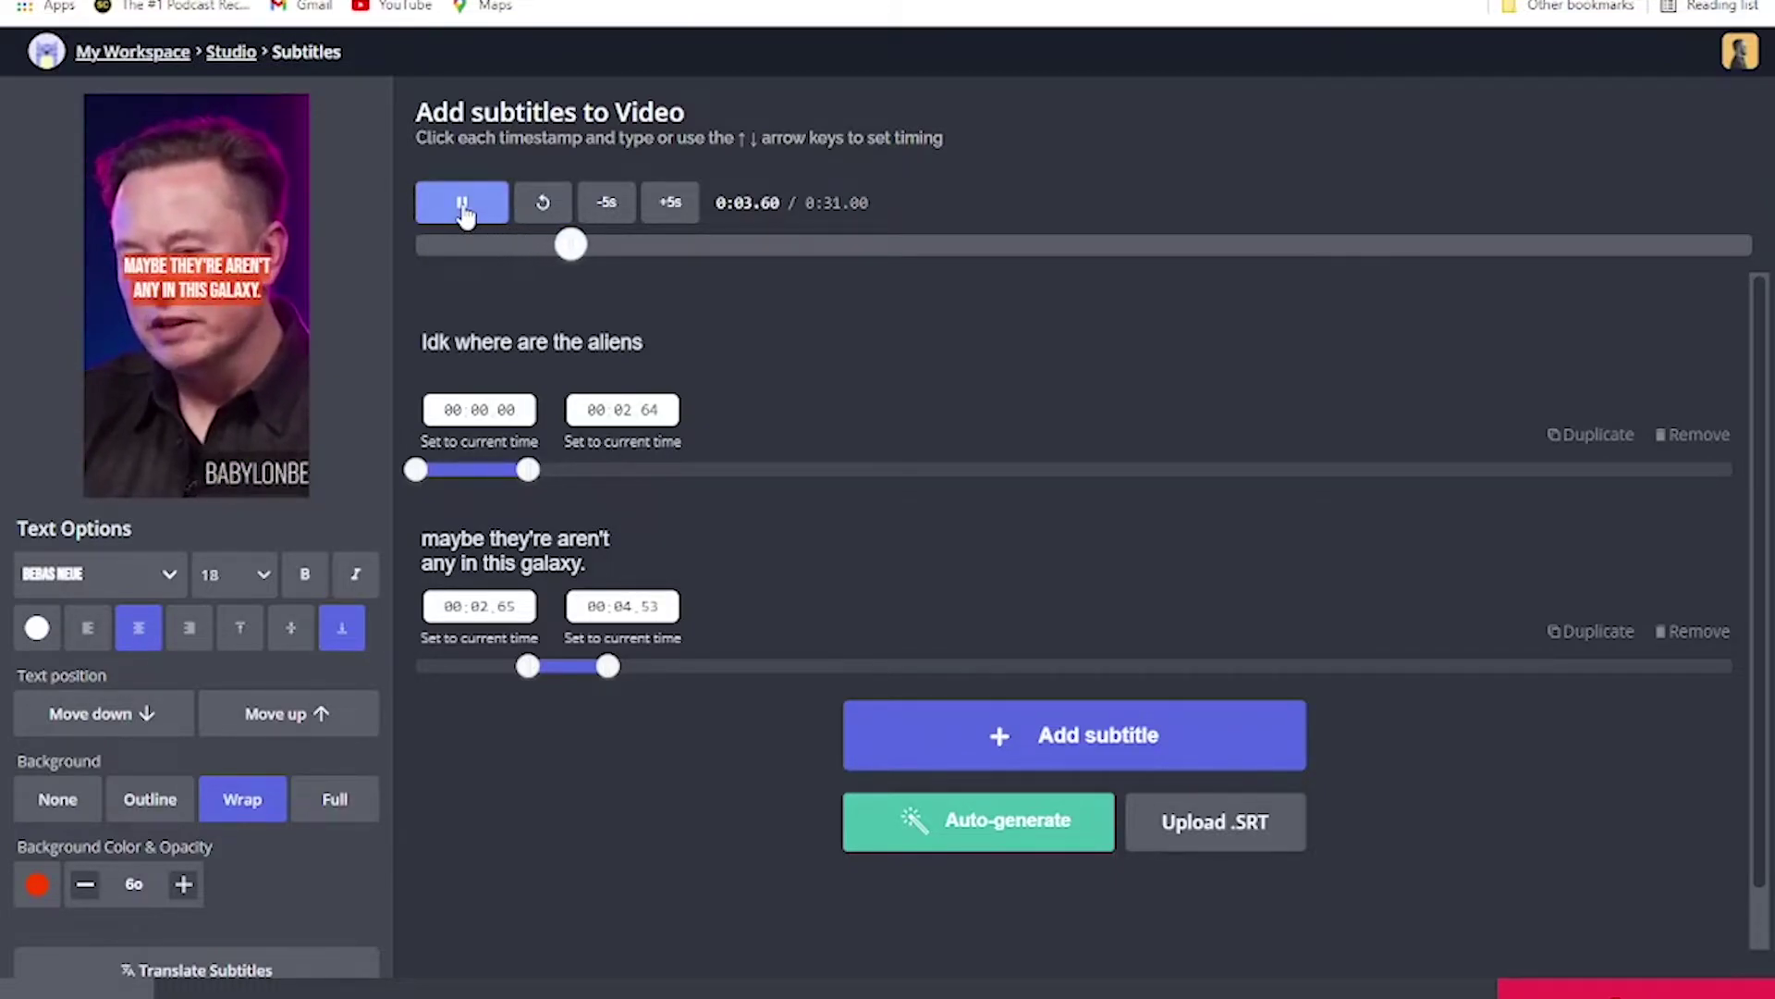
pyautogui.click(465, 213)
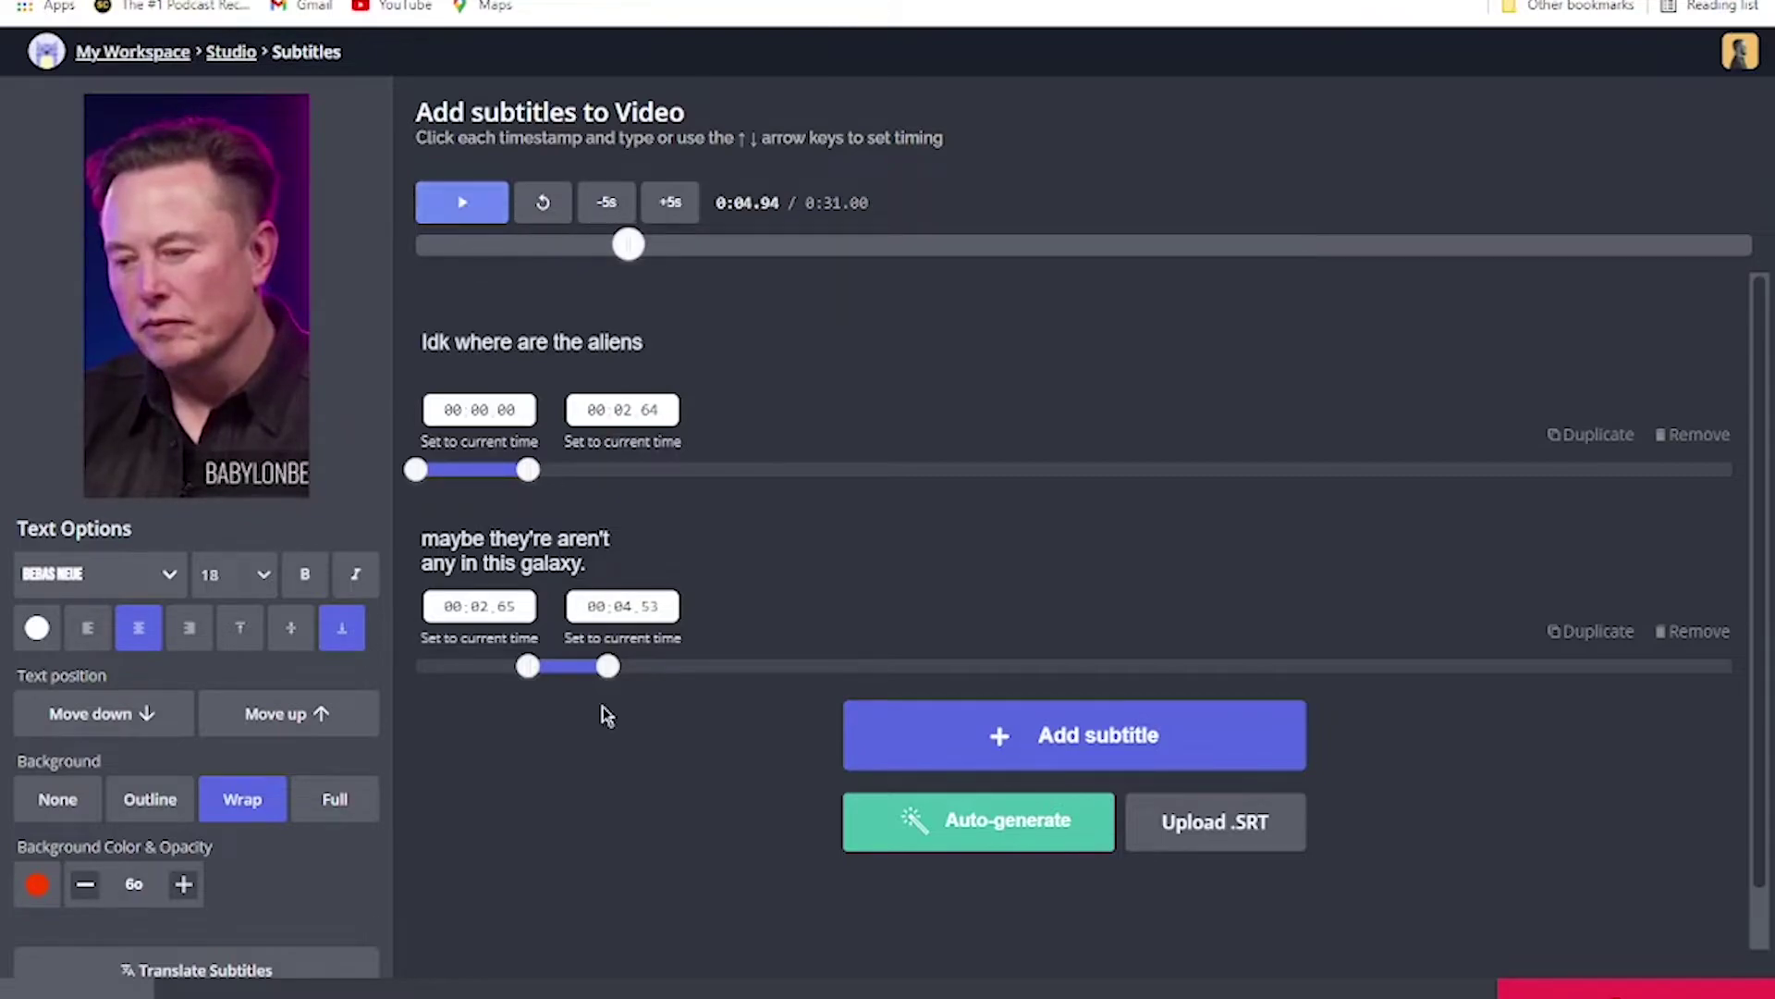
pyautogui.scroll(-1, 629, 826)
pyautogui.scroll(1, 634, 828)
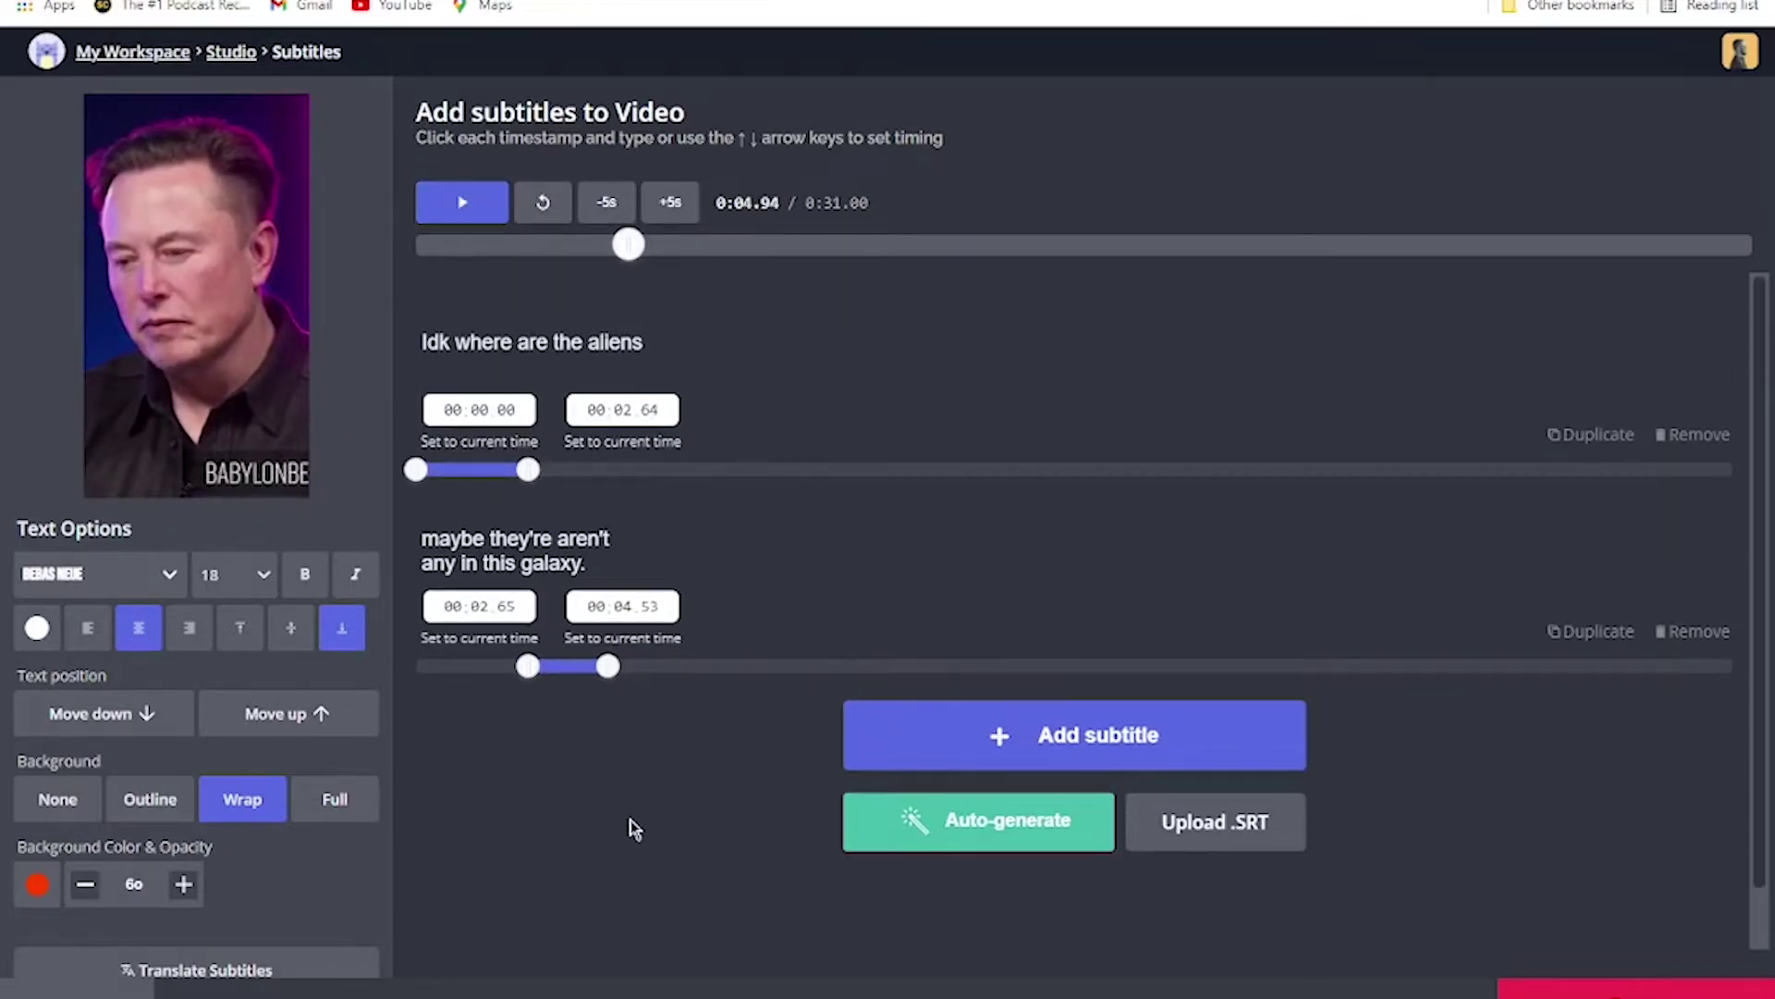
# Auto-generate subtitles from the speech with English (United States) as the language.
pyautogui.click(1008, 819)
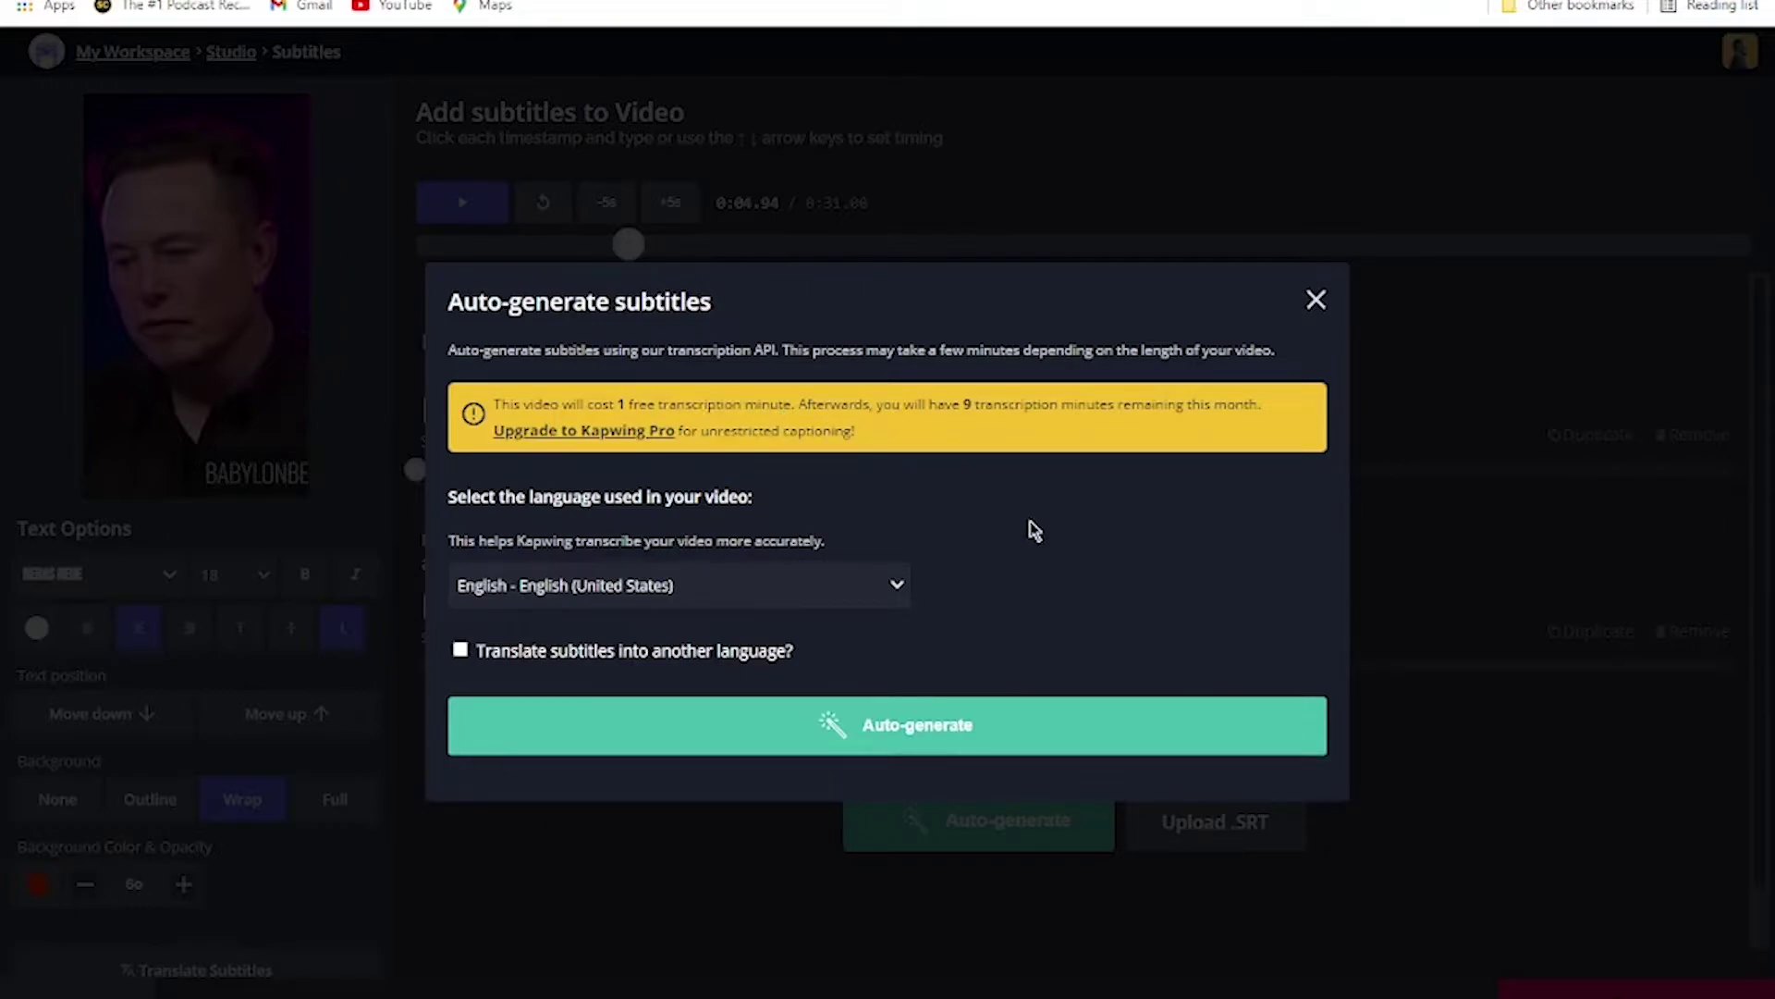
pyautogui.click(864, 731)
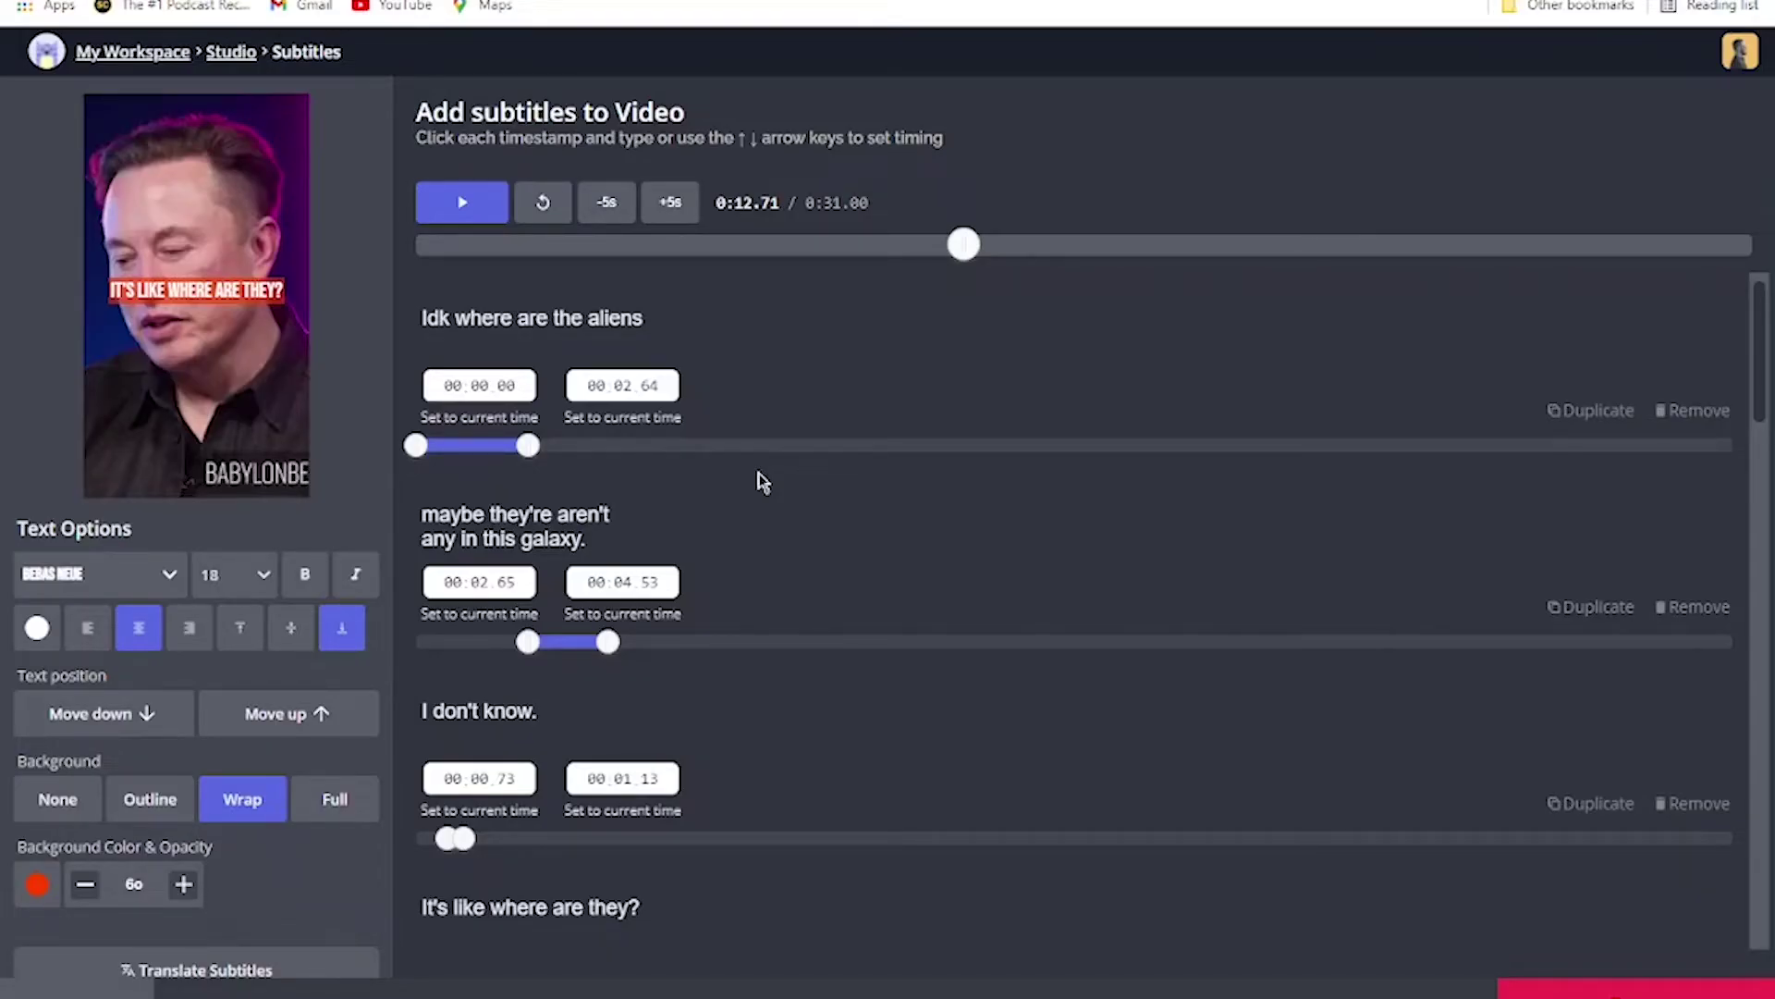
# During playback, move the captions down twice and up once, then scroll the subtitle list.
pyautogui.click(467, 203)
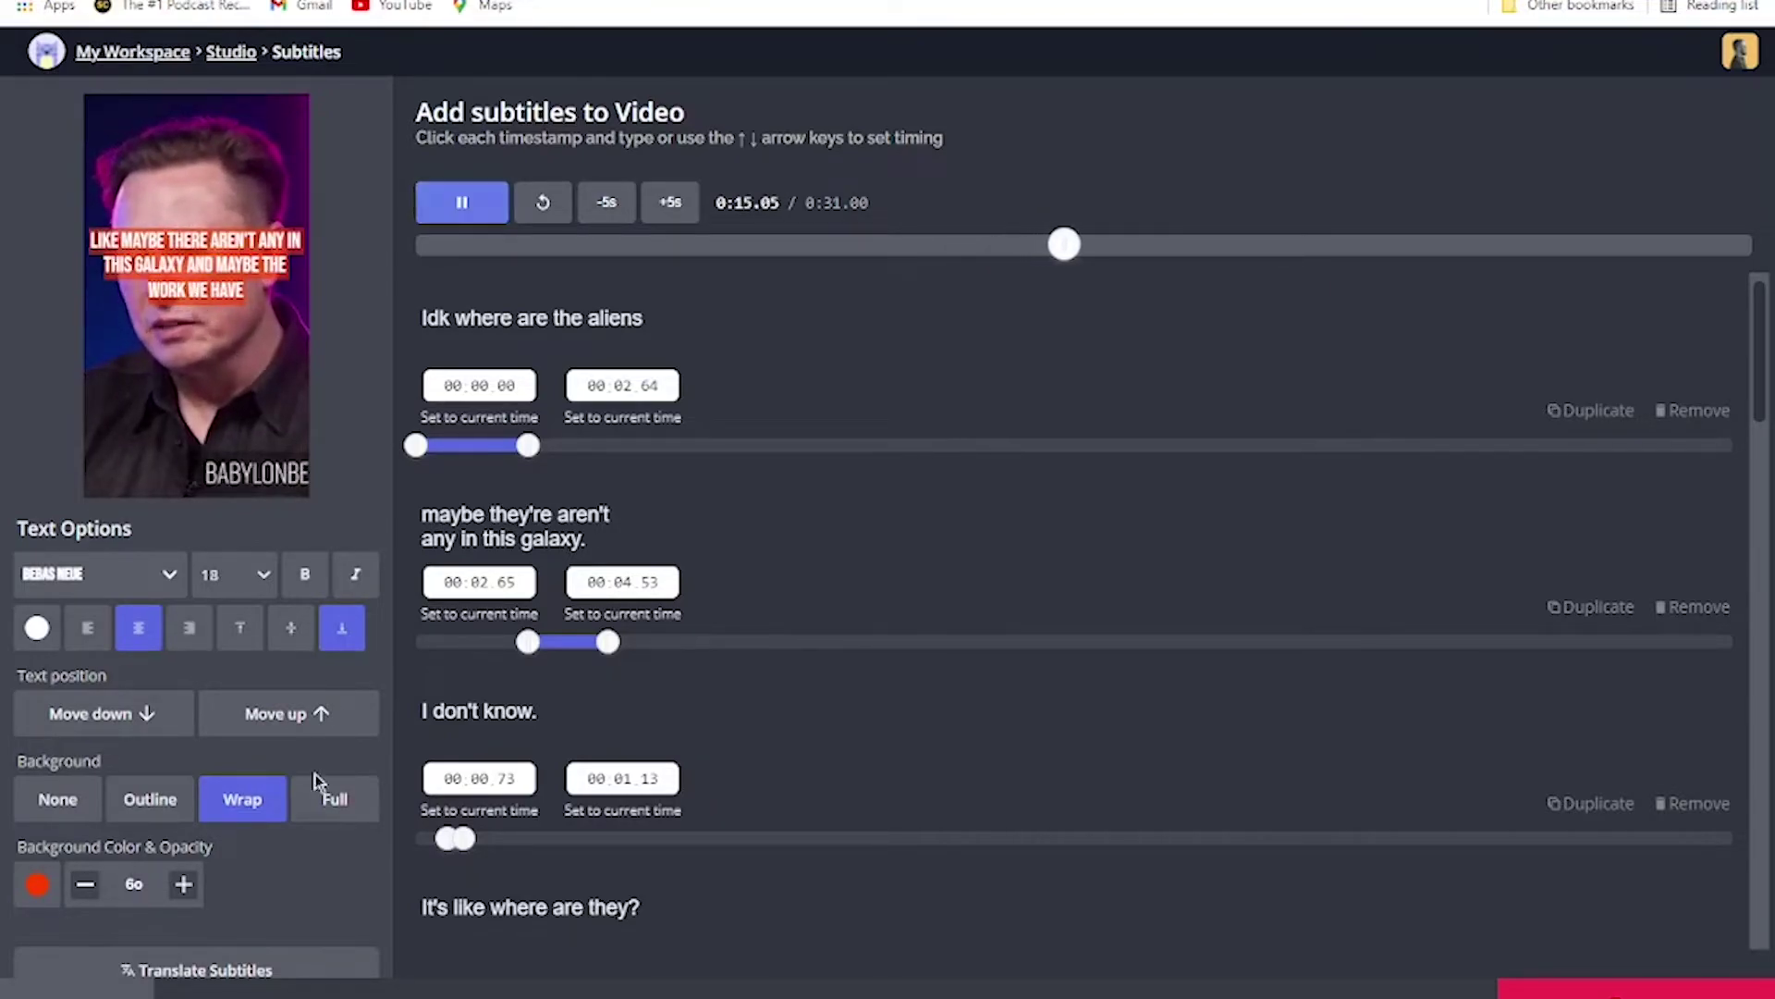
pyautogui.click(148, 720)
pyautogui.click(148, 719)
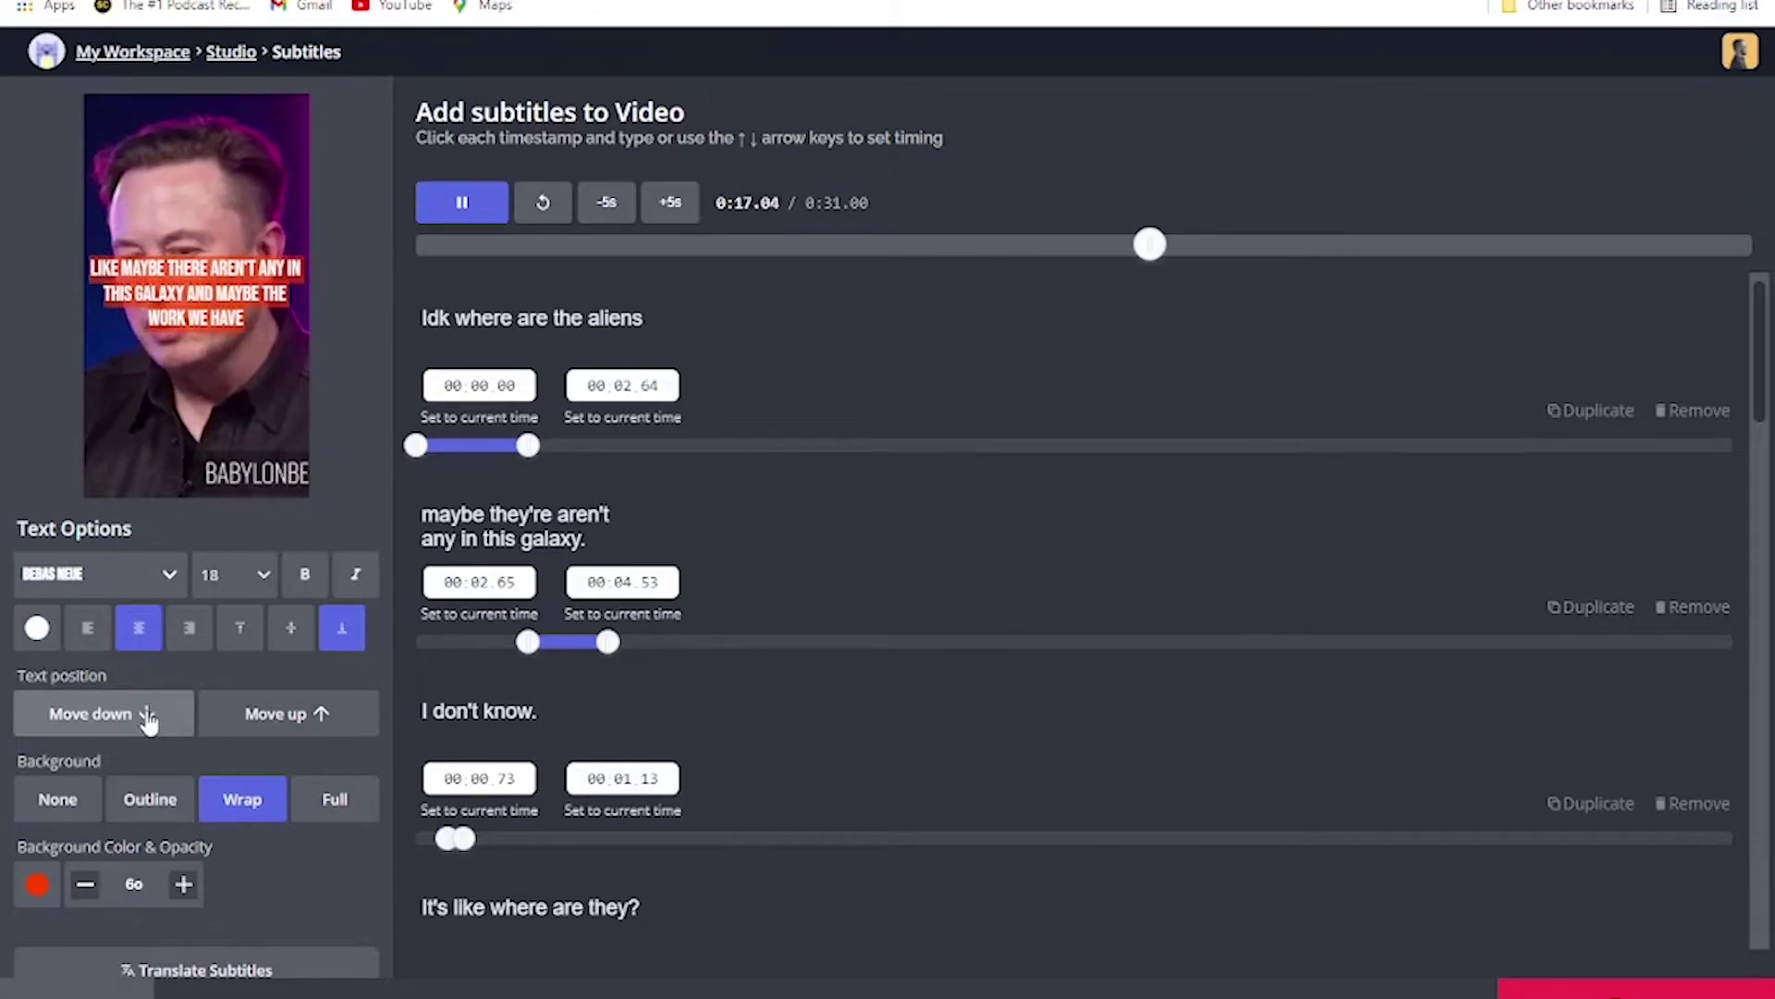
pyautogui.click(275, 721)
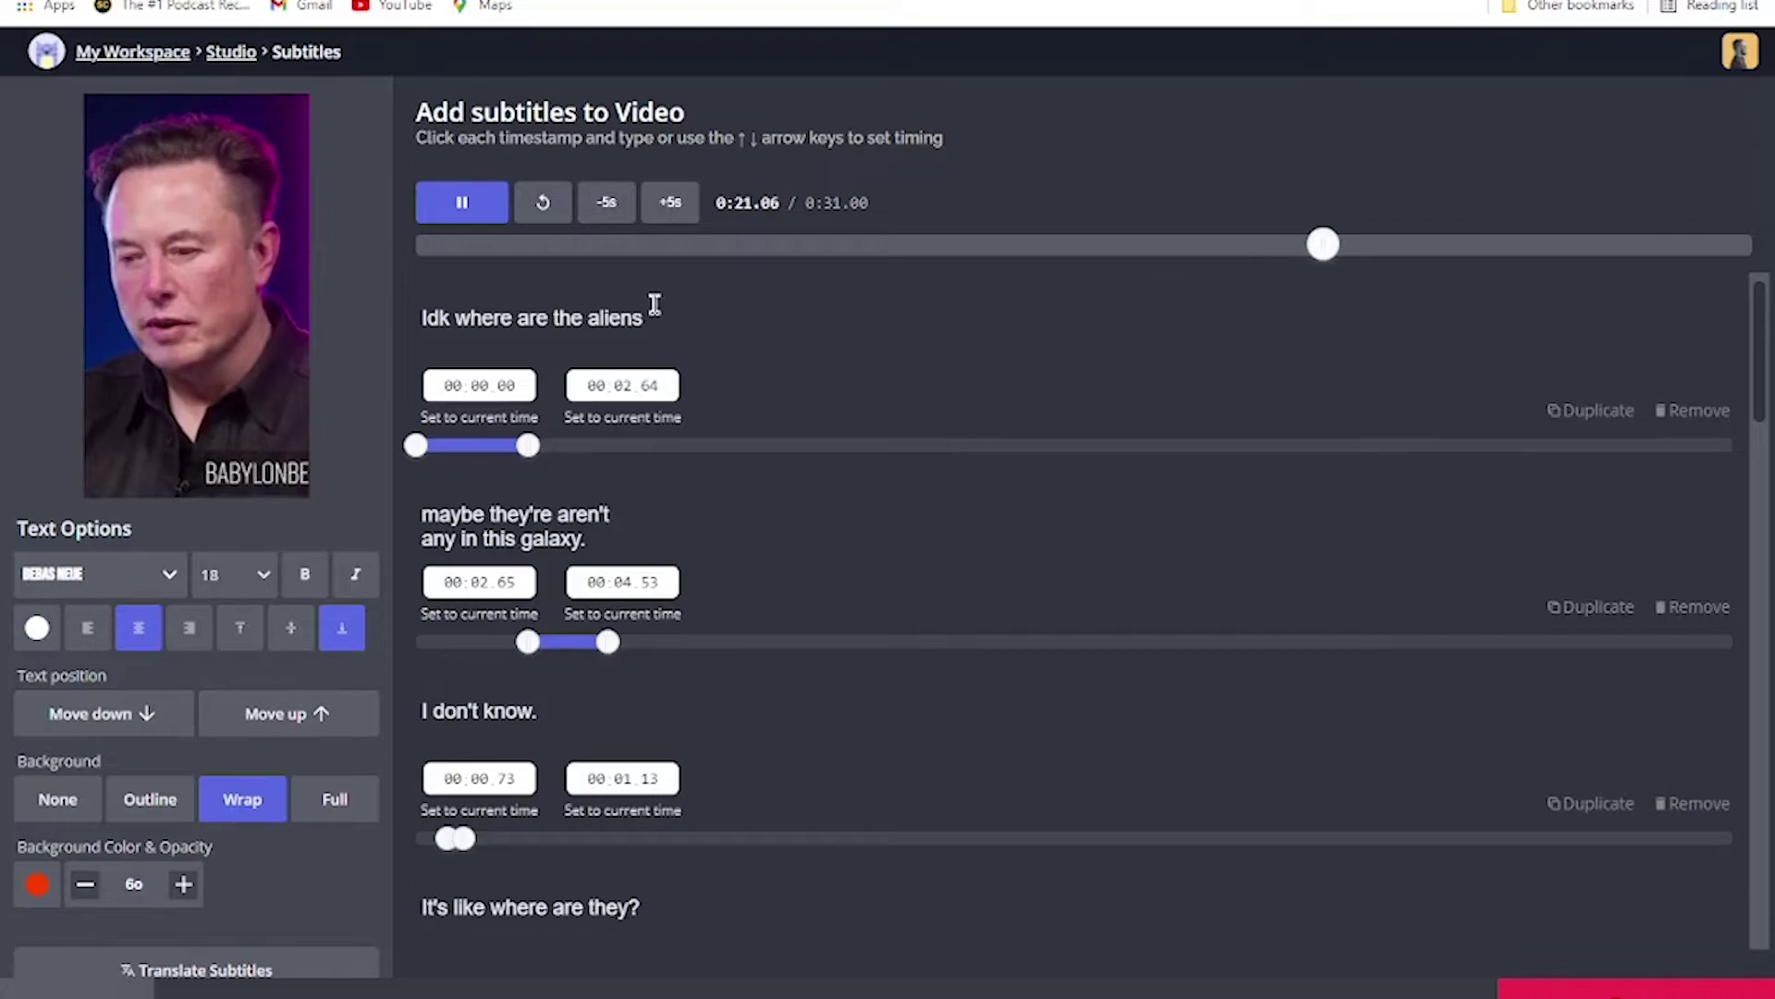
pyautogui.click(463, 211)
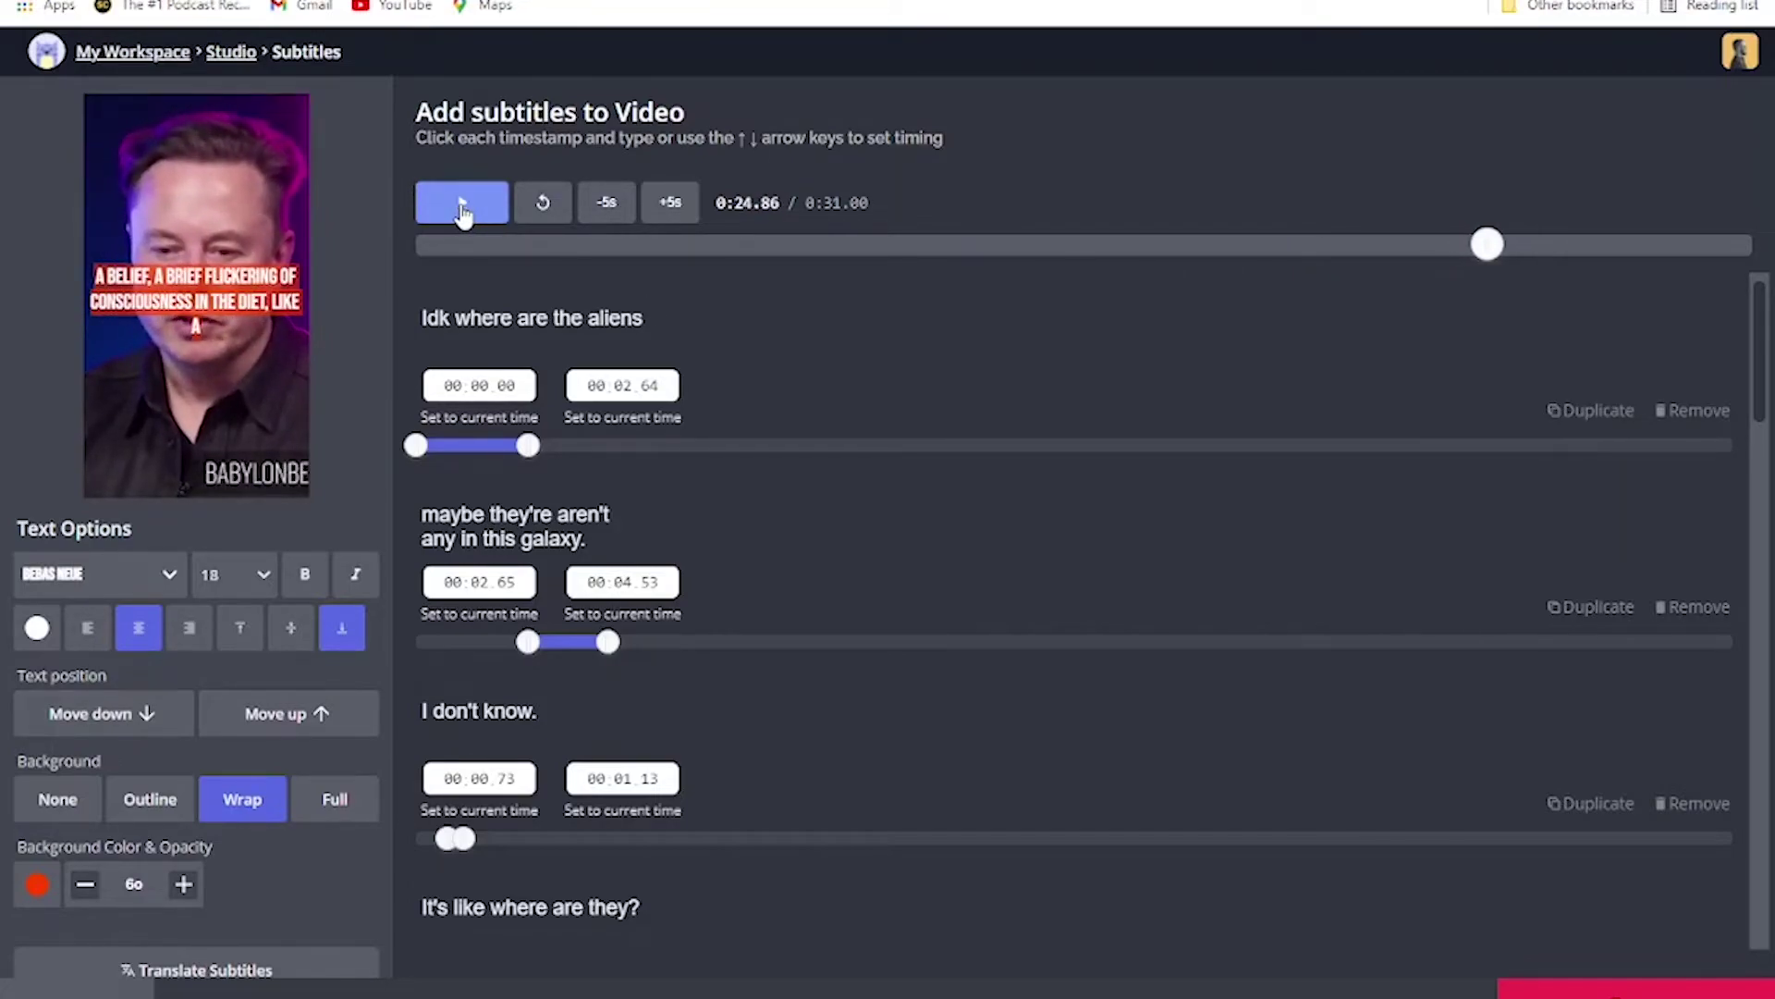
pyautogui.scroll(-10, 619, 555)
pyautogui.scroll(-7, 627, 638)
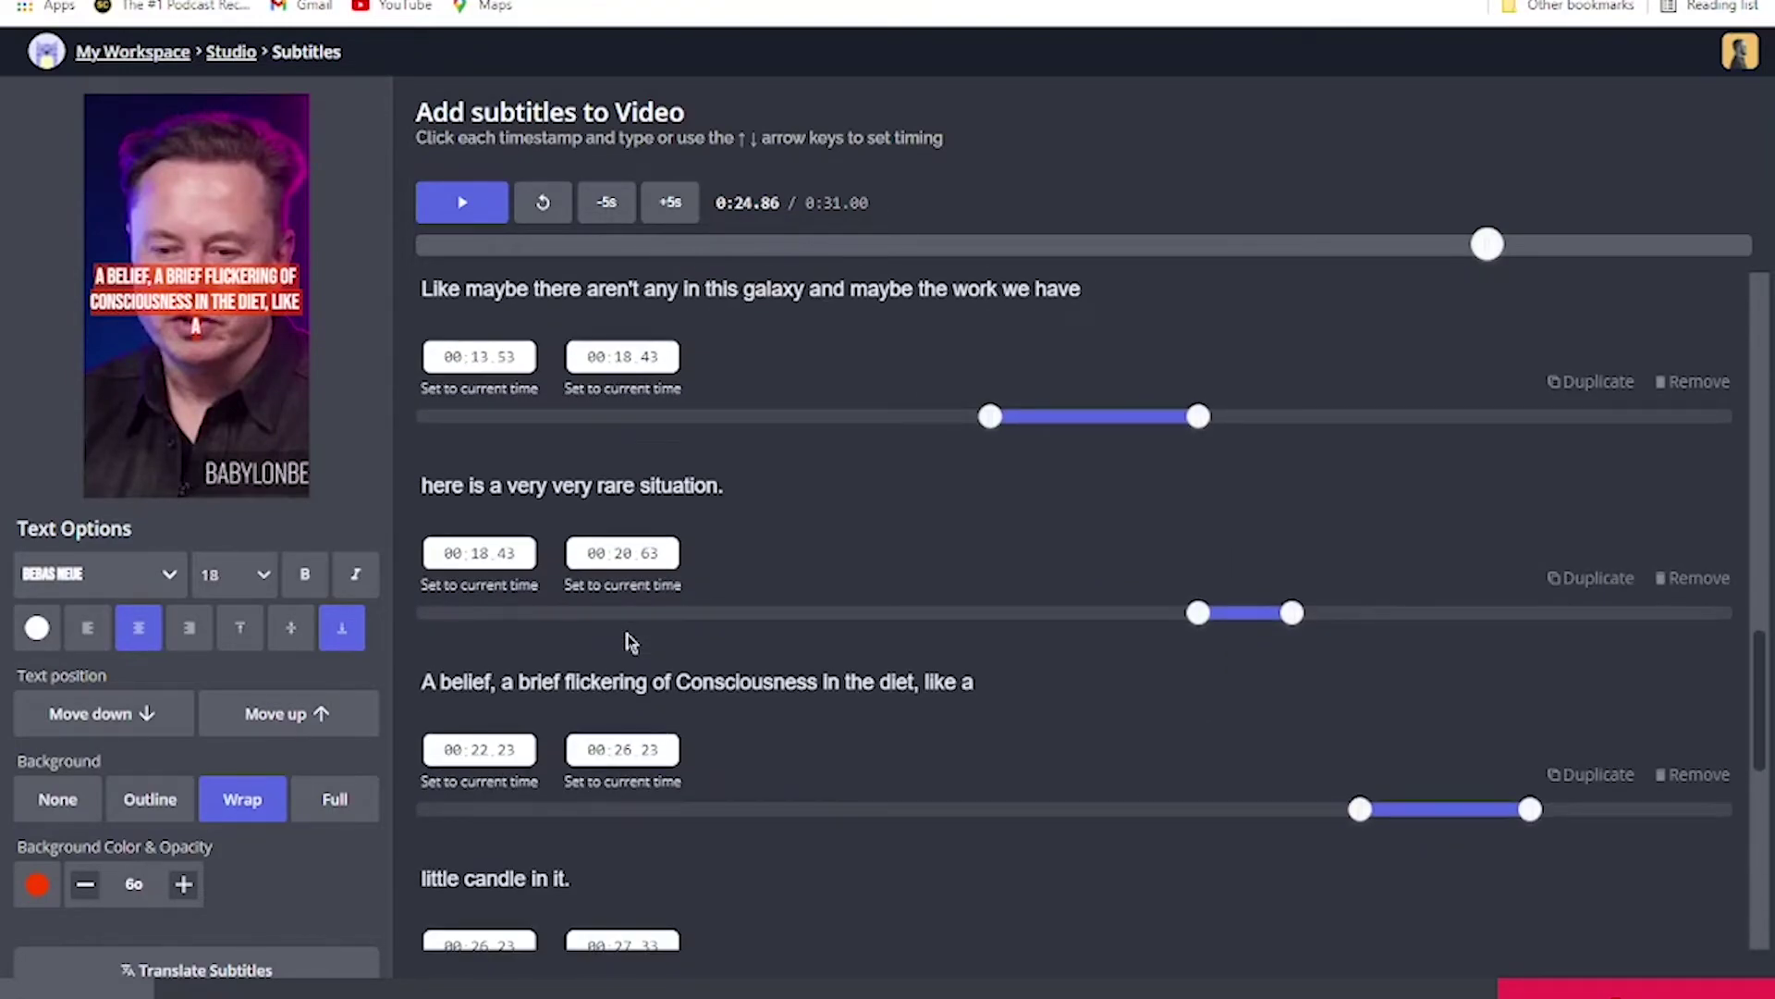
pyautogui.scroll(-1, 627, 640)
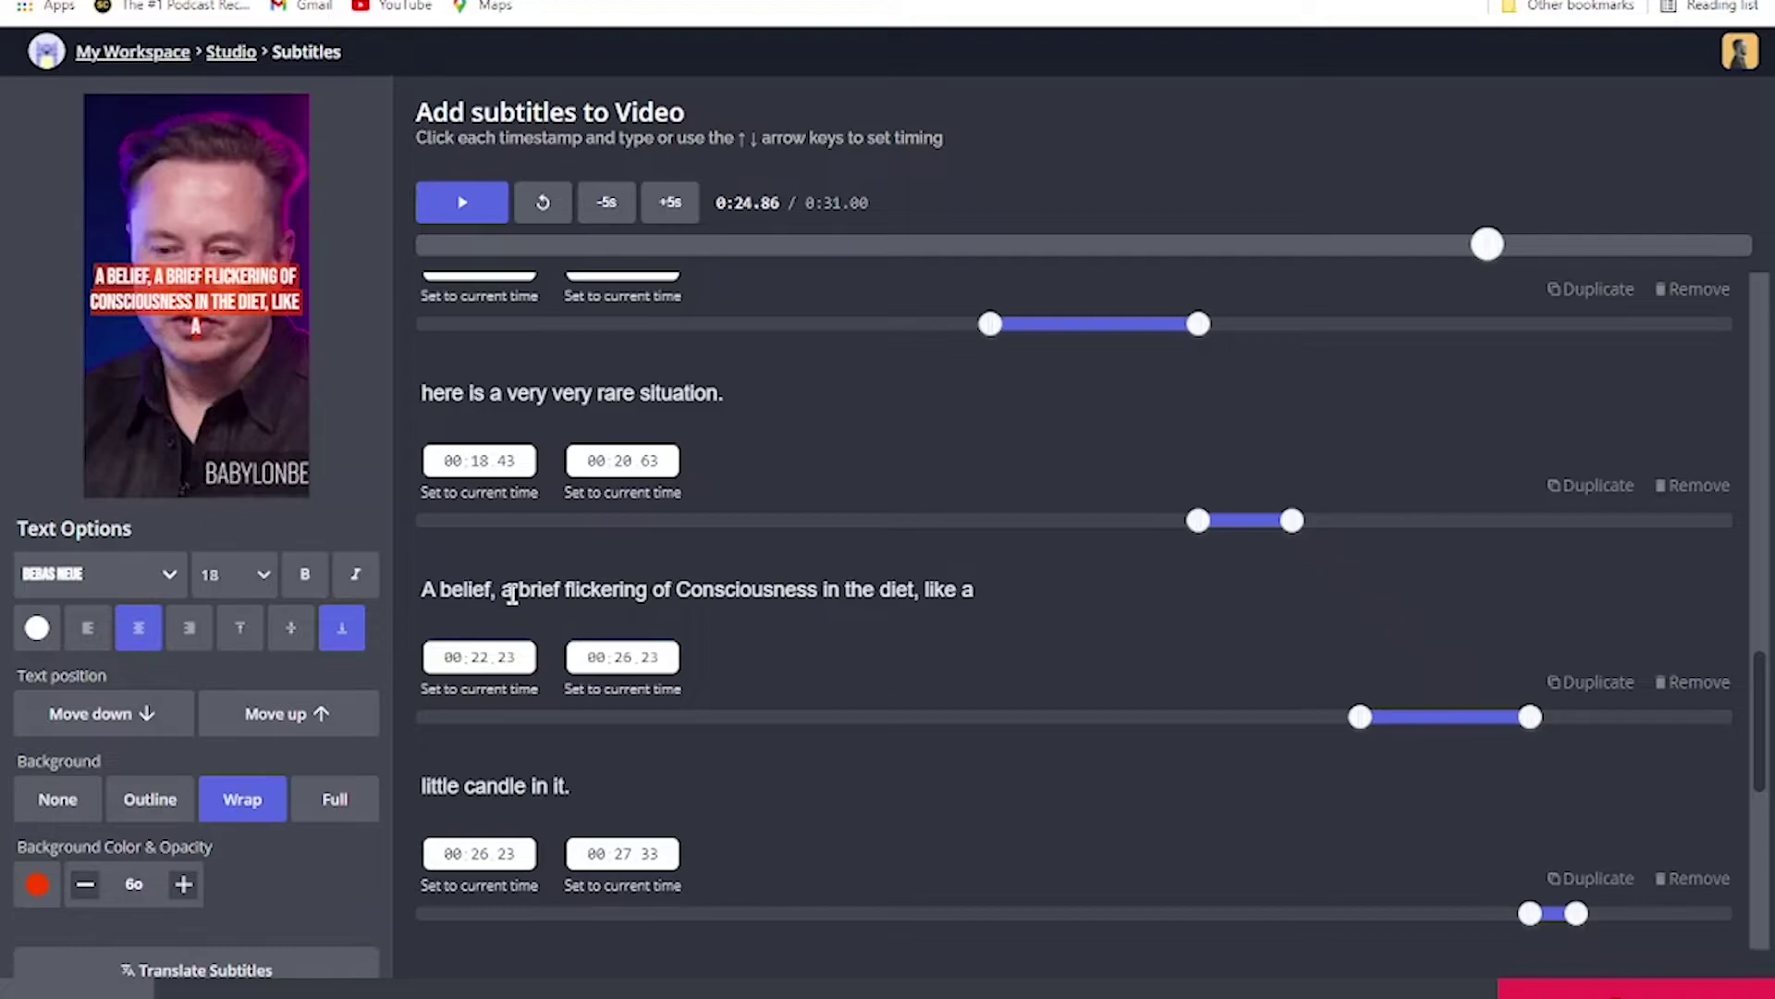
# Replace the opening words 'A belief, a' with 'A' in the caption.
pyautogui.moveTo(511, 593); pyautogui.dragTo(416, 602)
pyautogui.press('BackSpace')
pyautogui.write('A')
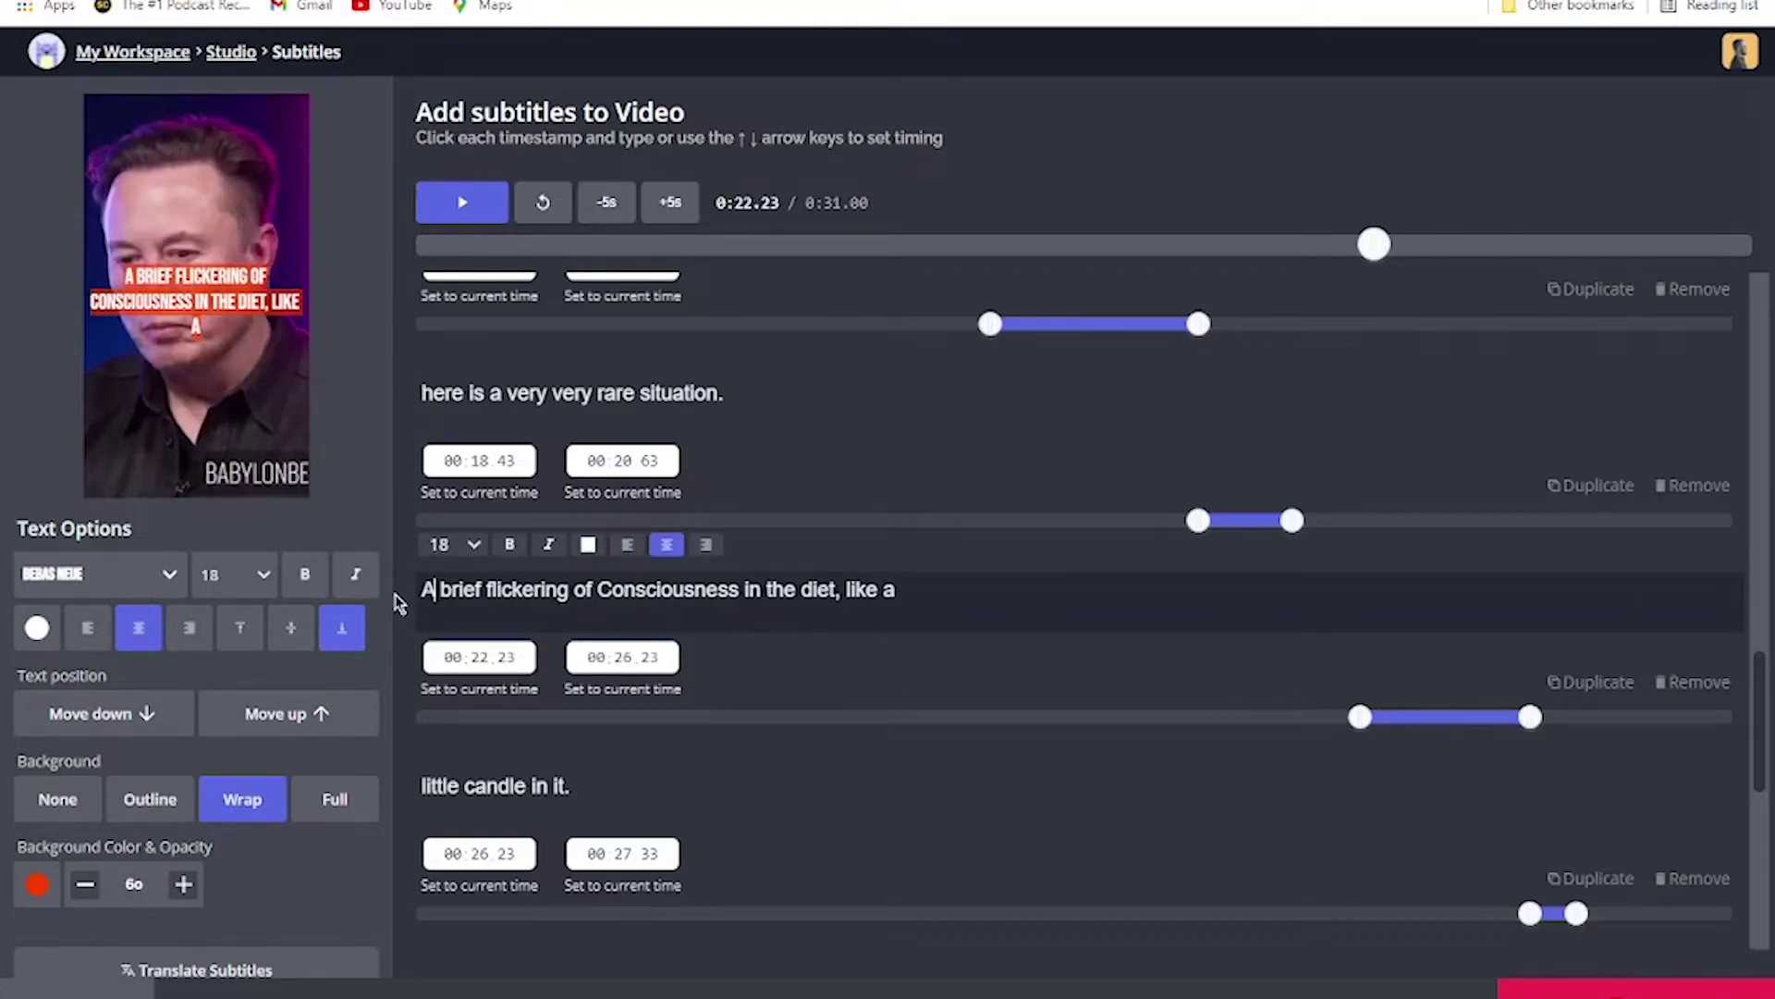
# Preview the edit, then break the caption onto a new line before 'in the diet, like a'.
pyautogui.click(473, 215)
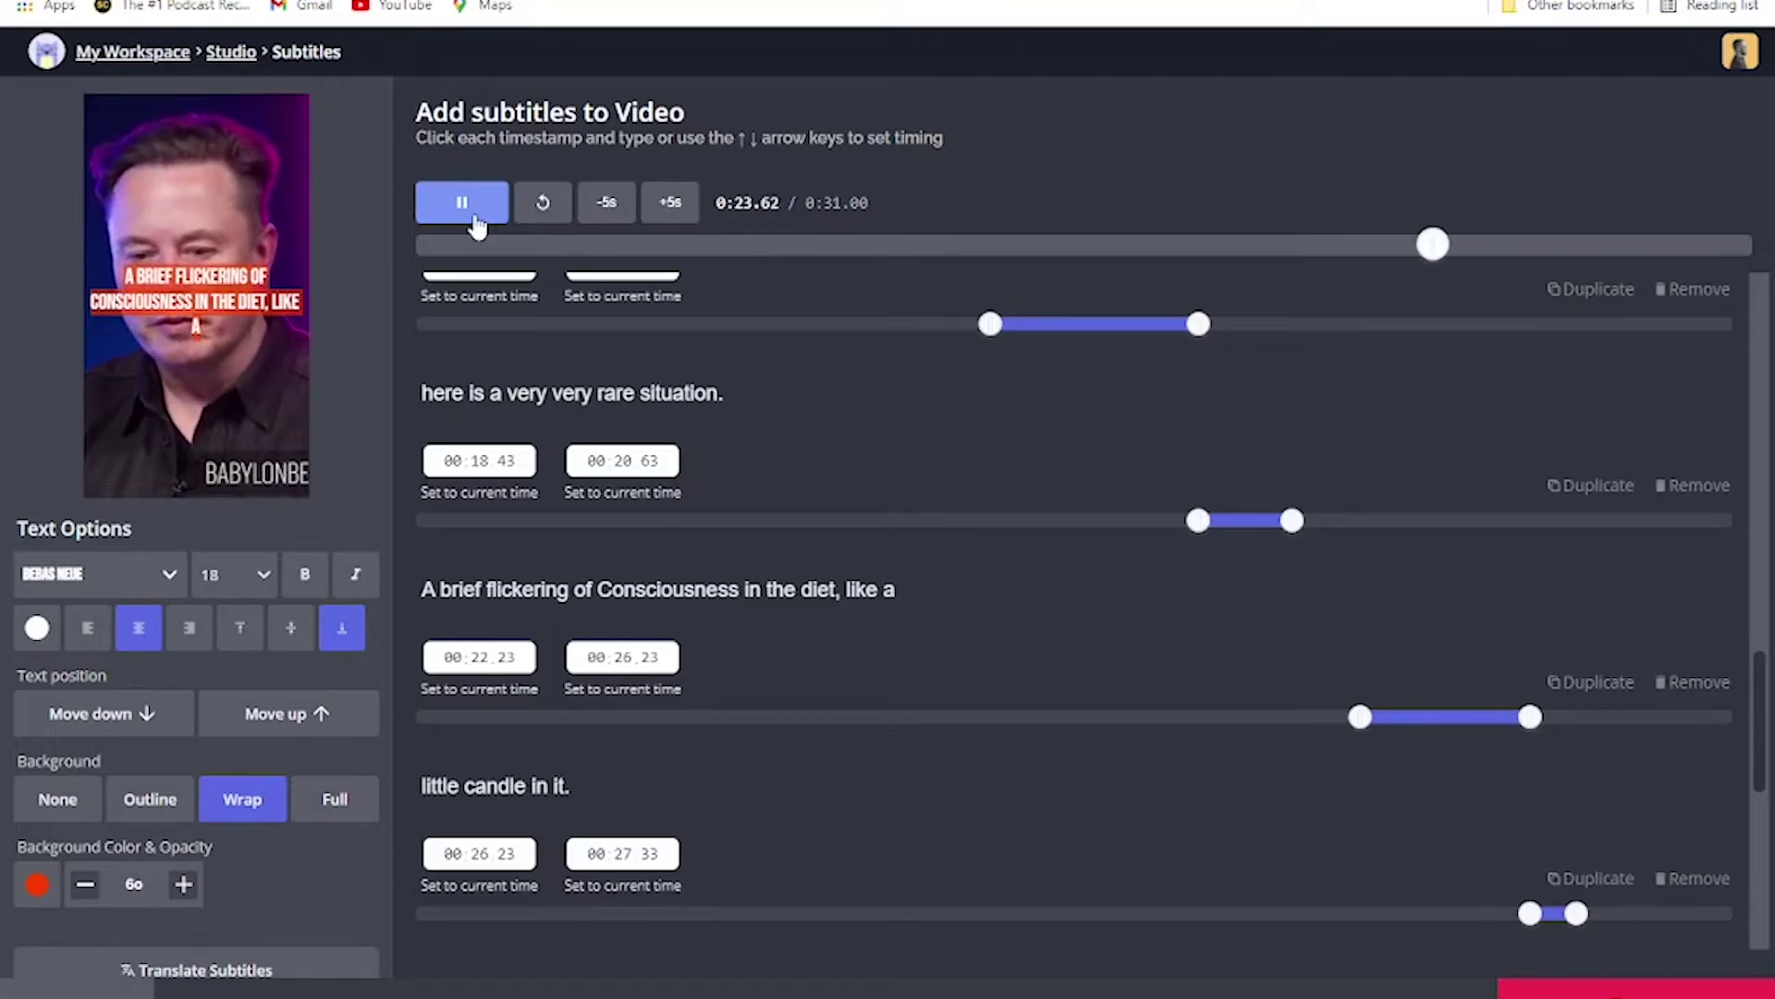
pyautogui.click(473, 217)
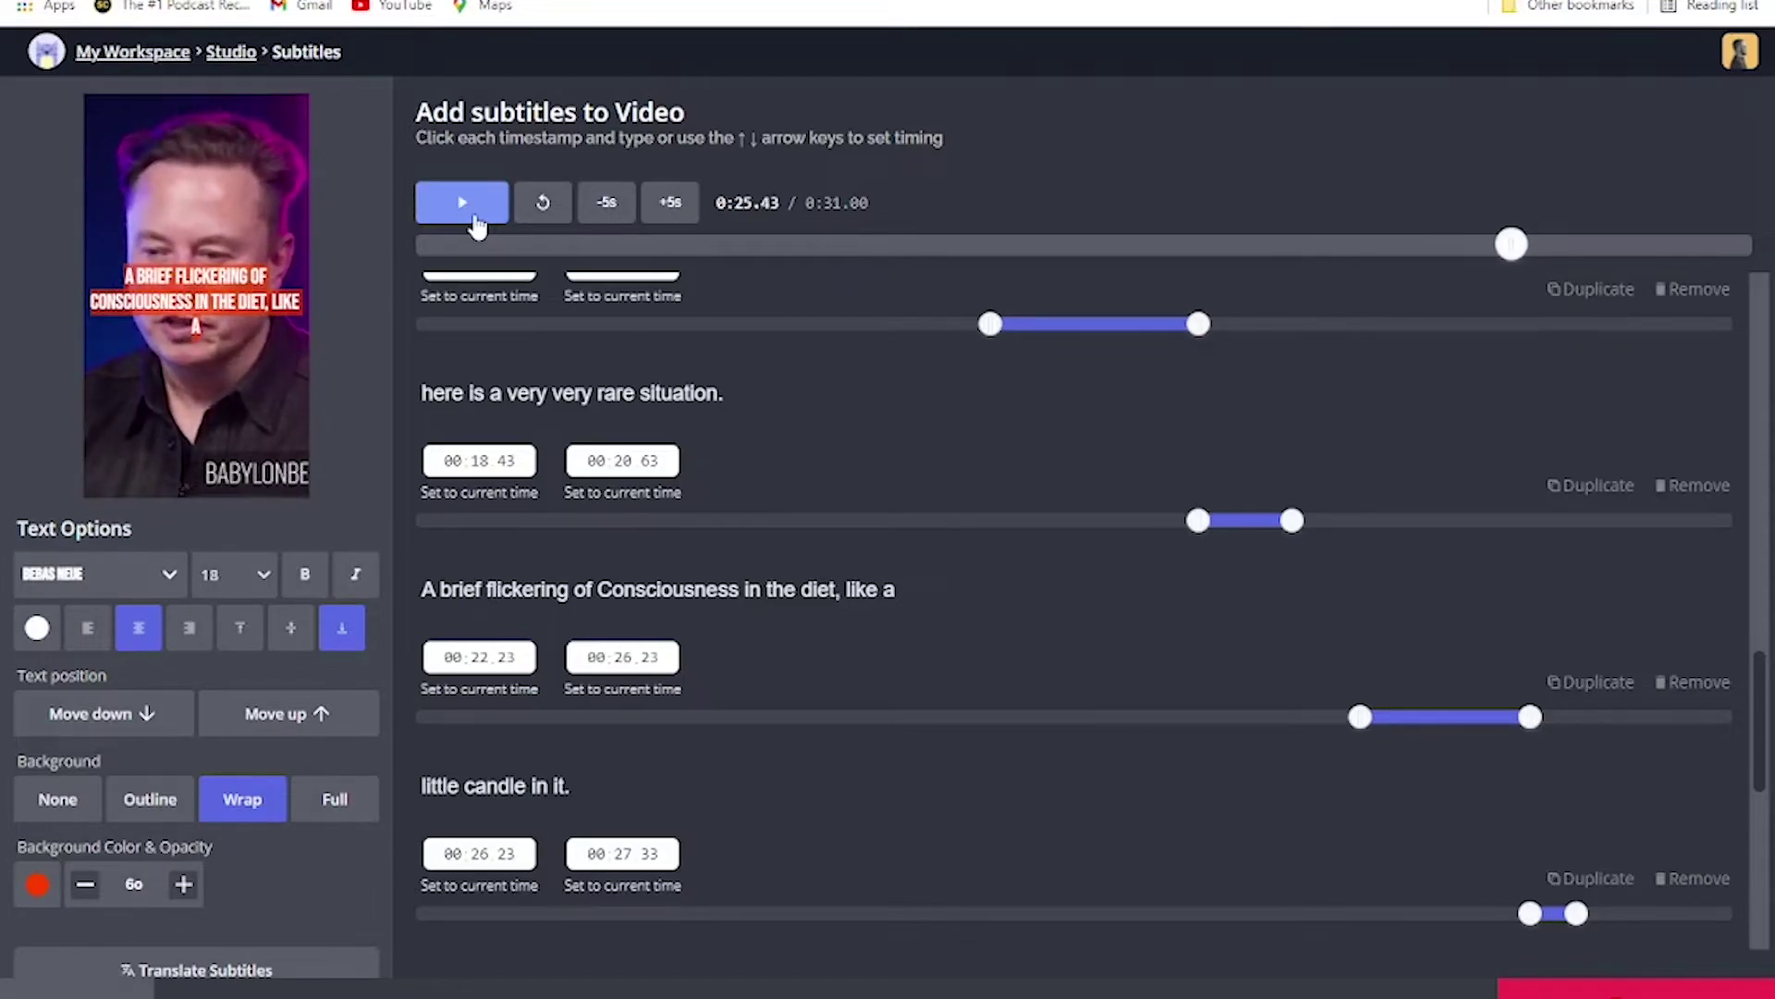
pyautogui.click(746, 595)
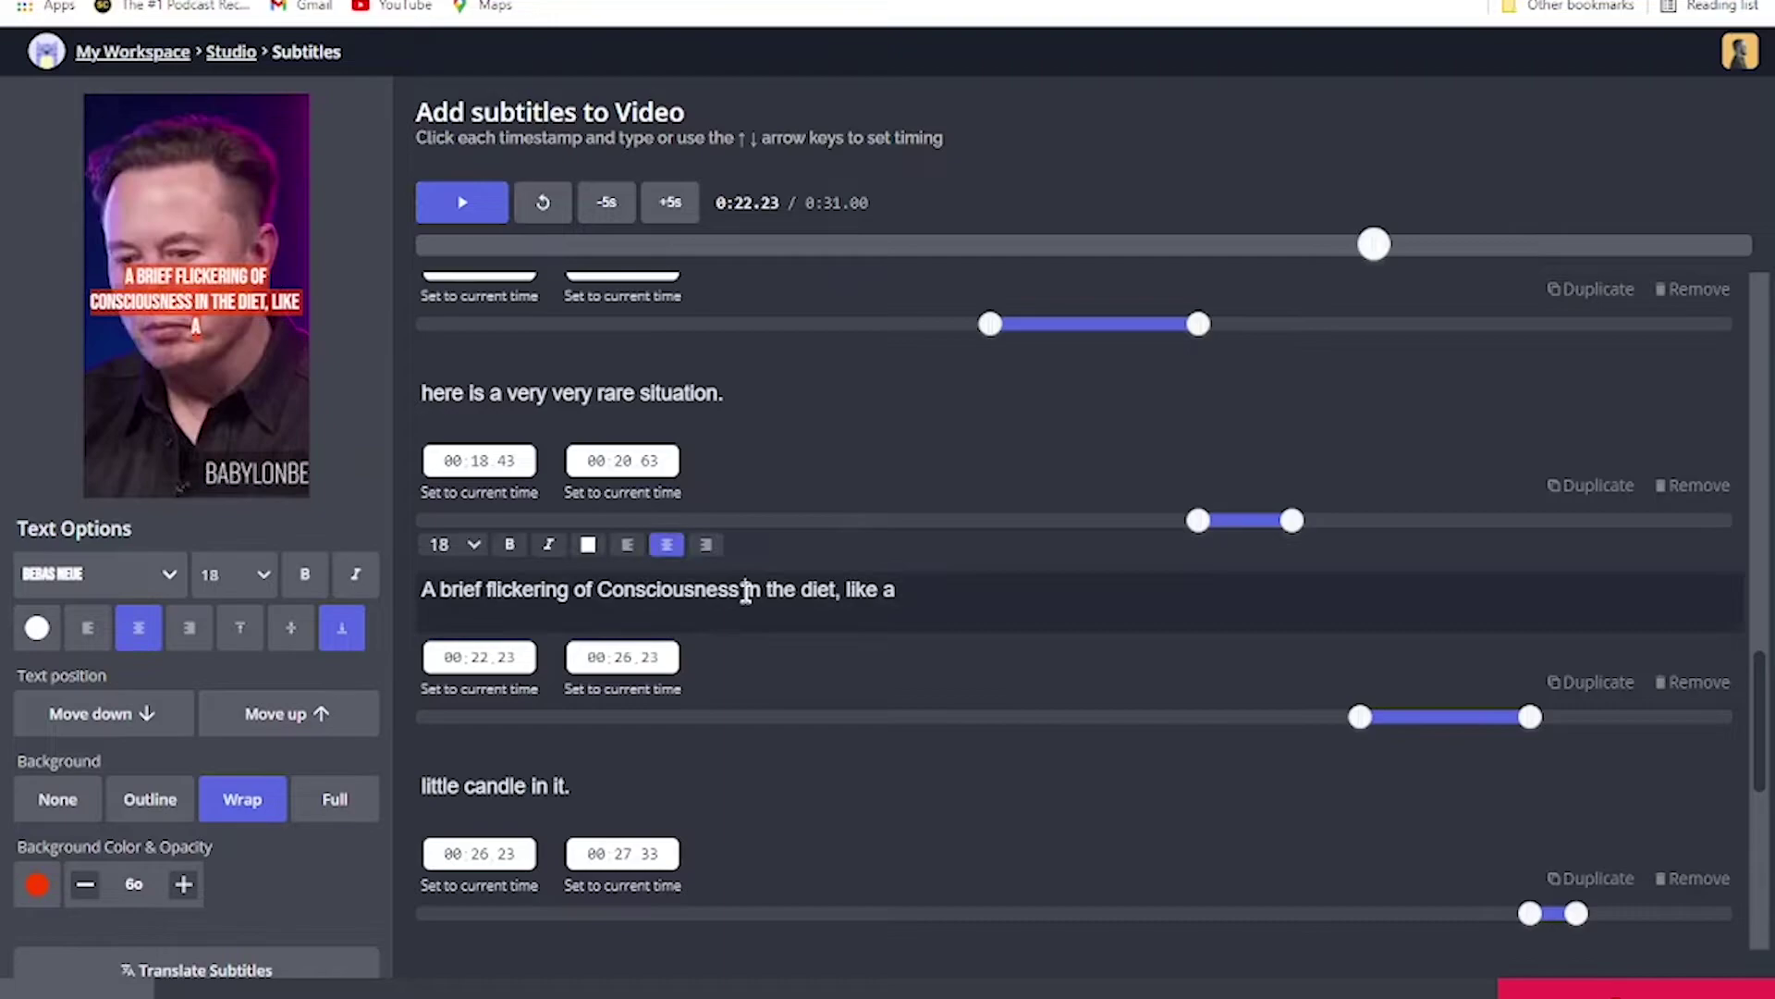
pyautogui.press('Return')
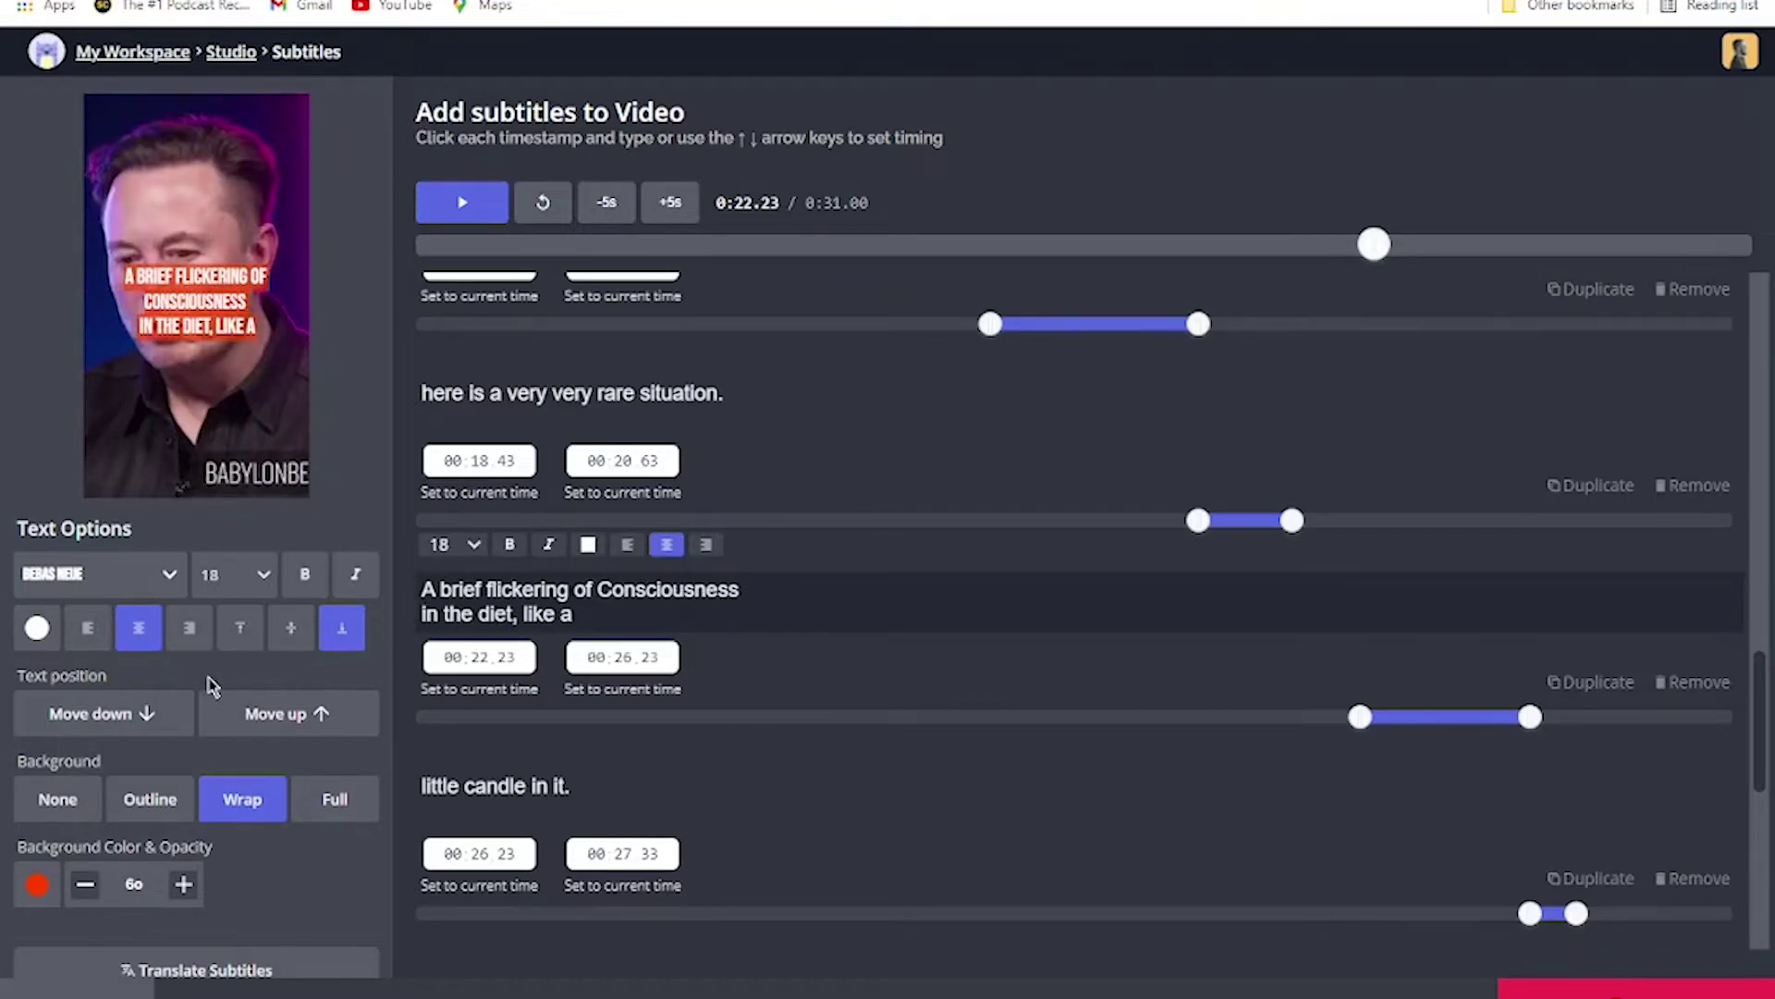
# Try left and right alignment, then settle on centre-aligned captions.
pyautogui.click(89, 633)
pyautogui.click(189, 638)
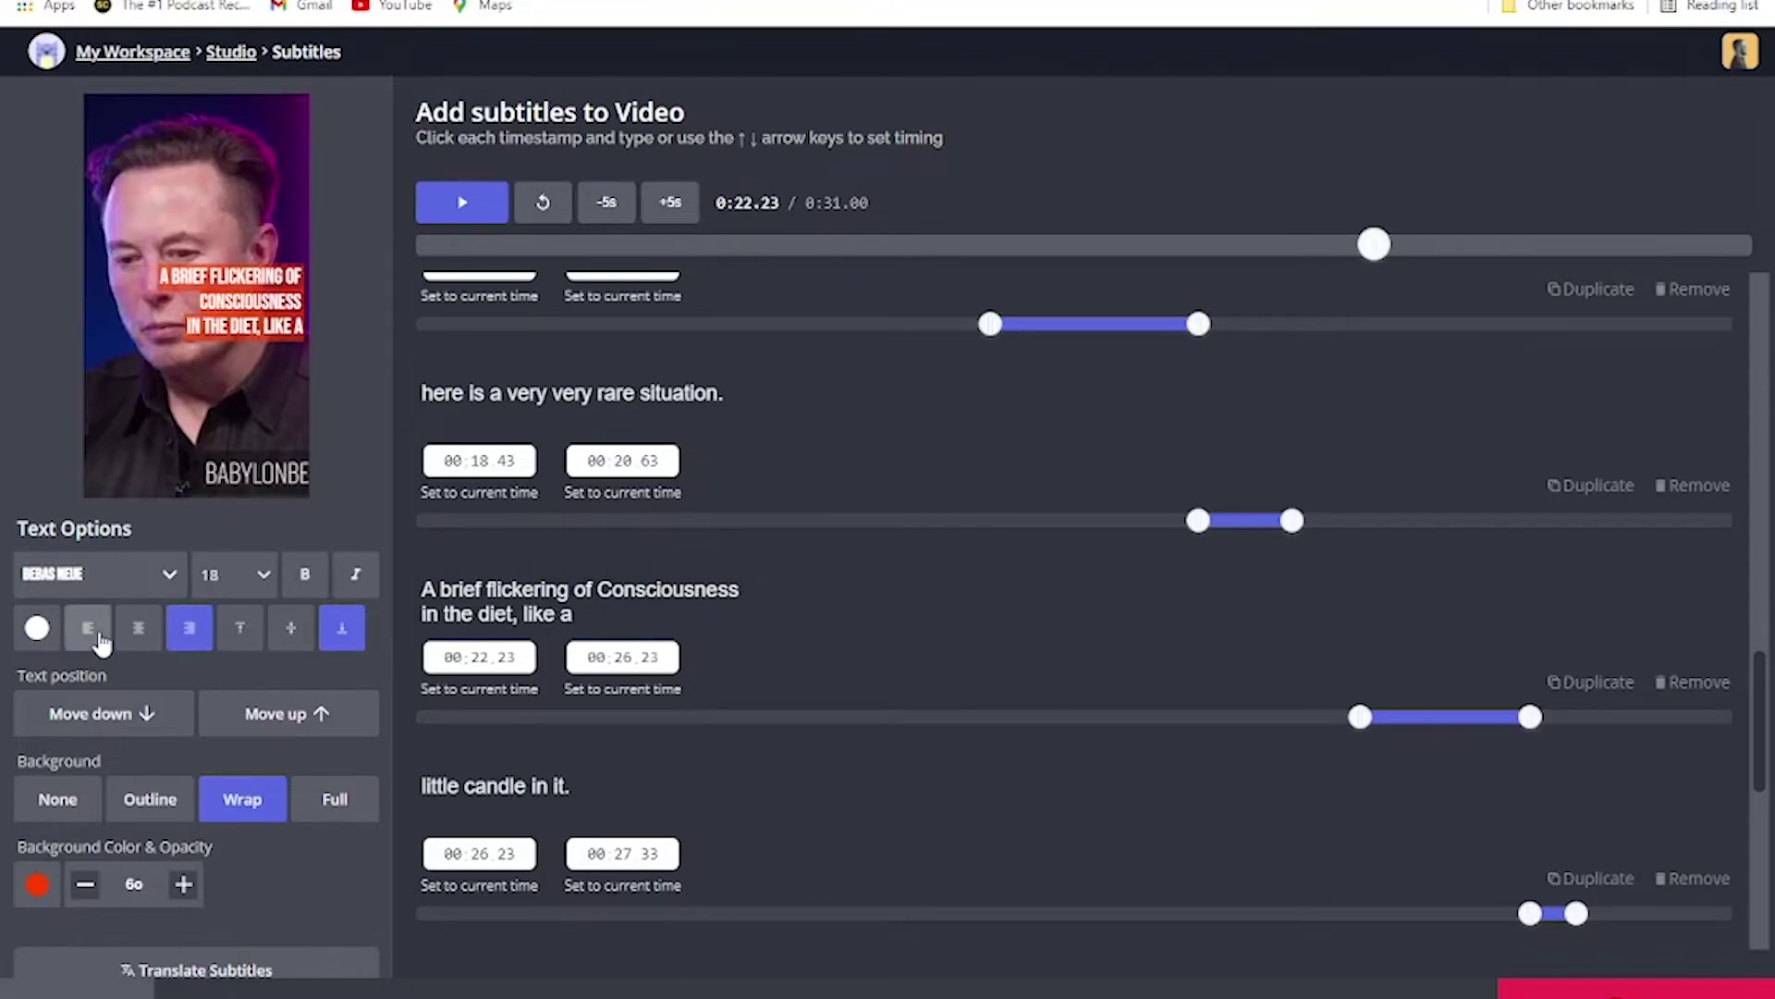
pyautogui.click(102, 641)
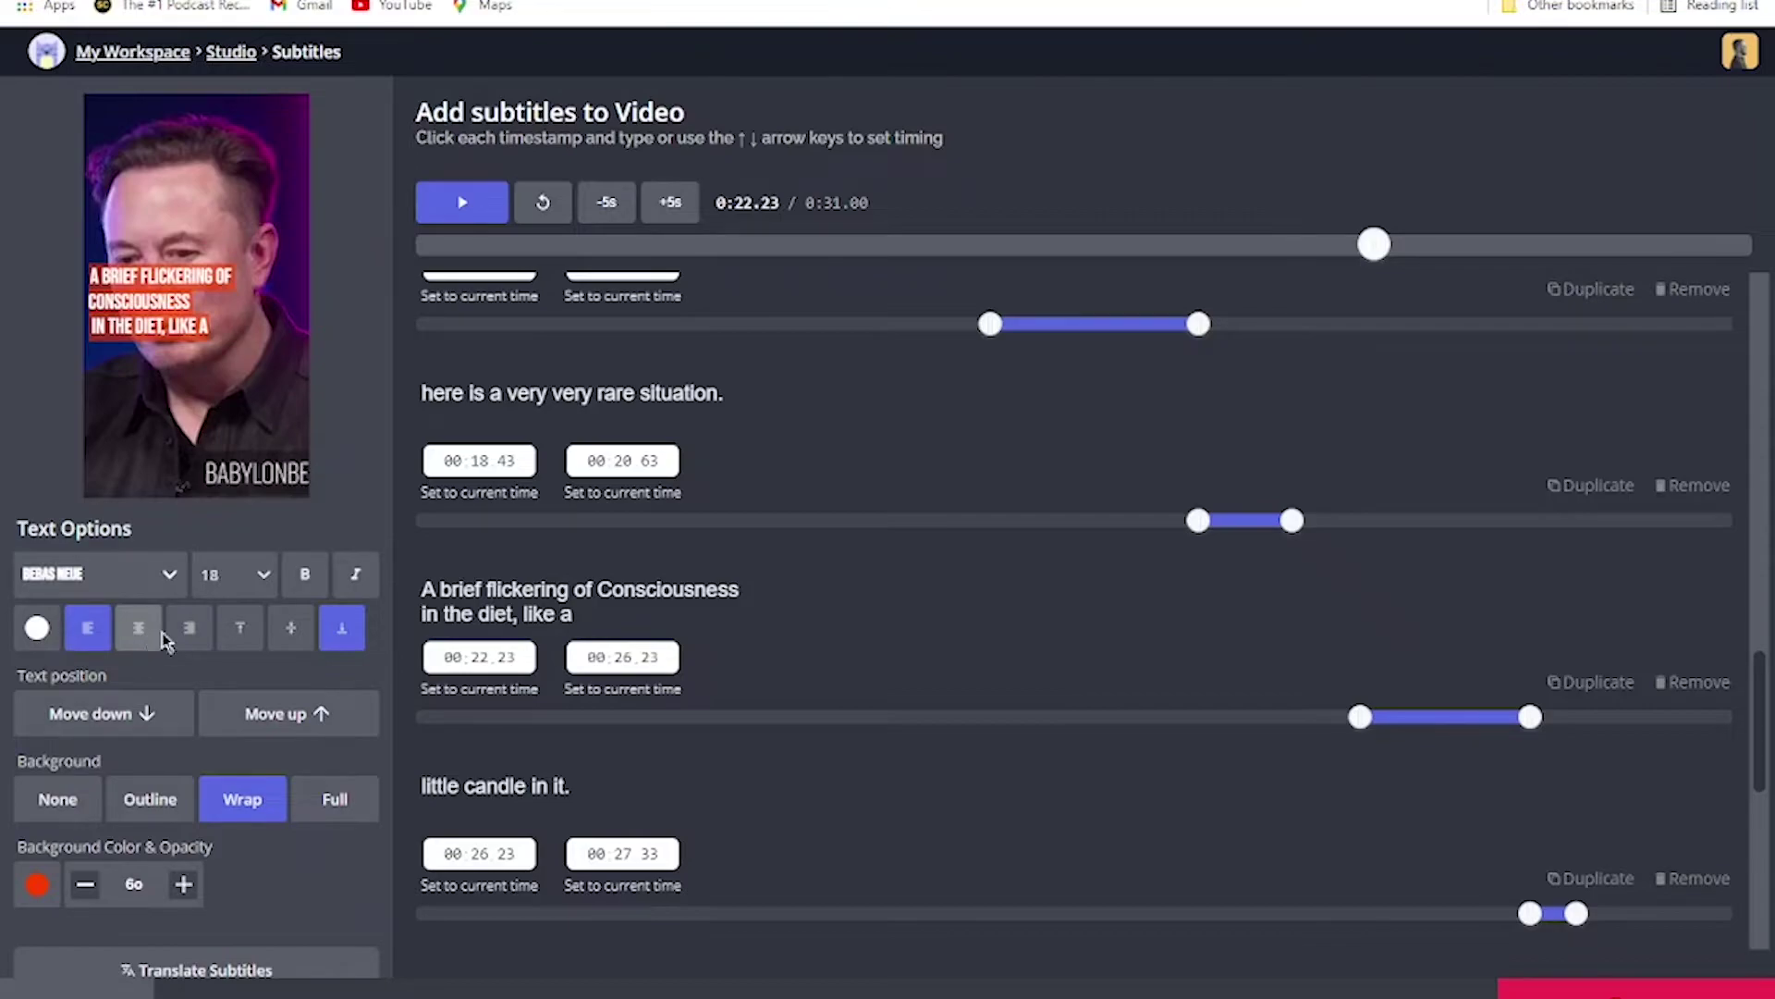
pyautogui.click(189, 636)
pyautogui.click(125, 639)
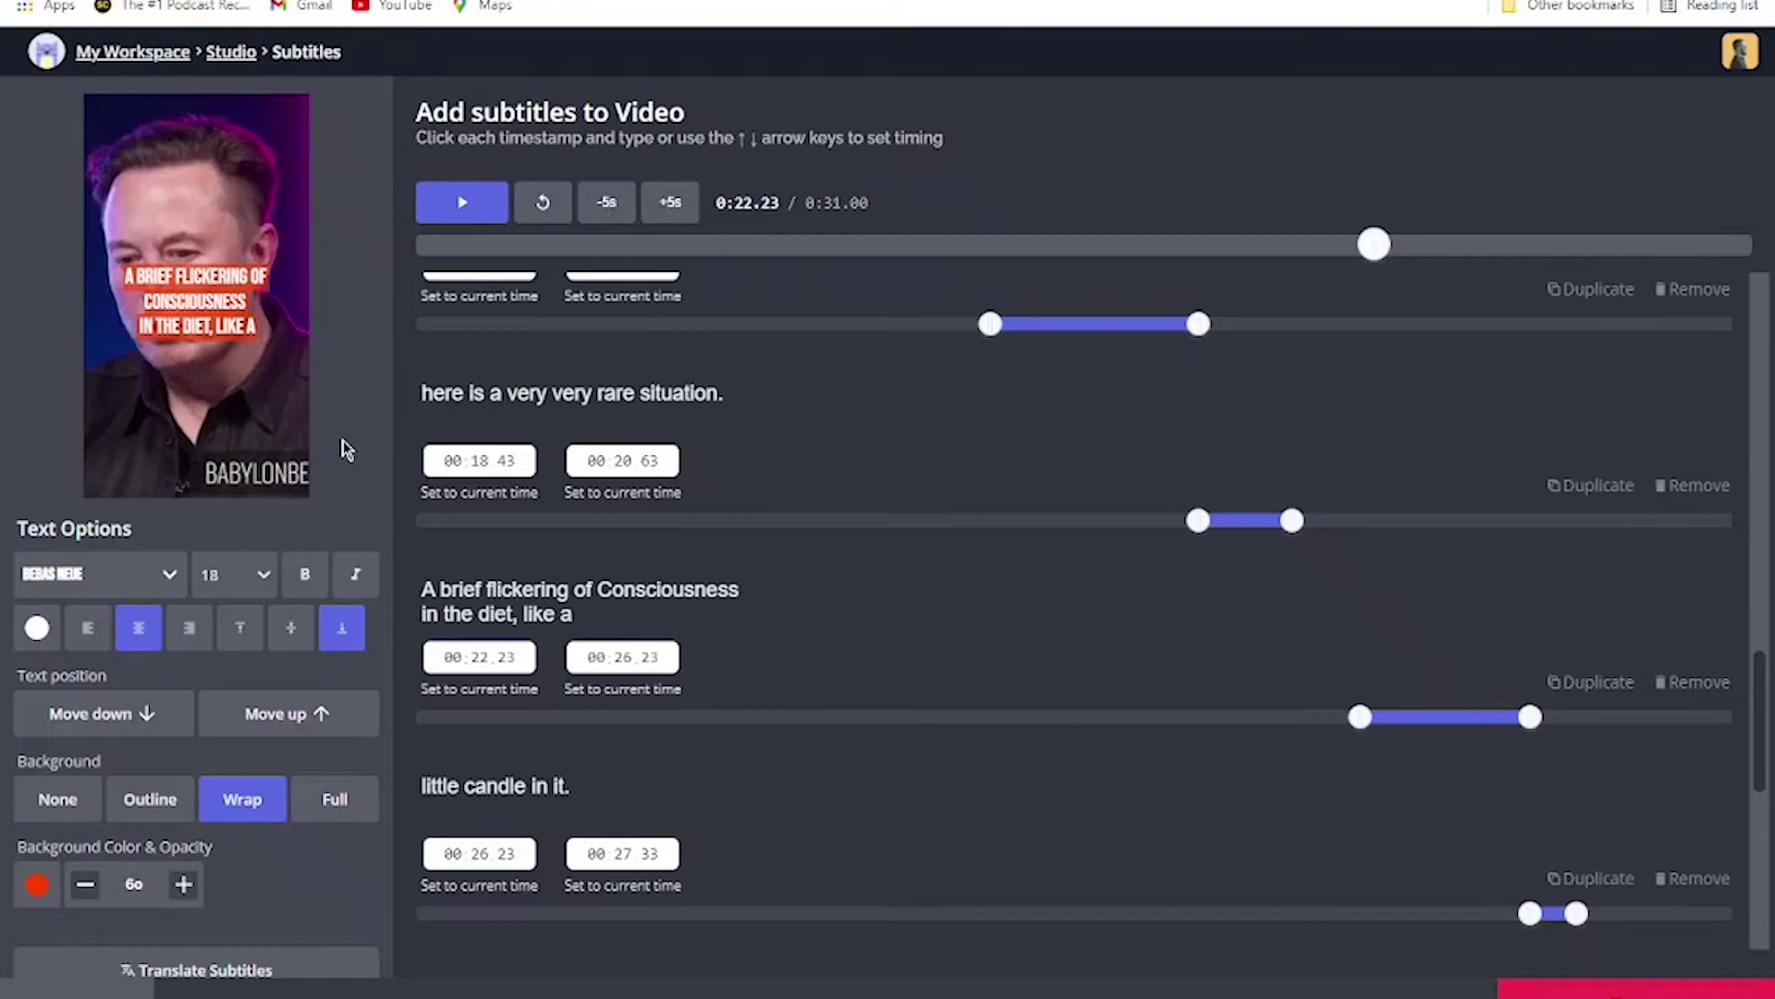
pyautogui.scroll(-8, 817, 670)
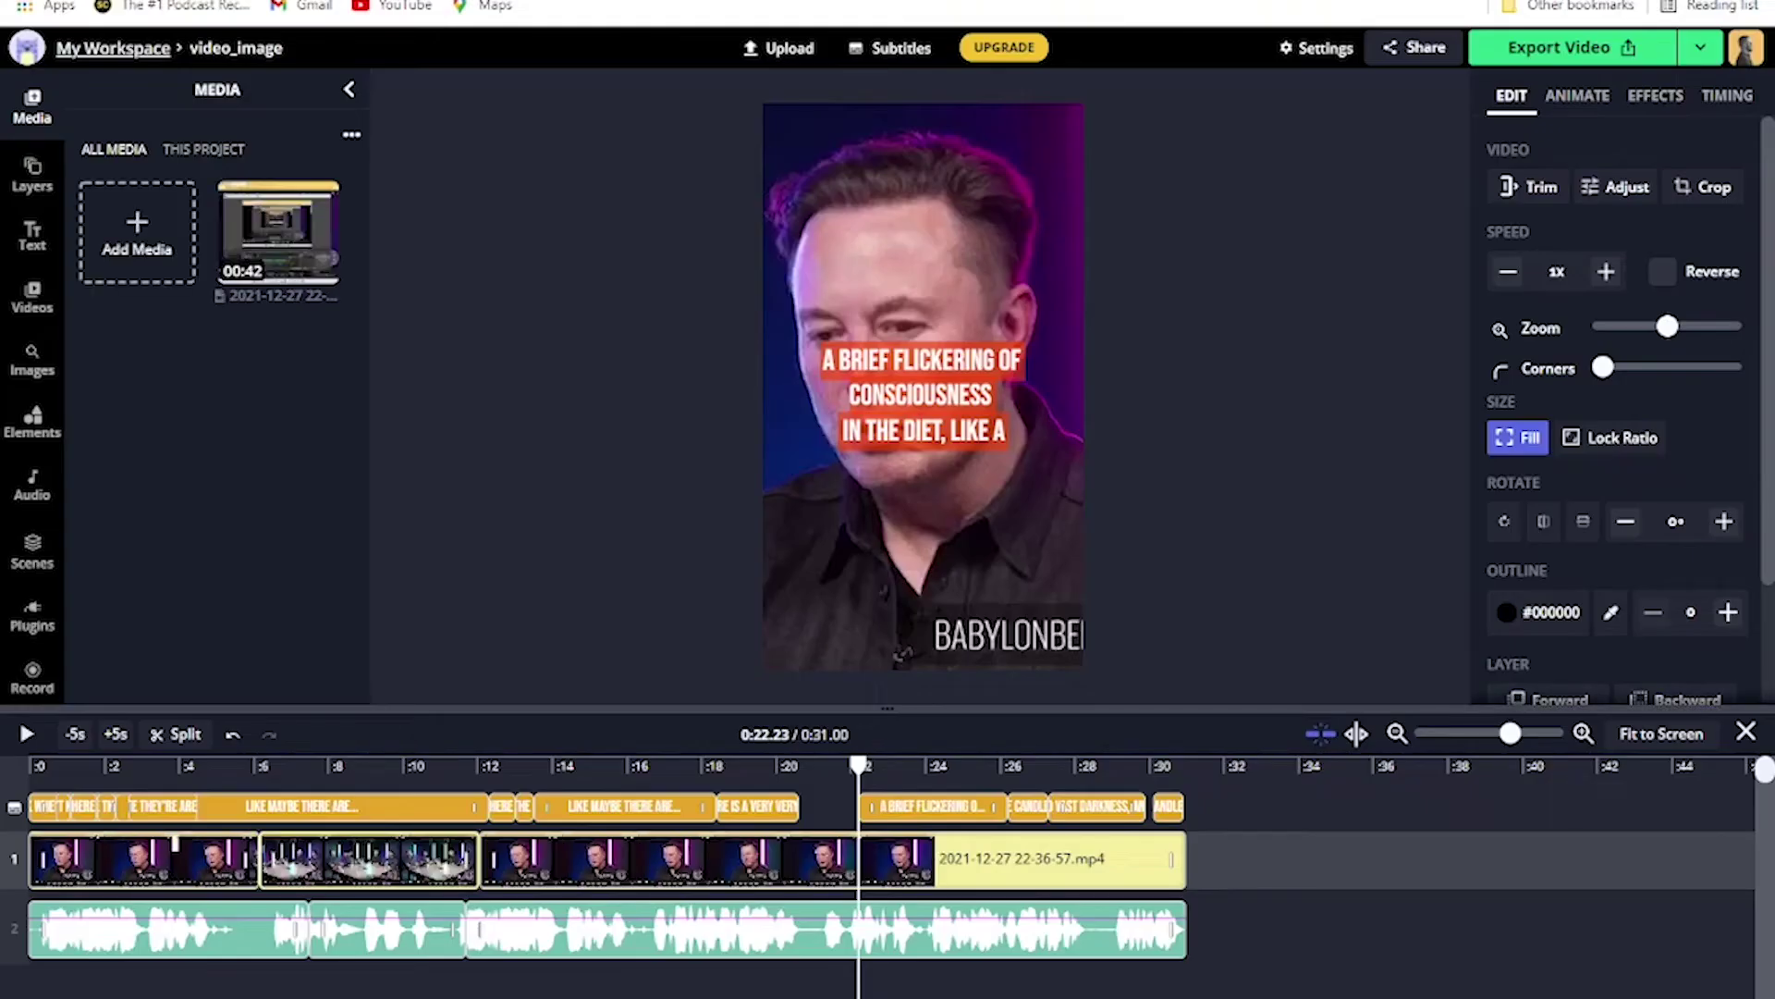
# Extend the subtitle clip's end to 12.08 and zoom the timeline in on the clips.
pyautogui.moveTo(857, 766); pyautogui.dragTo(1114, 768)
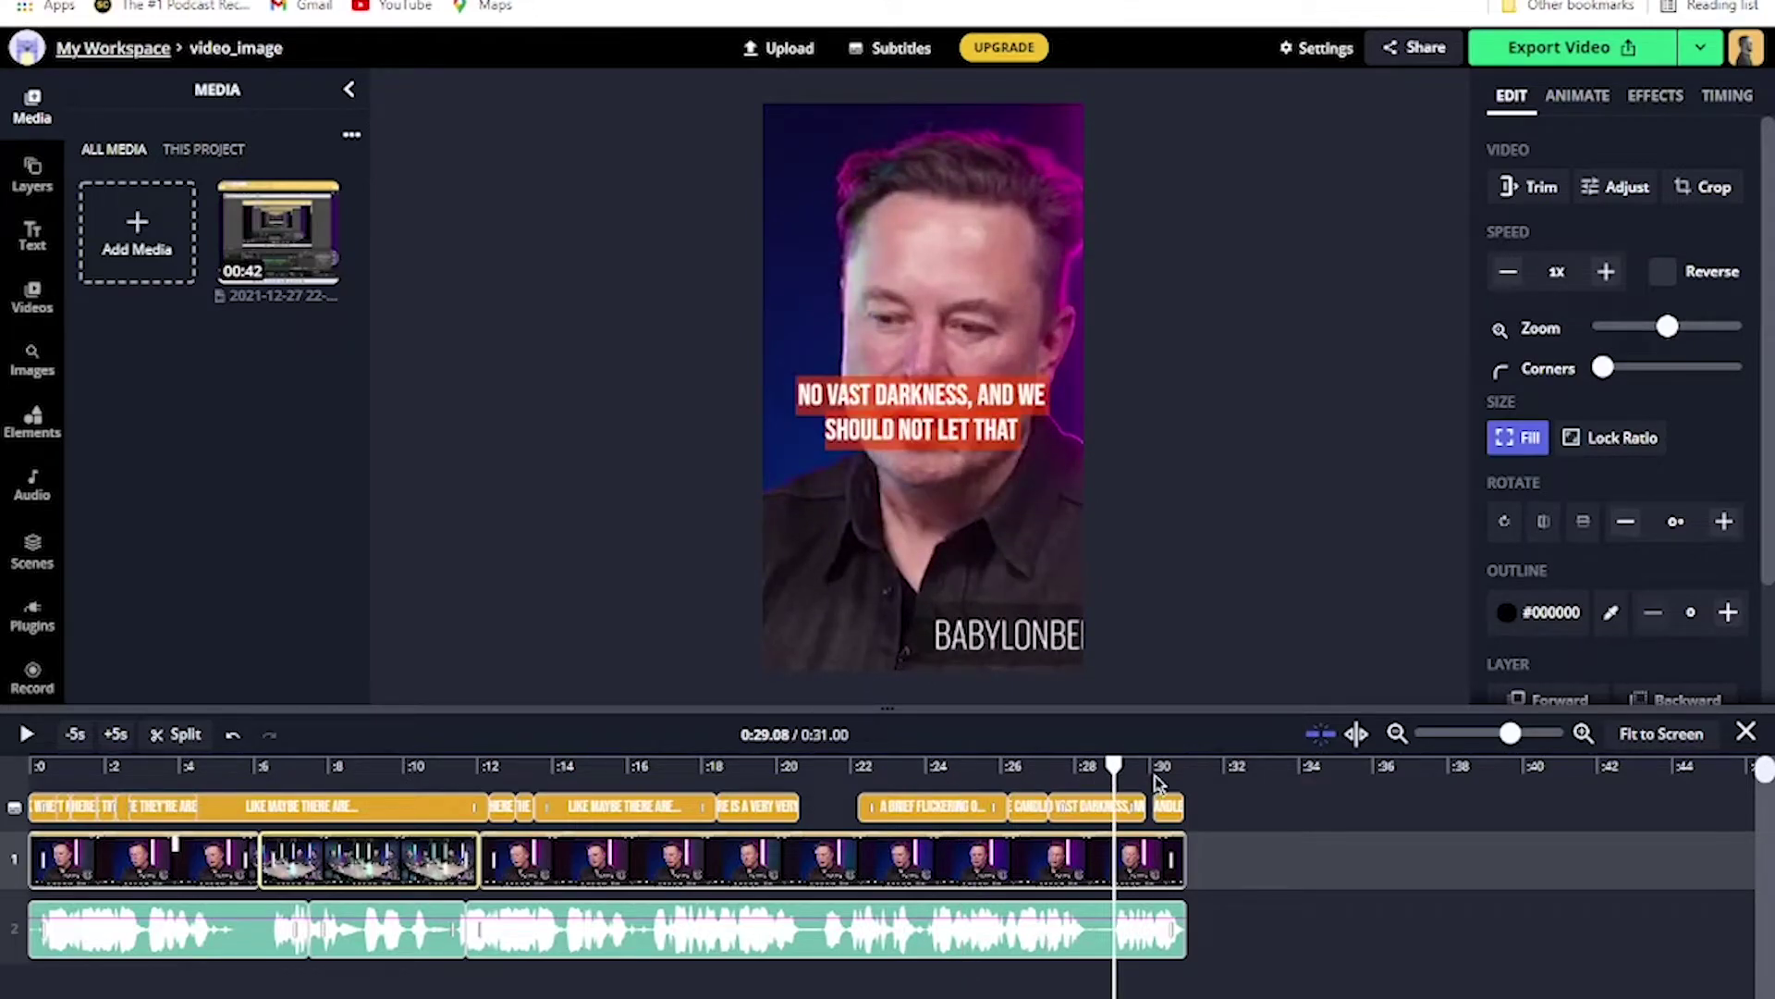
pyautogui.click(1156, 781)
pyautogui.click(331, 786)
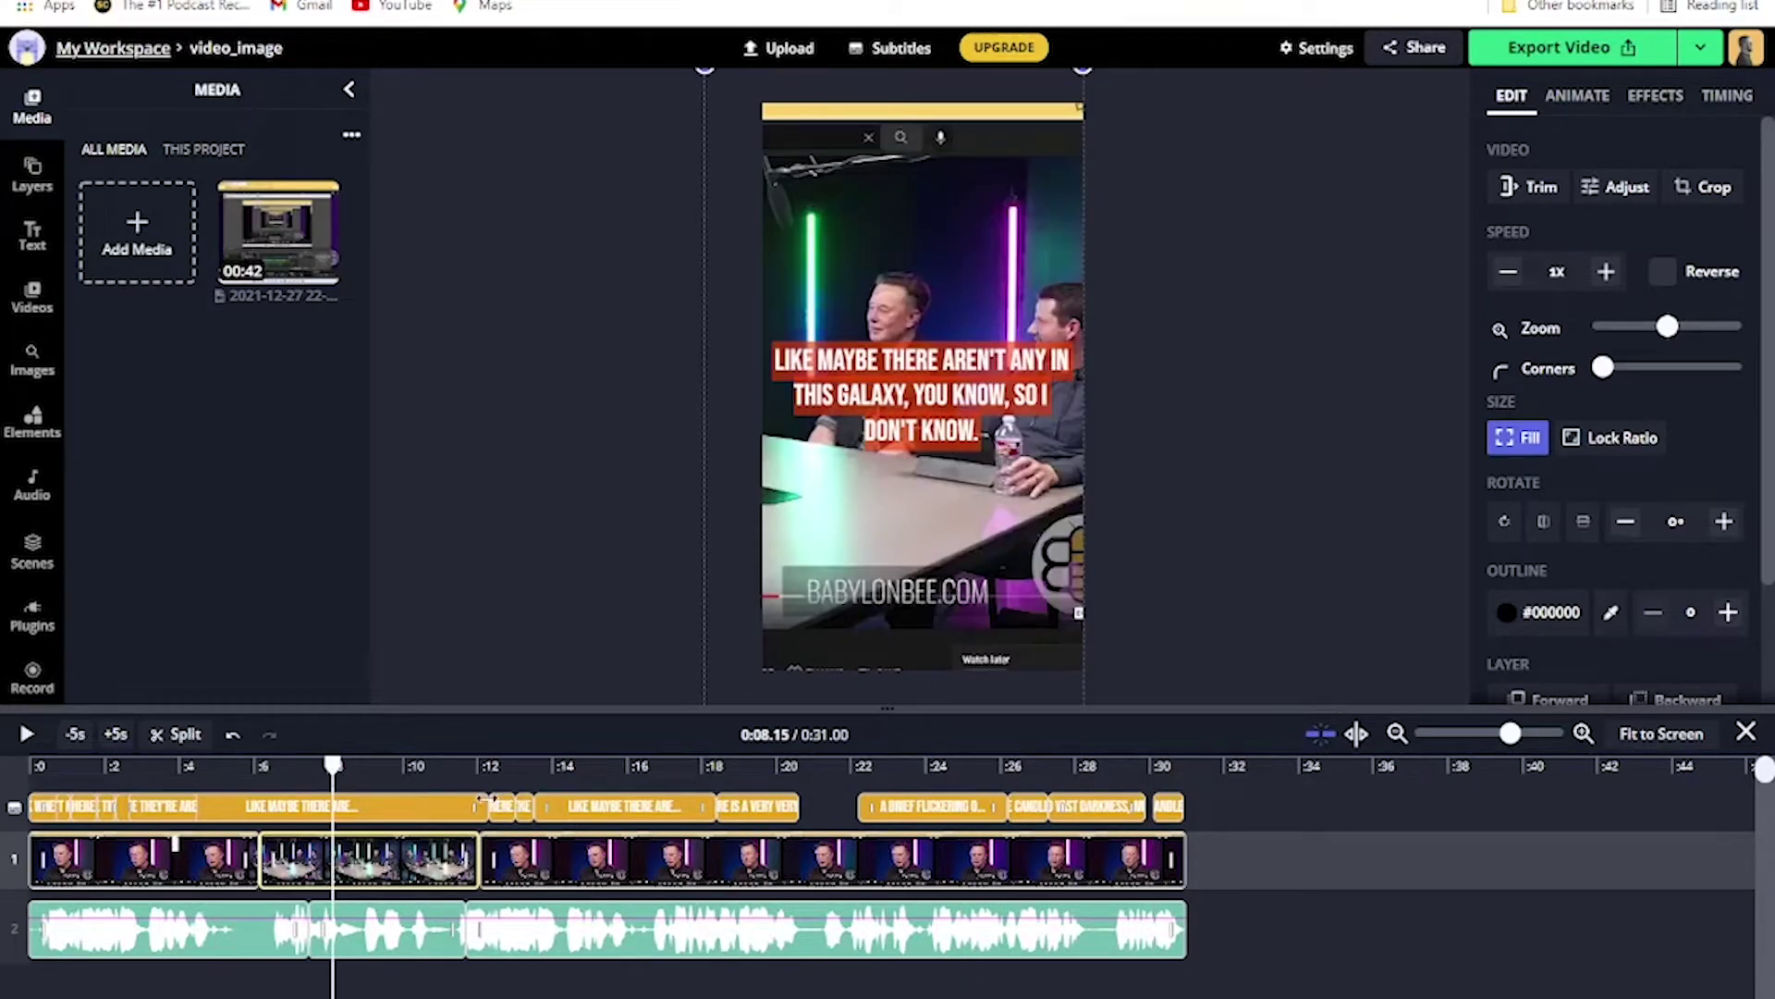
pyautogui.moveTo(474, 805)
pyautogui.mouseDown()
pyautogui.moveTo(455, 804)
pyautogui.moveTo(480, 806)
pyautogui.mouseUp()
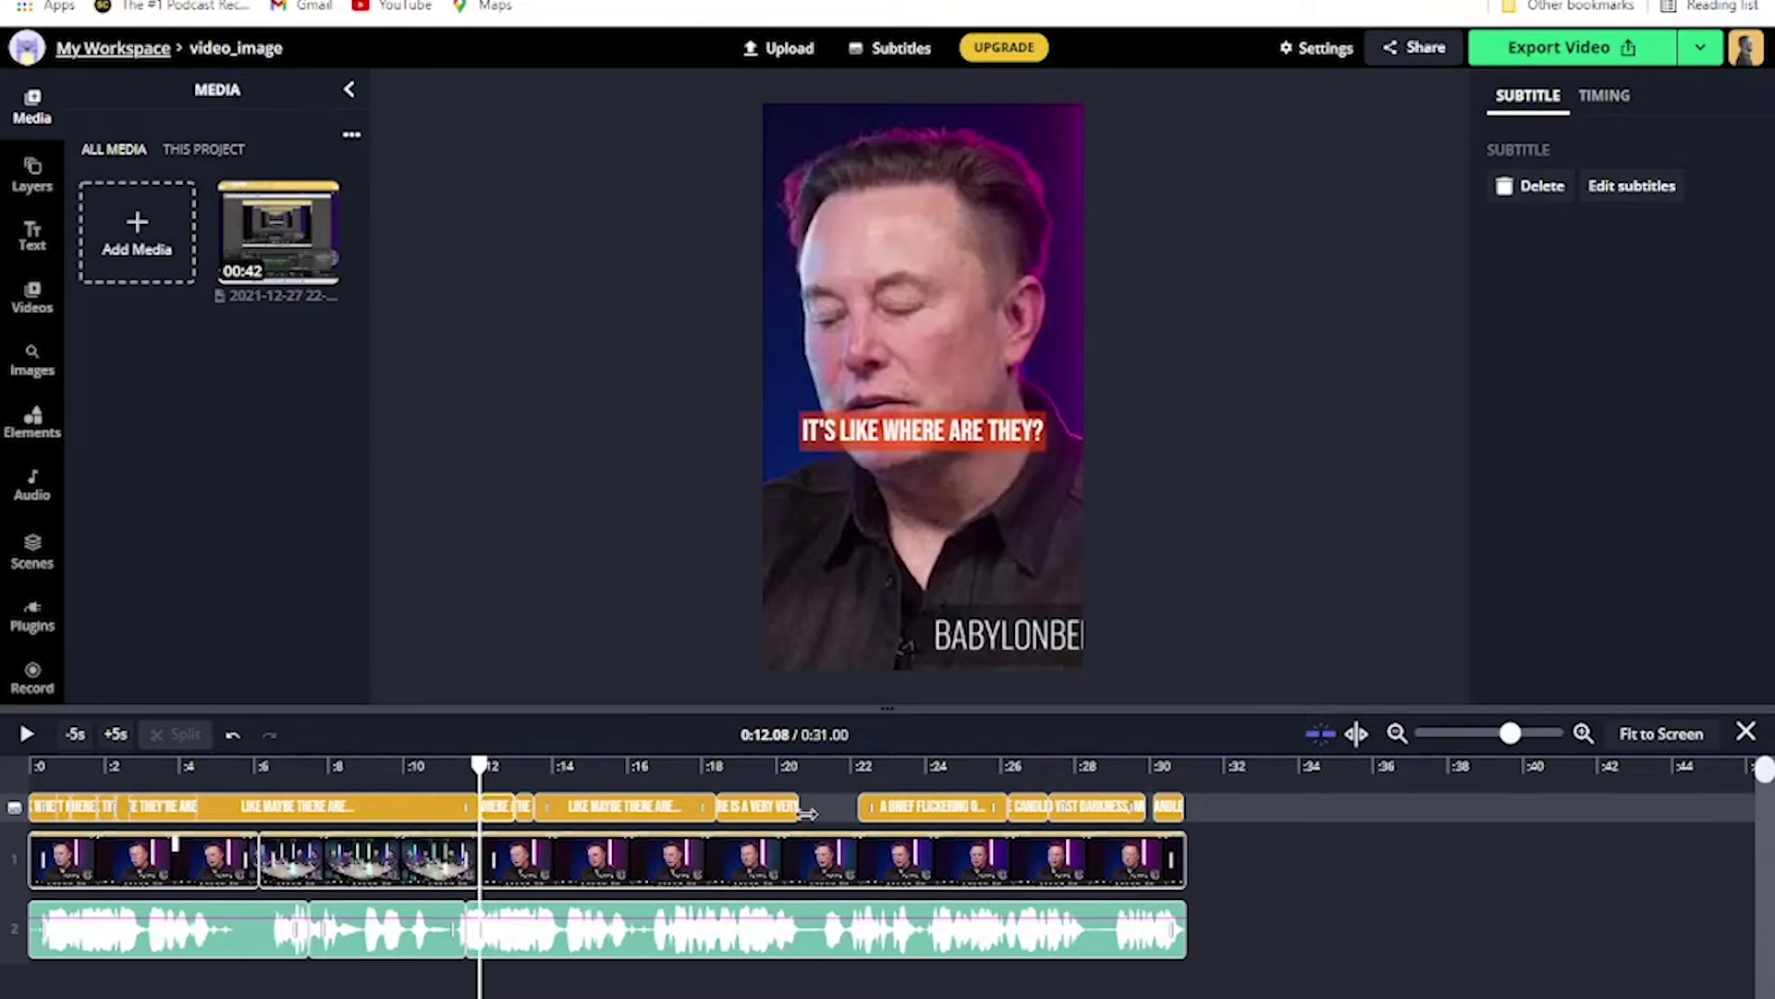
pyautogui.click(1583, 733)
pyautogui.click(1583, 732)
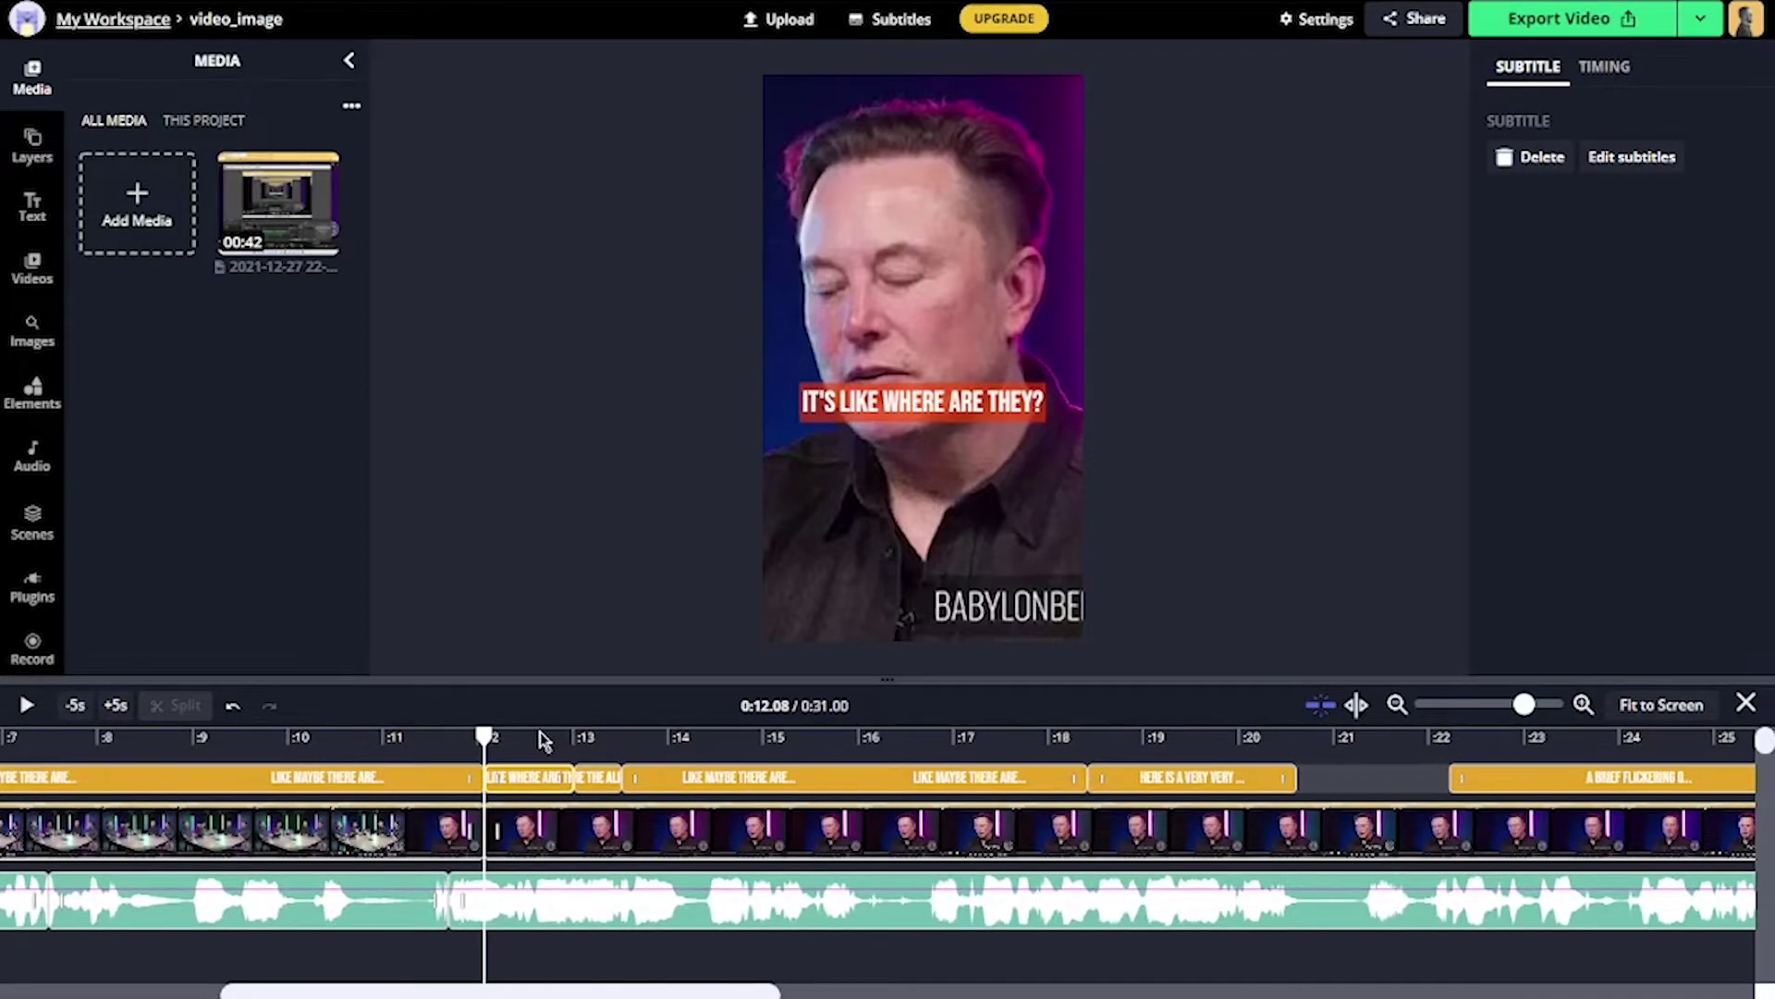
# Review playback, then move the 'HERE IS A VERY VERY' caption's start to about 18.70.
pyautogui.press('space')
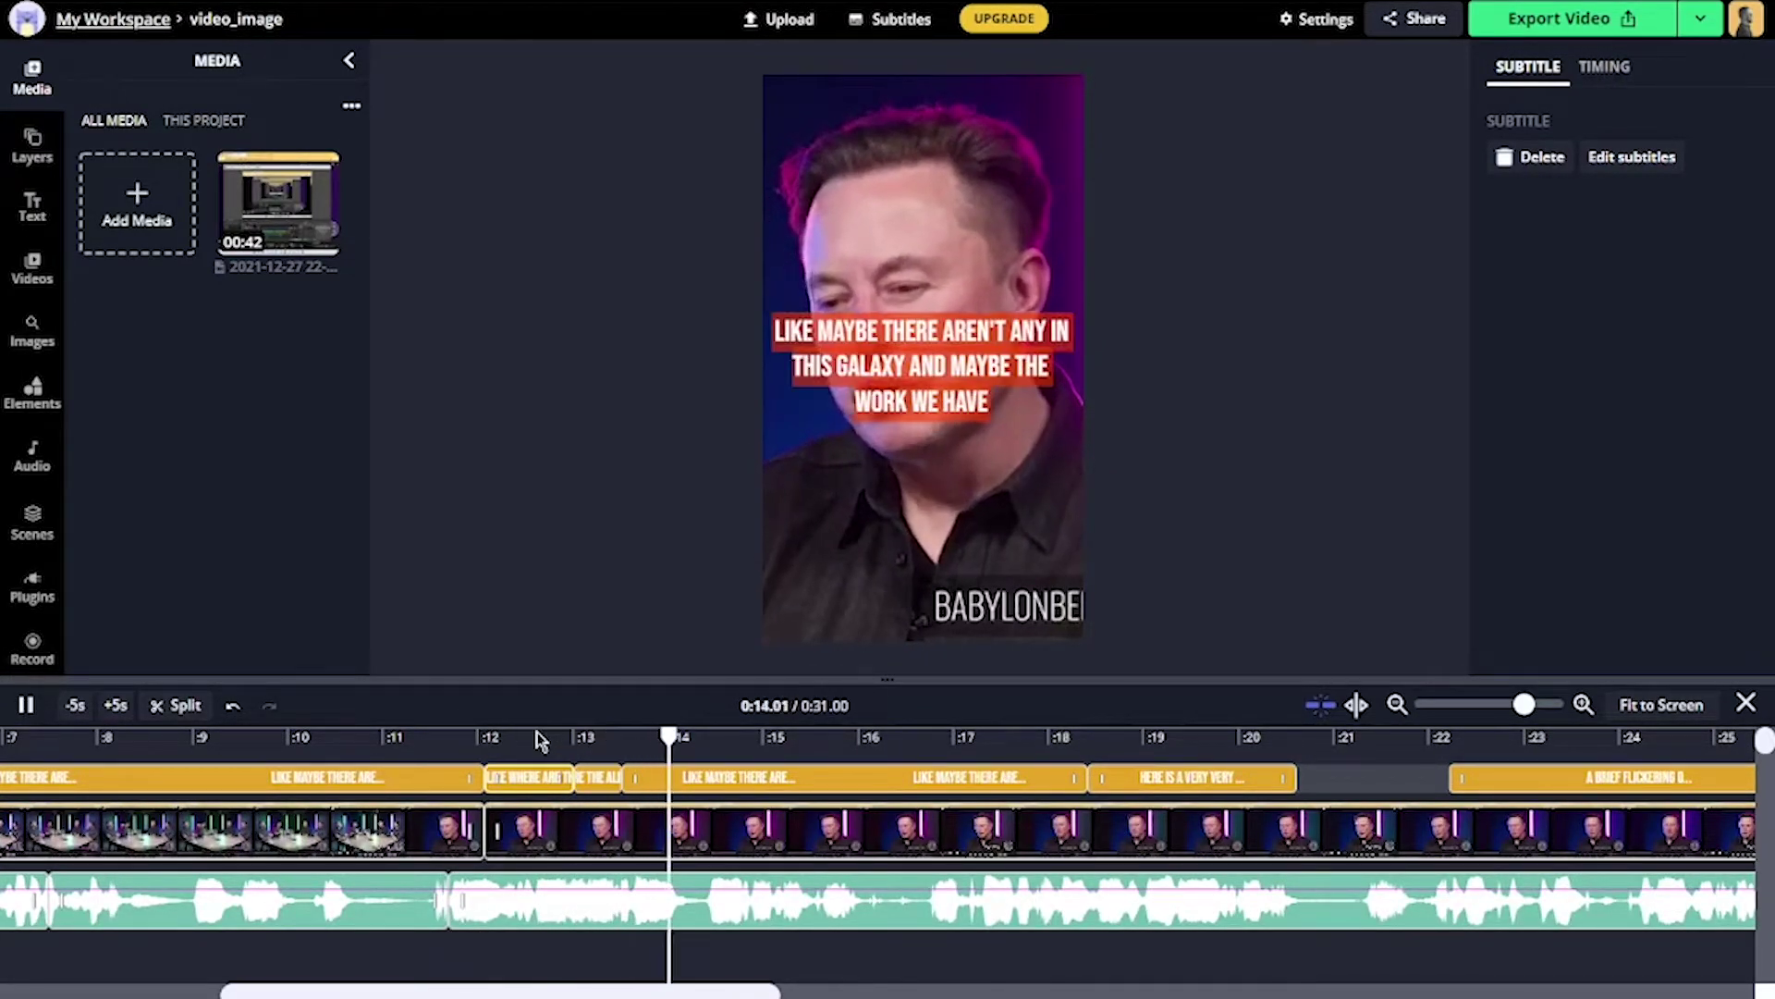
pyautogui.press('space')
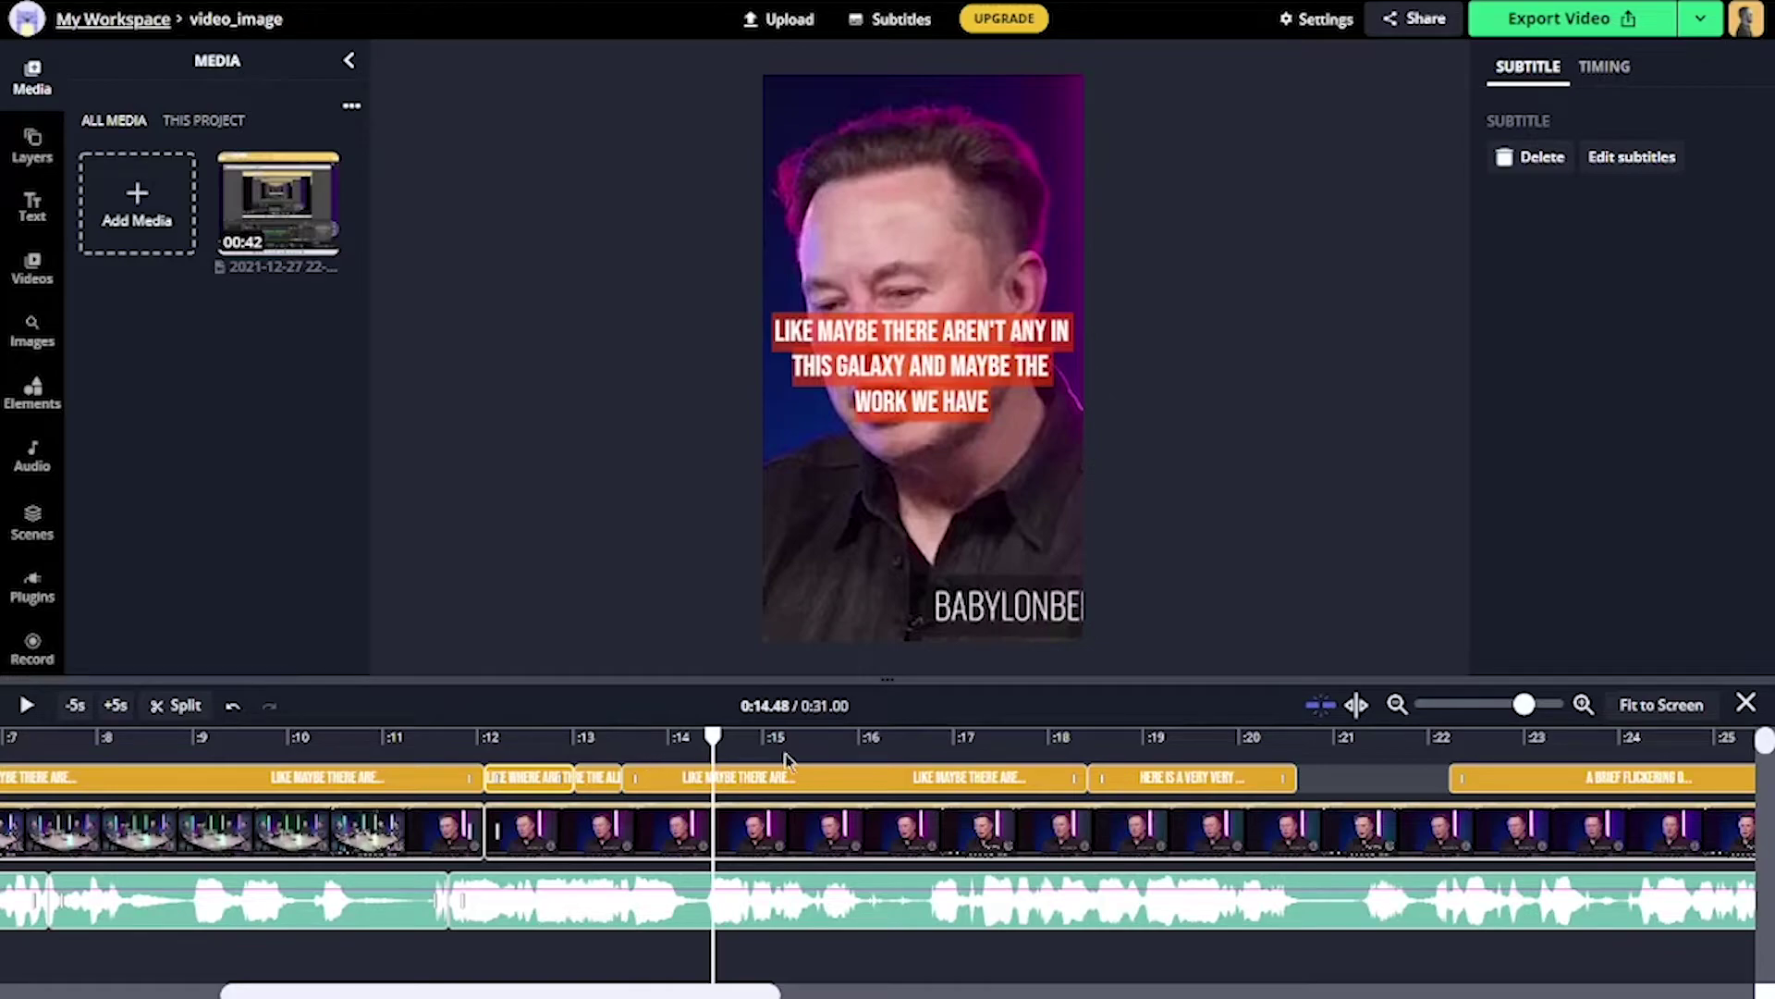
pyautogui.press('space')
pyautogui.click(916, 745)
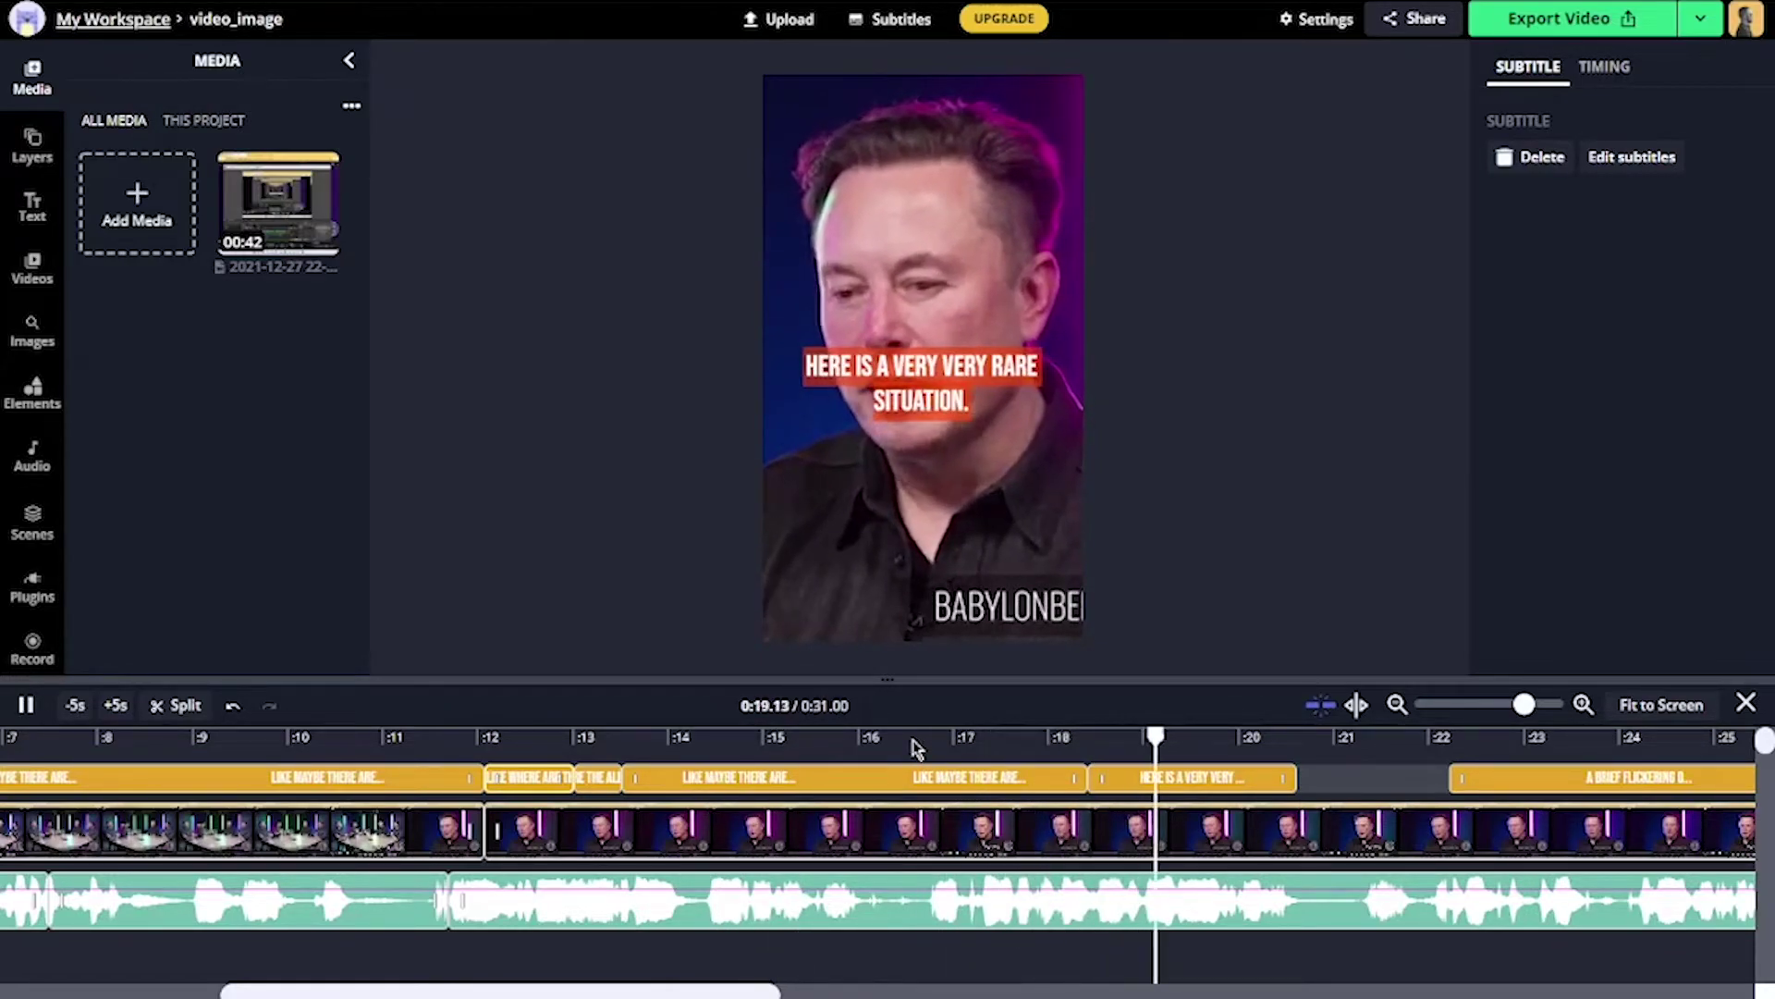
pyautogui.press('space')
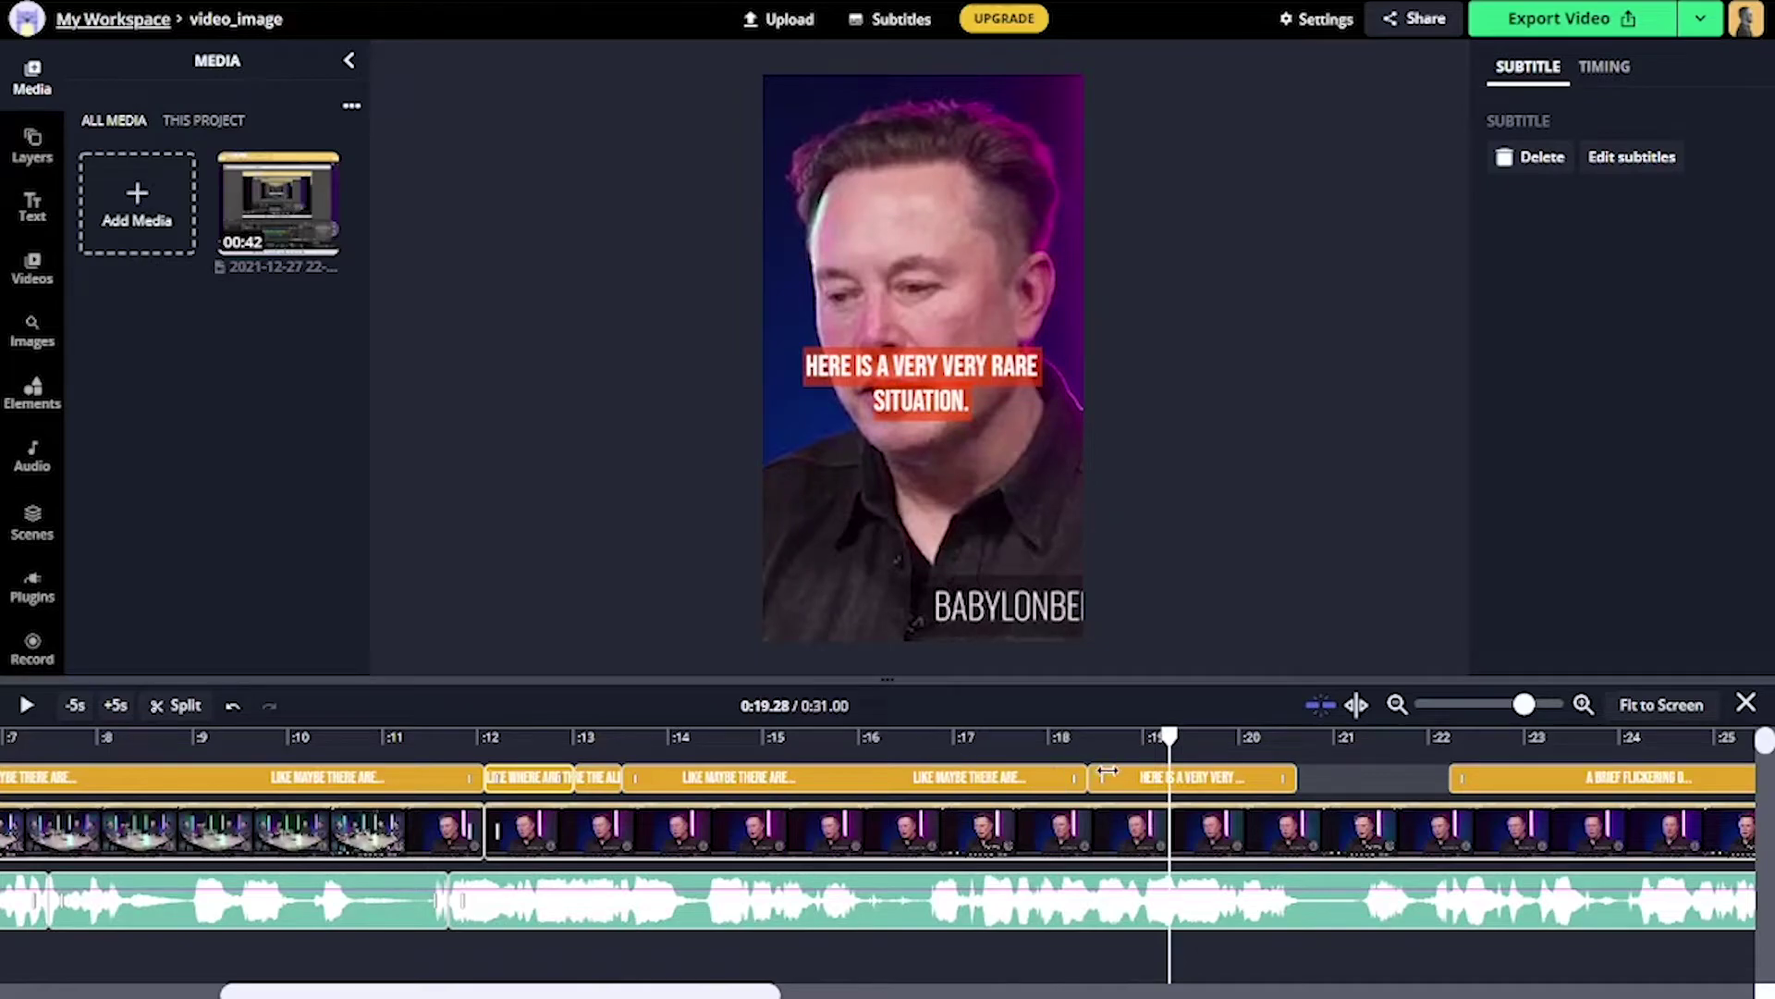
pyautogui.click(1114, 773)
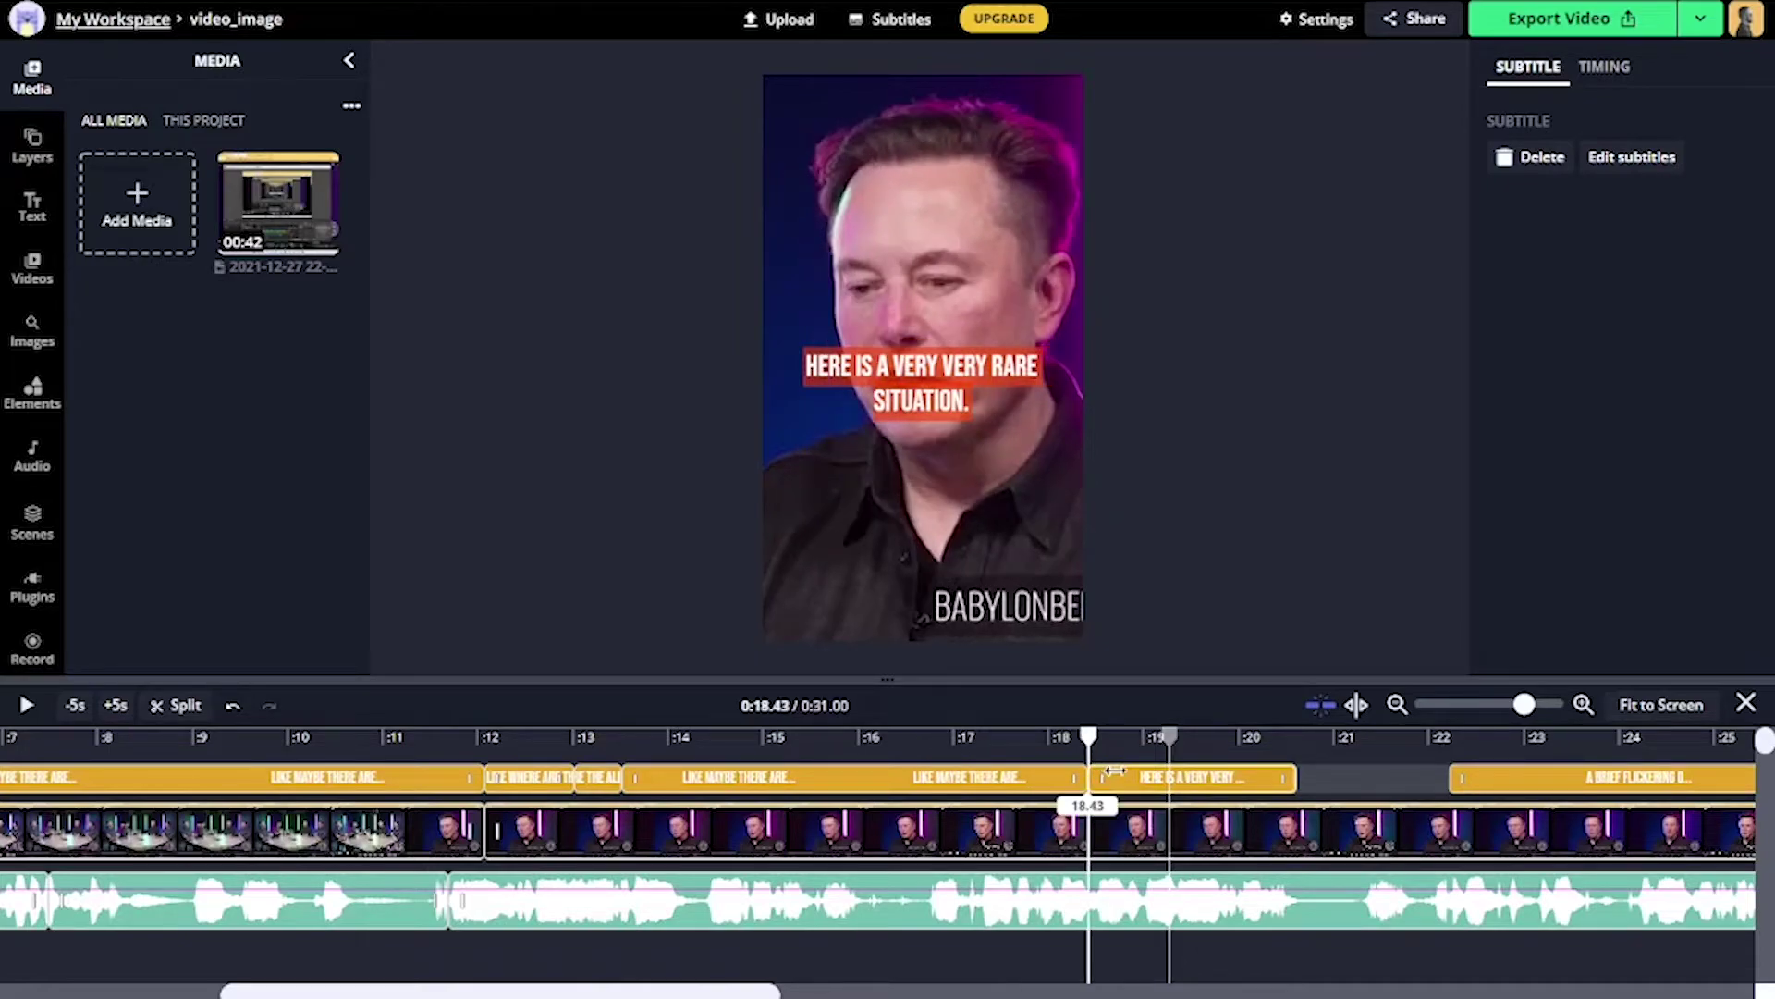
pyautogui.moveTo(1114, 770)
pyautogui.mouseDown()
pyautogui.moveTo(1147, 773)
pyautogui.moveTo(1131, 774)
pyautogui.mouseUp()
pyautogui.click(1346, 275)
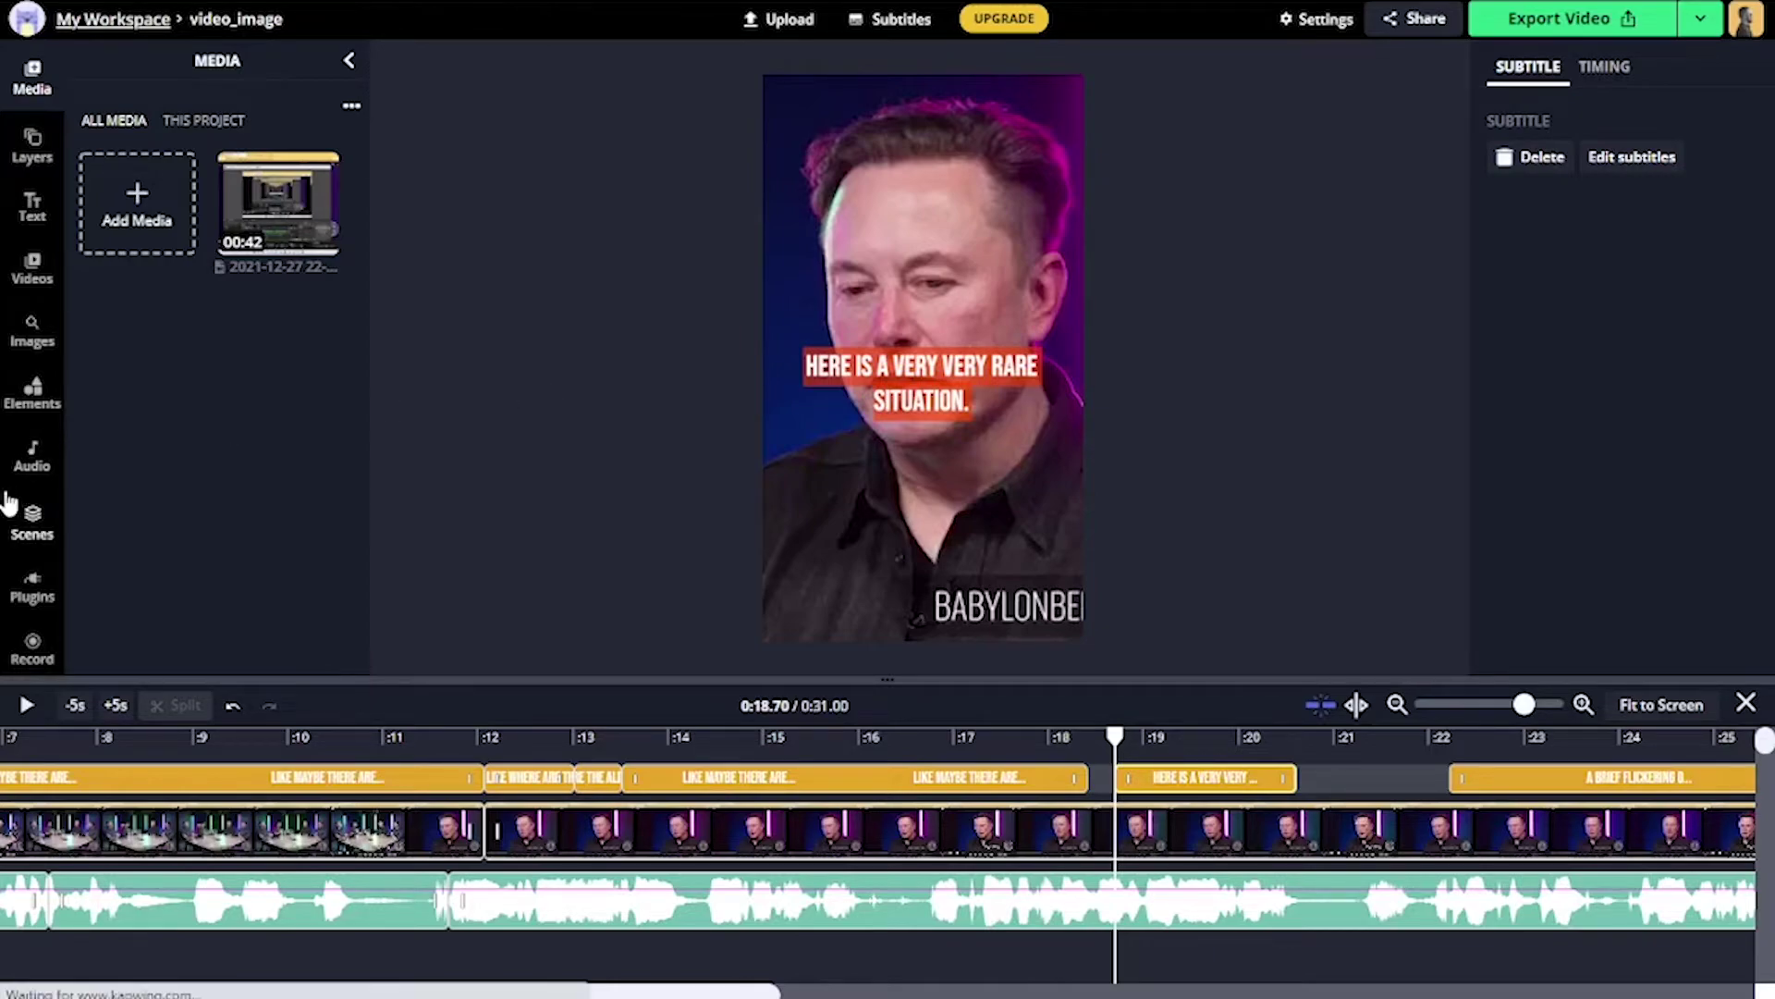
# Open the Audio library and preview the Midpoint music track, skipping ahead in it.
pyautogui.click(26, 514)
pyautogui.click(20, 472)
pyautogui.scroll(-4, 148, 406)
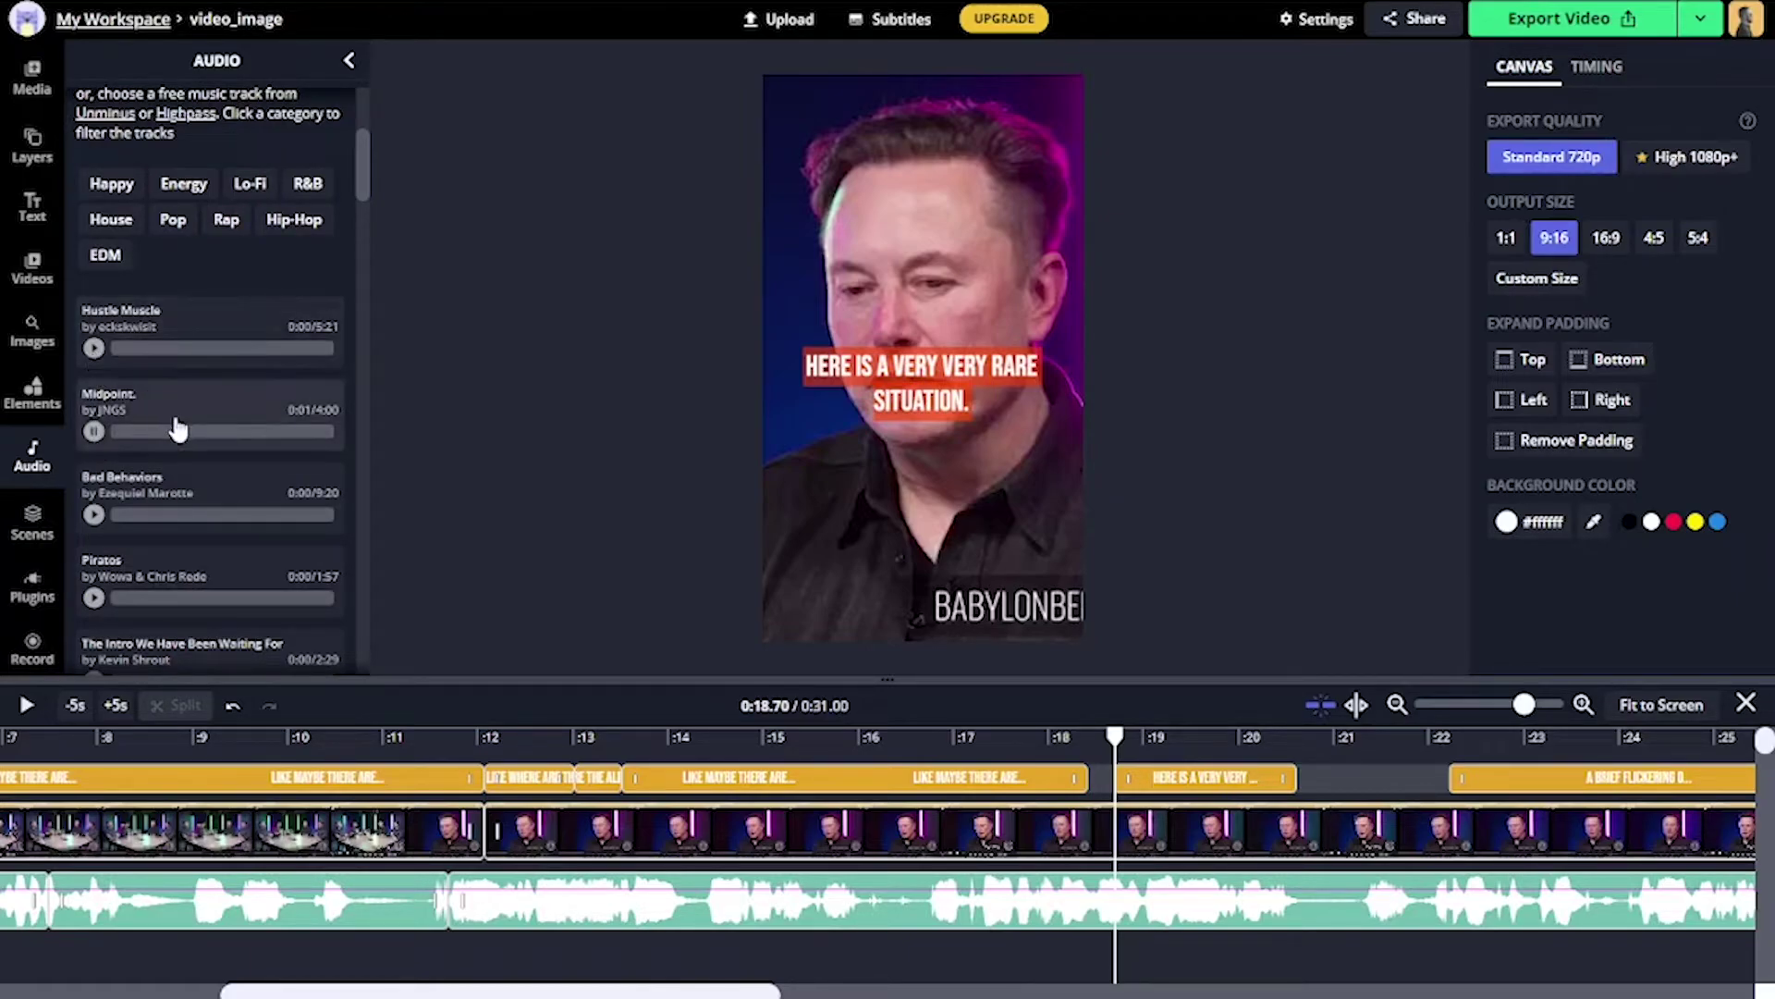
pyautogui.click(172, 432)
pyautogui.click(236, 432)
pyautogui.scroll(4, 104, 445)
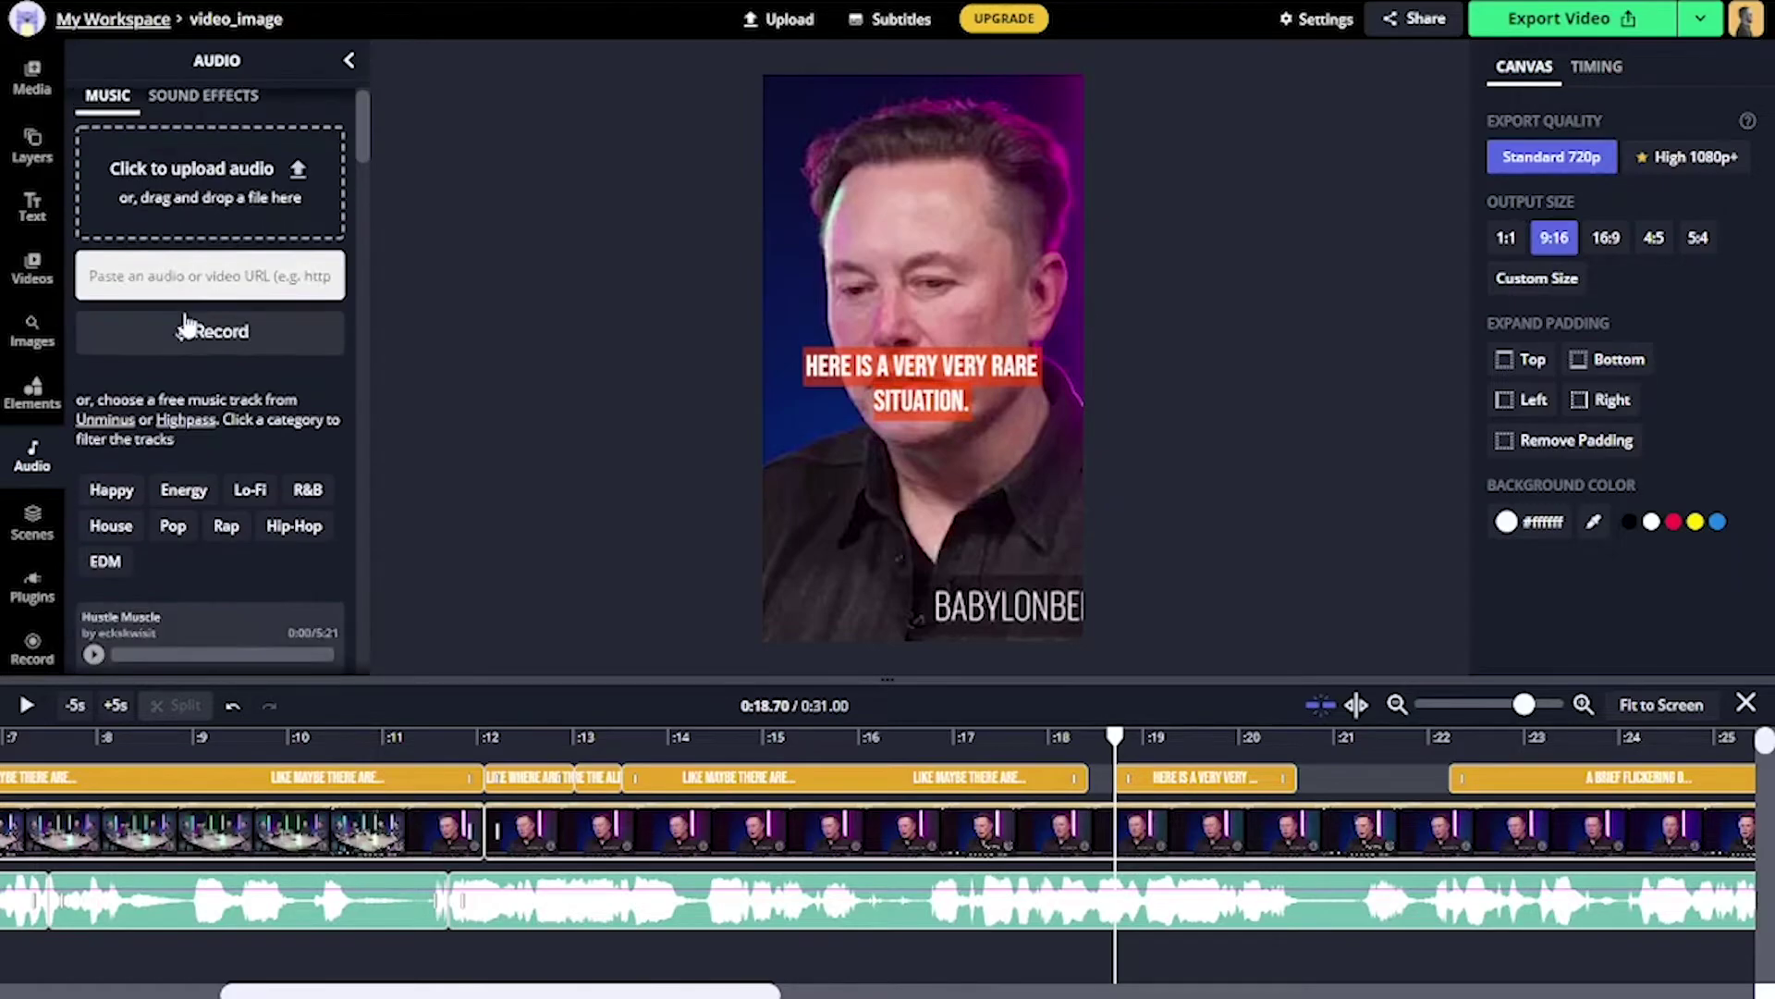
pyautogui.scroll(-3, 185, 312)
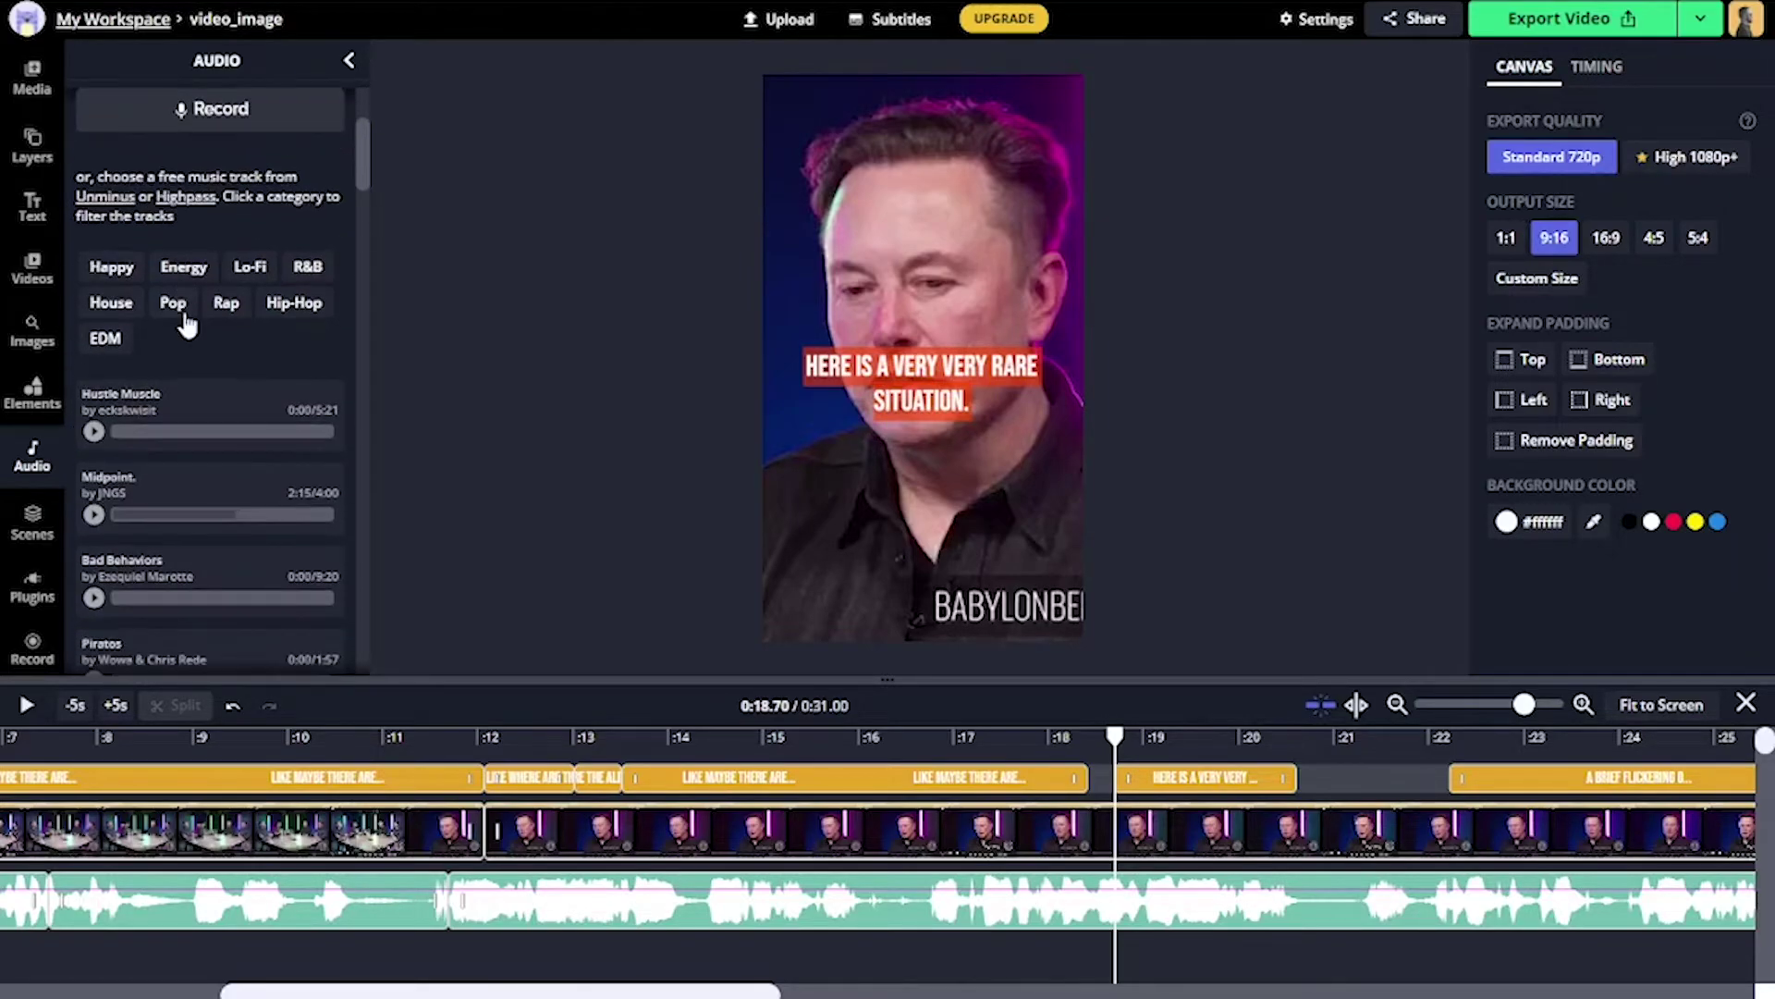
pyautogui.scroll(-2, 53, 381)
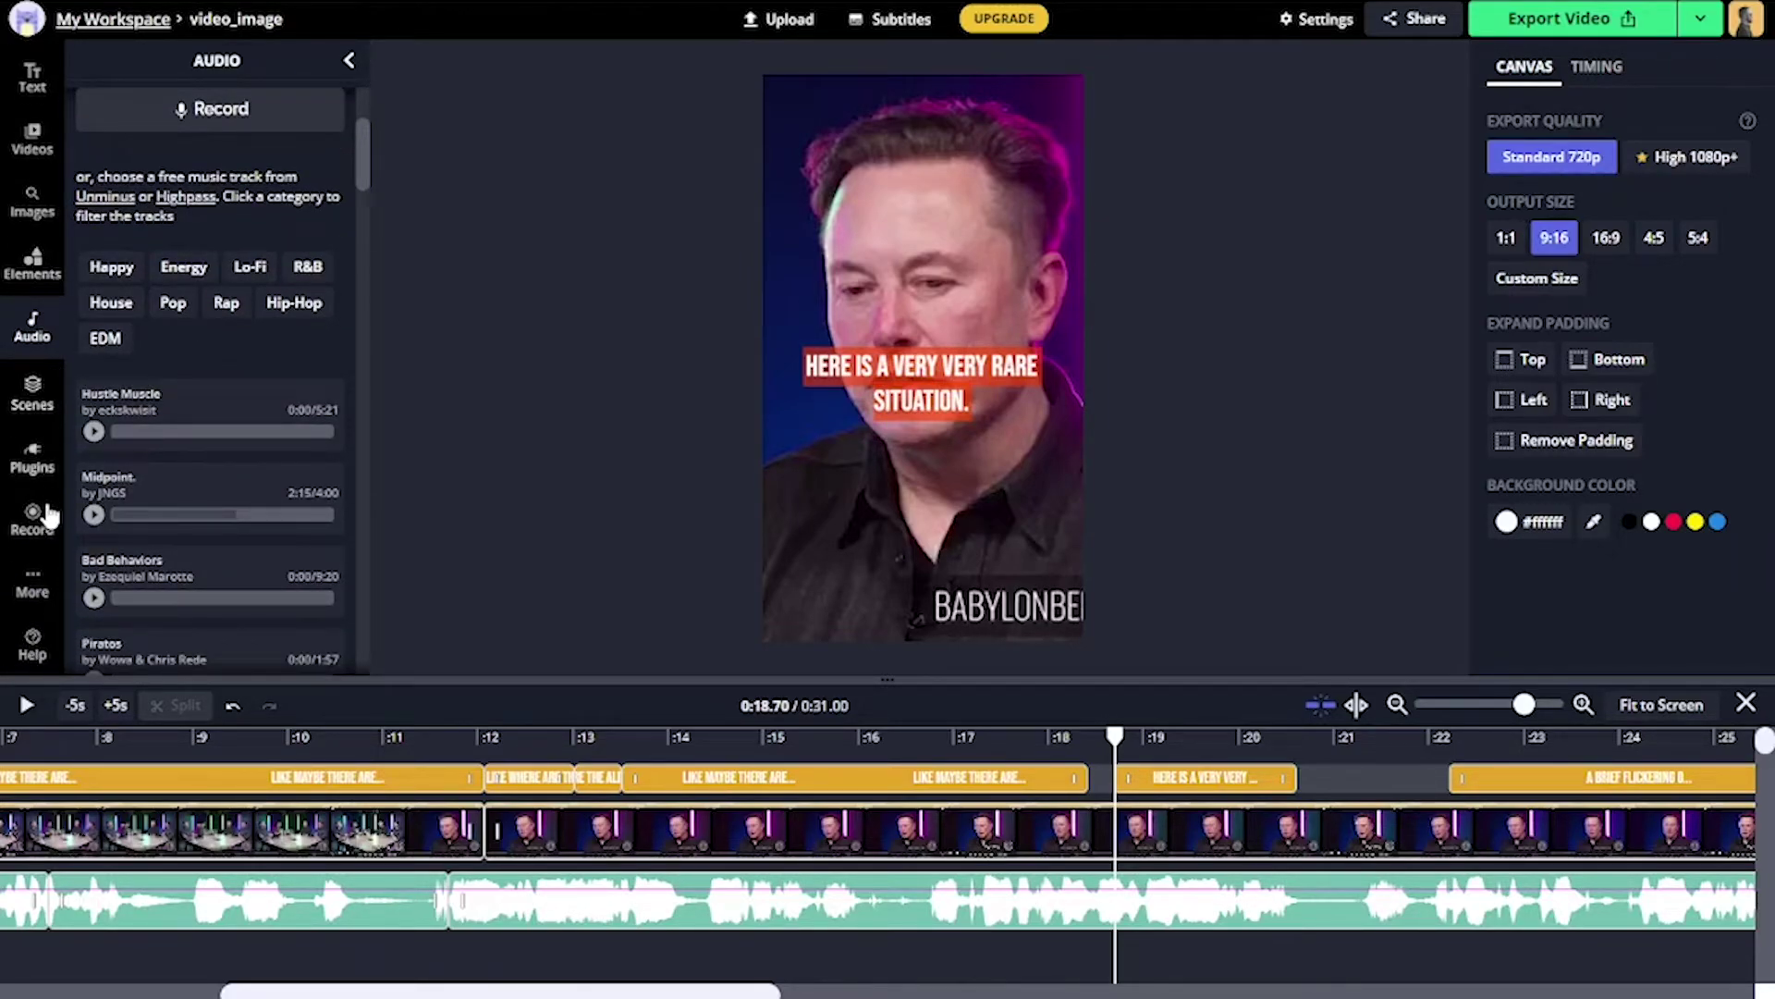
pyautogui.scroll(3, 178, 352)
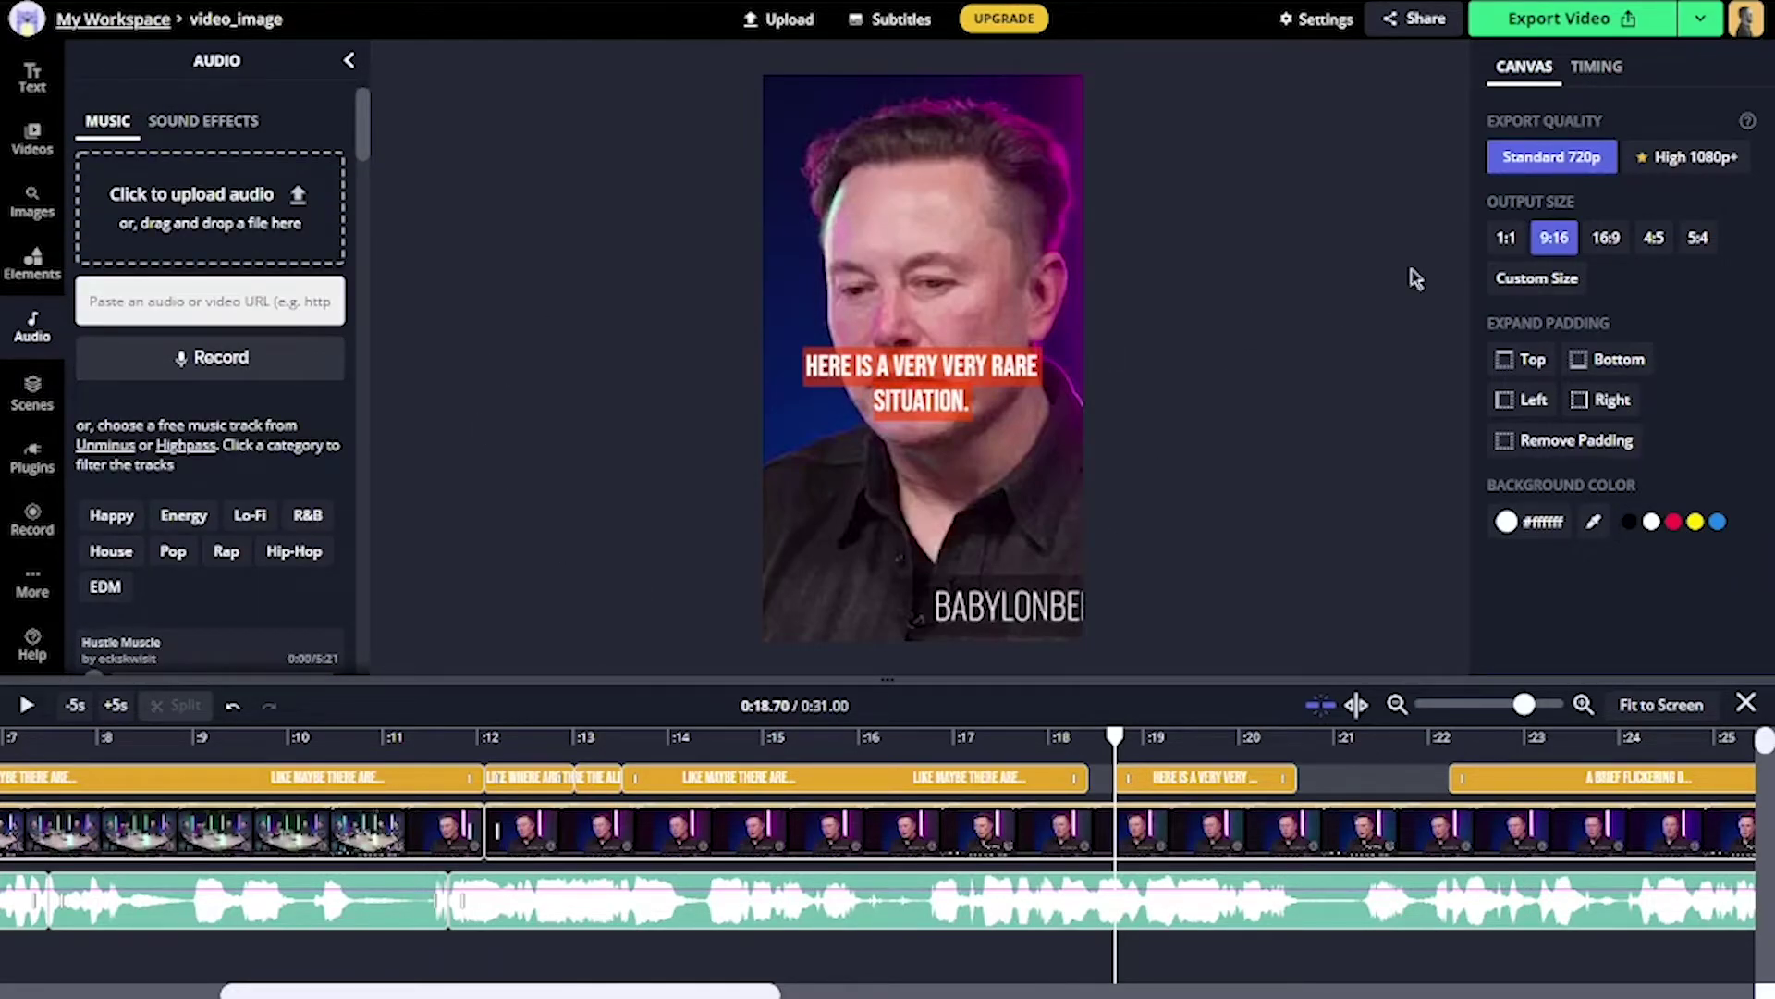
# Export the vertical video and dismiss the Upgrade to Pro offer.
pyautogui.click(1577, 20)
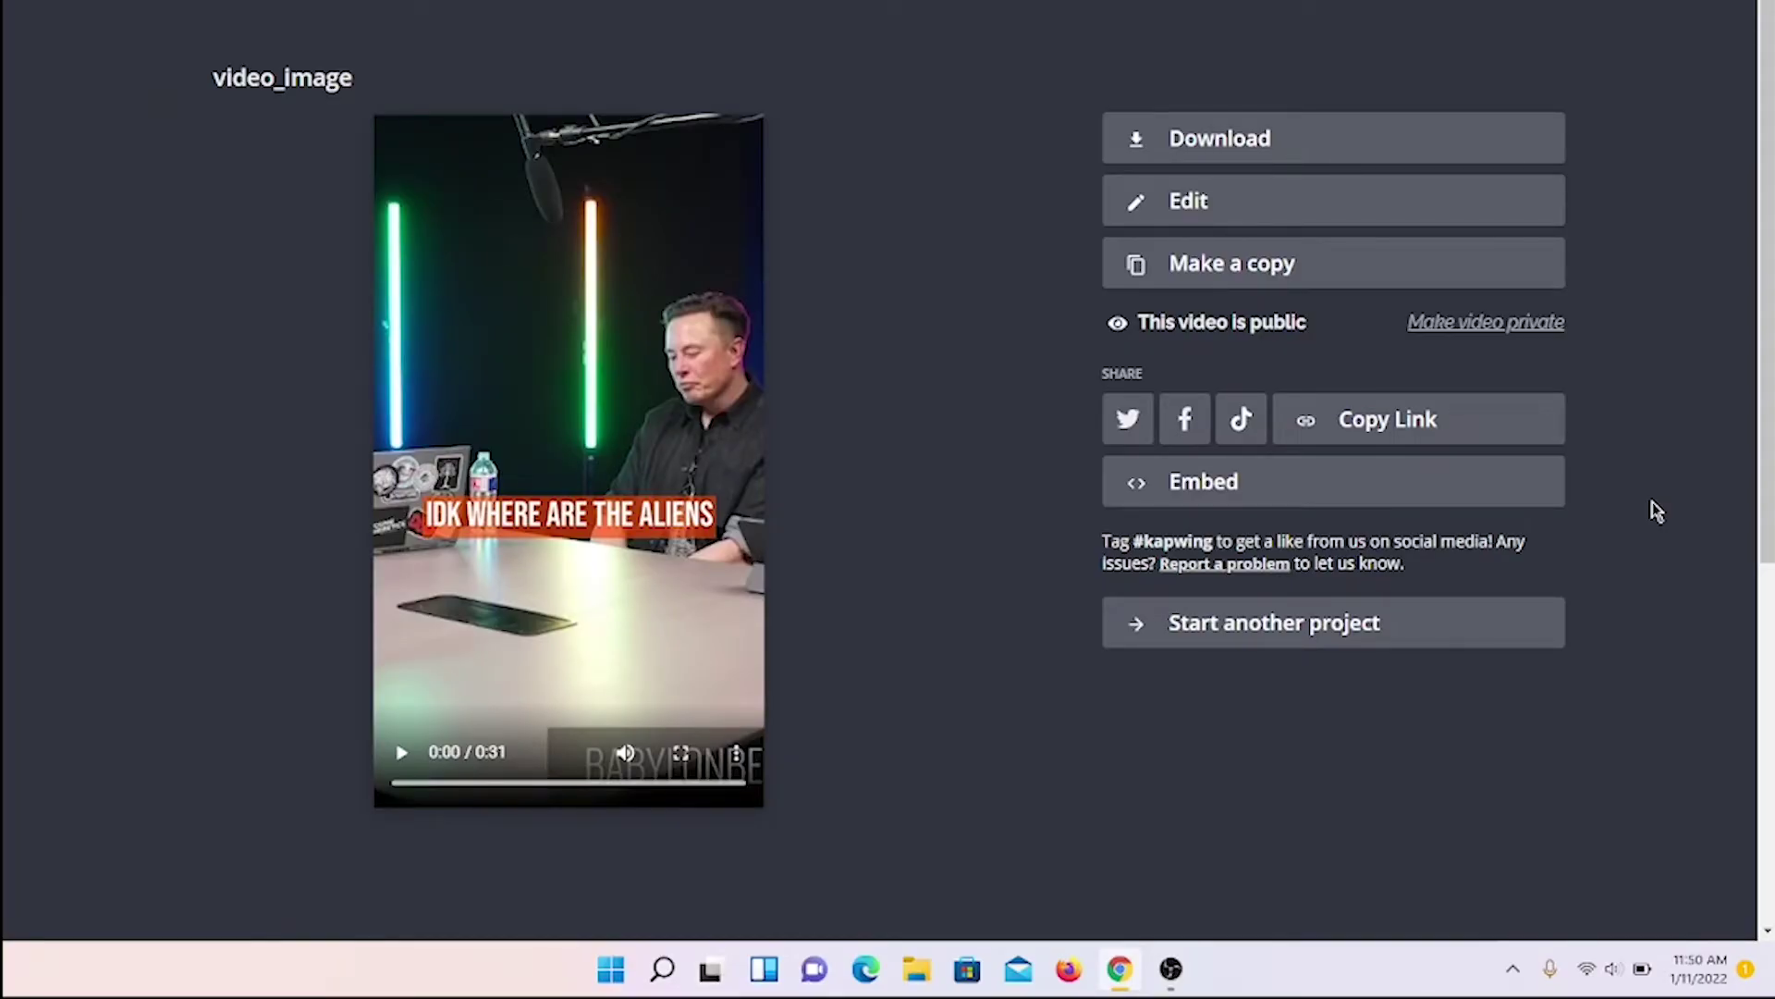
pyautogui.click(1480, 325)
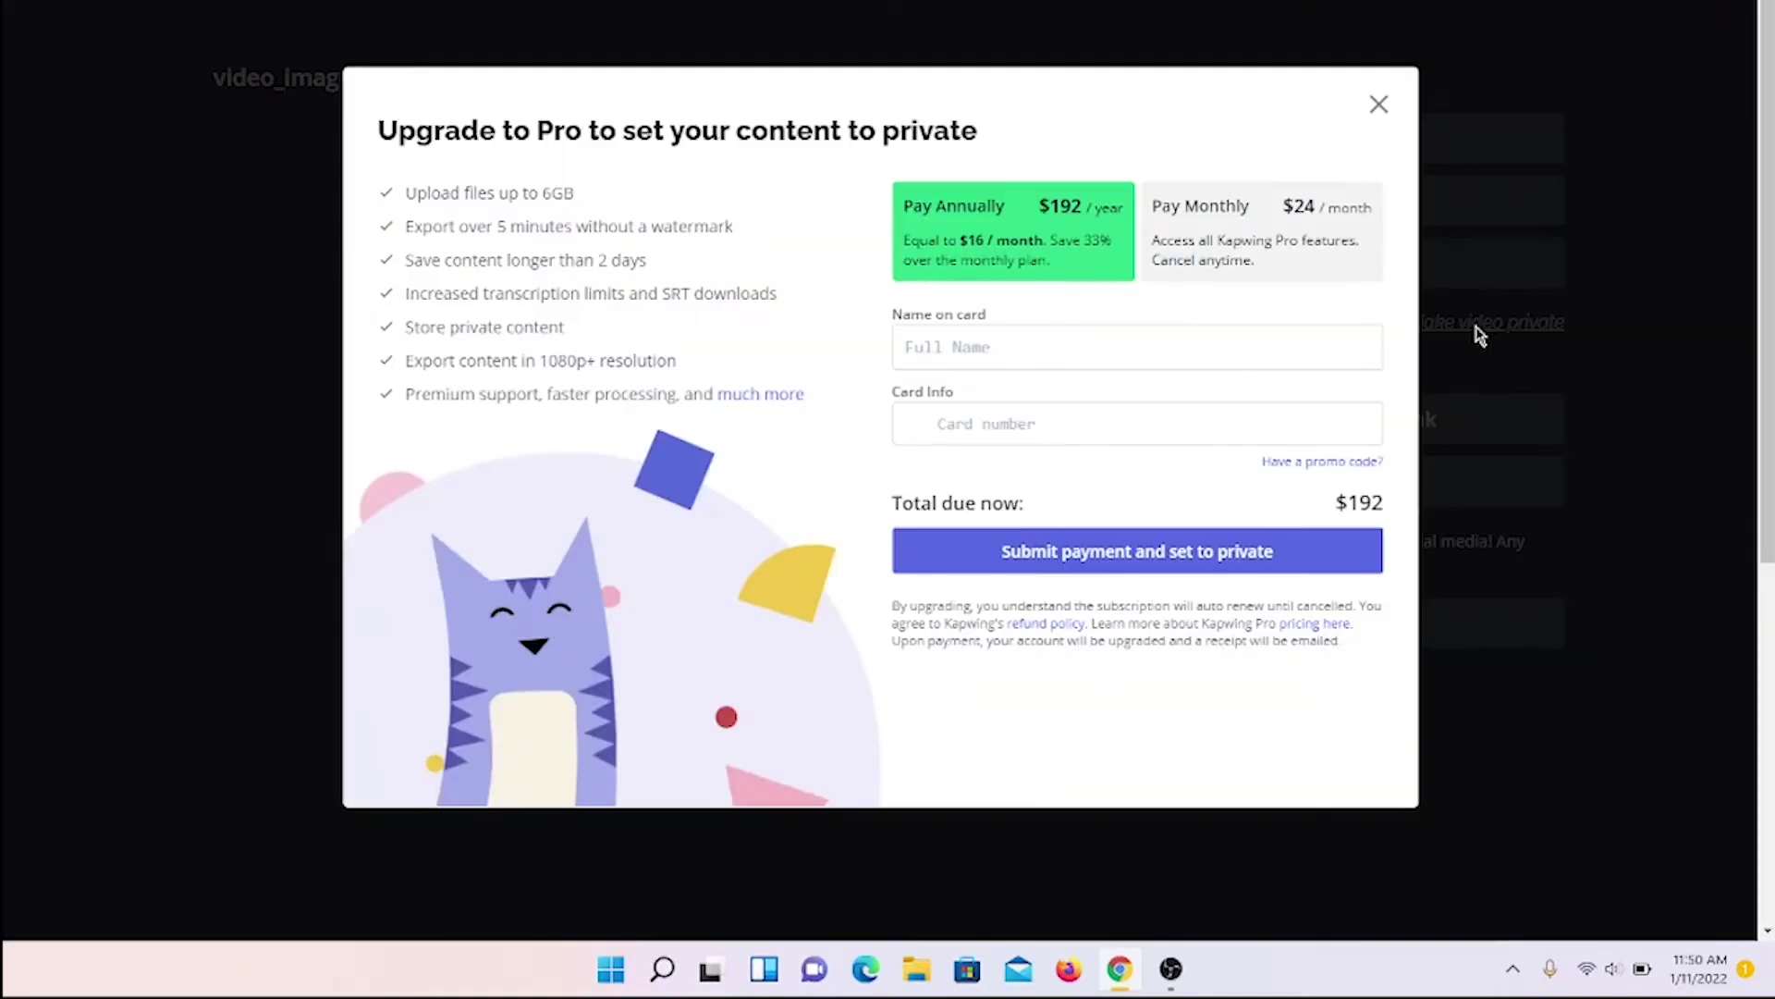
pyautogui.click(1378, 105)
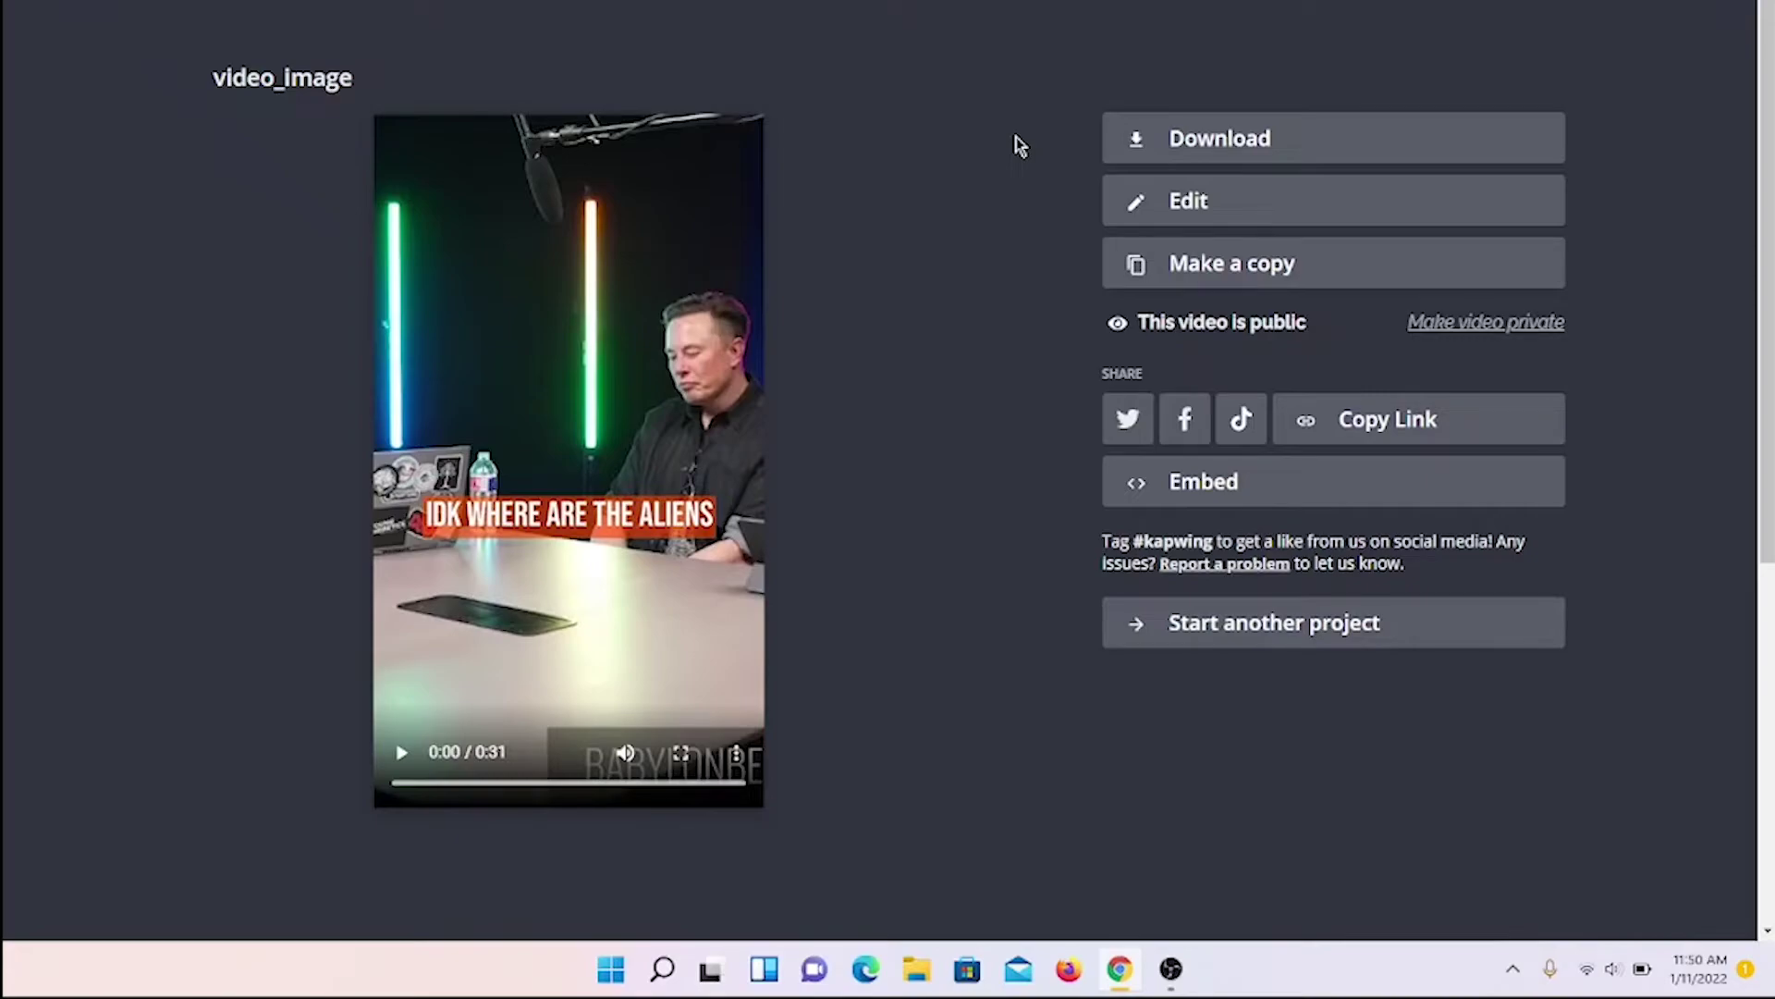
# Retitle the project from video_image to 'Elon Musk Inspiration'.
pyautogui.doubleClick(418, 84)
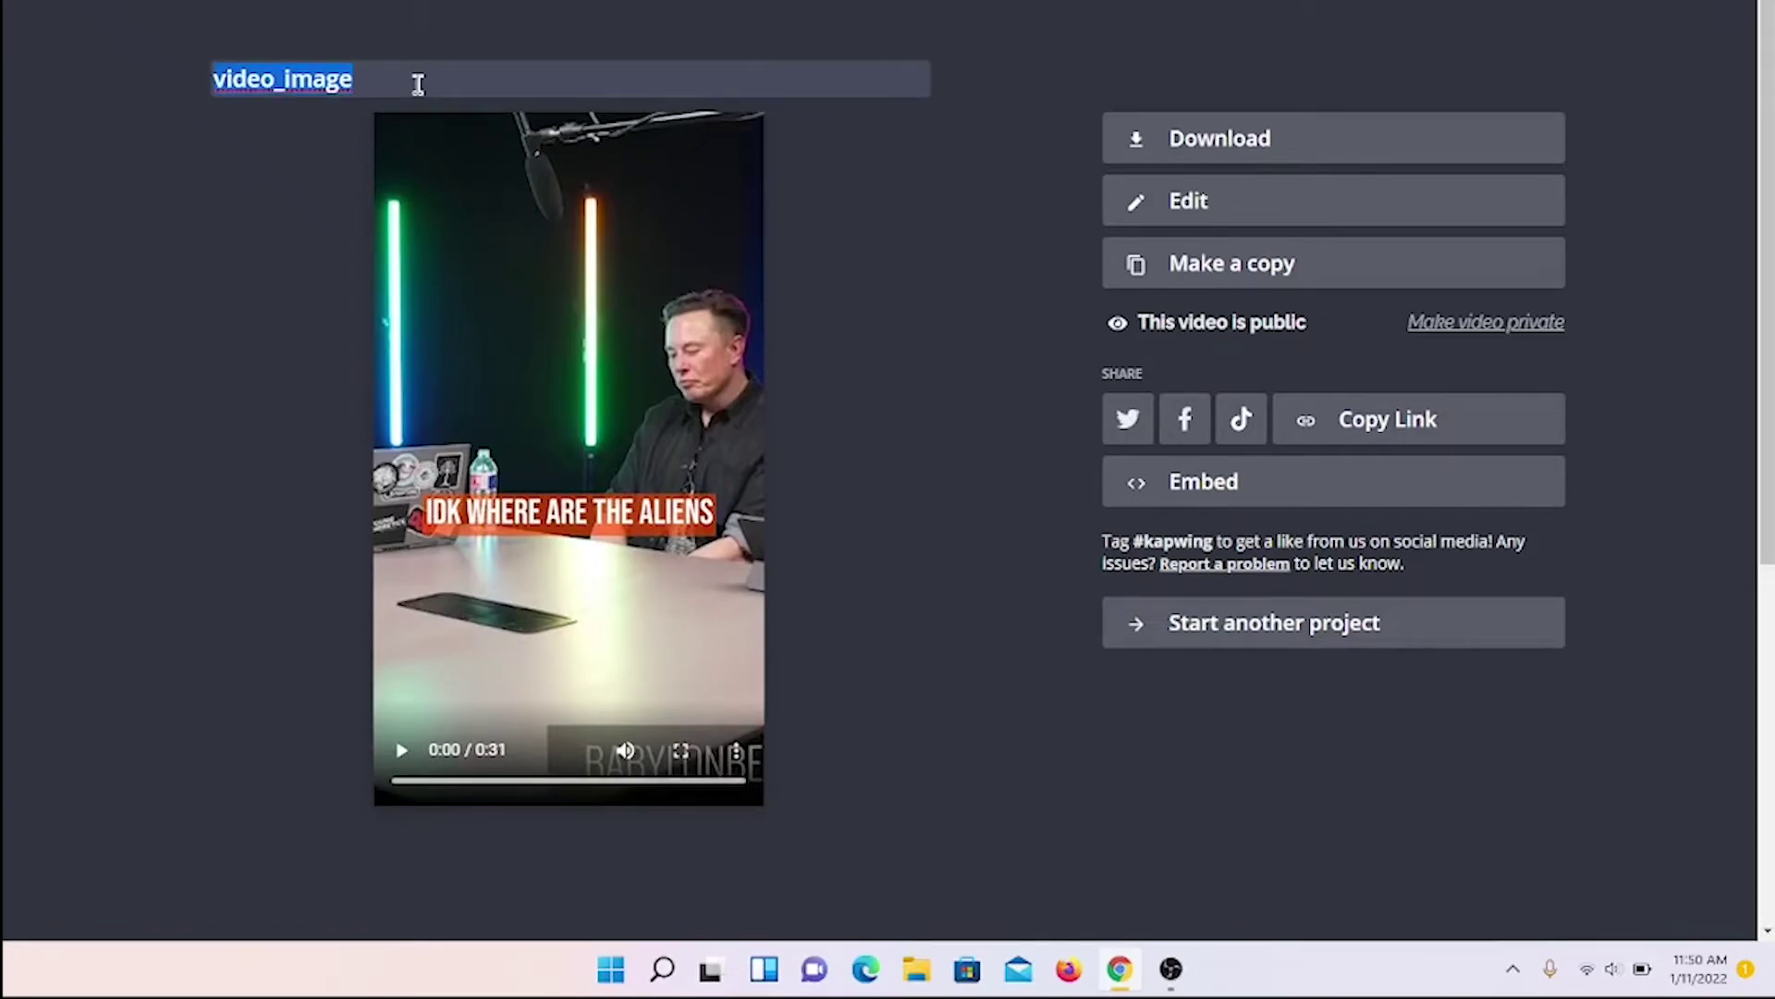
pyautogui.write('Elon Musk I')
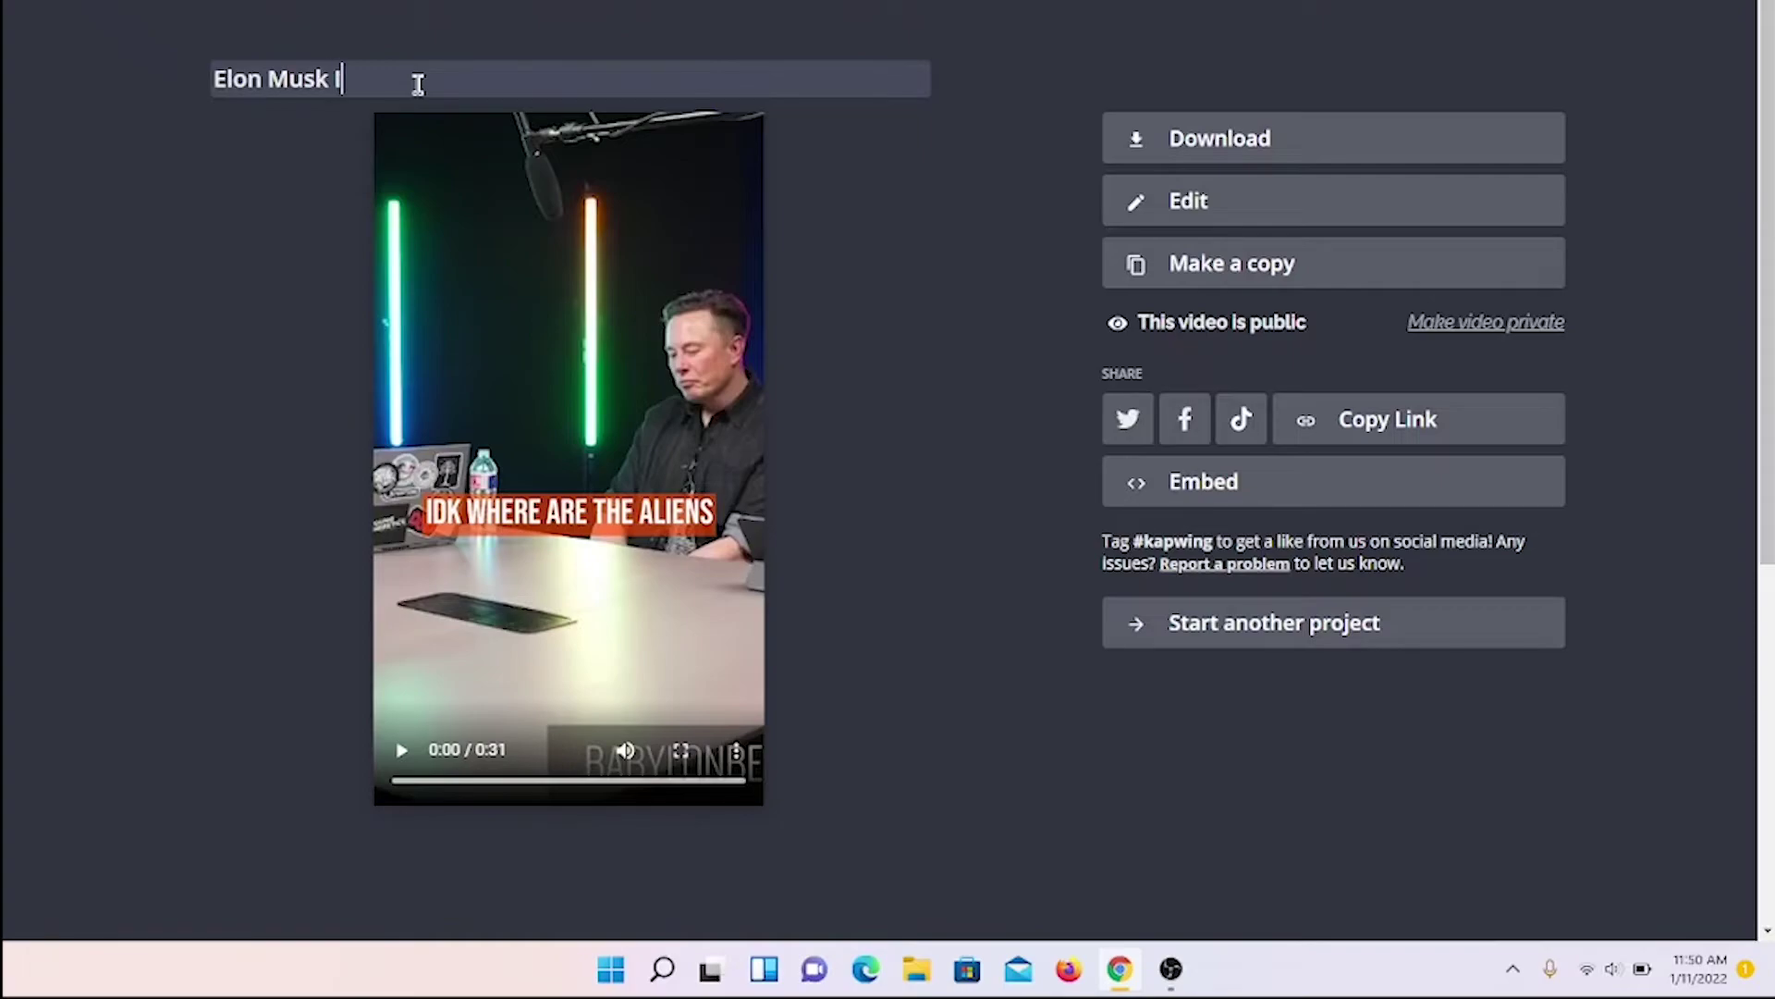
pyautogui.write('nspiration')
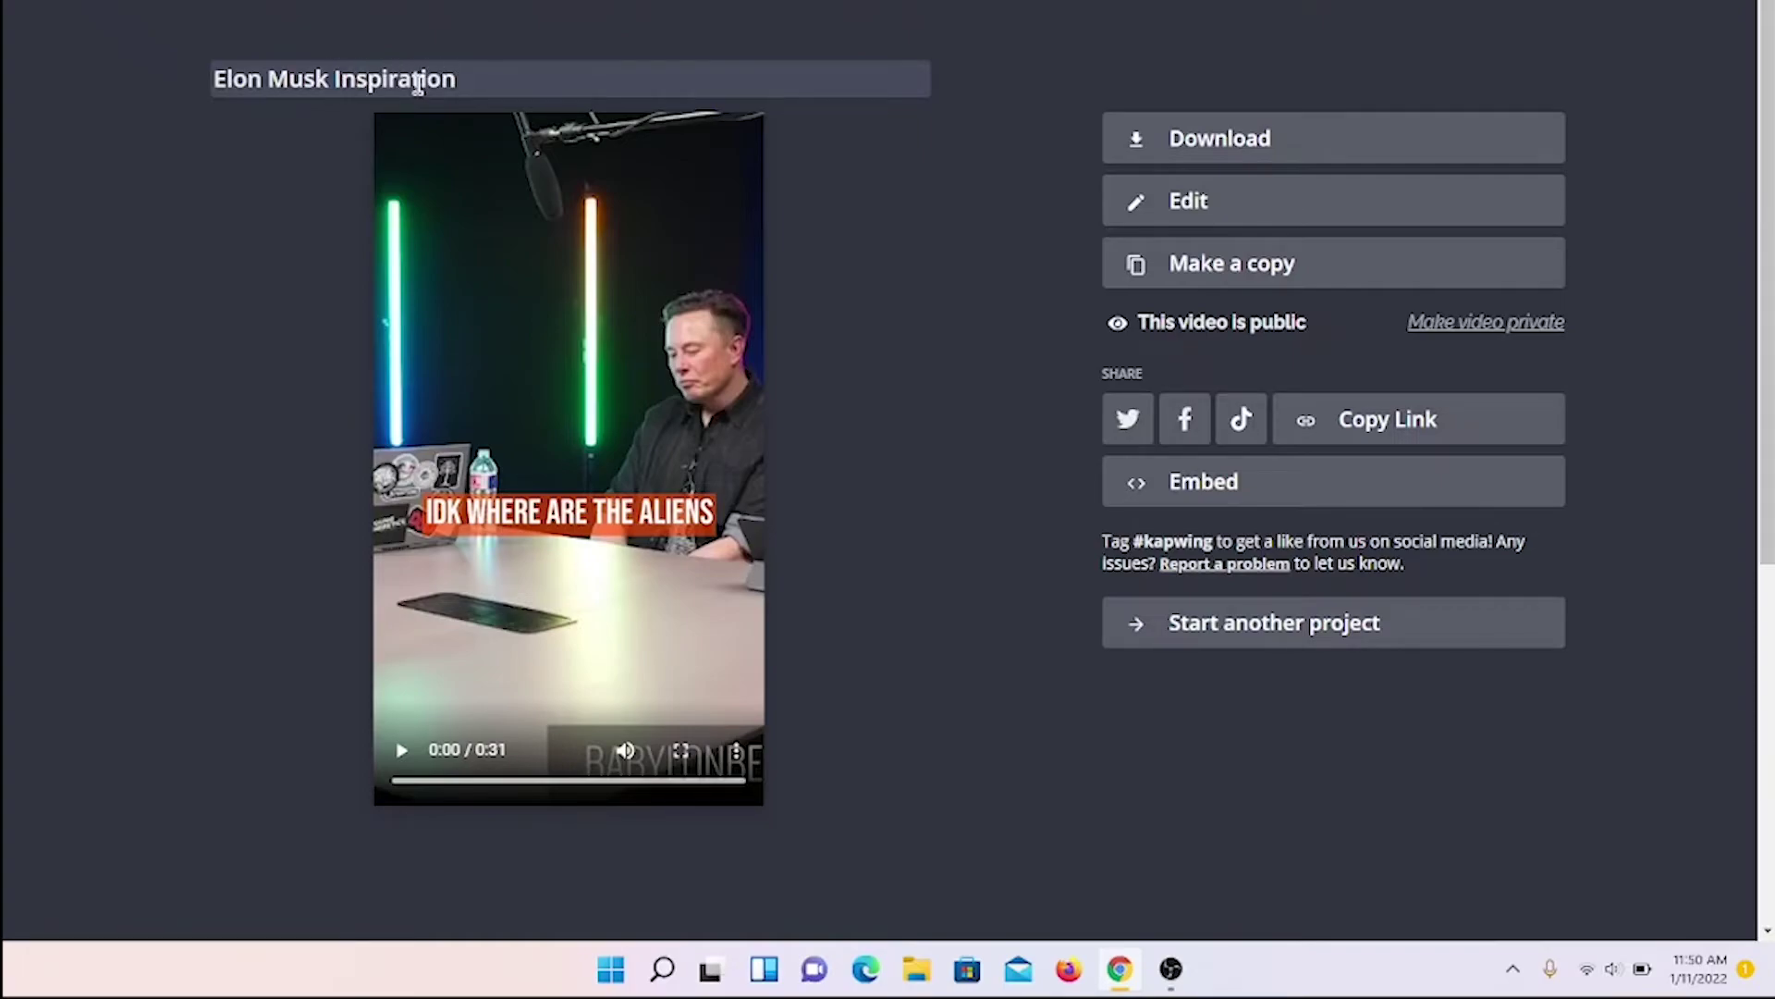
pyautogui.click(913, 303)
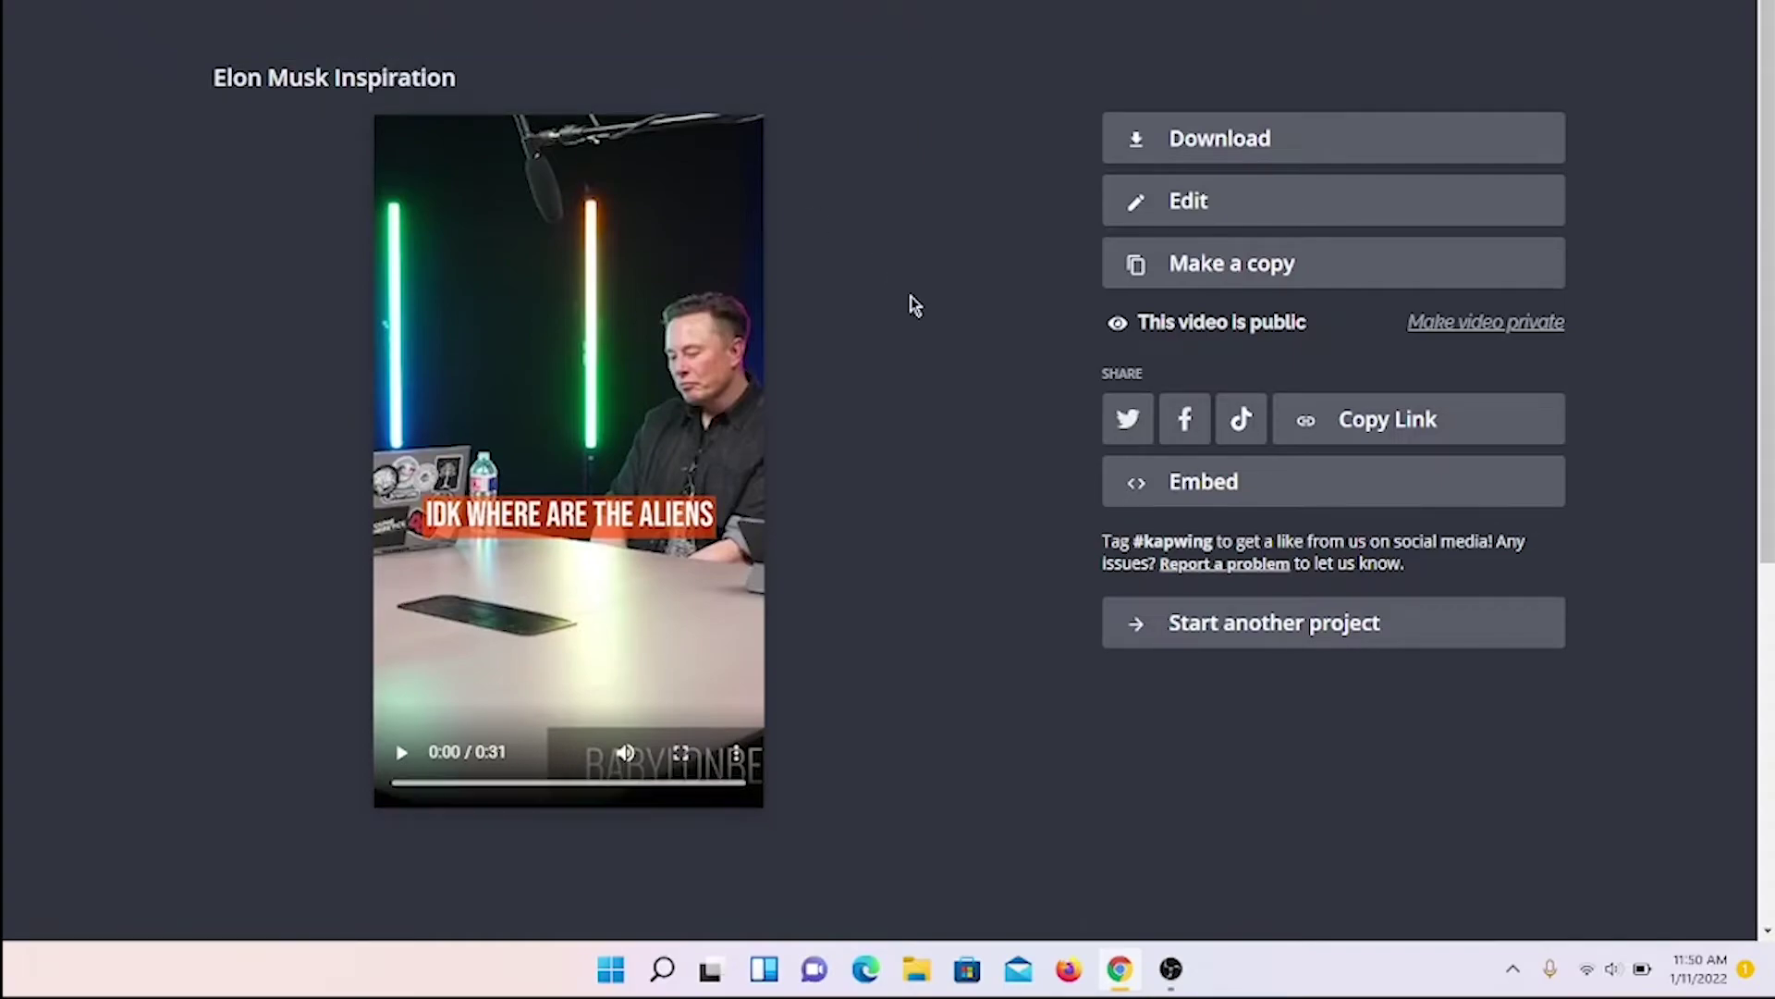
pyautogui.click(418, 779)
pyautogui.click(547, 786)
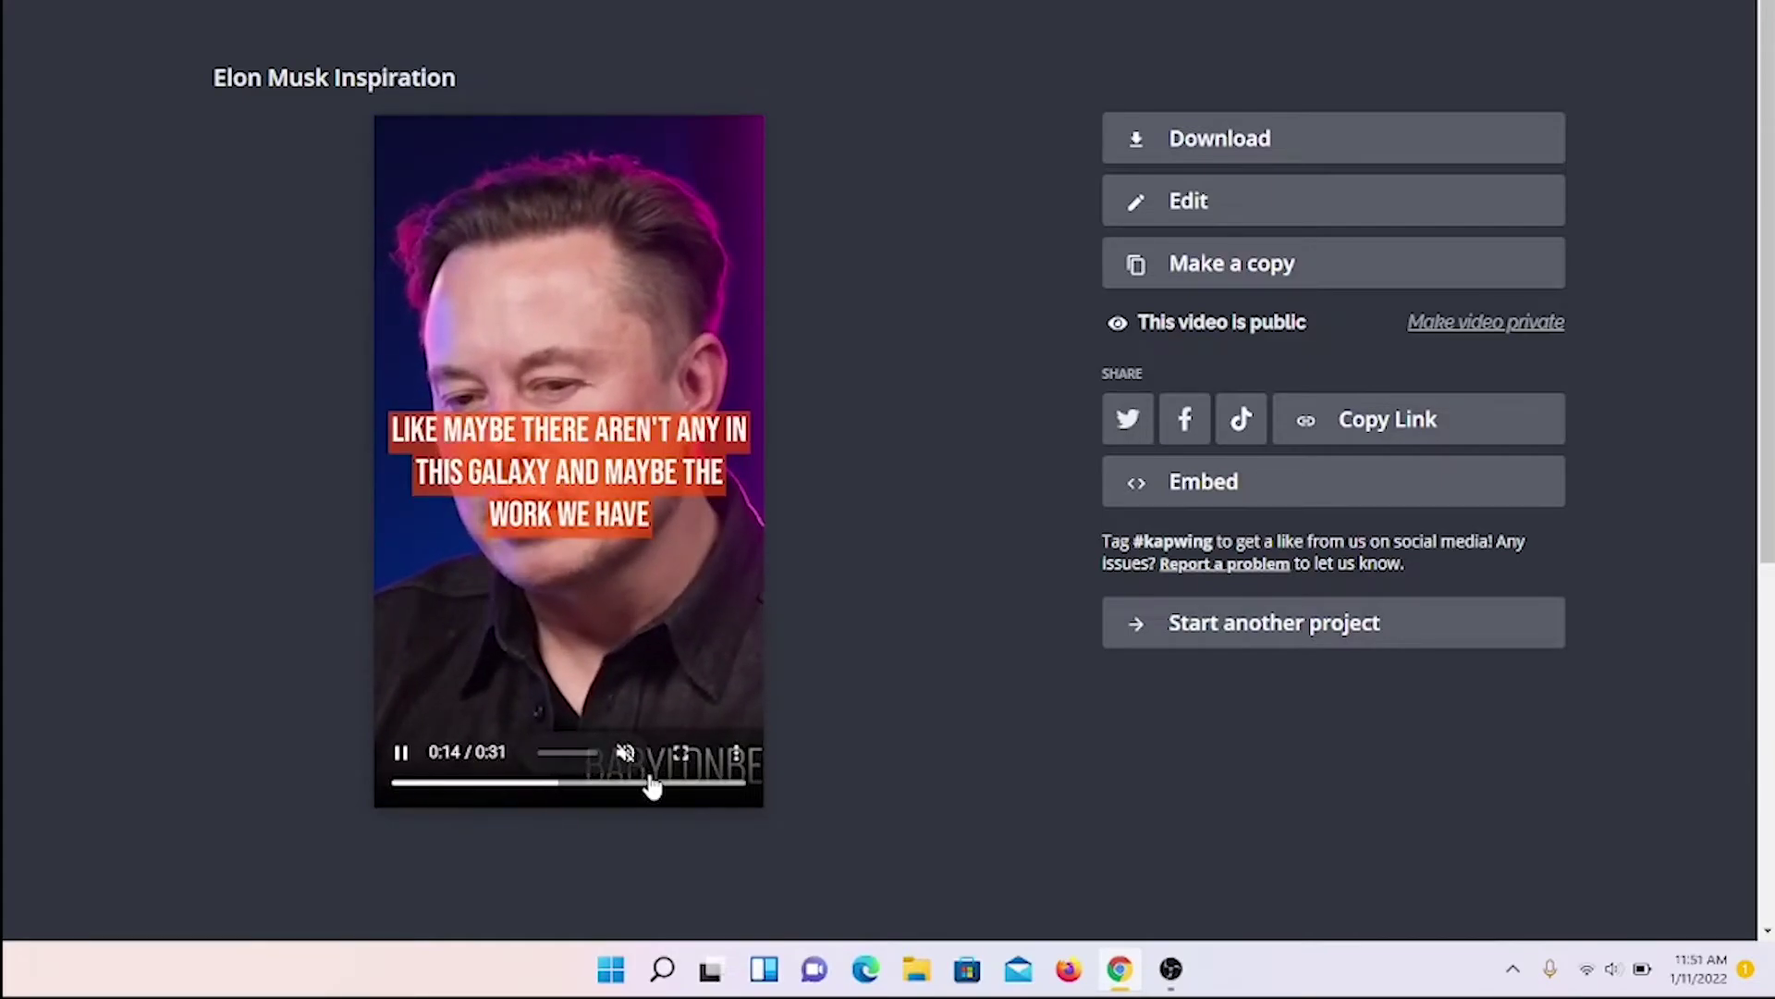
pyautogui.click(622, 758)
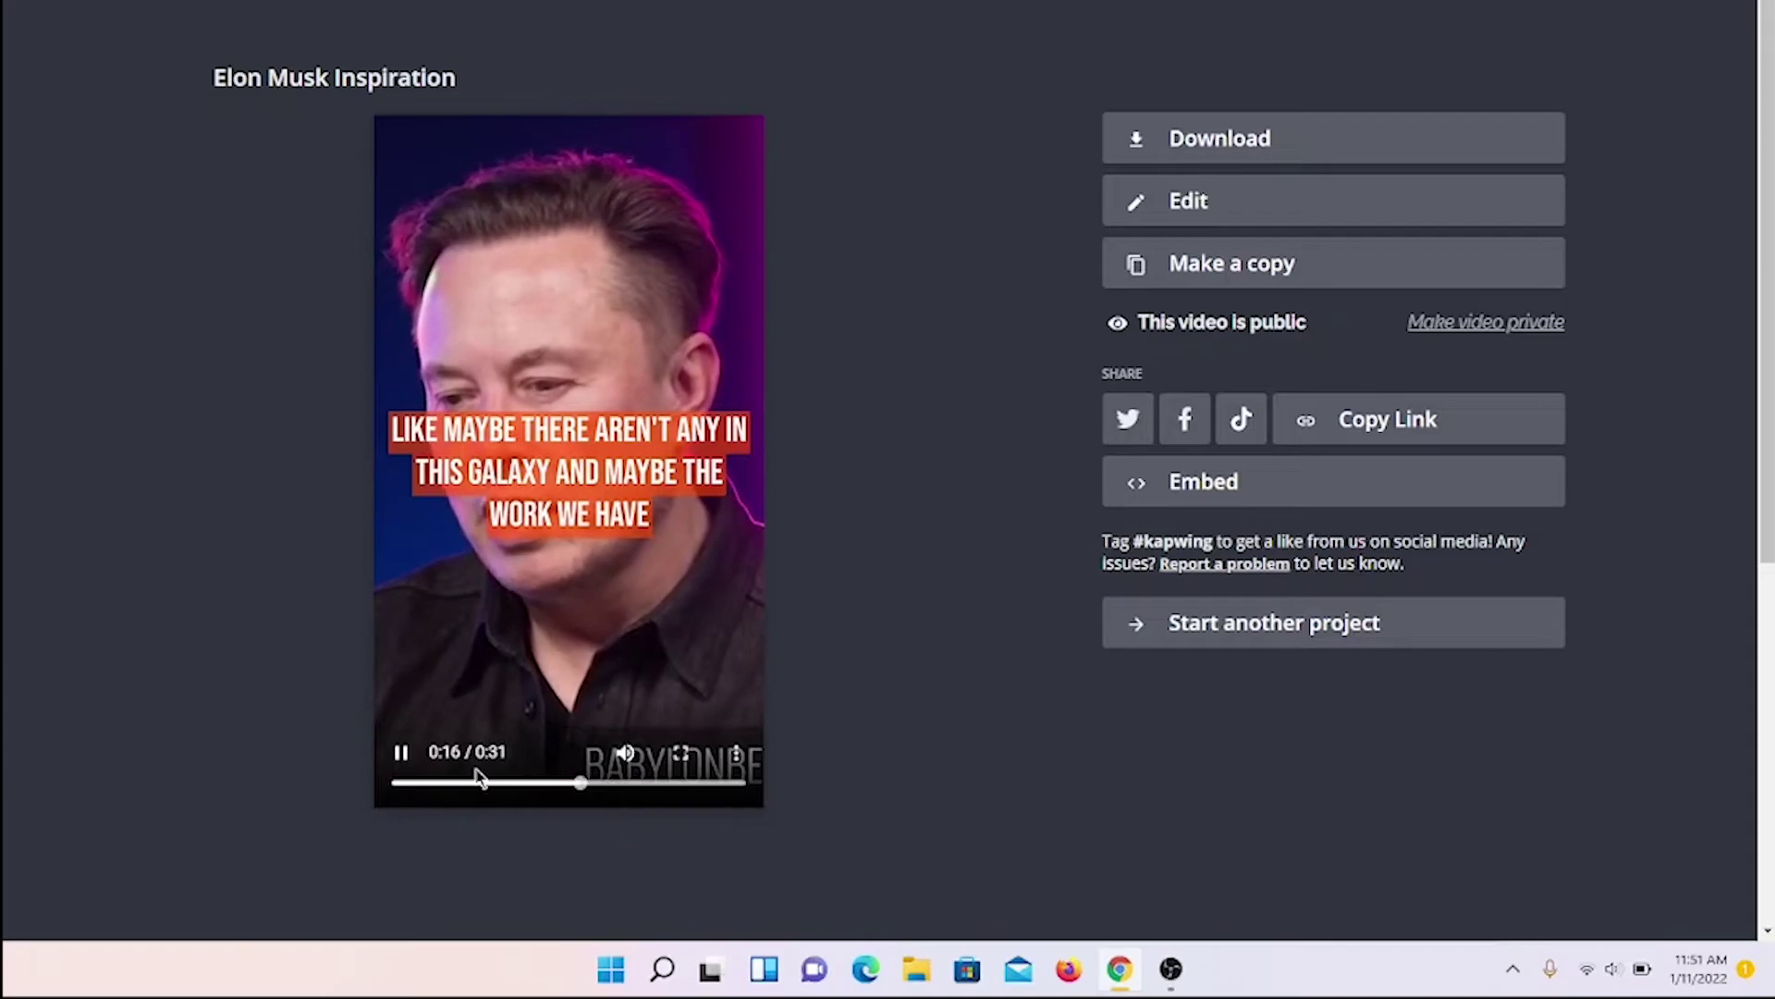
pyautogui.click(403, 754)
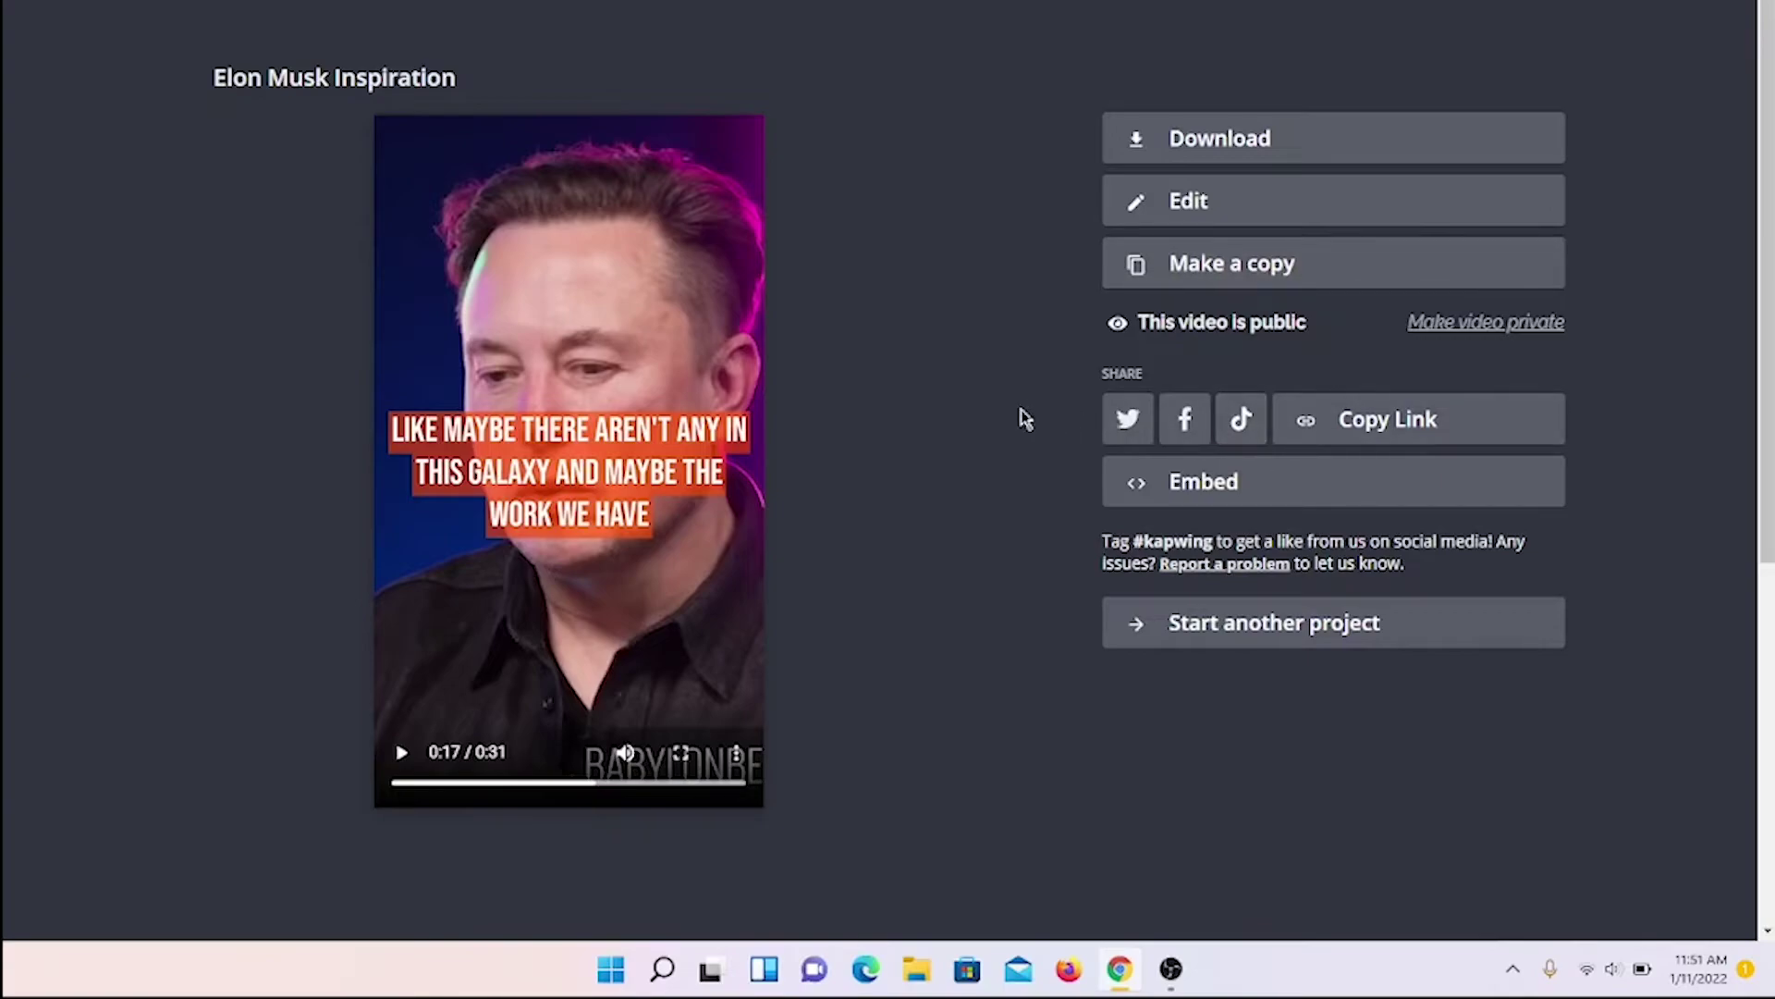
pyautogui.click(1243, 421)
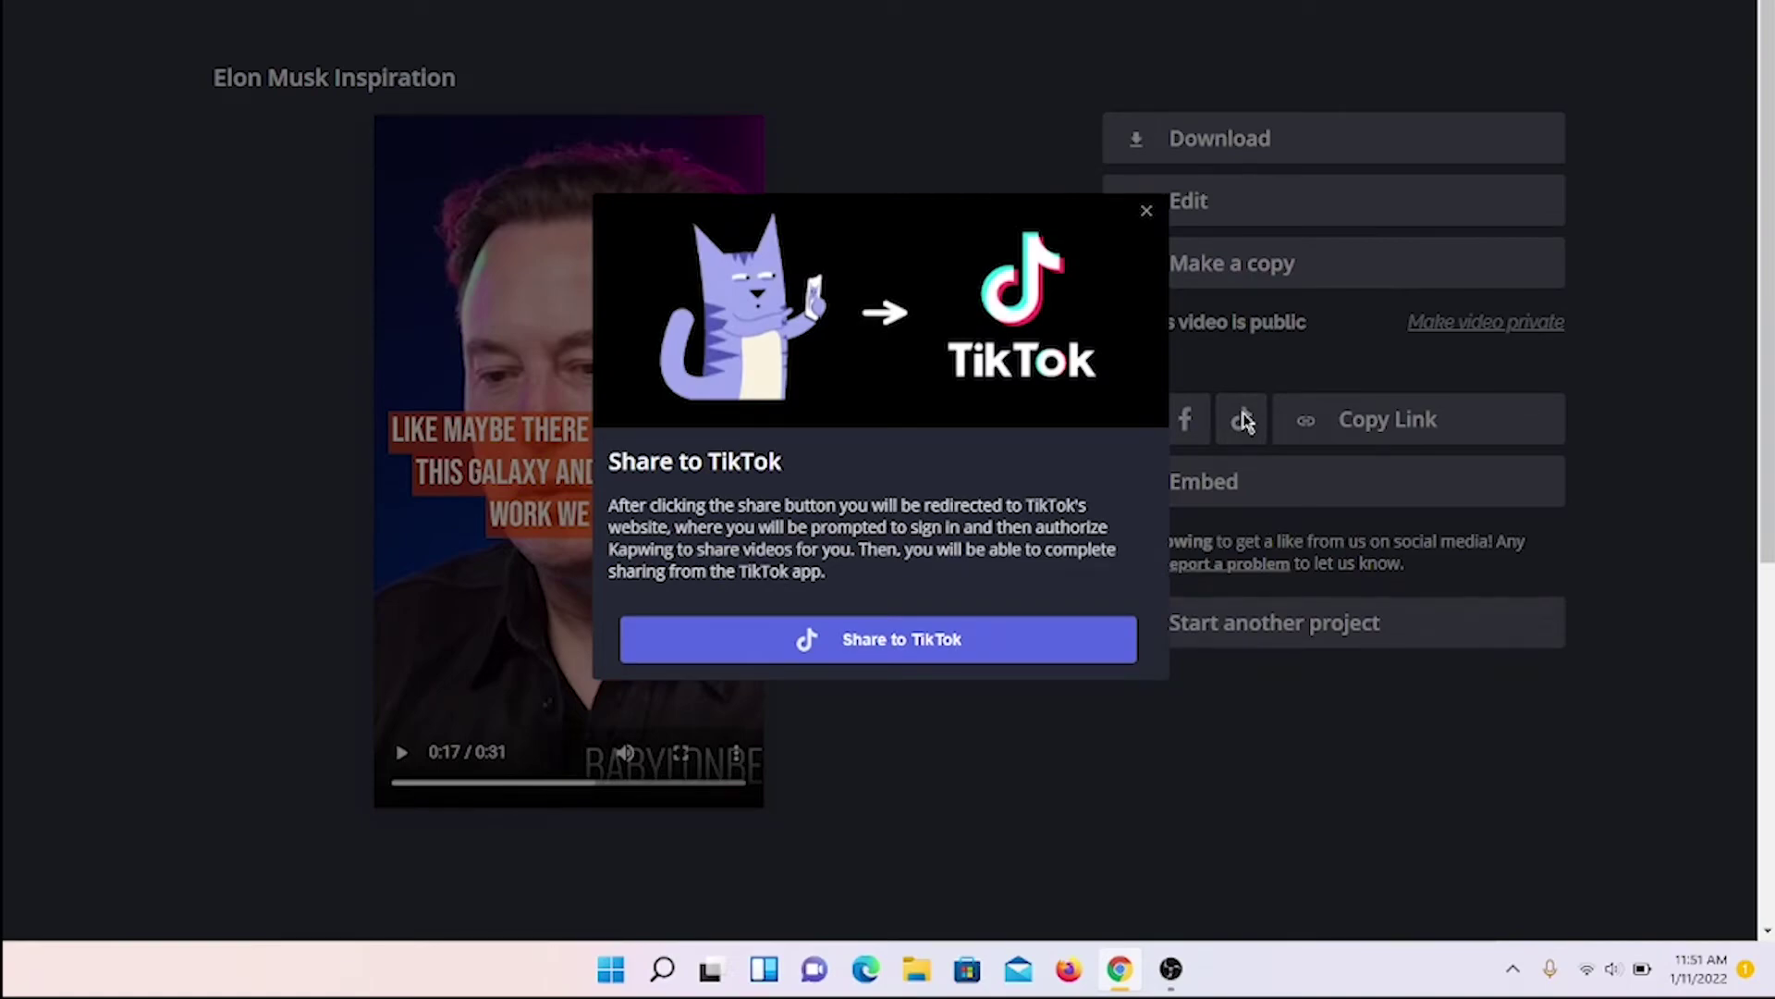
pyautogui.click(1147, 212)
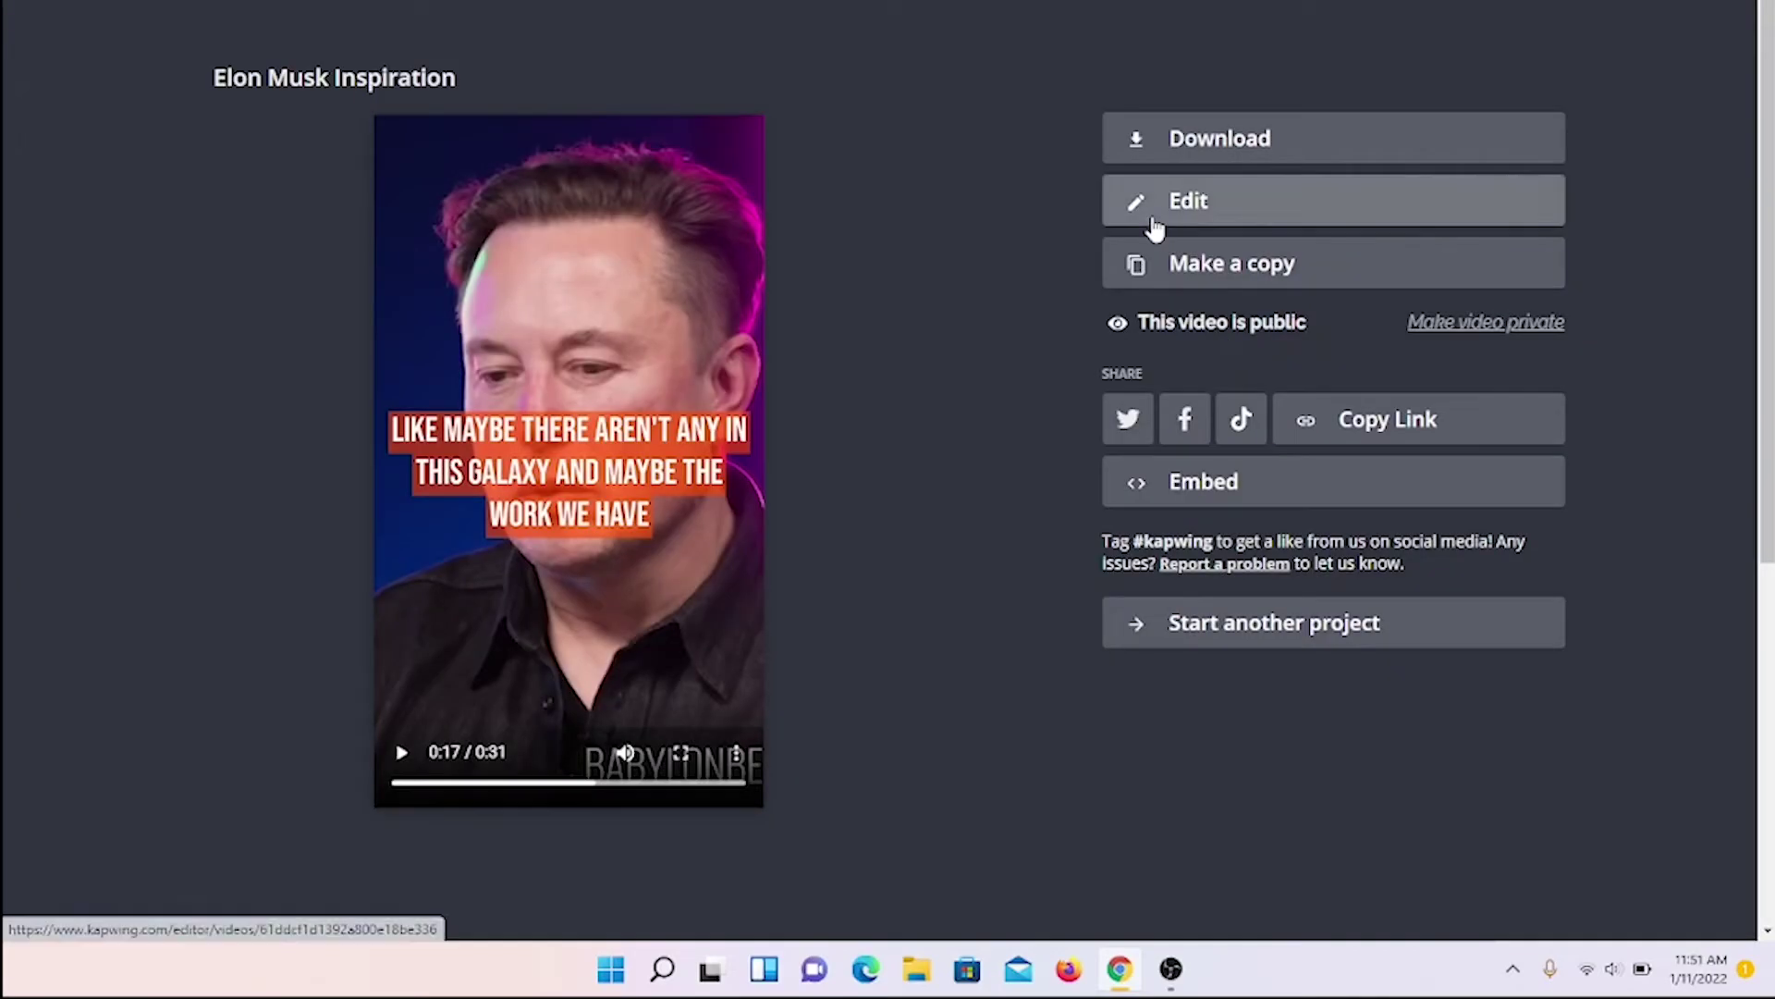
# Download the final MP4, upload it in YouTube Studio, and open its watch page.
pyautogui.click(1234, 140)
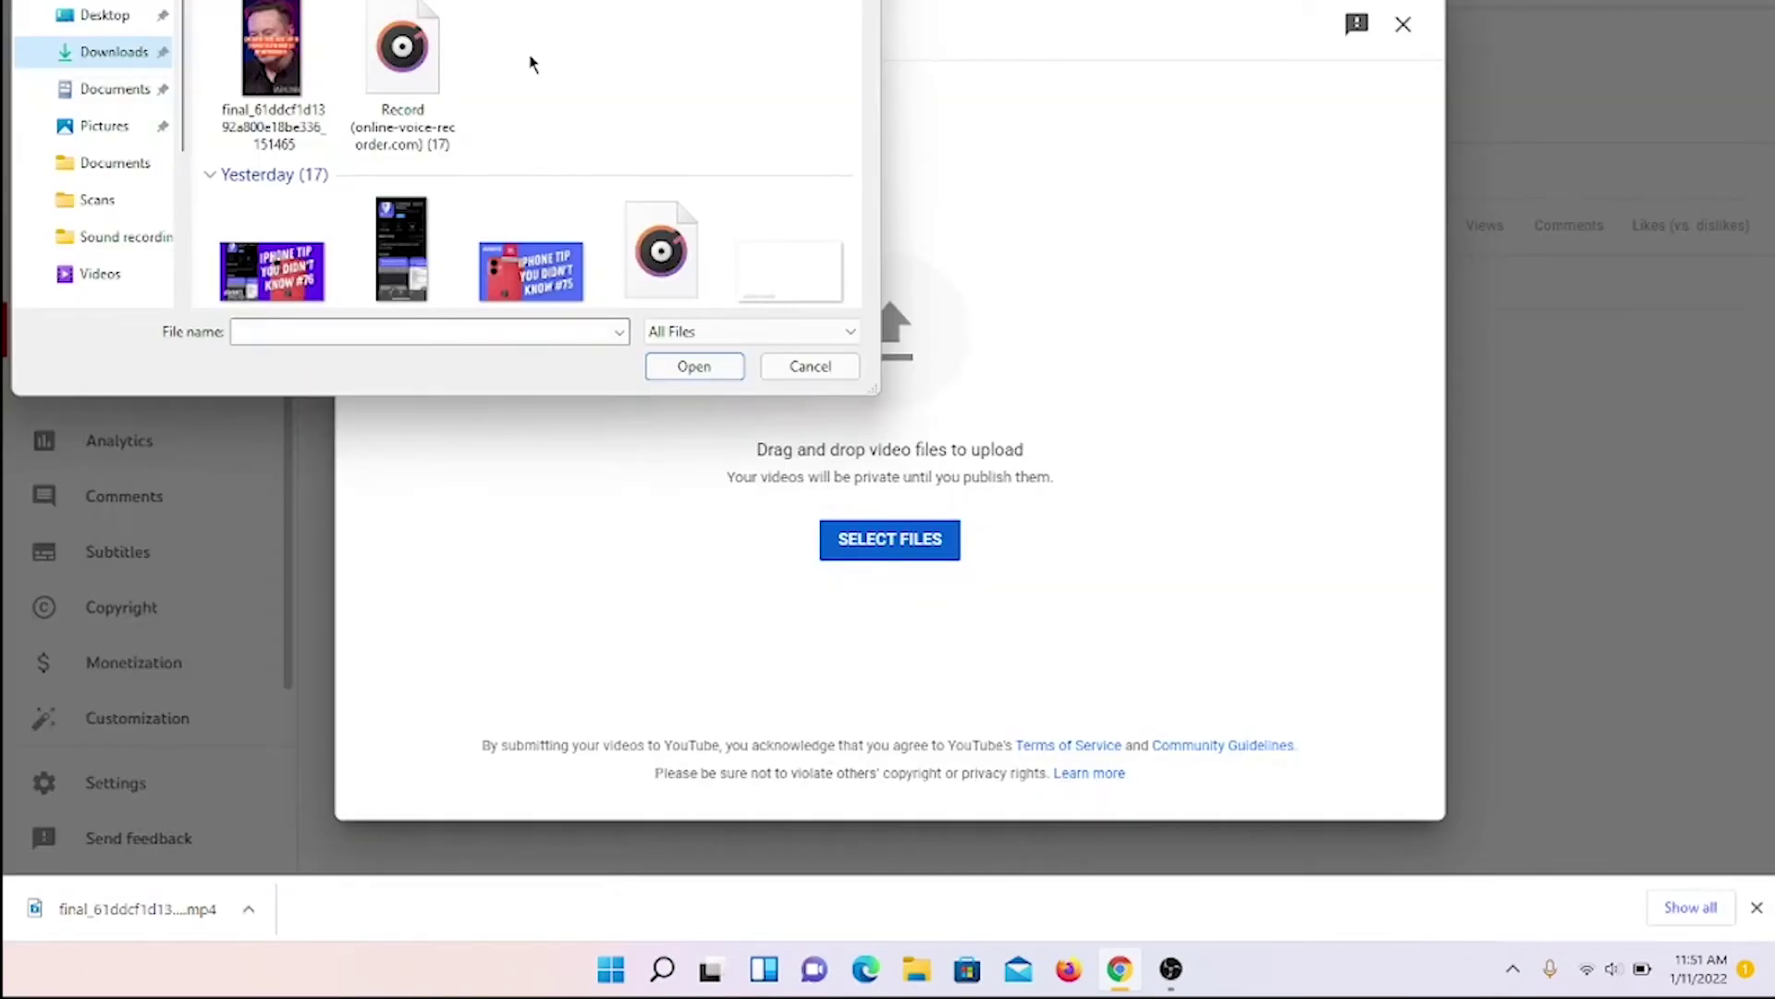
pyautogui.doubleClick(274, 60)
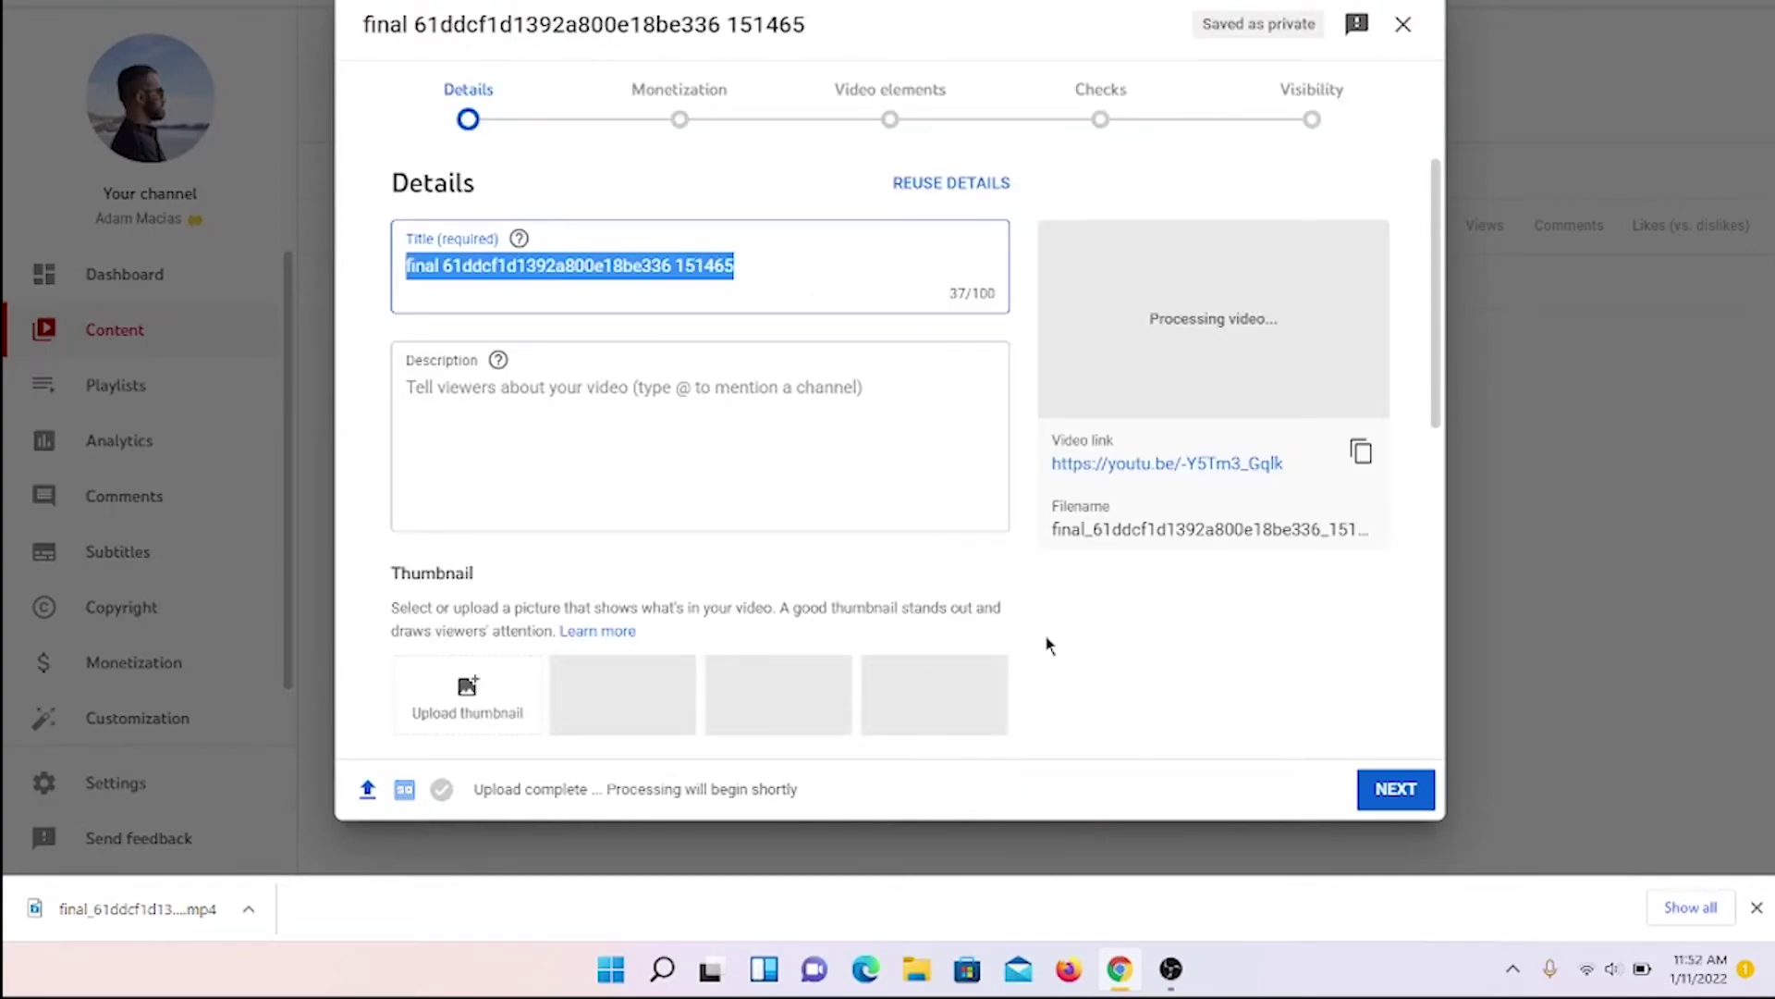
pyautogui.scroll(-6, 1047, 644)
pyautogui.scroll(6, 1048, 645)
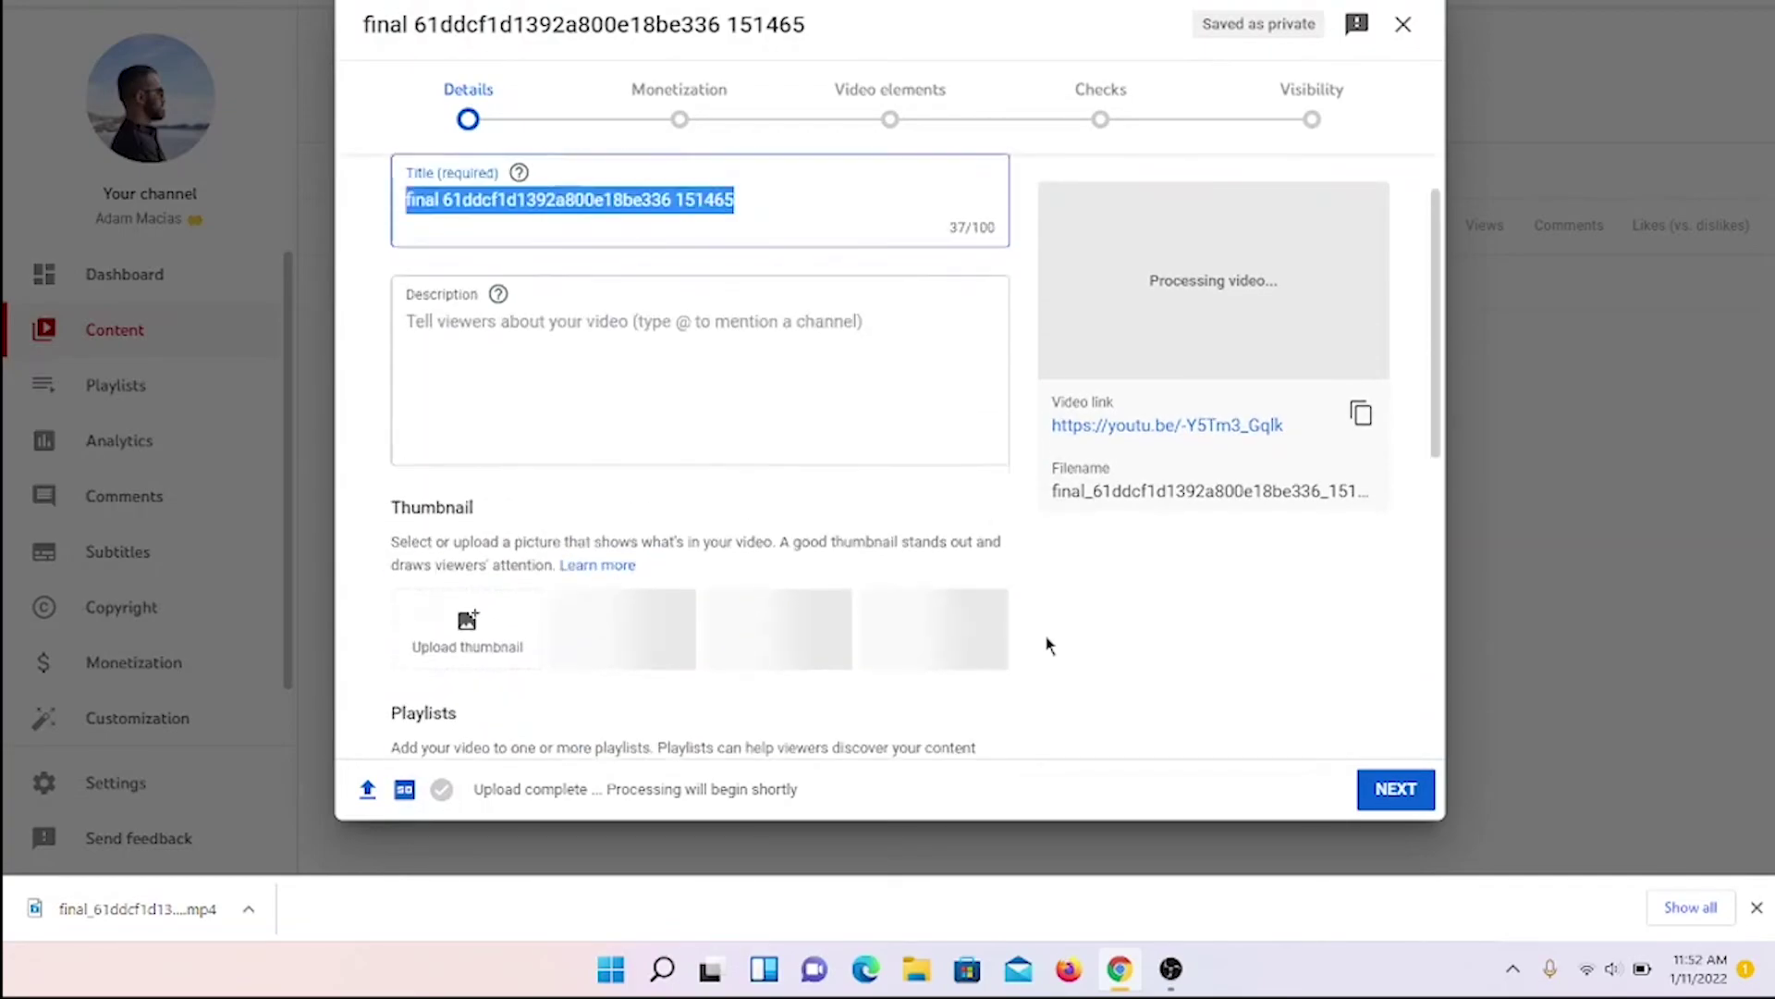
pyautogui.scroll(1, 1048, 645)
pyautogui.scroll(-6, 923, 494)
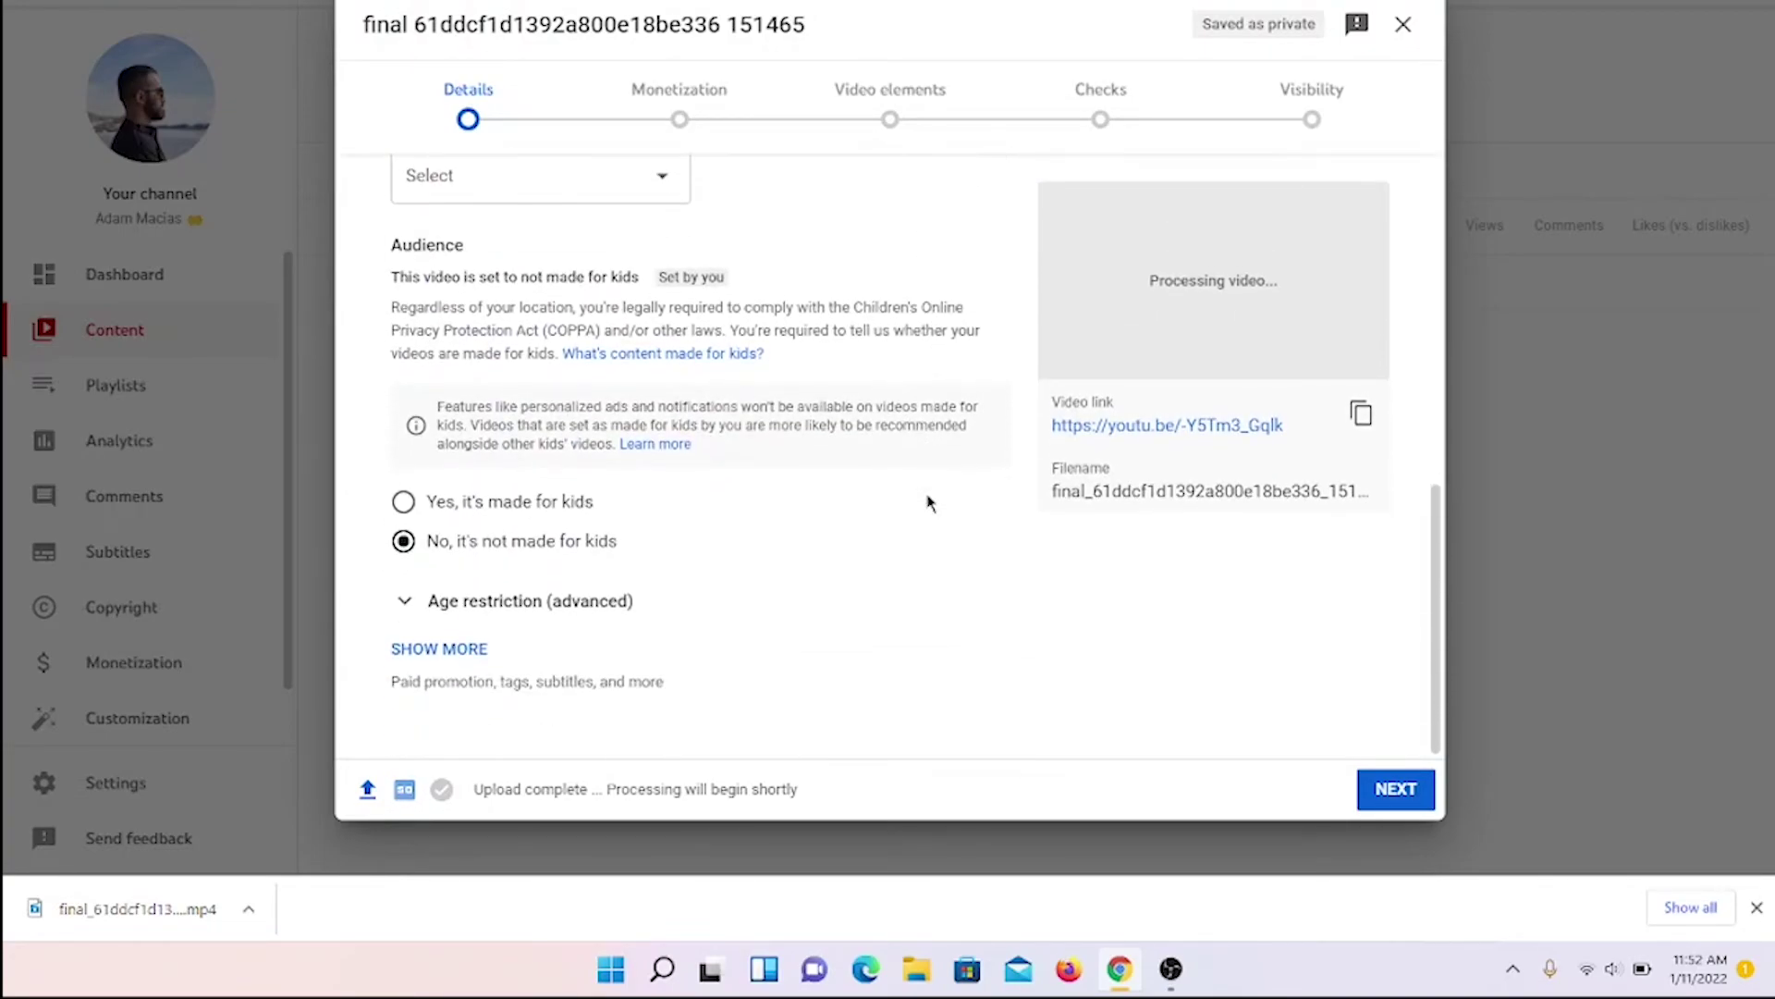
pyautogui.scroll(6, 929, 502)
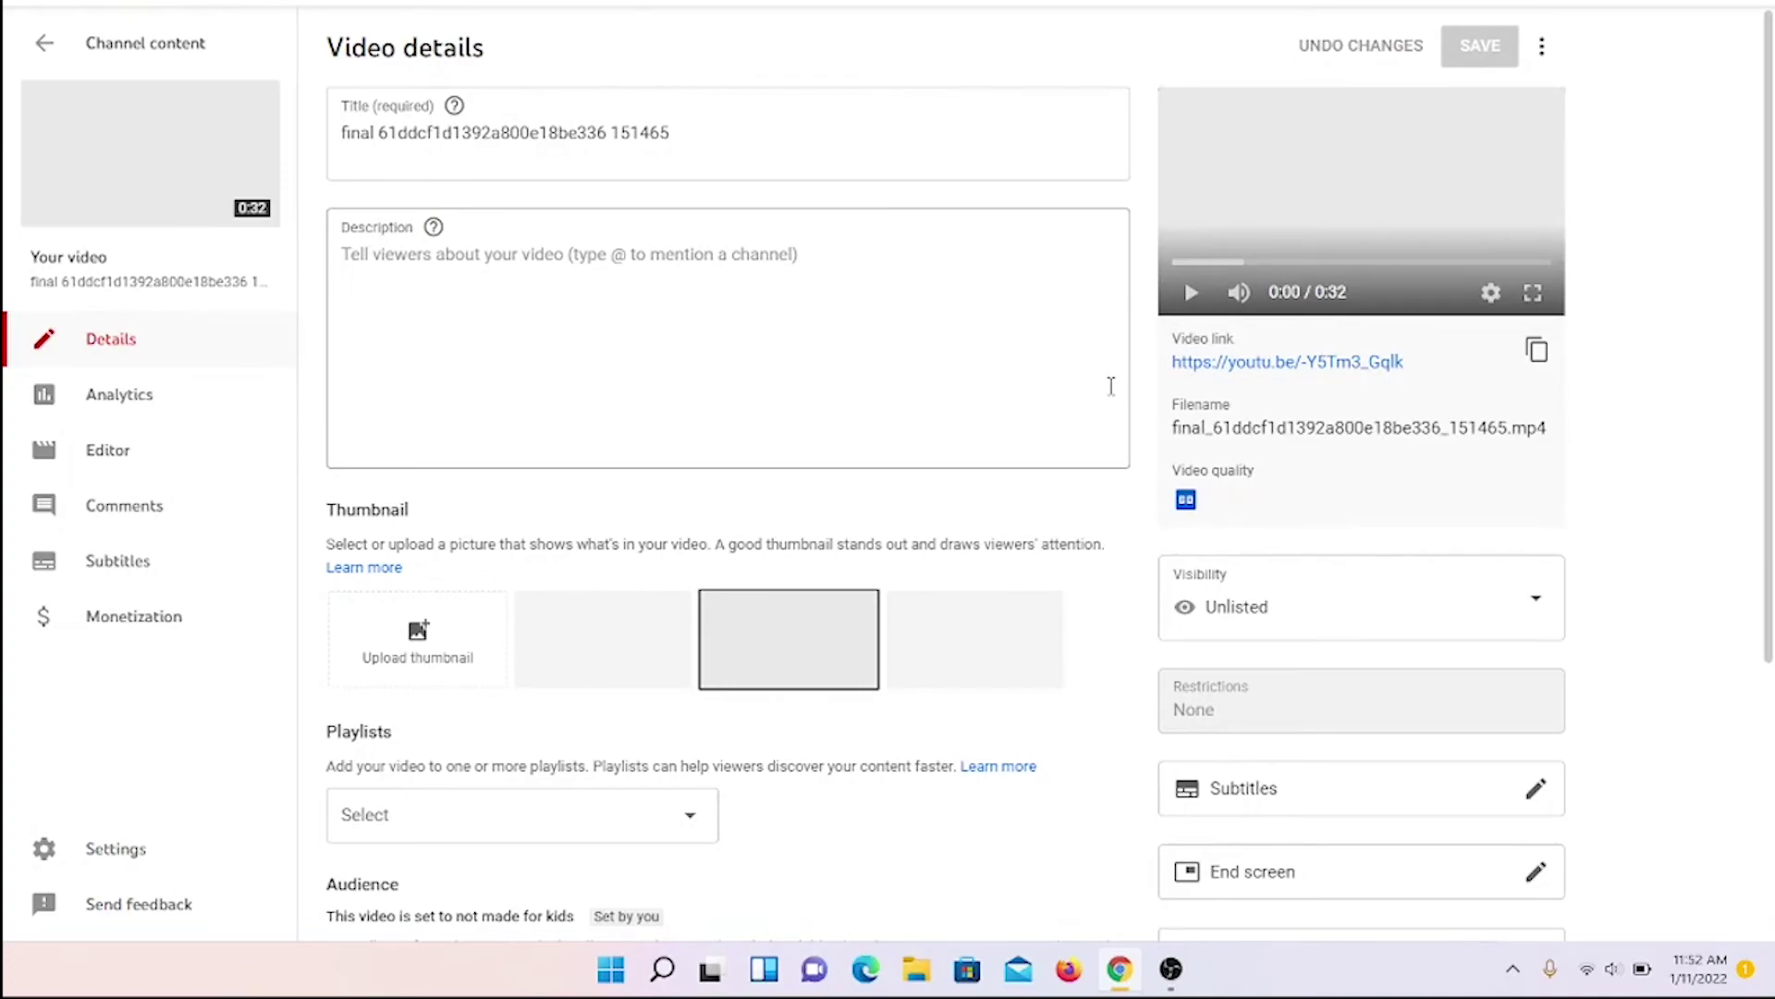
pyautogui.click(1295, 368)
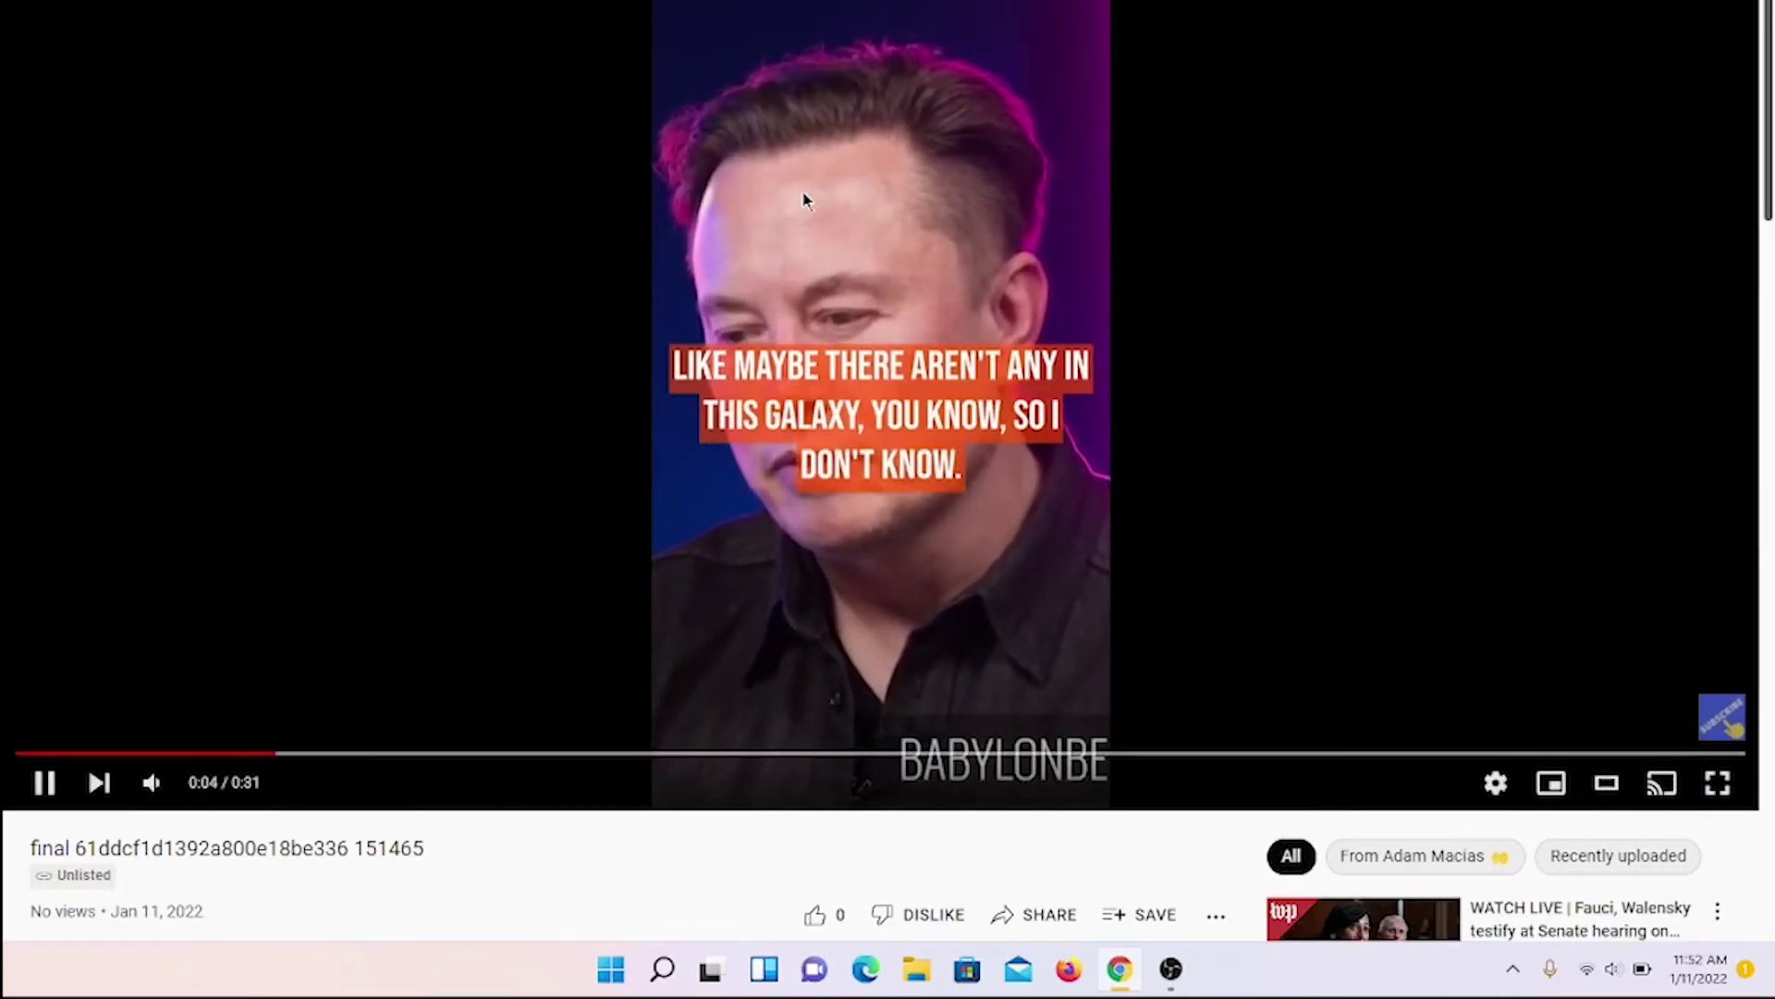
pyautogui.click(488, 618)
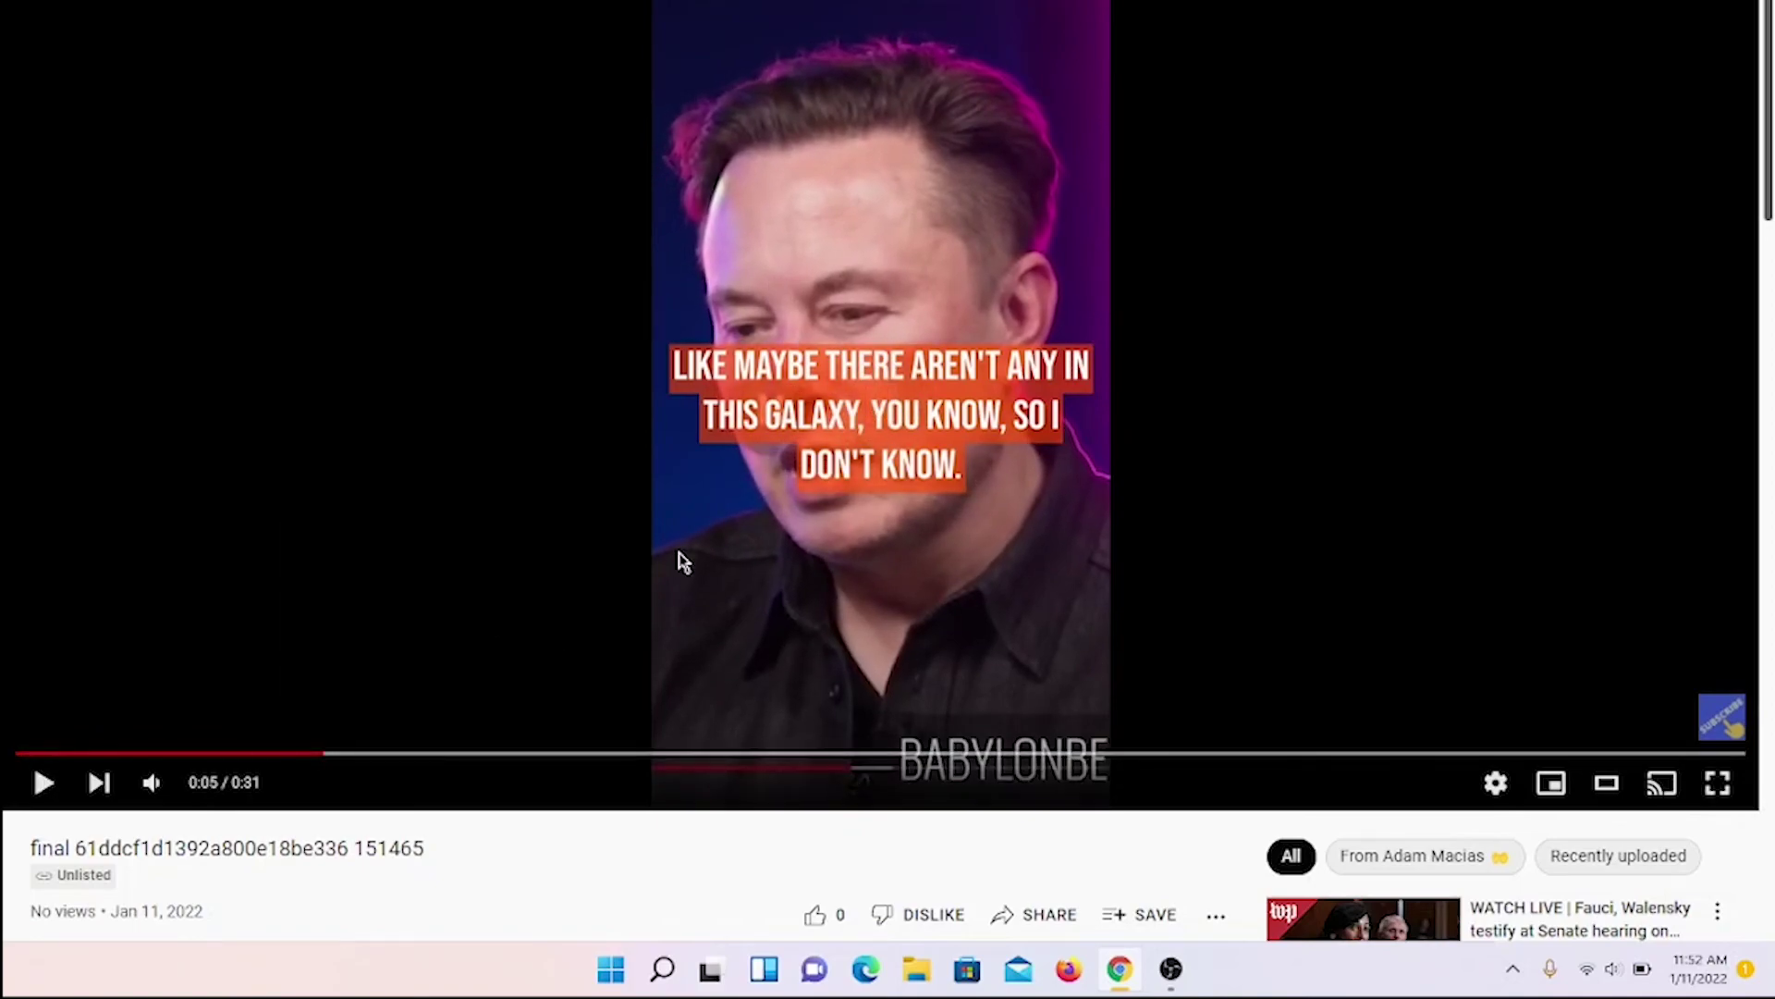
pyautogui.scroll(-1, 680, 560)
pyautogui.scroll(1, 680, 560)
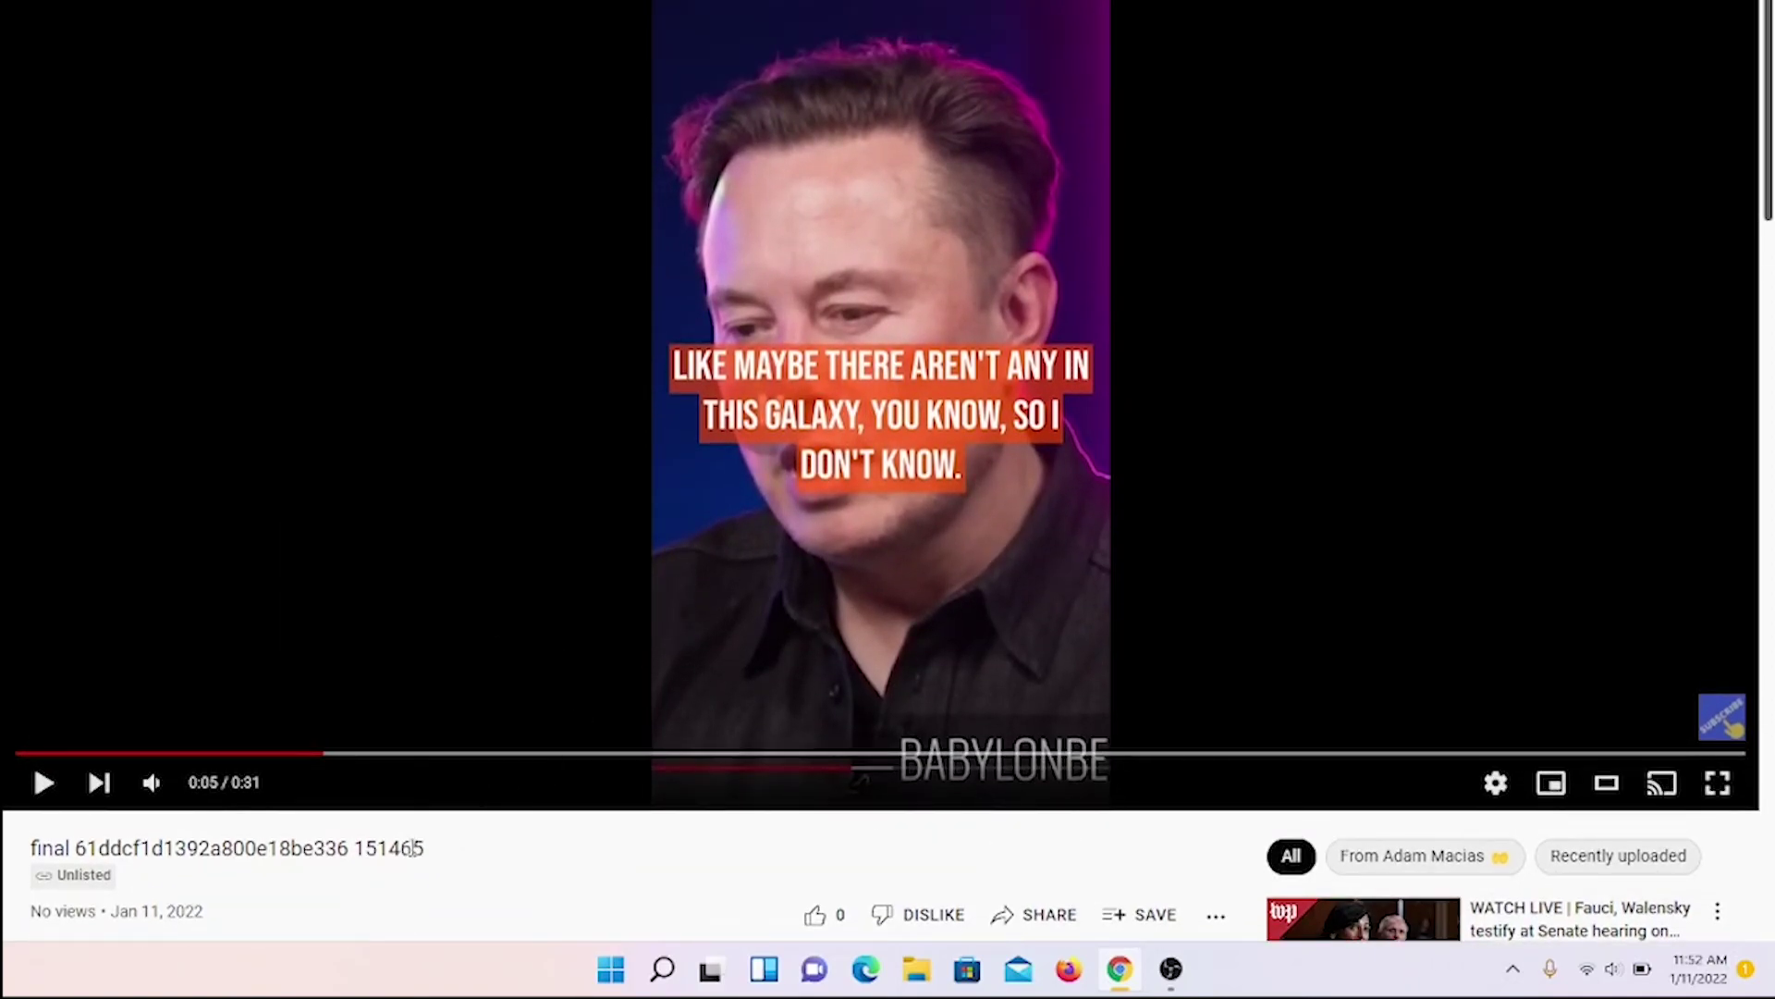